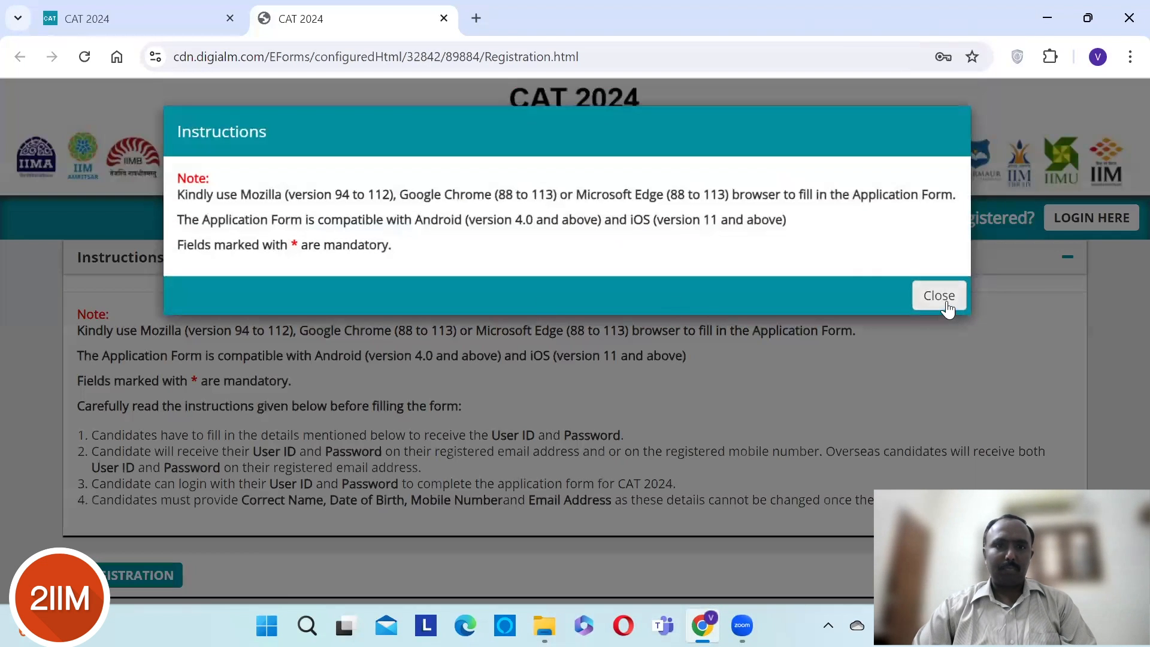
- Close the Instructions popup, agree to the Privacy Notice, and scroll to the registration form
{"action": "left_click", "coordinate": [947, 309]}
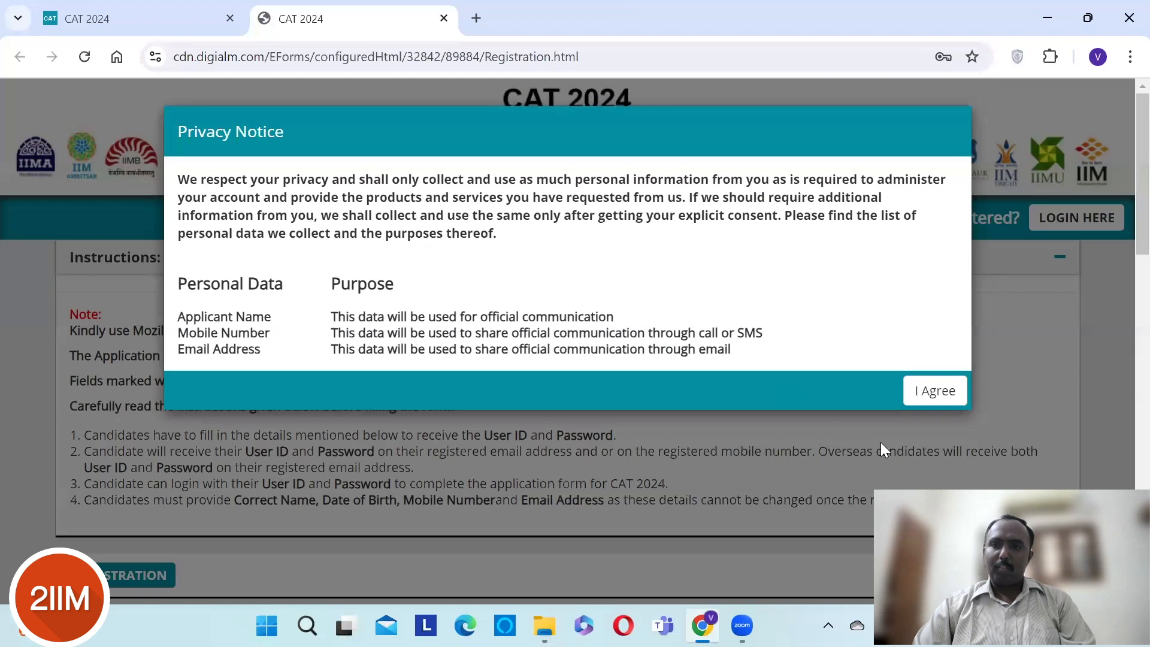
{"action": "left_click", "coordinate": [923, 398]}
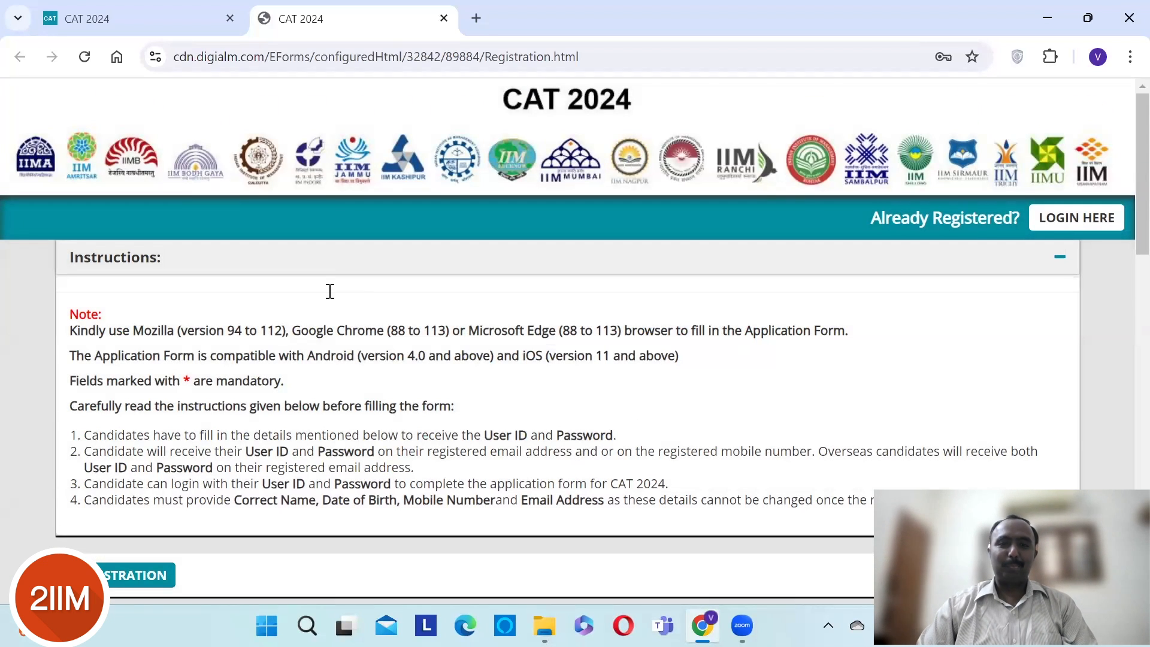
{"action": "scroll", "coordinate": [330, 291], "scroll_direction": "down", "scroll_amount": 5}
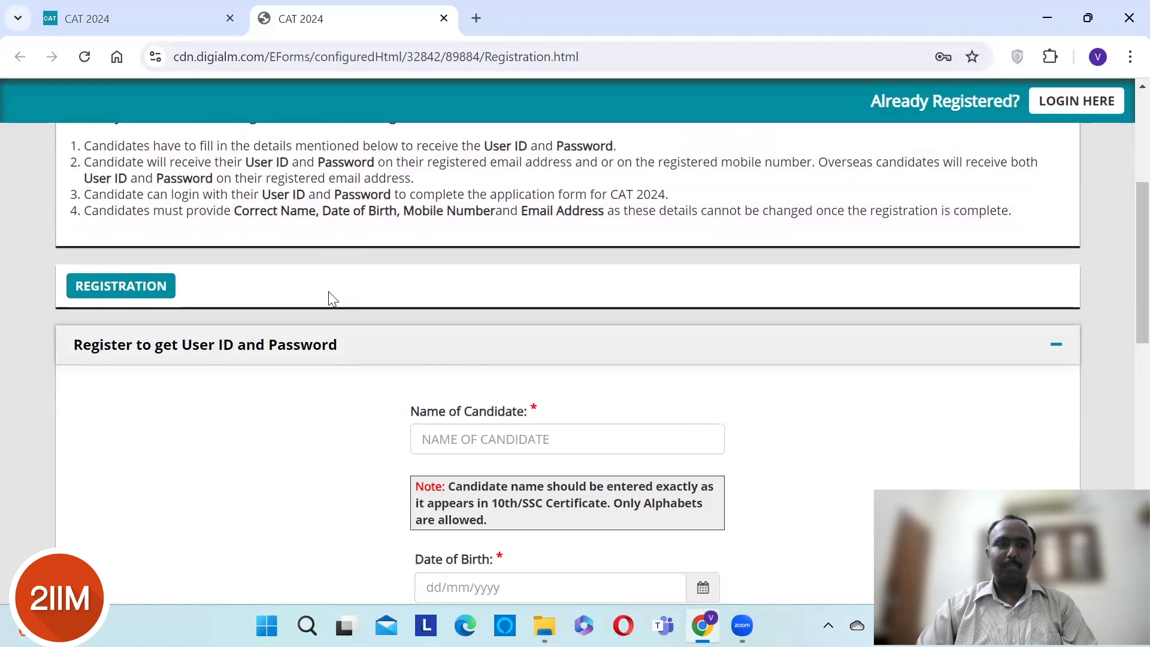
{"action": "scroll", "coordinate": [330, 291], "scroll_direction": "down", "scroll_amount": 3}
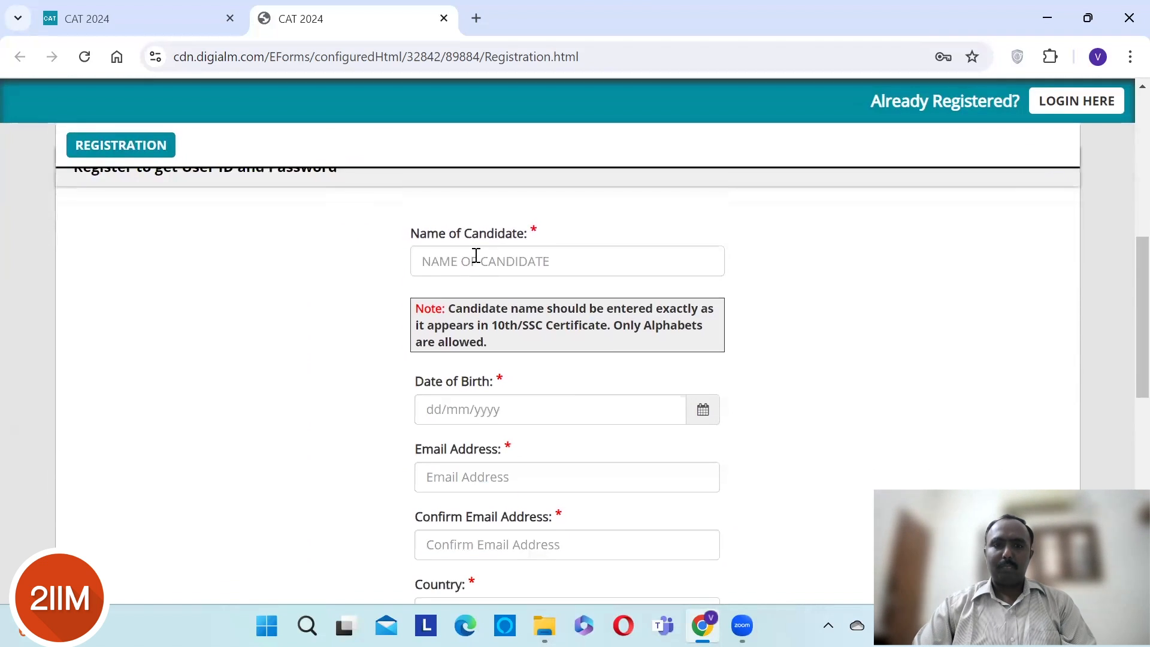
- Enter the candidate's full name in Name of Candidate
{"action": "left_click", "coordinate": [476, 255]}
{"action": "key", "text": "Tab"}
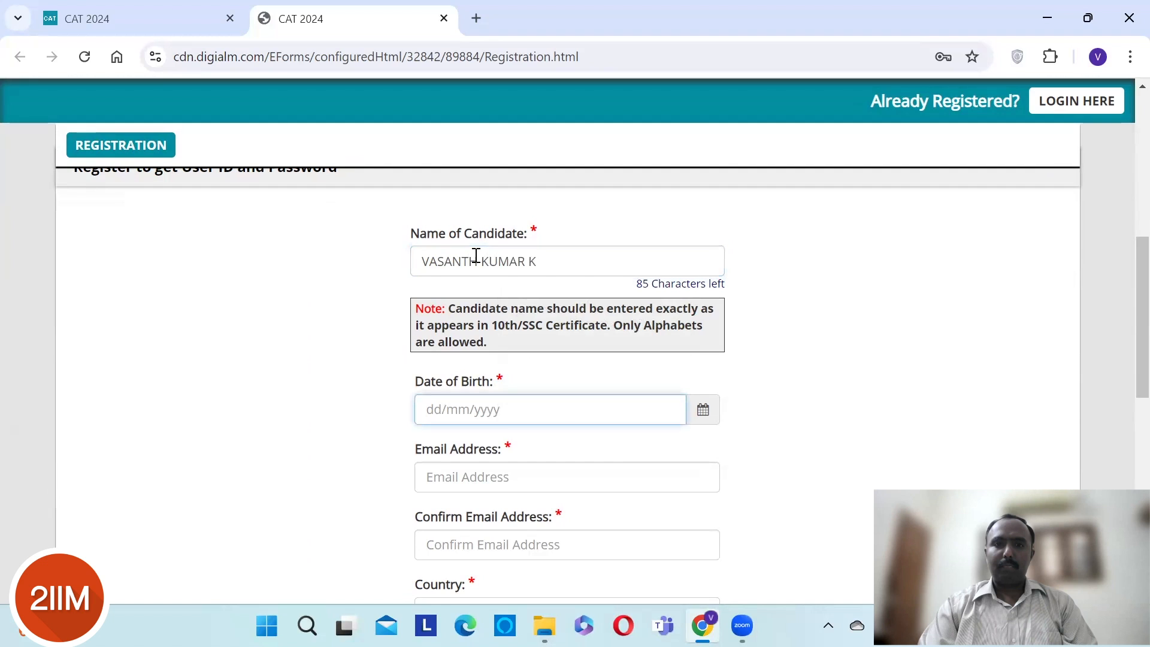
- Set the date of birth in the calendar, choosing the birth year, October and the day
{"action": "left_click", "coordinate": [703, 412]}
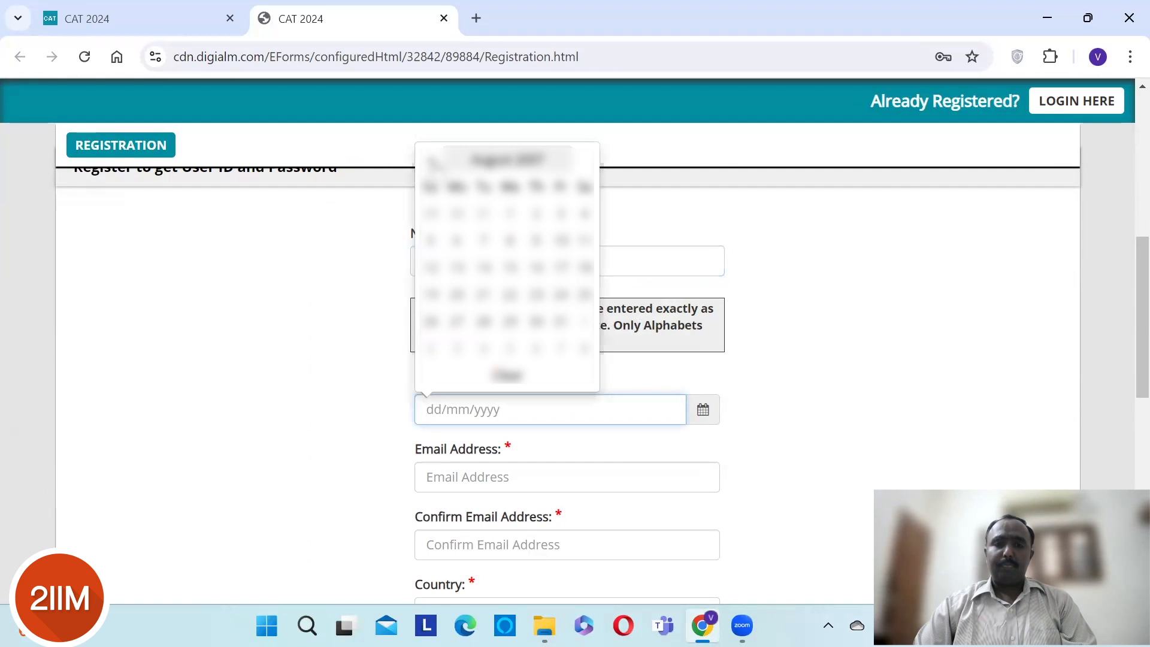
{"action": "left_click", "coordinate": [520, 159]}
{"action": "left_click", "coordinate": [429, 185]}
{"action": "left_click", "coordinate": [430, 185]}
{"action": "left_click", "coordinate": [430, 184]}
{"action": "left_click", "coordinate": [430, 184]}
{"action": "left_click", "coordinate": [430, 184]}
{"action": "left_click", "coordinate": [430, 185]}
{"action": "left_click", "coordinate": [430, 184]}
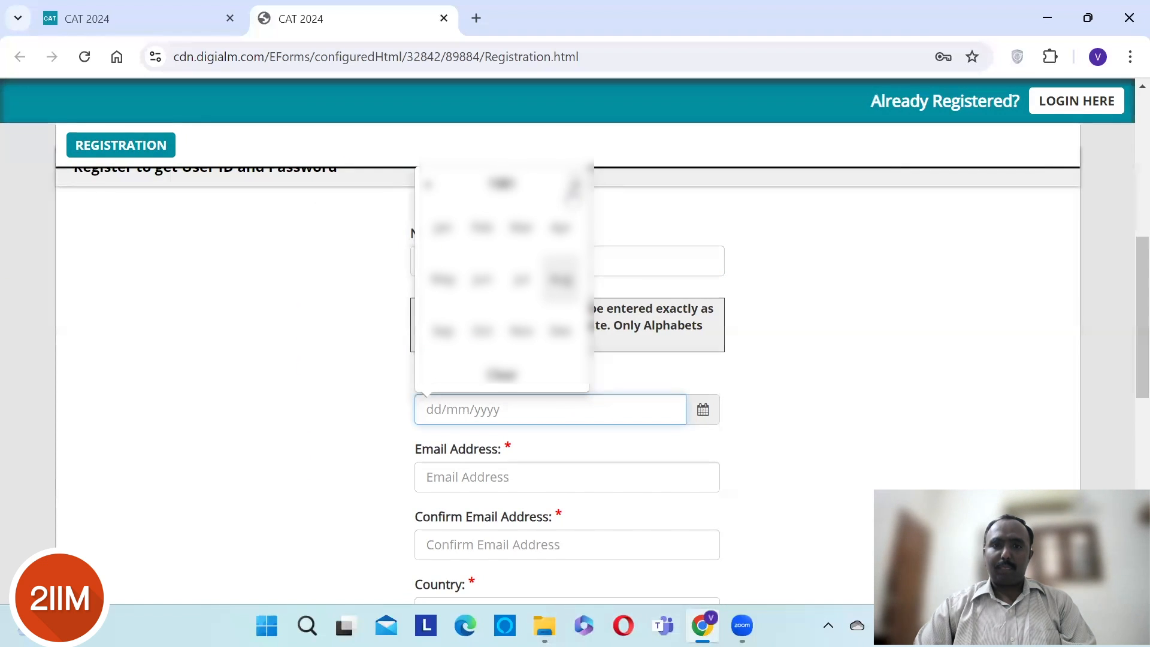
{"action": "left_click", "coordinate": [574, 186]}
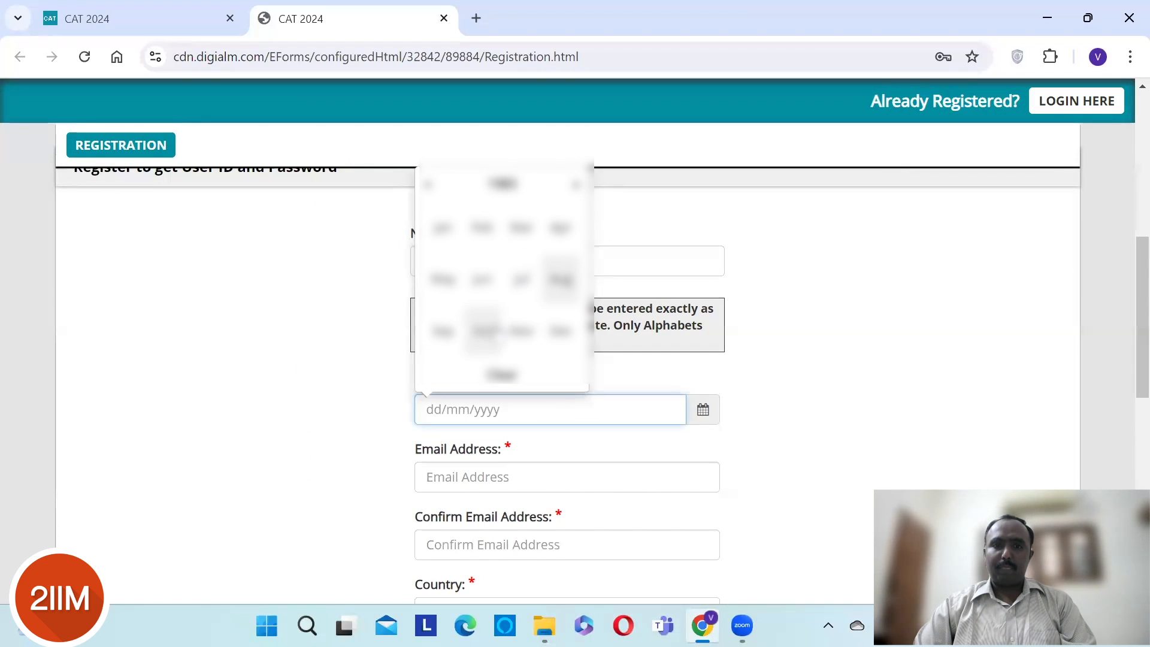
{"action": "left_click", "coordinate": [483, 329]}
{"action": "left_click", "coordinate": [482, 322]}
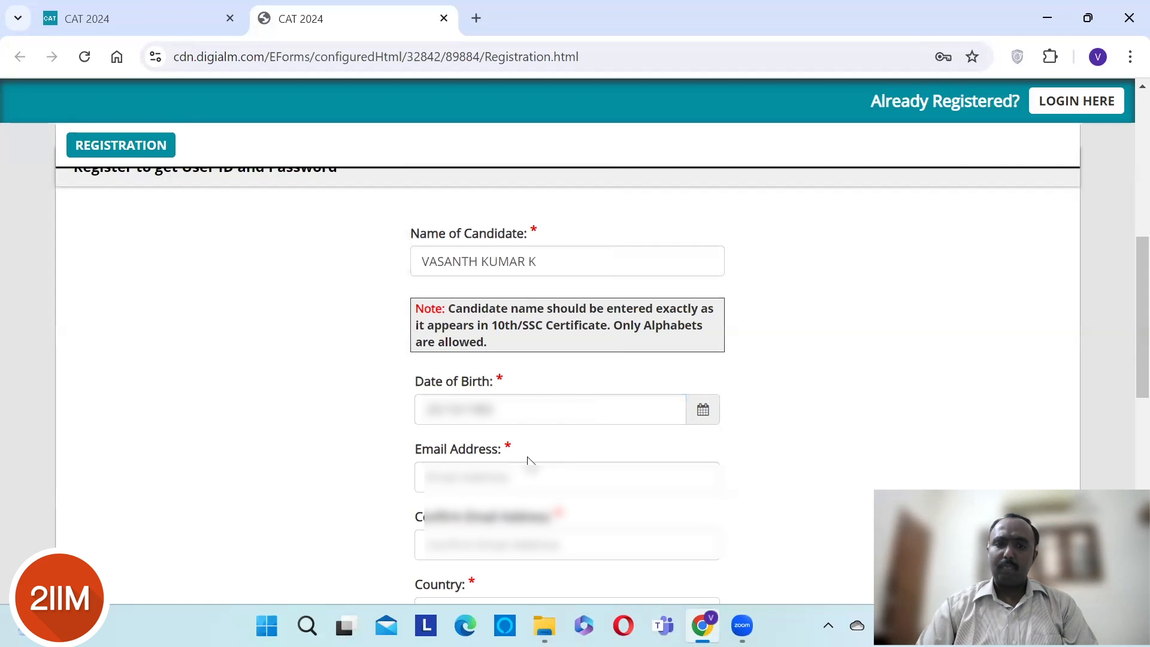
- Enter and confirm the candidate's email address, and set Country to India
{"action": "left_click", "coordinate": [497, 478]}
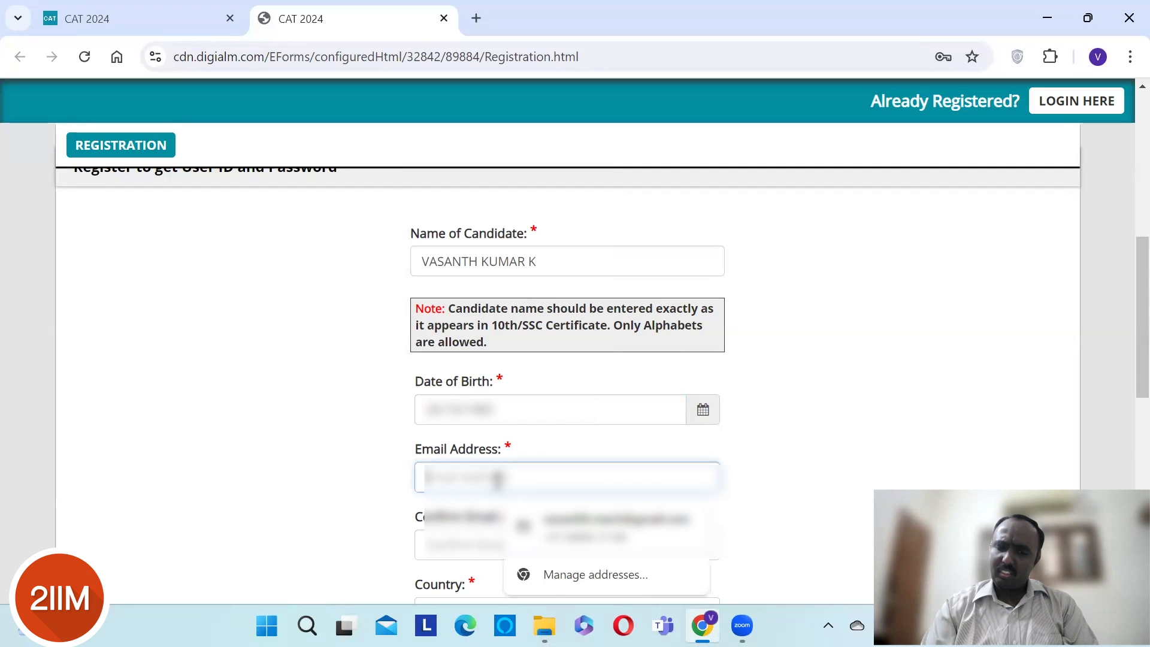
{"action": "type", "text": "vasanth"}
{"action": "key", "text": "BackSpace"}
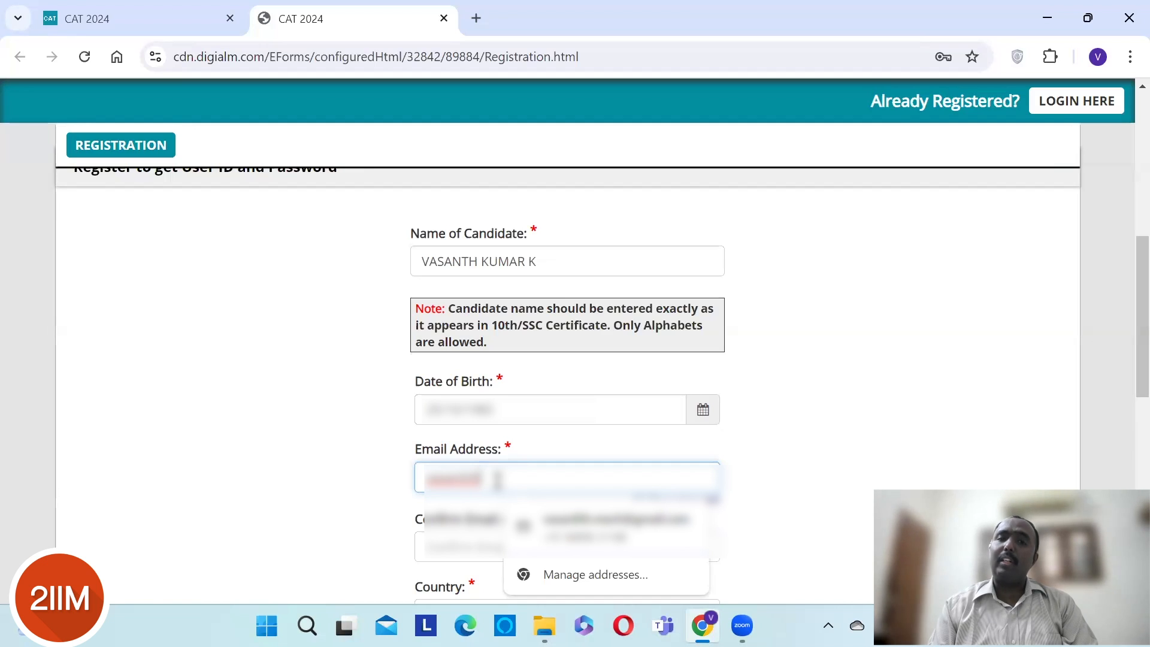
{"action": "type", "text": "•••••"}
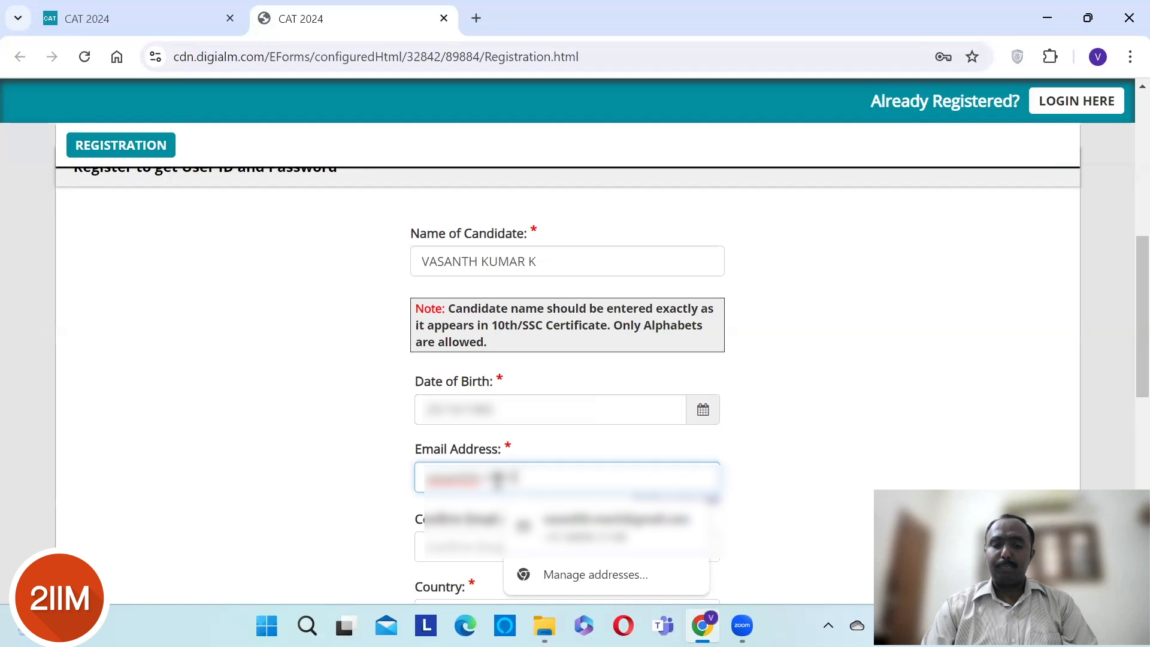
{"action": "type", "text": "••••••.com"}
{"action": "key", "text": "Tab"}
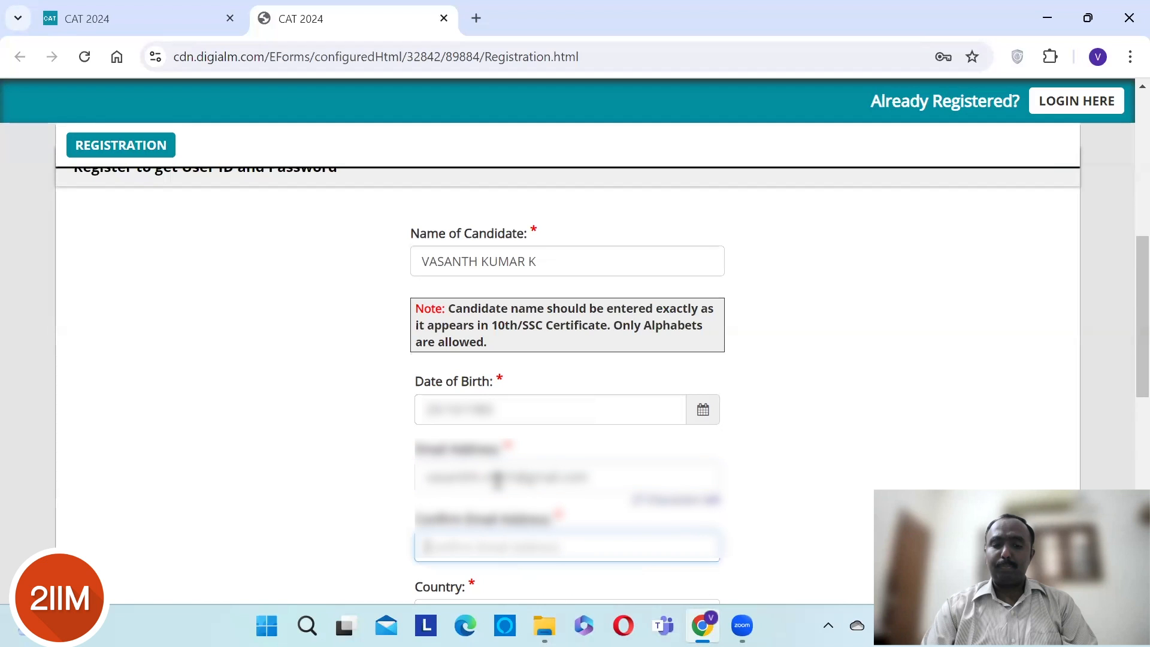
{"action": "type", "text": "••••••••"}
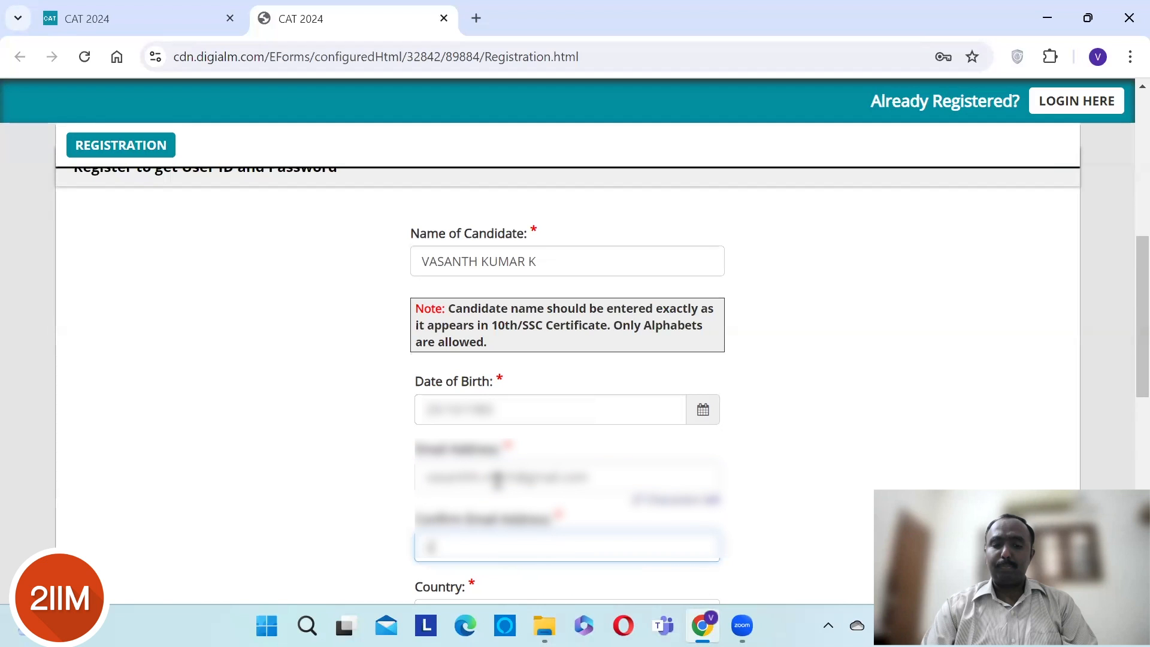
{"action": "type", "text": "••••••••••l.com"}
{"action": "key", "text": "Tab"}
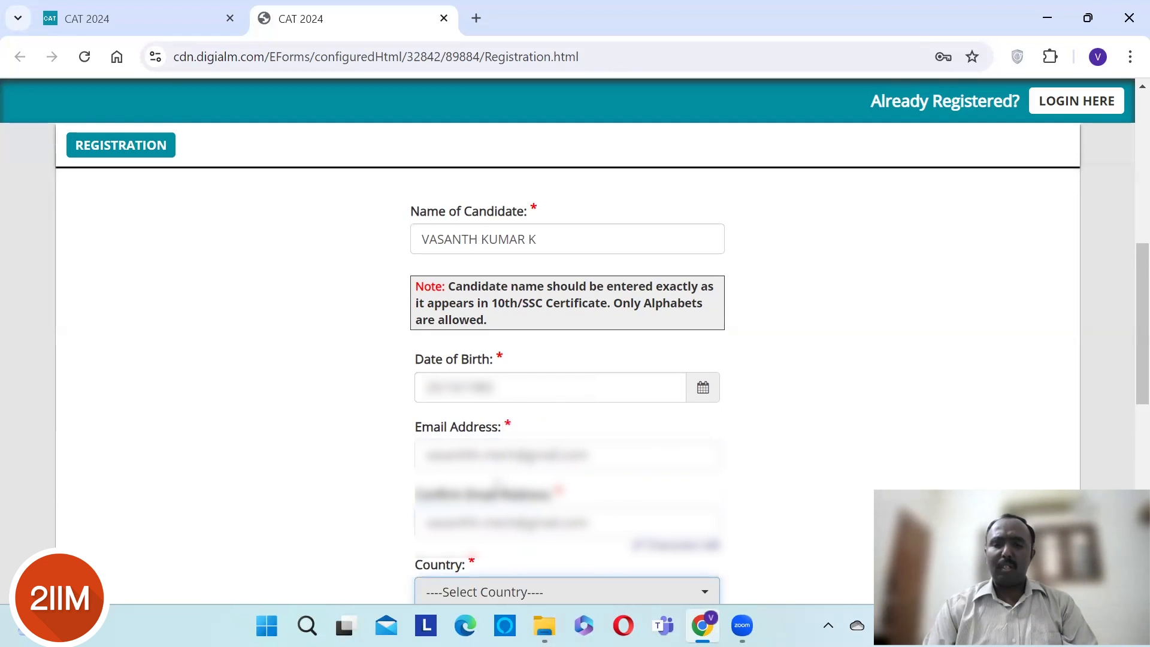
{"action": "type", "text": "ind"}
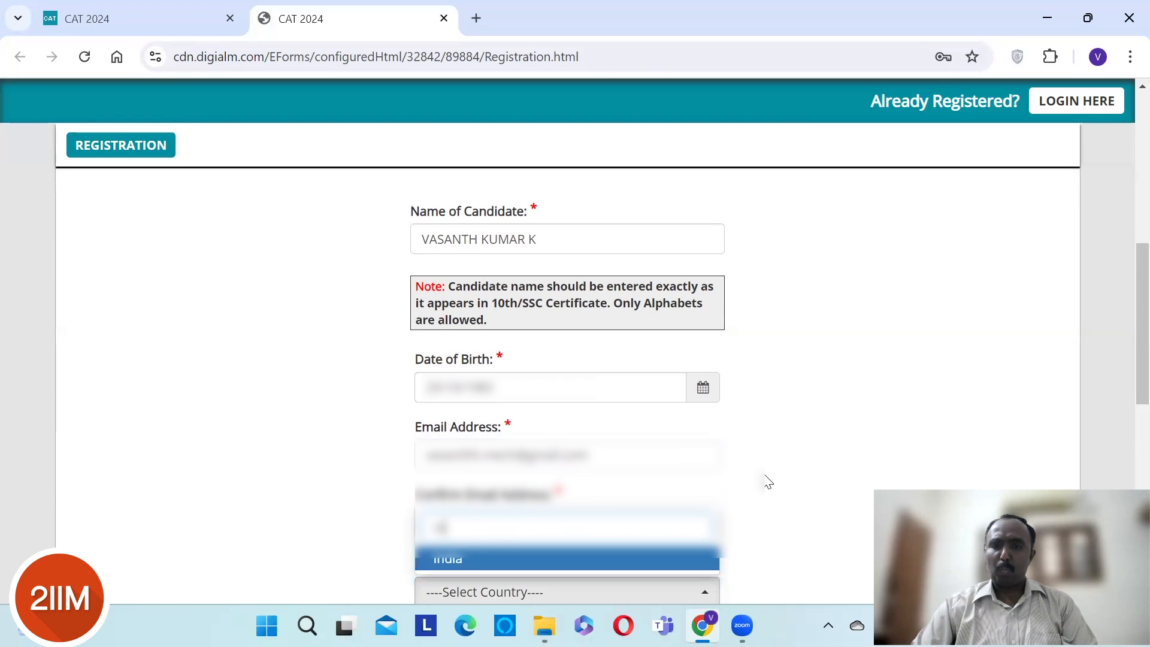
{"action": "key", "text": "Return"}
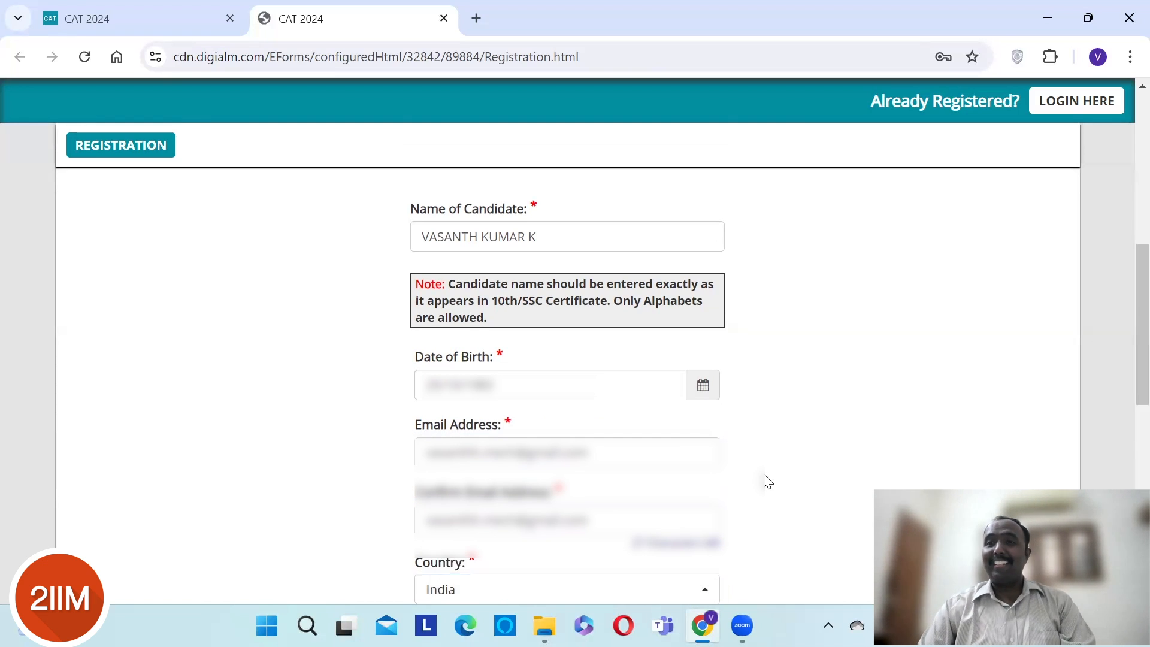
- Enter and confirm the candidate's mobile number, then request OTPs to bring up the captcha
{"action": "scroll", "coordinate": [768, 482], "scroll_direction": "down", "scroll_amount": 5}
{"action": "left_click", "coordinate": [618, 375]}
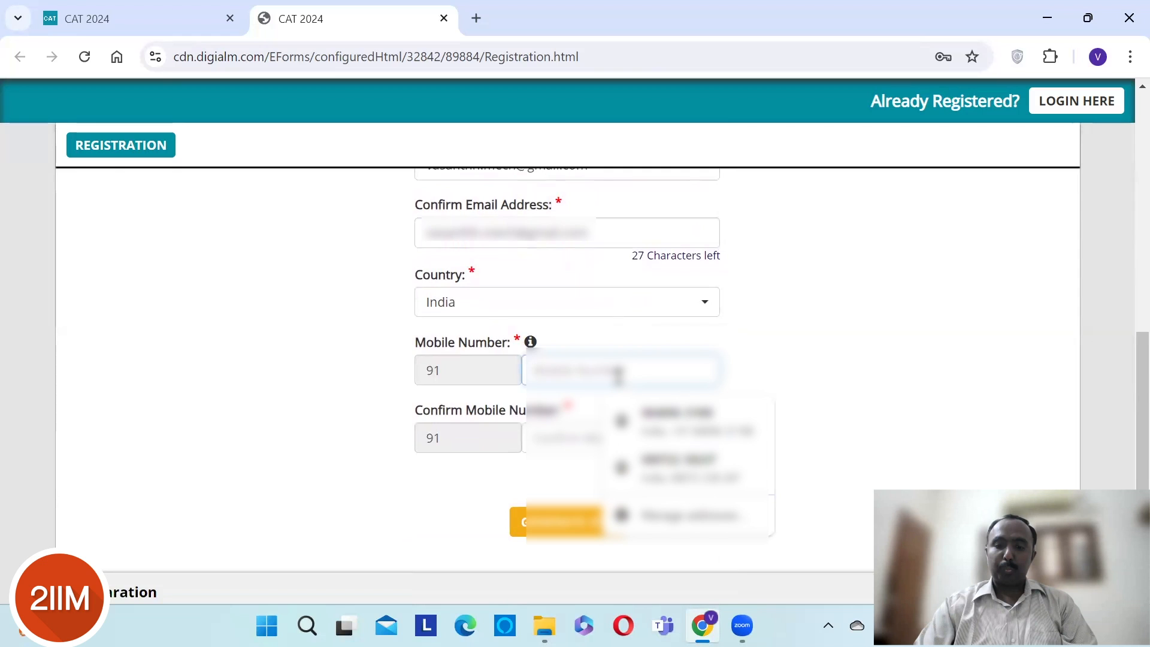
{"action": "key", "text": "Tab"}
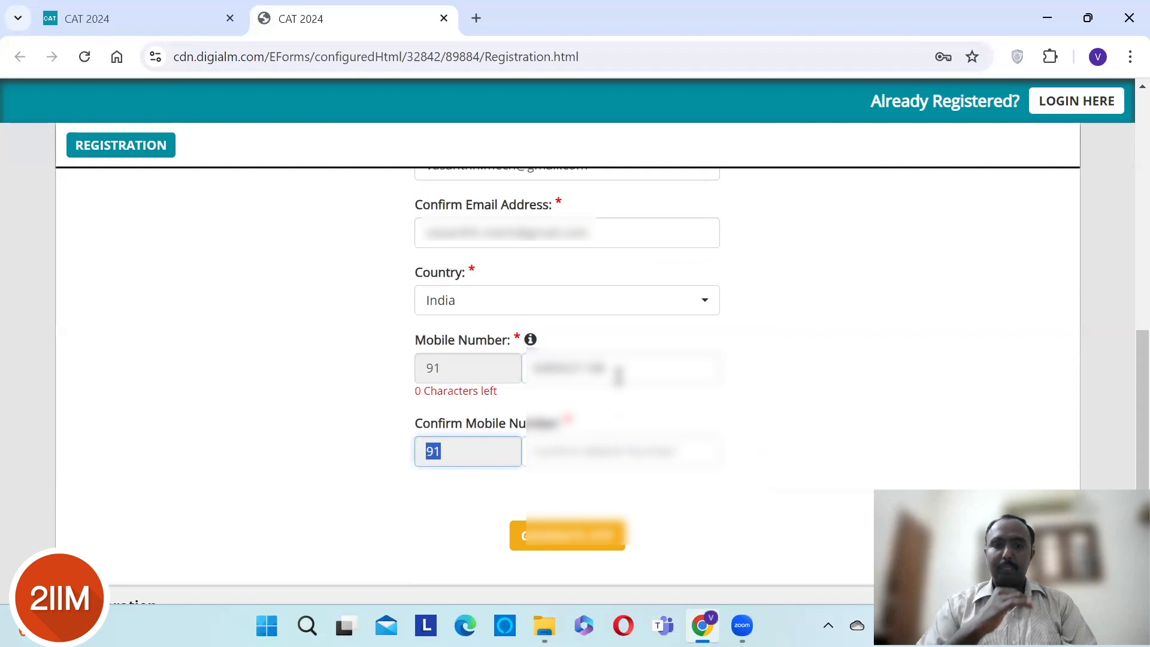
{"action": "key", "text": "Tab"}
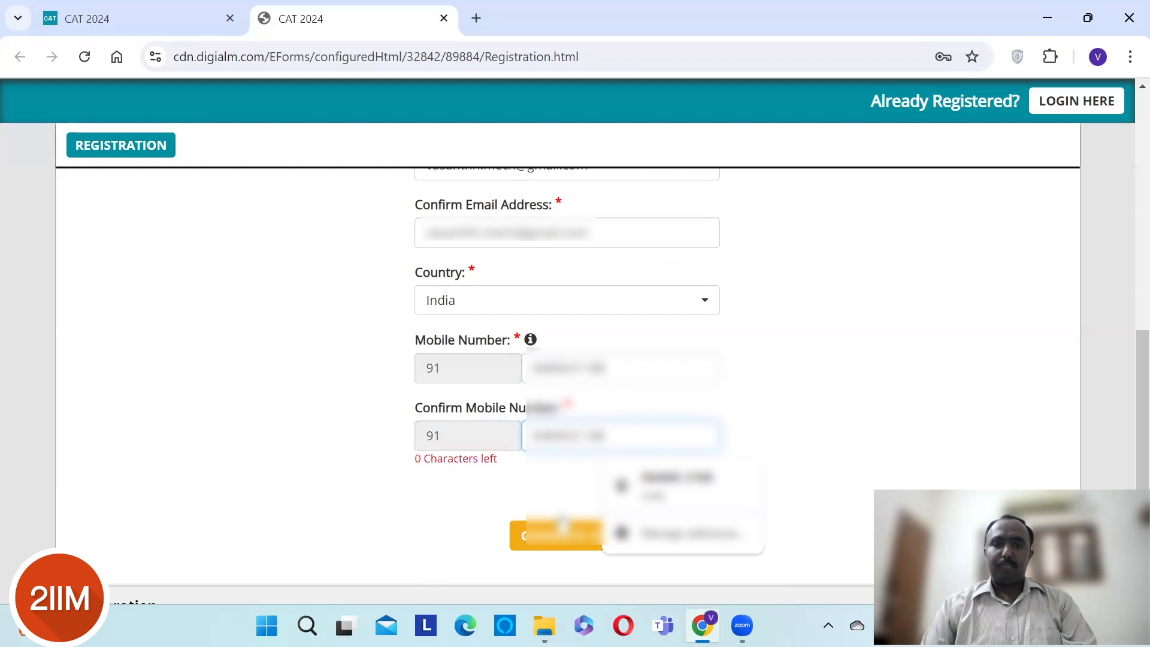
{"action": "left_click", "coordinate": [561, 530]}
- Submit the captcha characters to get the OTPs sent, and acknowledge the sent message
{"action": "type", "text": "scq"}
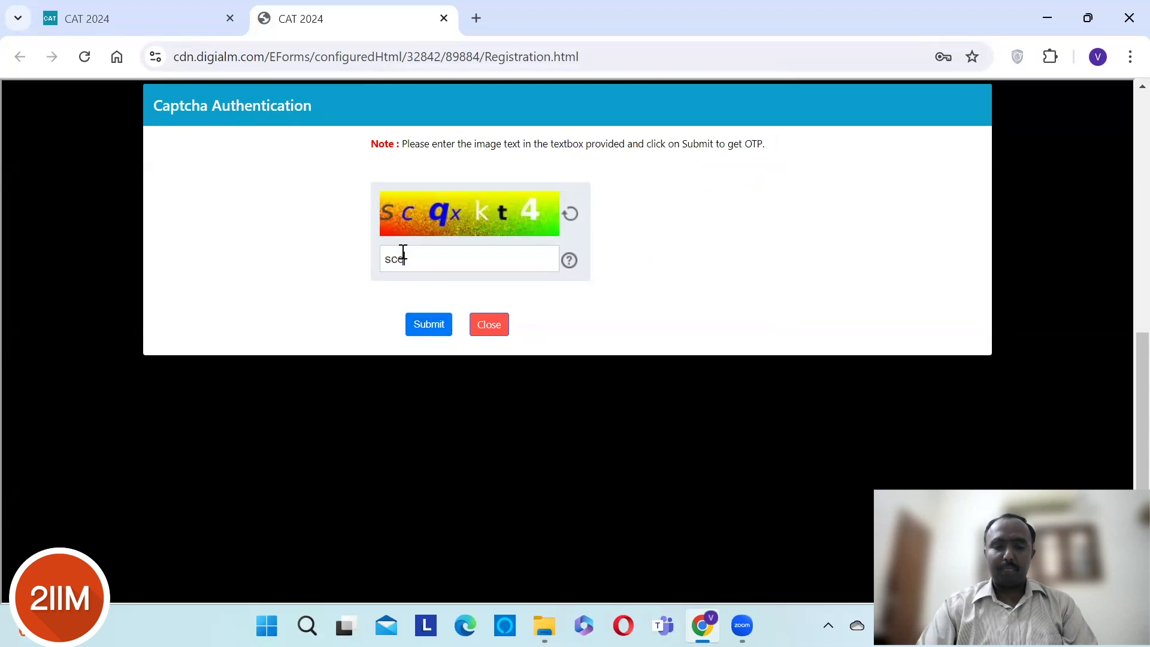
{"action": "type", "text": "xk"}
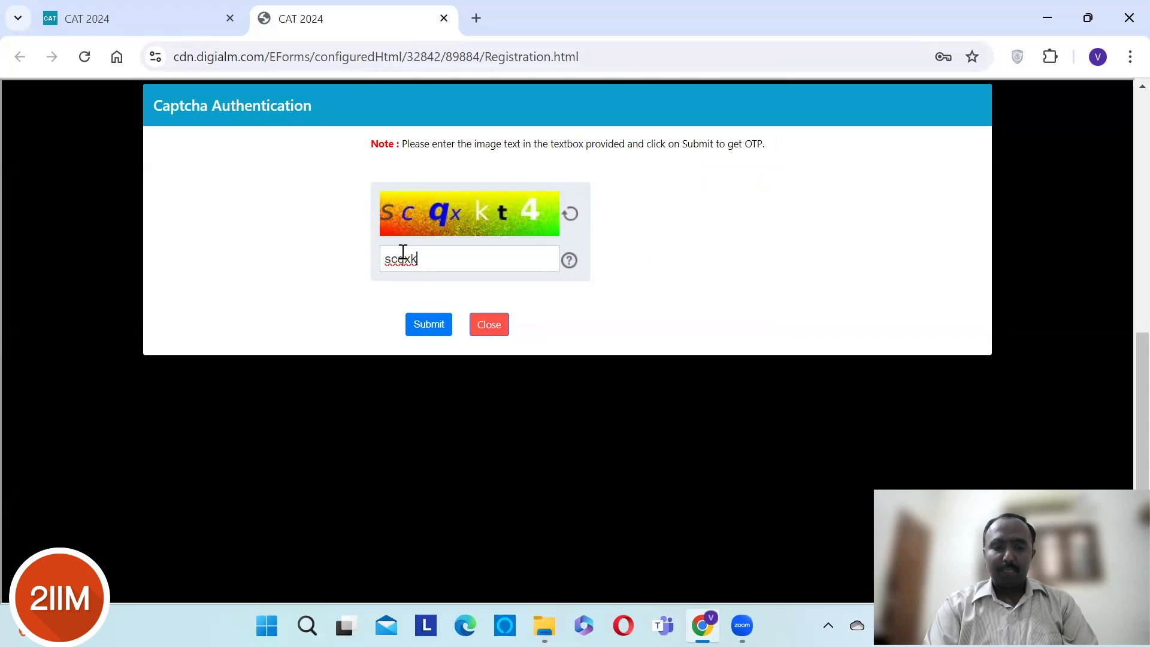
{"action": "type", "text": "t4"}
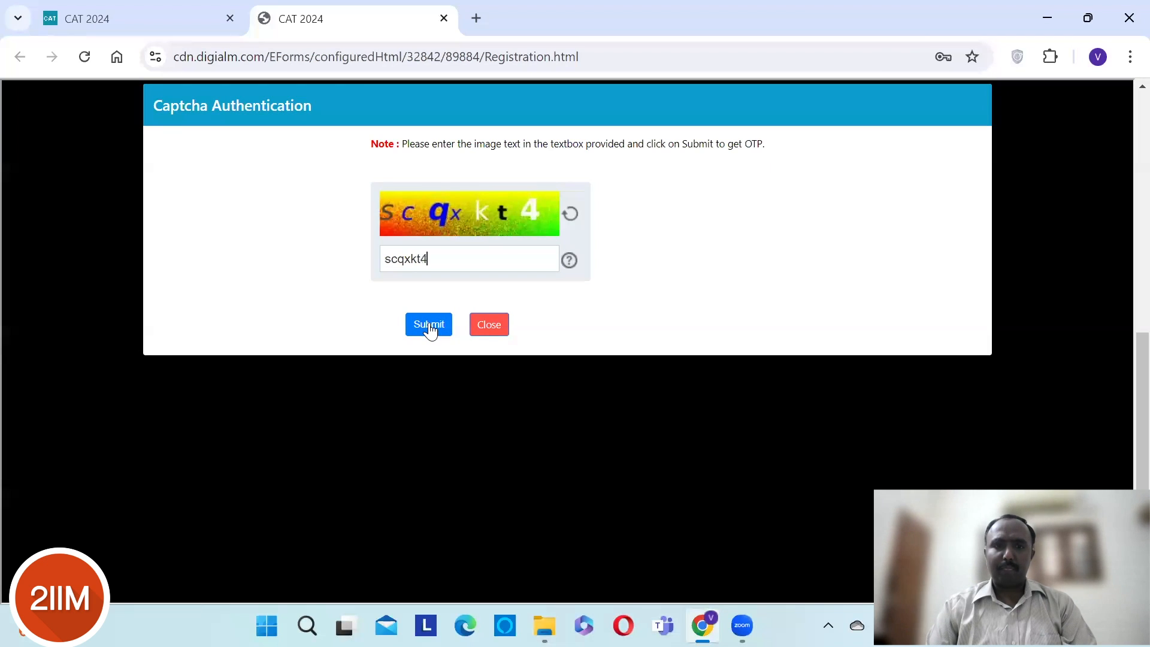
{"action": "left_click", "coordinate": [430, 328]}
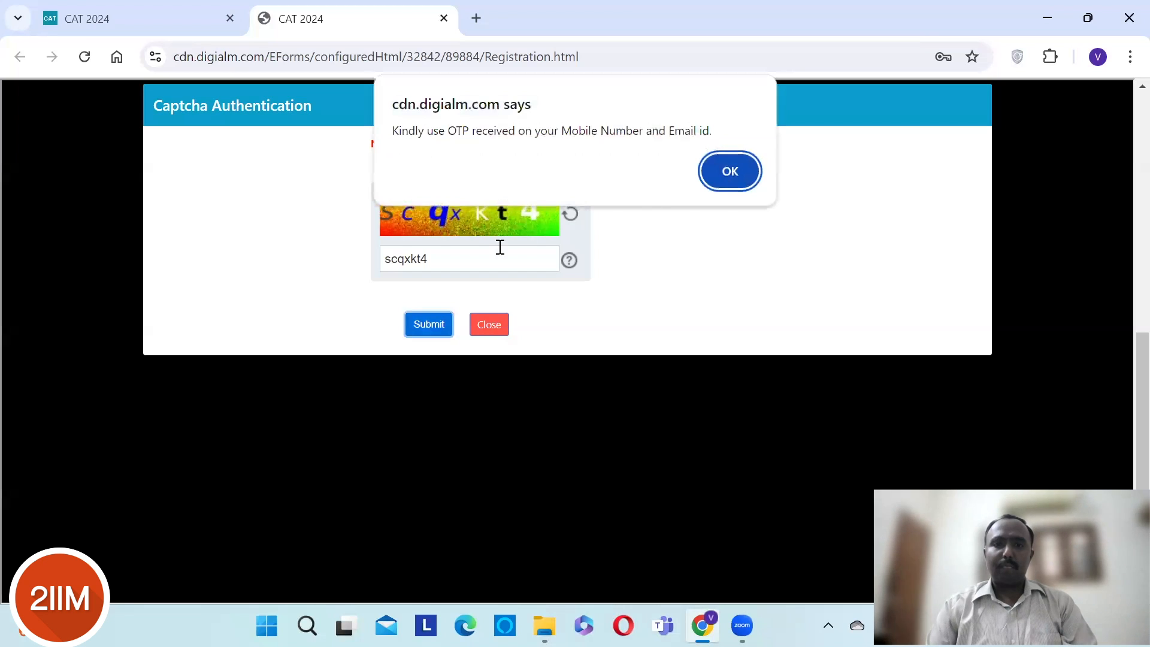
{"action": "key", "text": "Return"}
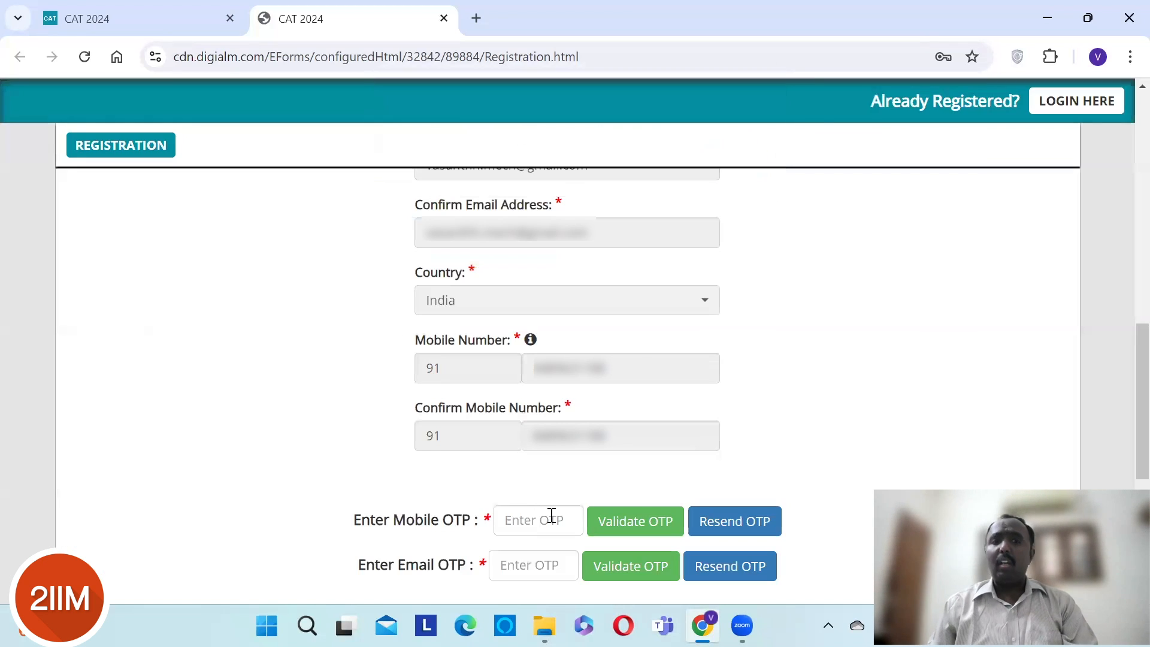
- Enter the mobile and email OTPs and validate each, dismissing both success alerts
{"action": "left_click", "coordinate": [552, 516]}
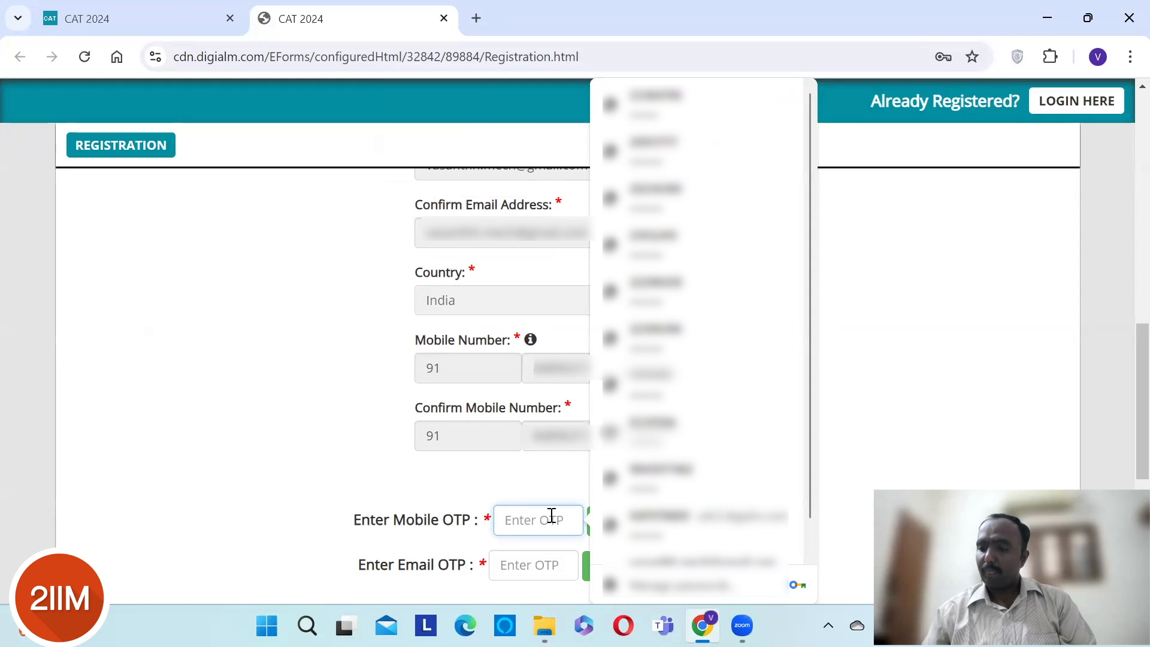
{"action": "type", "text": "•••"}
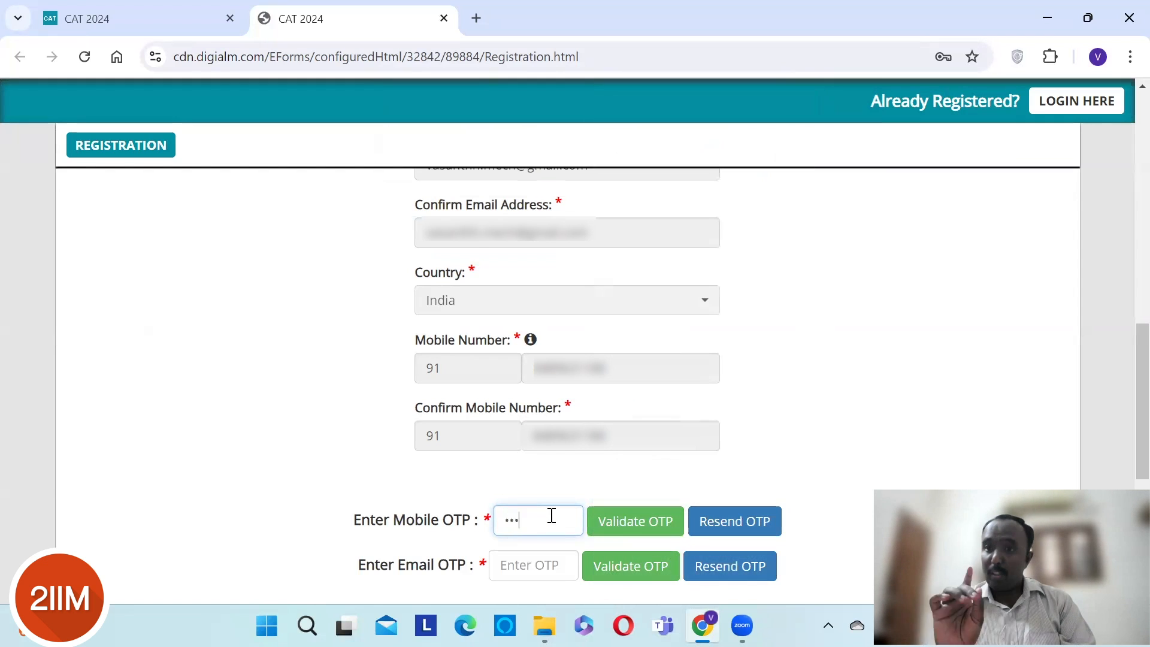
{"action": "type", "text": "•••"}
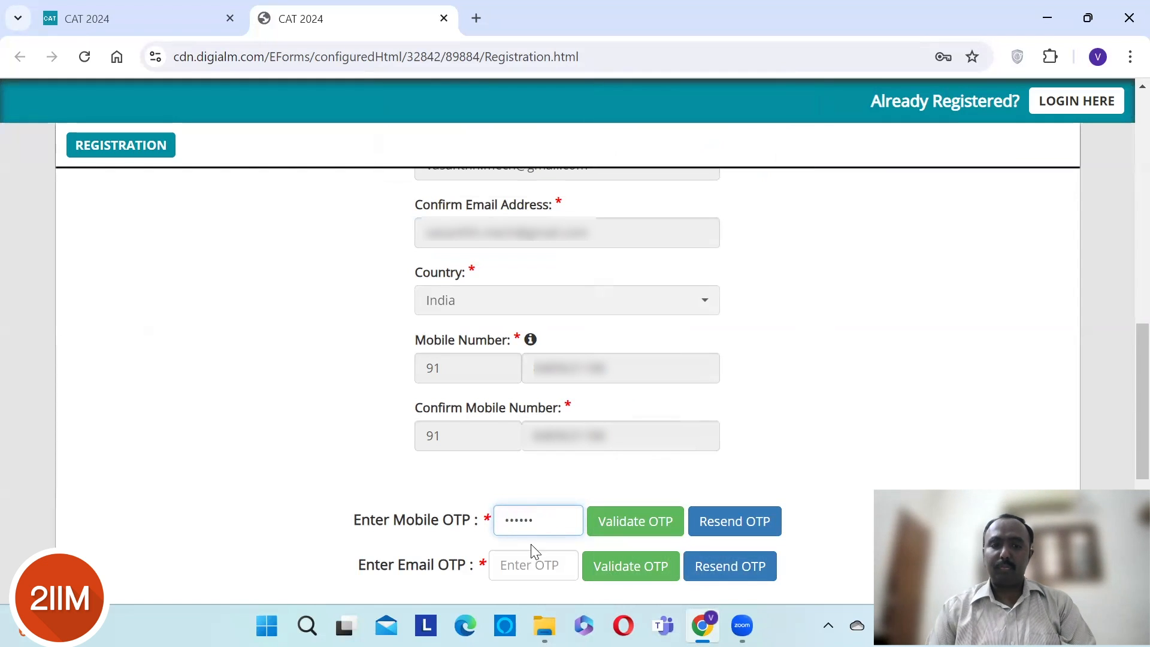
{"action": "left_click", "coordinate": [519, 578]}
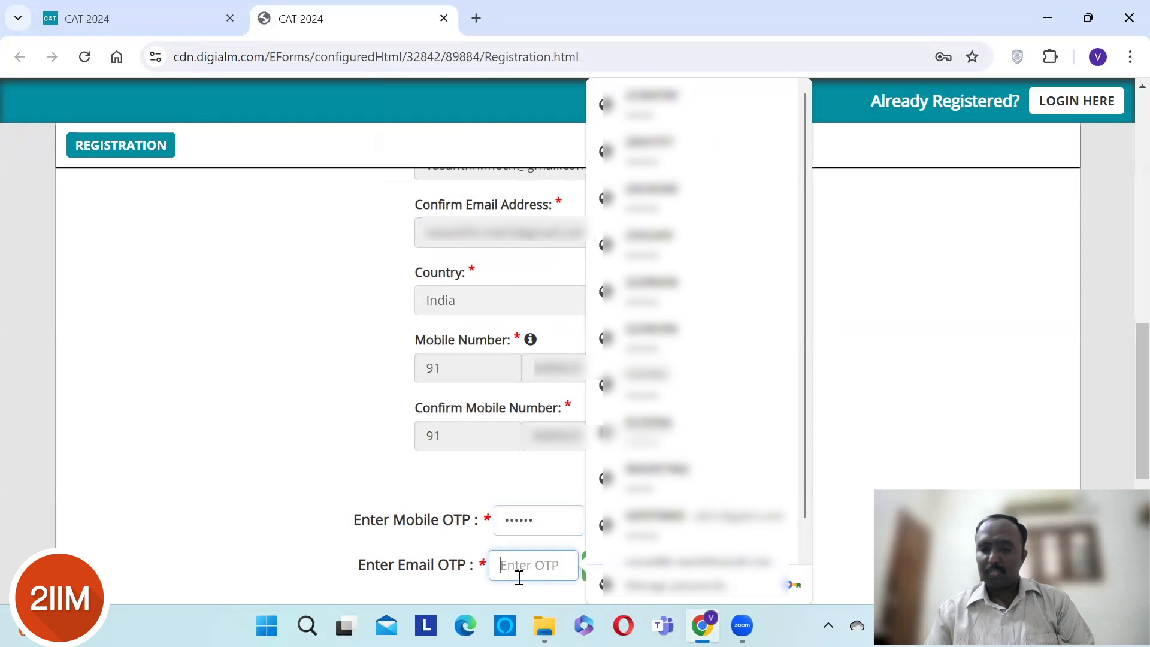
{"action": "type", "text": "1"}
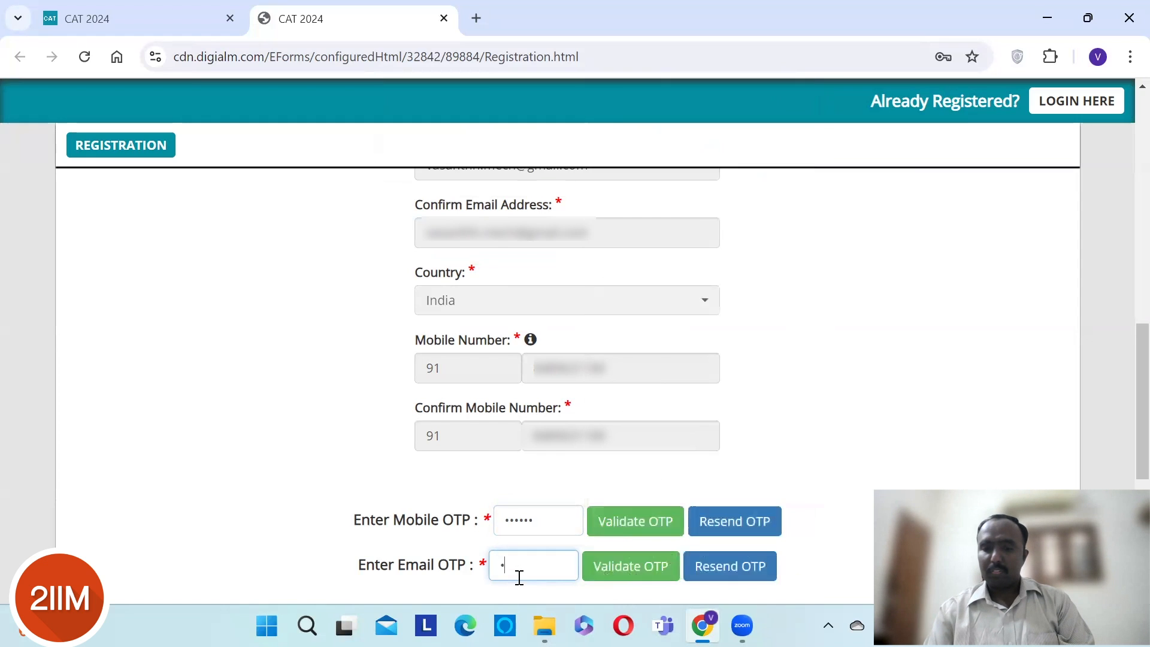
{"action": "type", "text": "23456"}
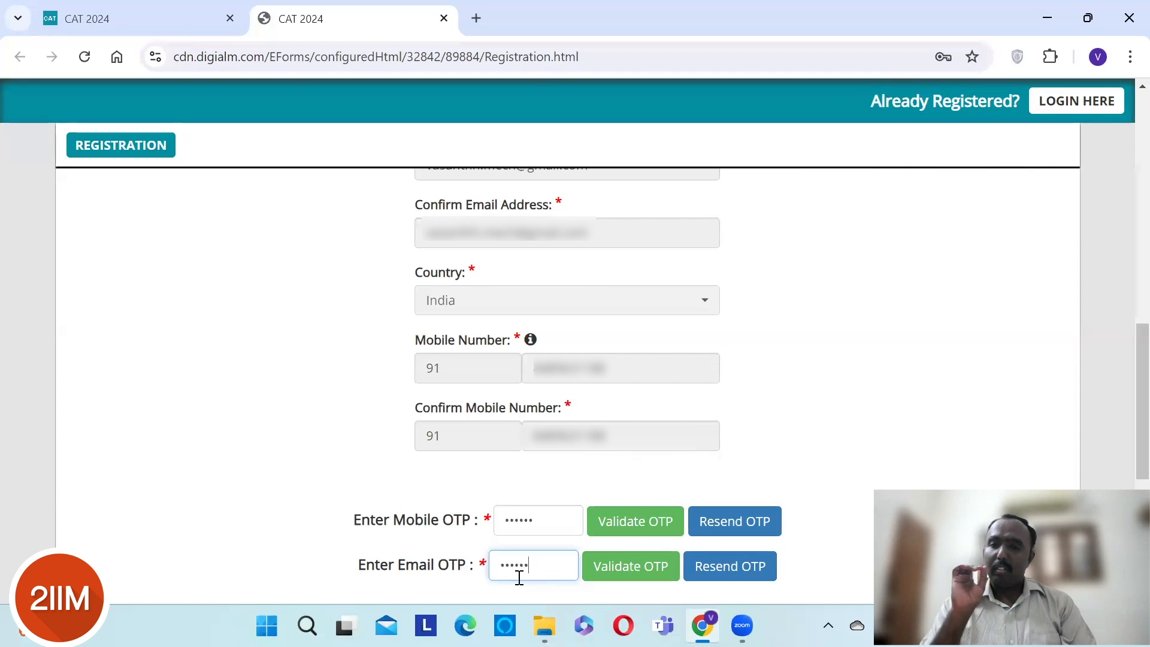
{"action": "left_click", "coordinate": [656, 535]}
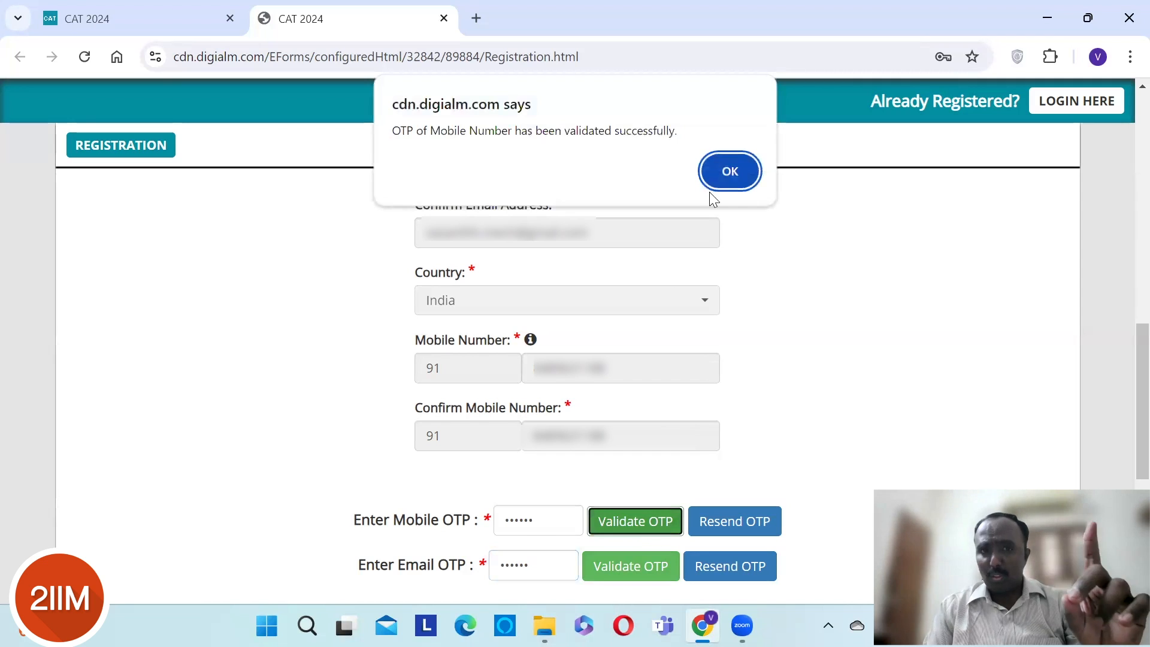
{"action": "left_click", "coordinate": [724, 179]}
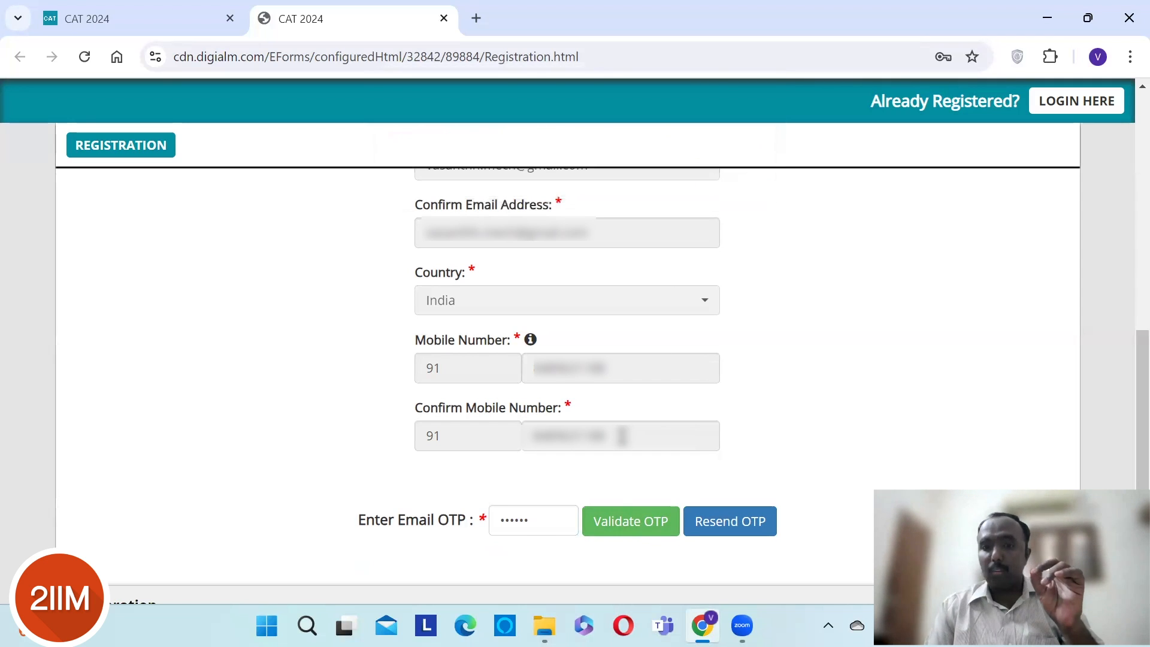
{"action": "left_click", "coordinate": [621, 526]}
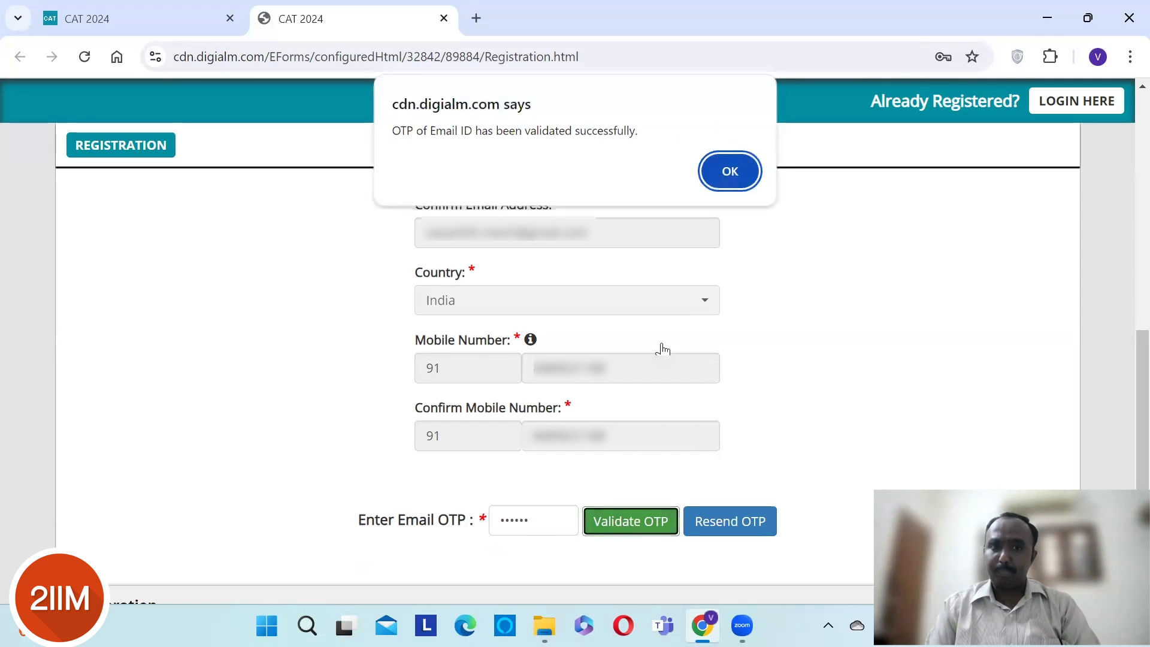
{"action": "left_click", "coordinate": [727, 169]}
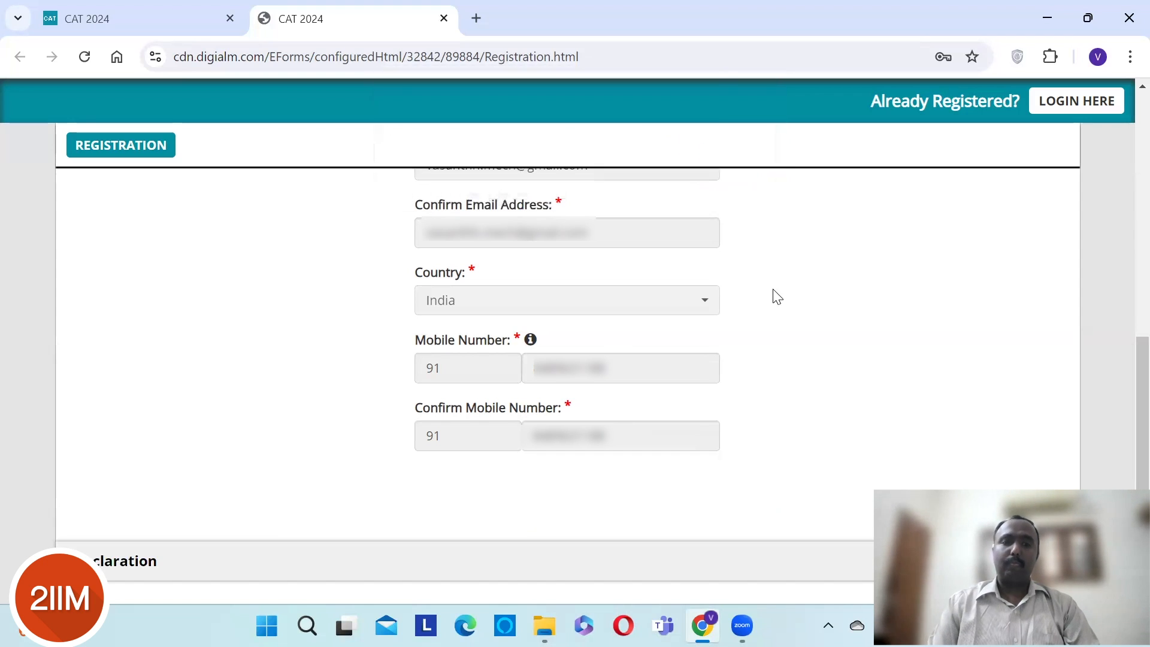
- Tick I Agree on the declaration, enter the displayed captcha, and confirm the form
{"action": "scroll", "coordinate": [777, 297], "scroll_direction": "down", "scroll_amount": 5}
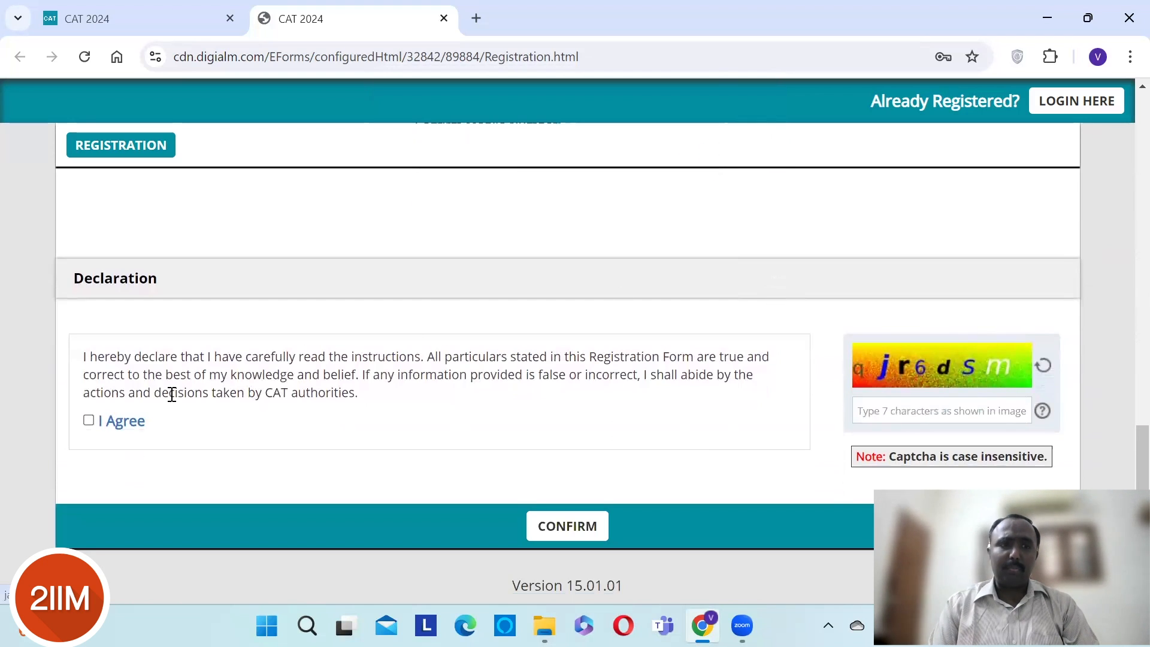
{"action": "left_click", "coordinate": [89, 421]}
{"action": "left_click", "coordinate": [889, 408]}
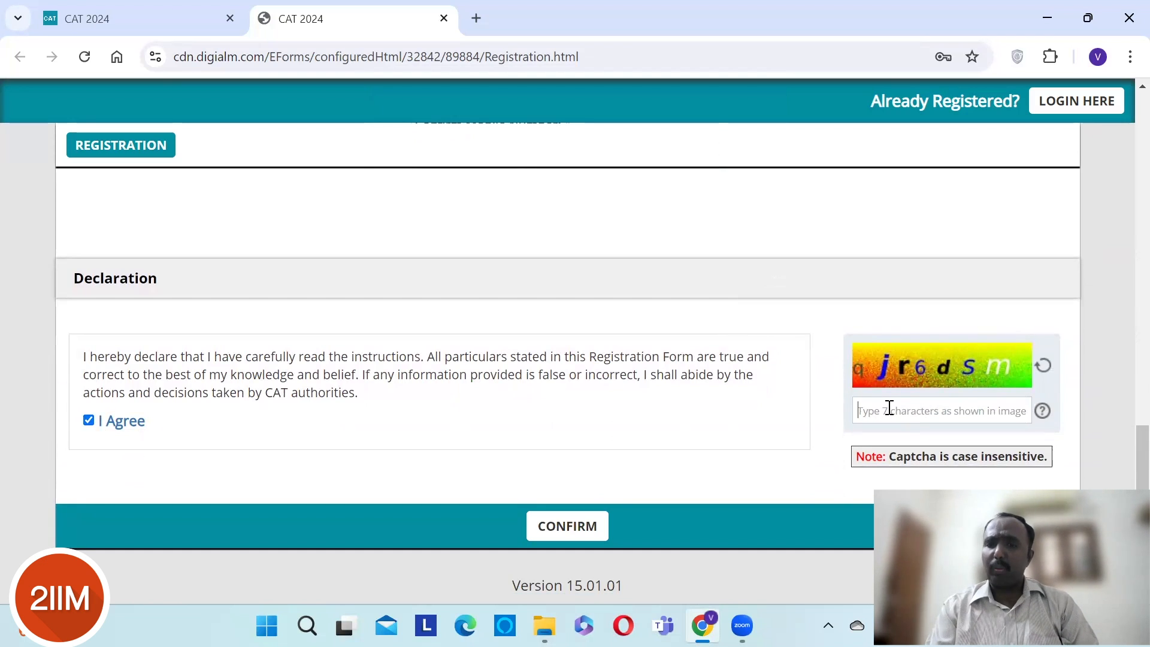
{"action": "type", "text": "q"}
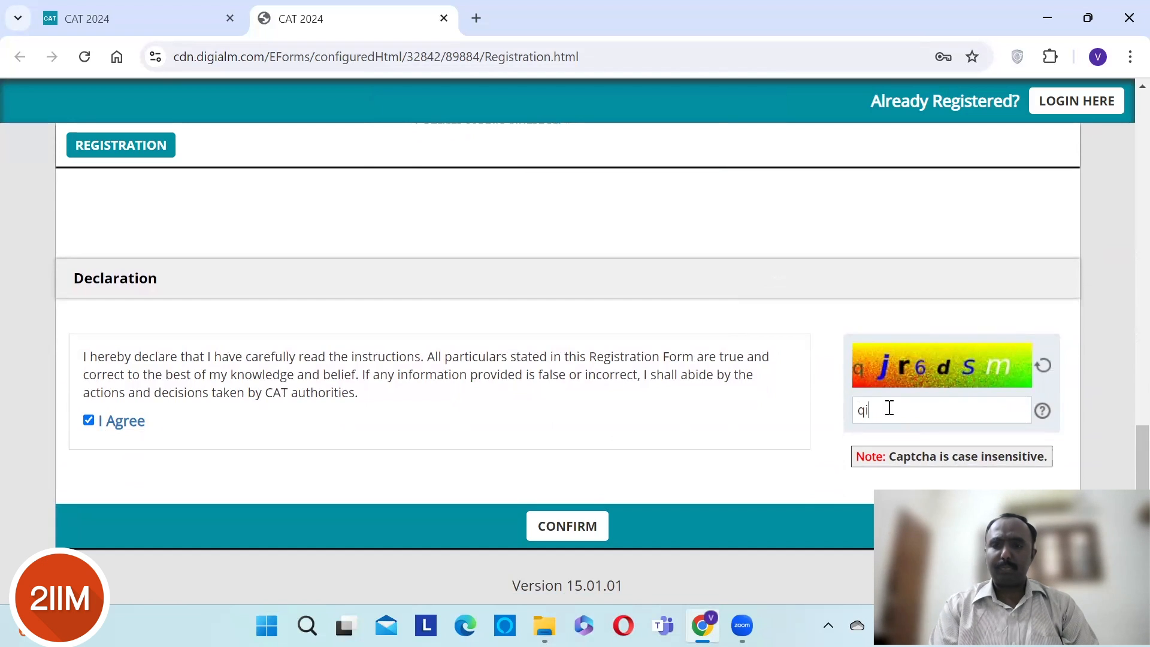
{"action": "type", "text": "jr"}
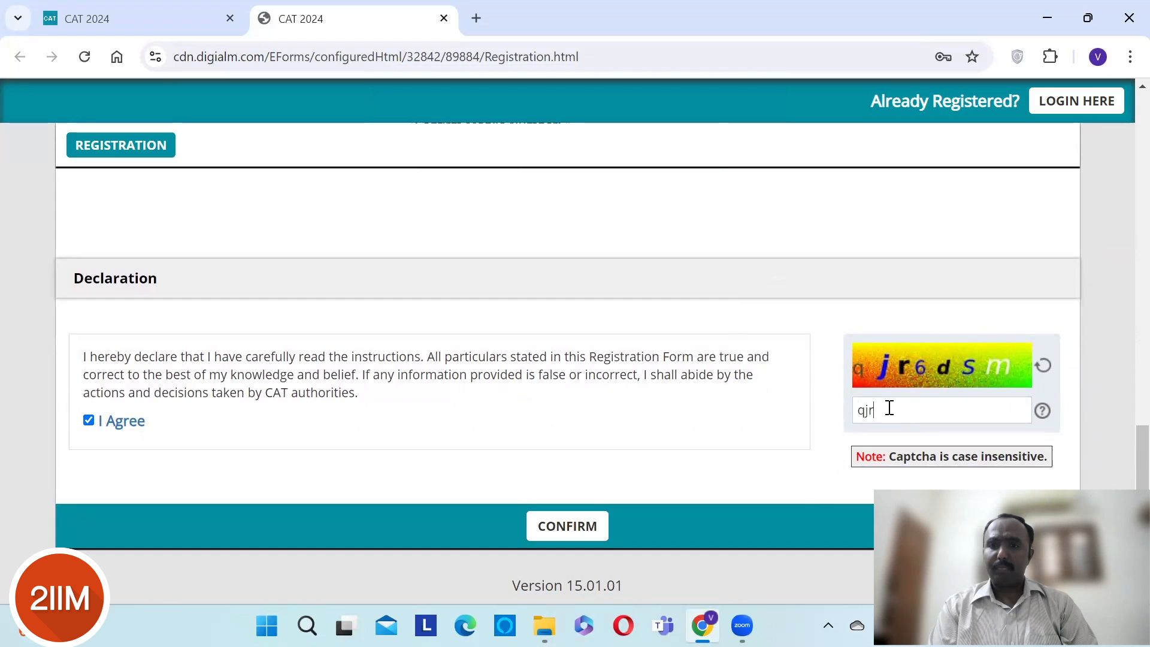
{"action": "type", "text": "6dsm"}
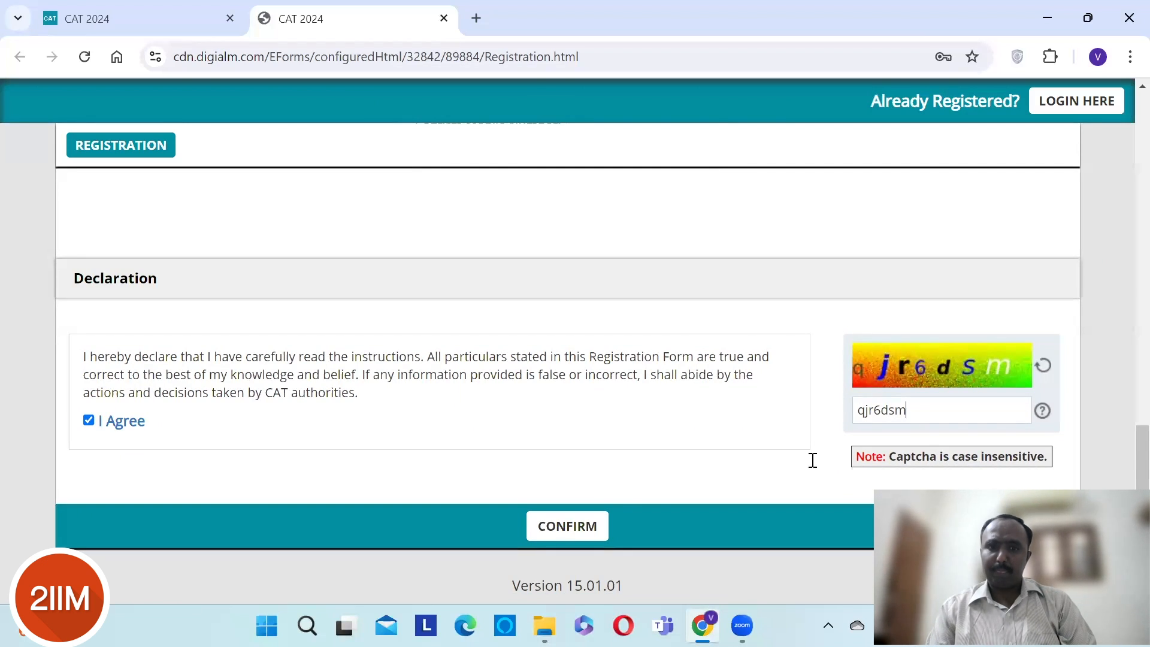
{"action": "left_click", "coordinate": [555, 531]}
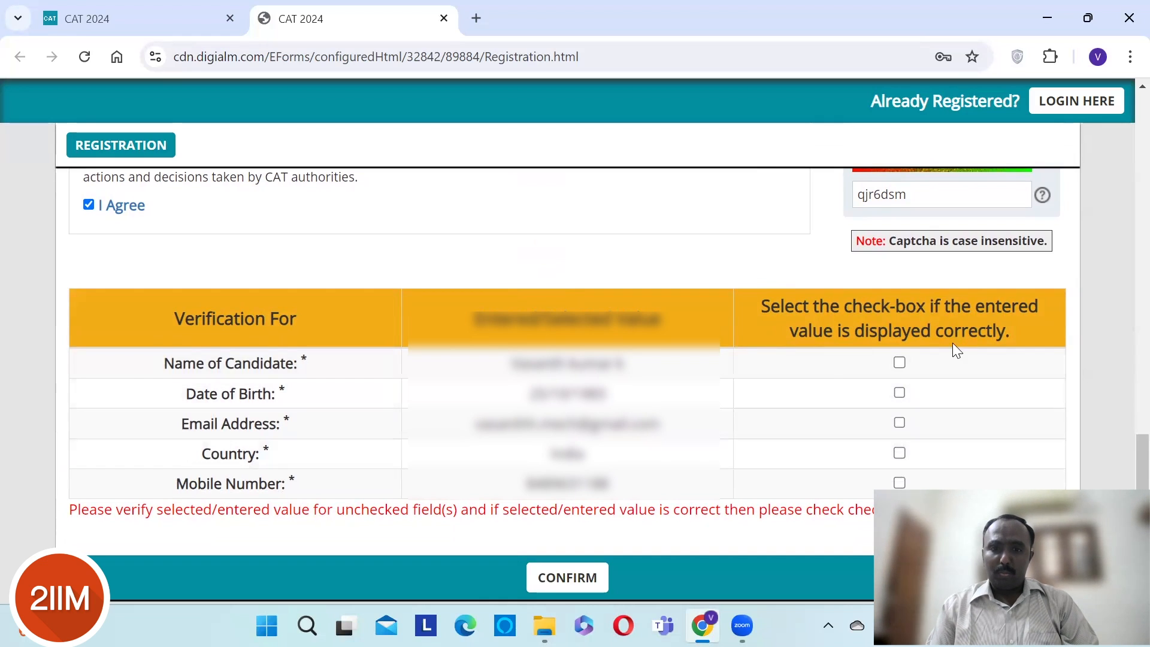
- Tick the check-boxes for Name, Date of Birth, Email, Country and Mobile Number, then submit
{"action": "left_click", "coordinate": [900, 361]}
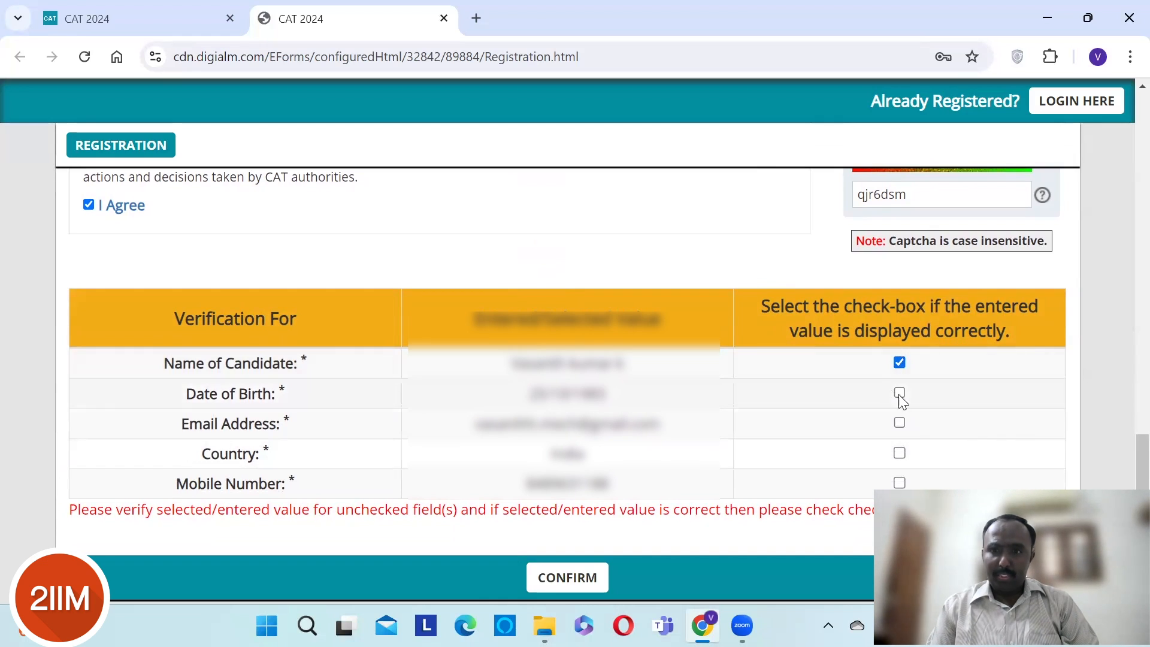
{"action": "left_click", "coordinate": [900, 393]}
{"action": "left_click", "coordinate": [898, 423]}
{"action": "left_click", "coordinate": [898, 455]}
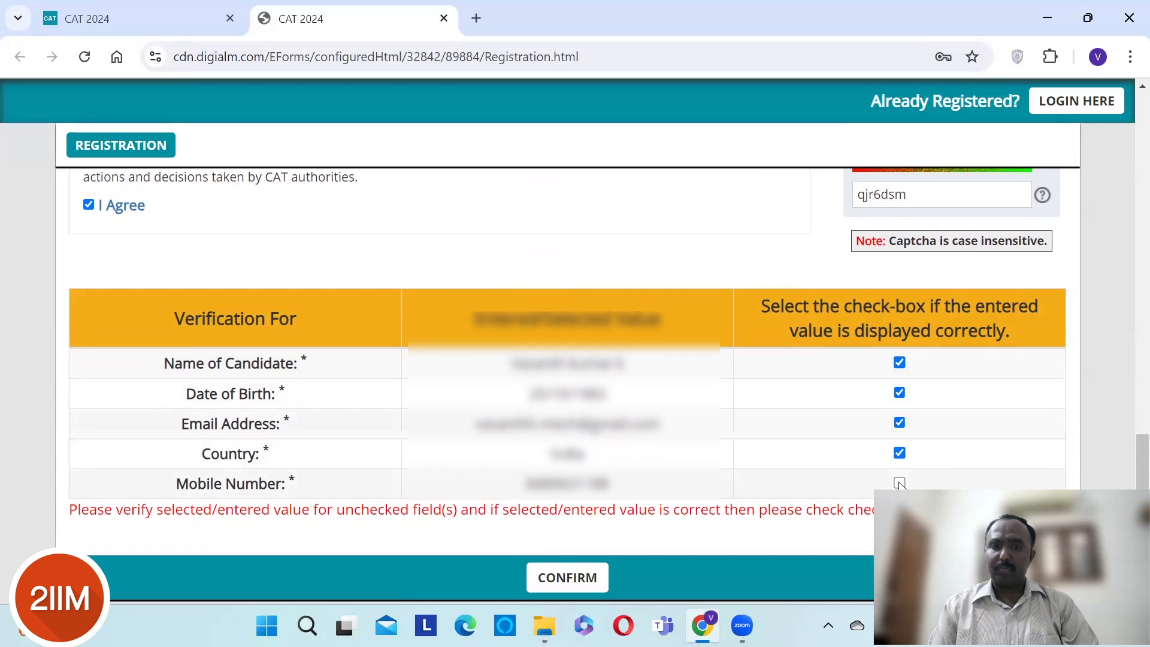
{"action": "left_click", "coordinate": [898, 483]}
{"action": "scroll", "coordinate": [1123, 485], "scroll_direction": "down", "scroll_amount": 1}
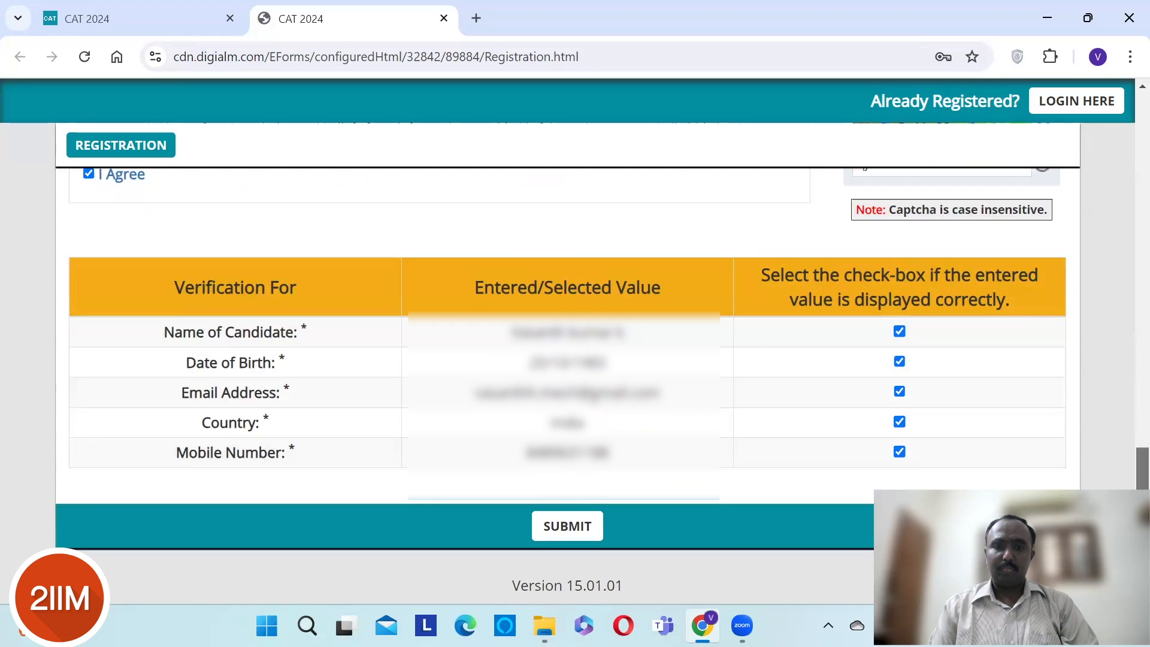
{"action": "left_click", "coordinate": [562, 530]}
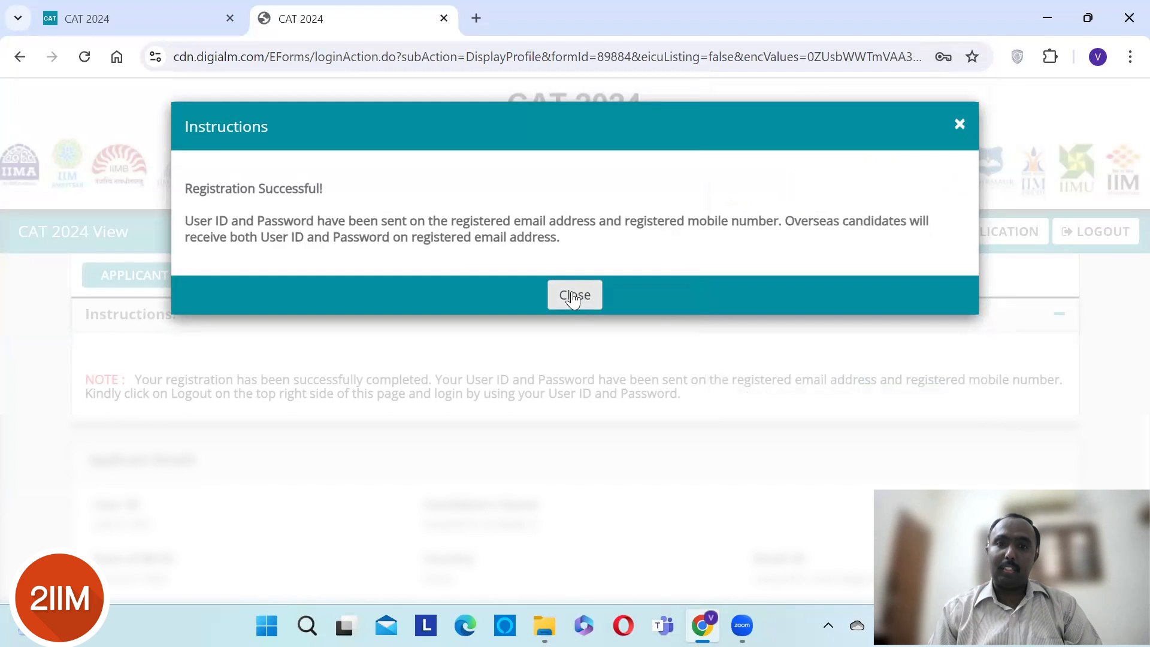
- Close the success notice, look over Applicant Details, and go to the application
{"action": "left_click", "coordinate": [573, 296]}
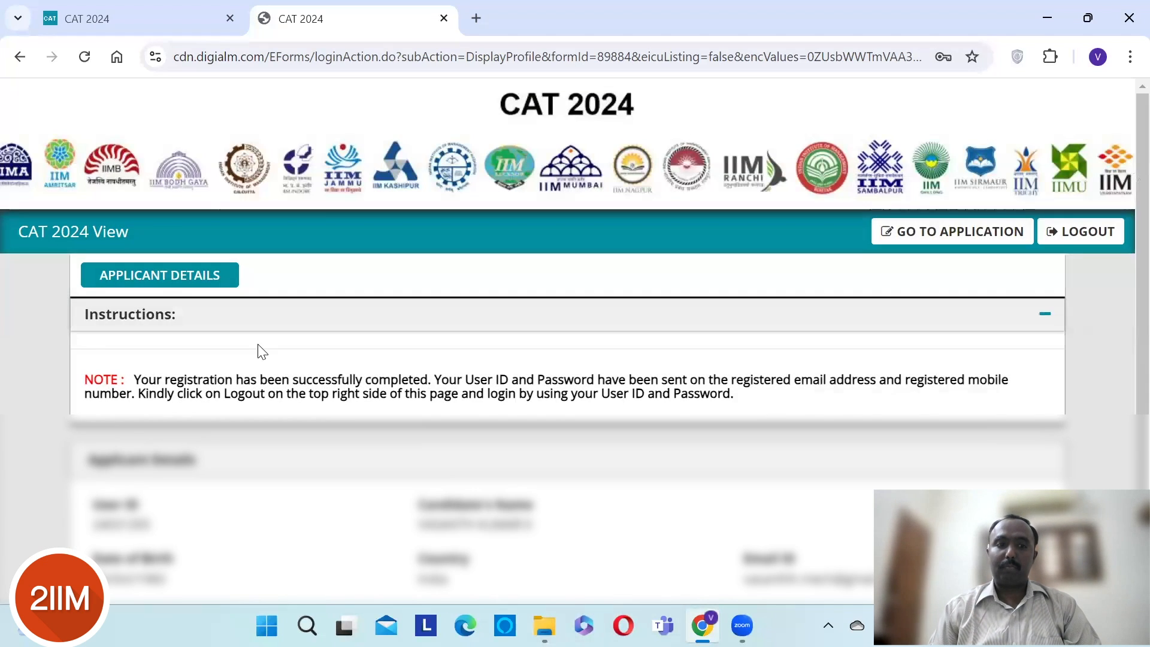
{"action": "scroll", "coordinate": [262, 350], "scroll_direction": "down", "scroll_amount": 2}
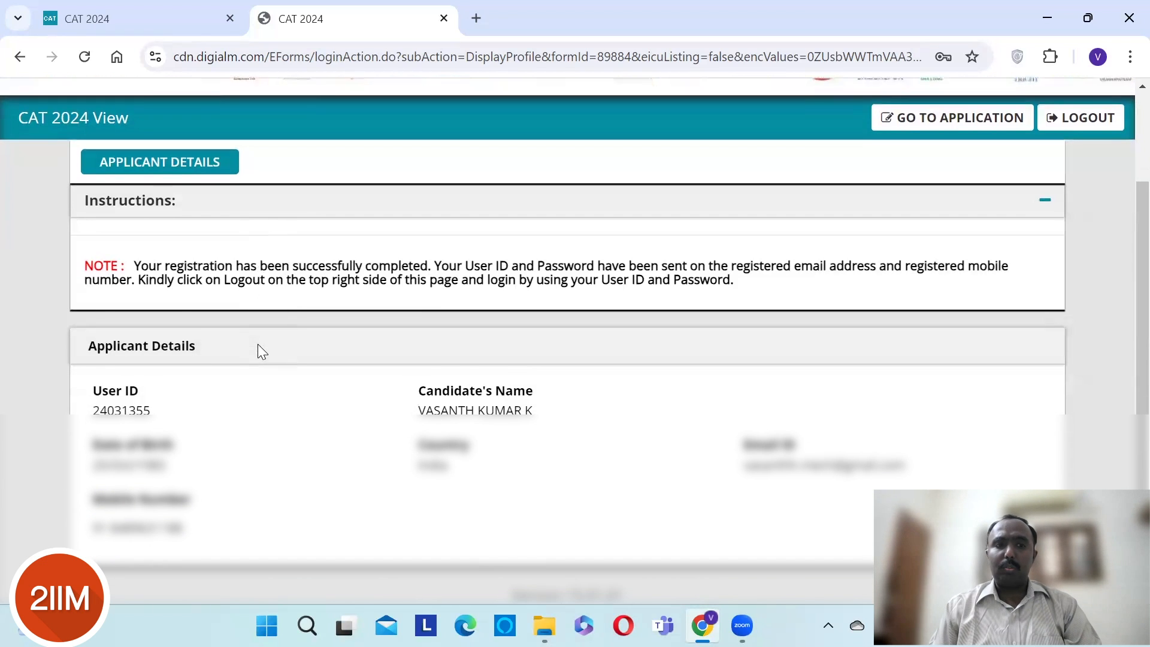
{"action": "scroll", "coordinate": [260, 343], "scroll_direction": "up", "scroll_amount": 1}
{"action": "scroll", "coordinate": [259, 343], "scroll_direction": "down", "scroll_amount": 2}
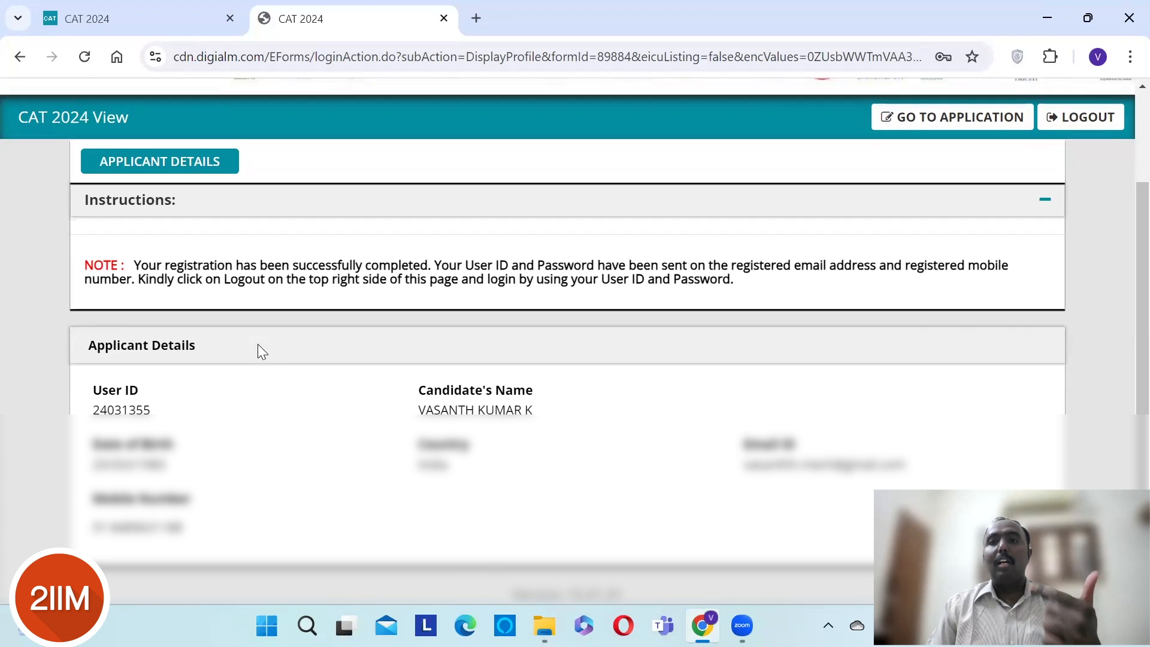
{"action": "scroll", "coordinate": [257, 343], "scroll_direction": "up", "scroll_amount": 1}
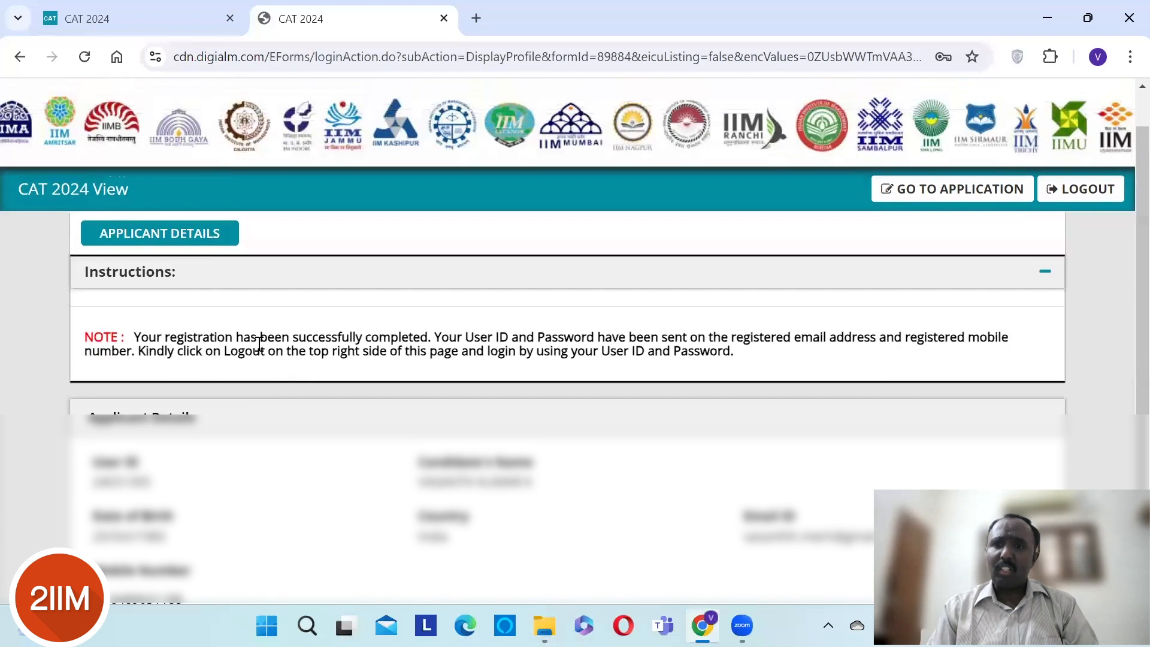
{"action": "scroll", "coordinate": [259, 347], "scroll_direction": "up", "scroll_amount": 1}
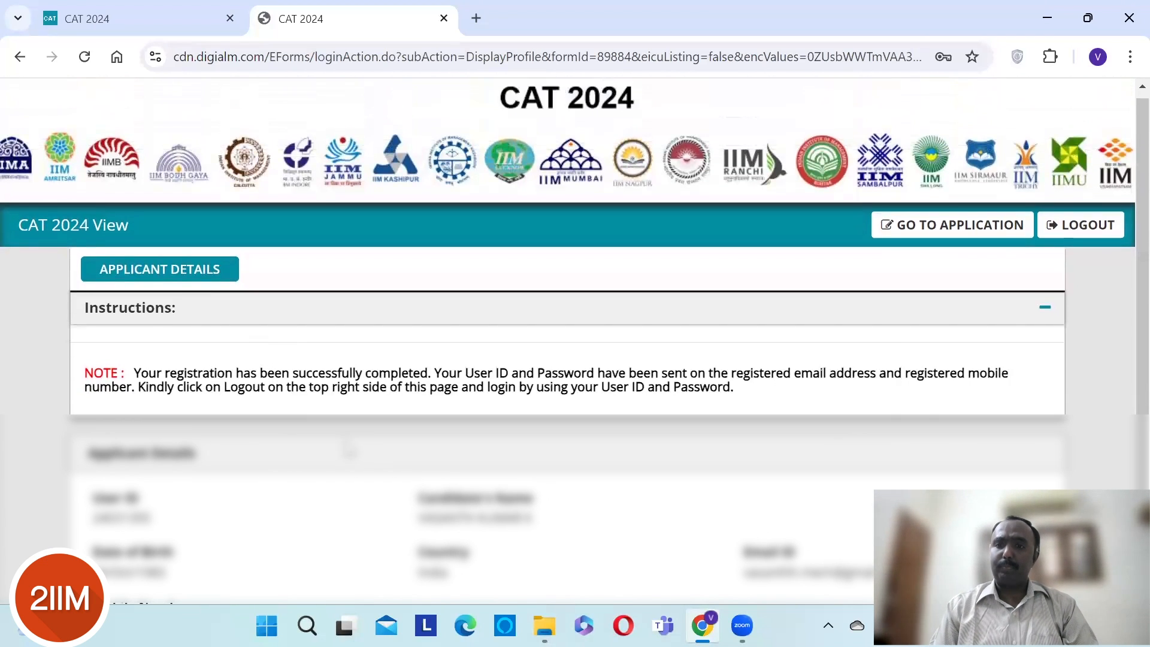
{"action": "left_click", "coordinate": [896, 231]}
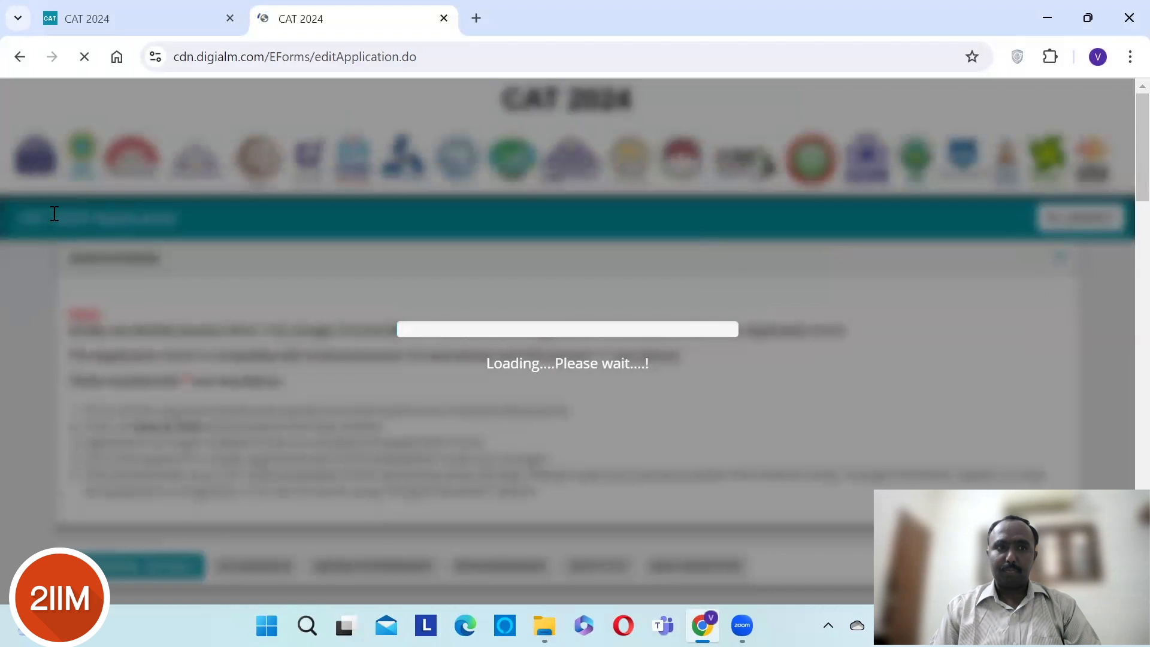
- Return to the CAT 2024 site, open Candidate Login, and enter the User ID and password
{"action": "left_click", "coordinate": [130, 25]}
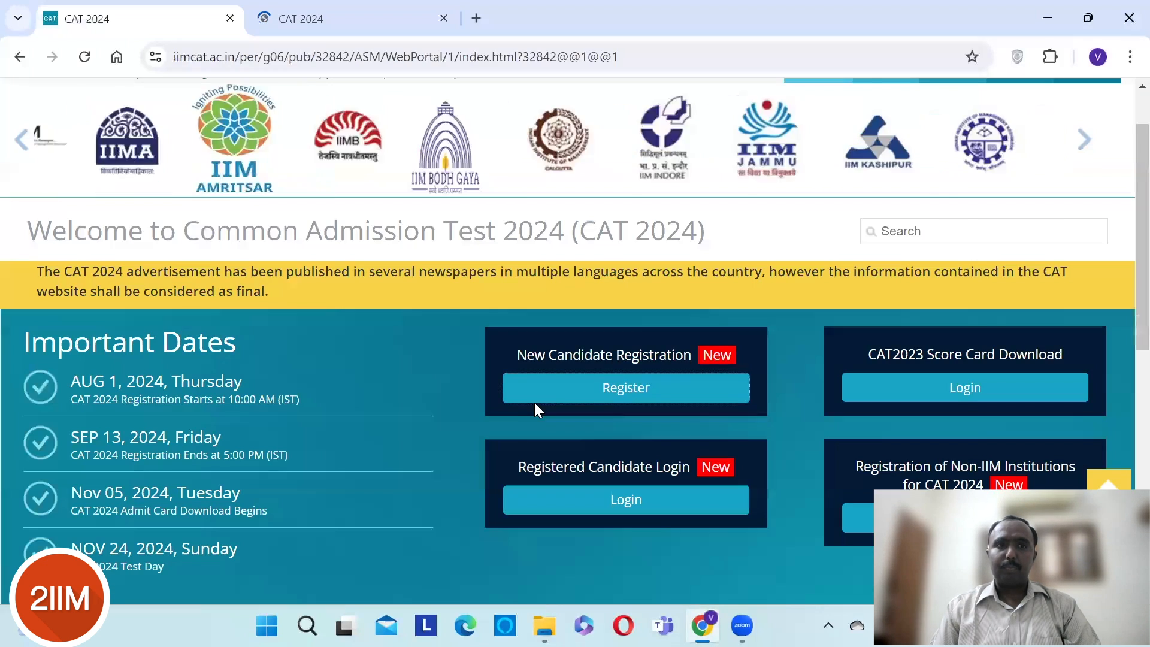
{"action": "left_click", "coordinate": [626, 503]}
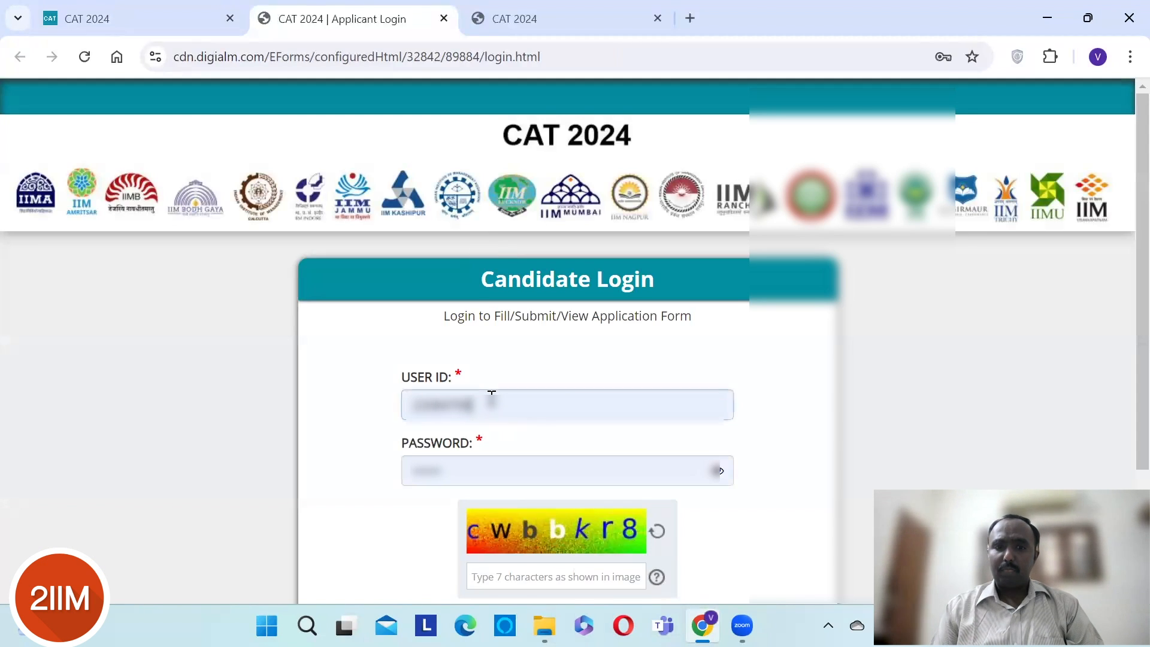
{"action": "left_click", "coordinate": [492, 398]}
{"action": "key", "text": "BackSpace"}
{"action": "key", "text": "BackSpace"}
{"action": "key", "text": "BackSpace"}
{"action": "key", "text": "BackSpace"}
{"action": "key", "text": "BackSpace"}
{"action": "key", "text": "BackSpace"}
{"action": "key", "text": "BackSpace"}
{"action": "key", "text": "BackSpace"}
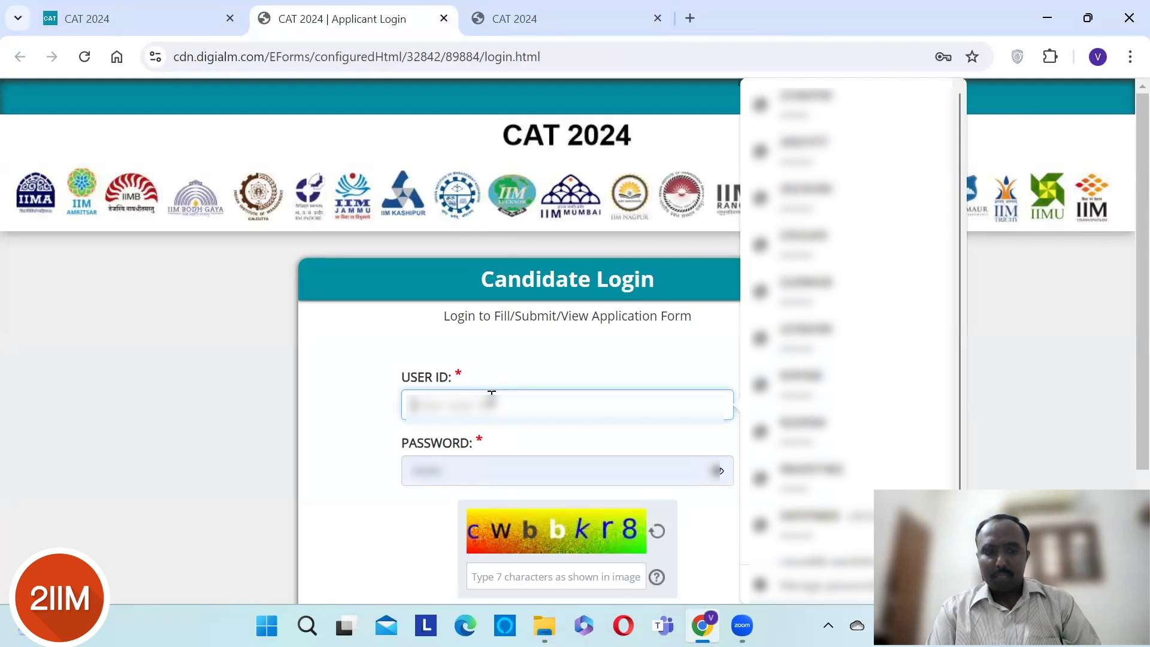
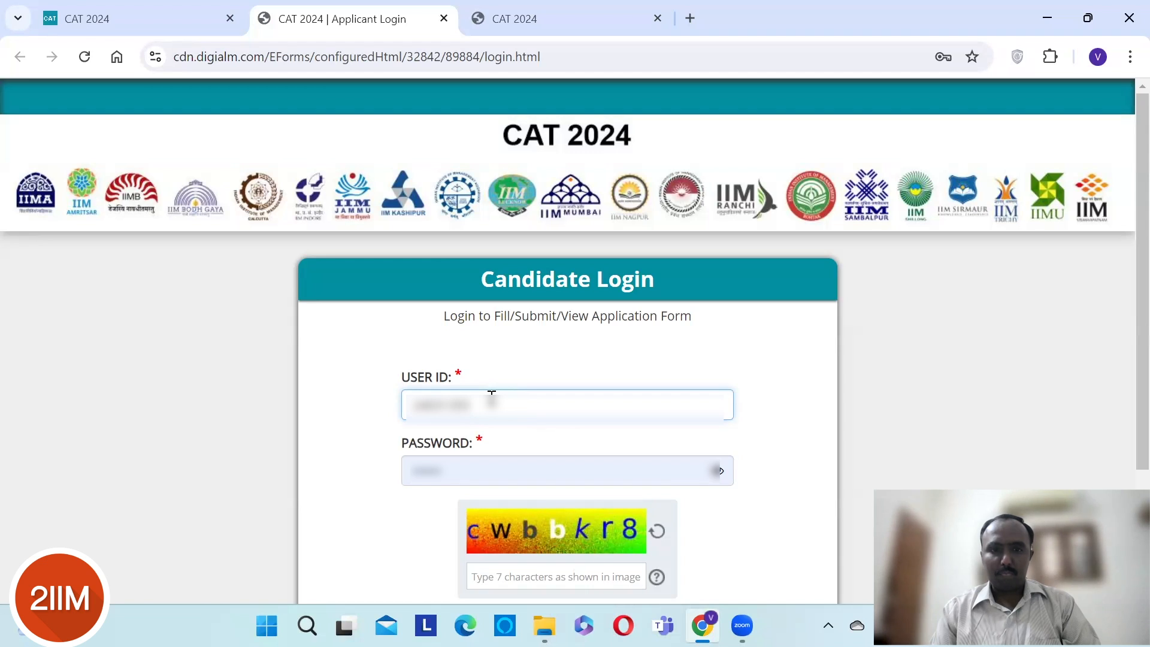
{"action": "key", "text": "Tab"}
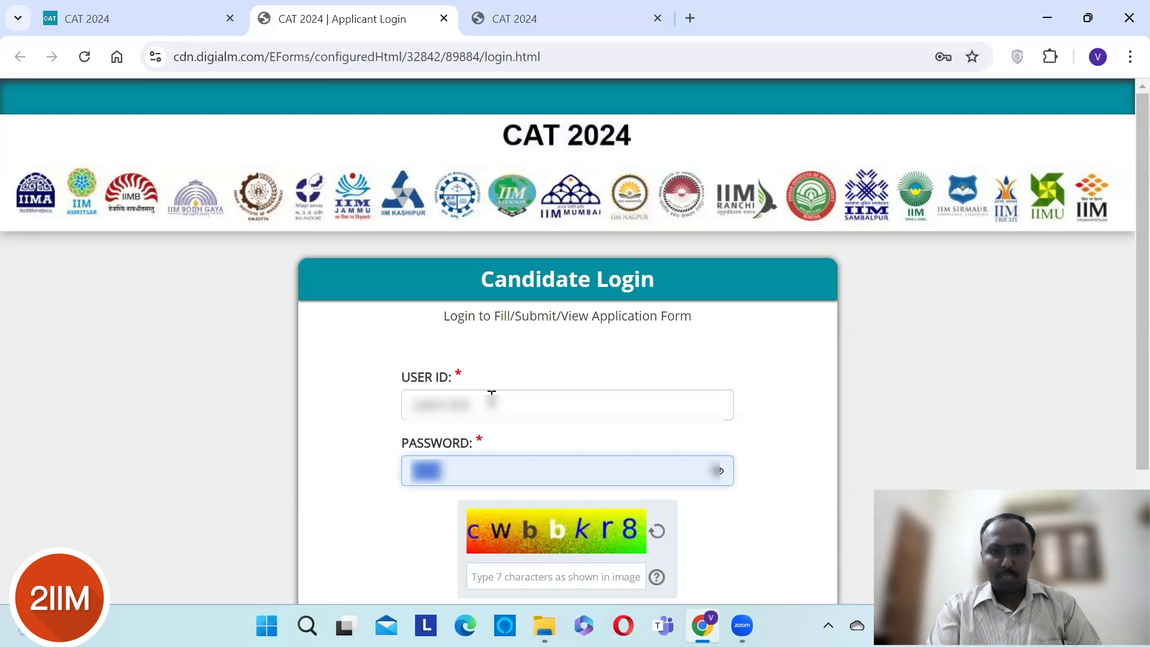
{"action": "key", "text": "BackSpace"}
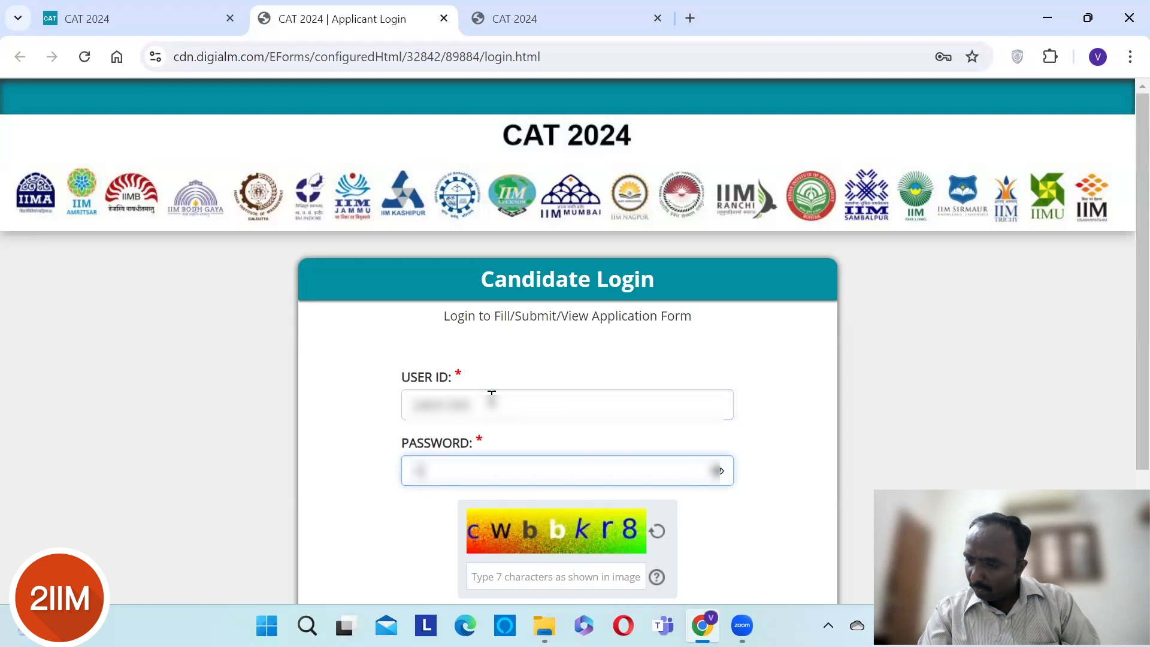
{"action": "type", "text": "••"}
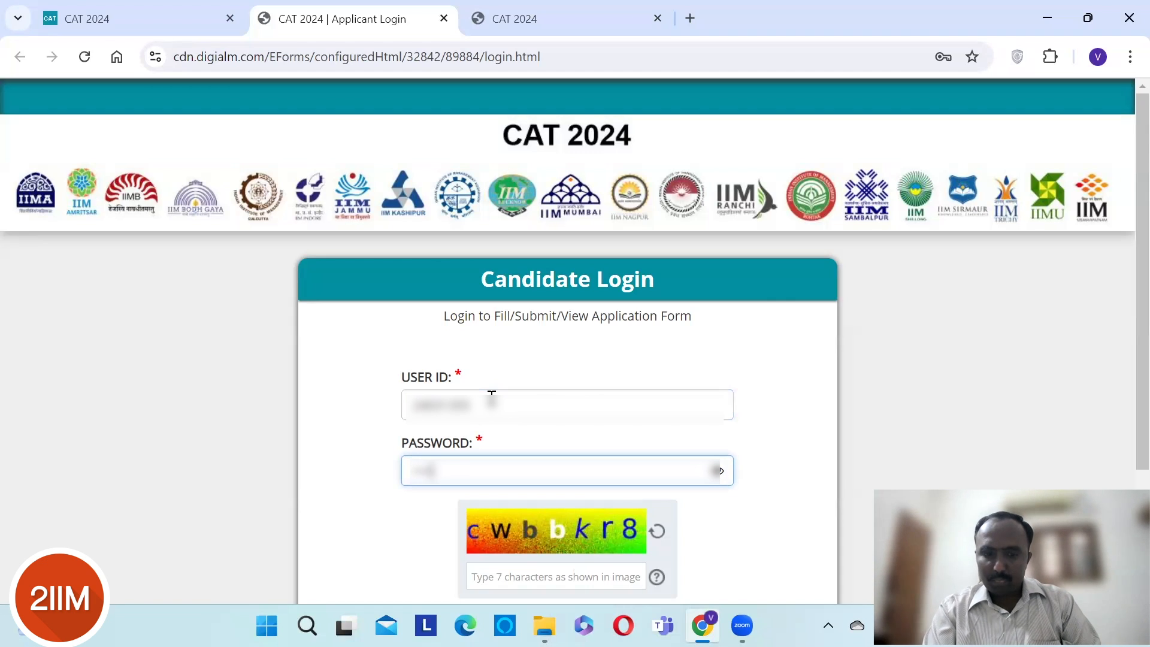
{"action": "type", "text": "••"}
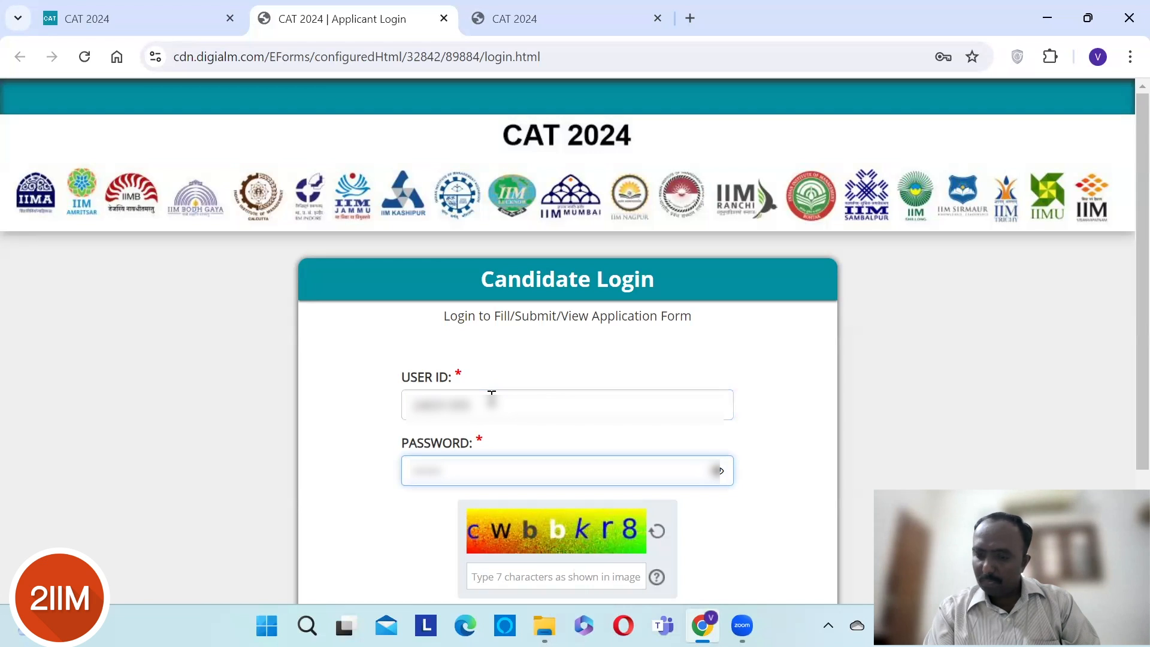
{"action": "type", "text": "•••"}
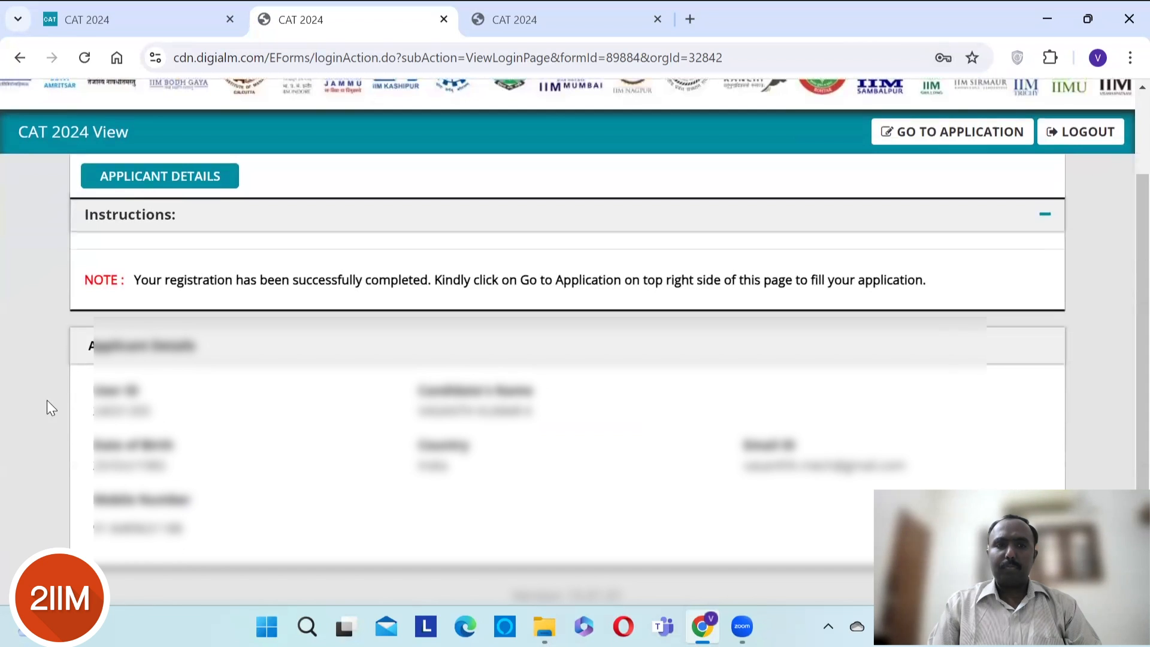
{"action": "scroll", "coordinate": [47, 400], "scroll_direction": "up", "scroll_amount": 2}
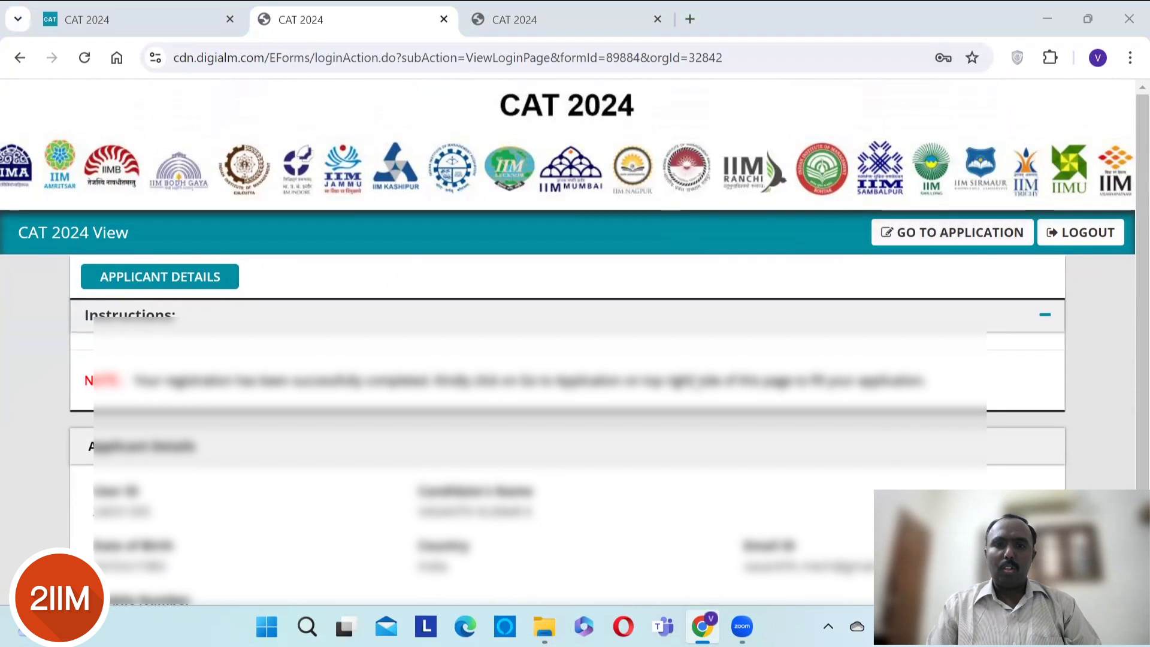
- Click GO TO APPLICATION in the CAT 2024 View header
{"action": "left_click", "coordinate": [932, 238]}
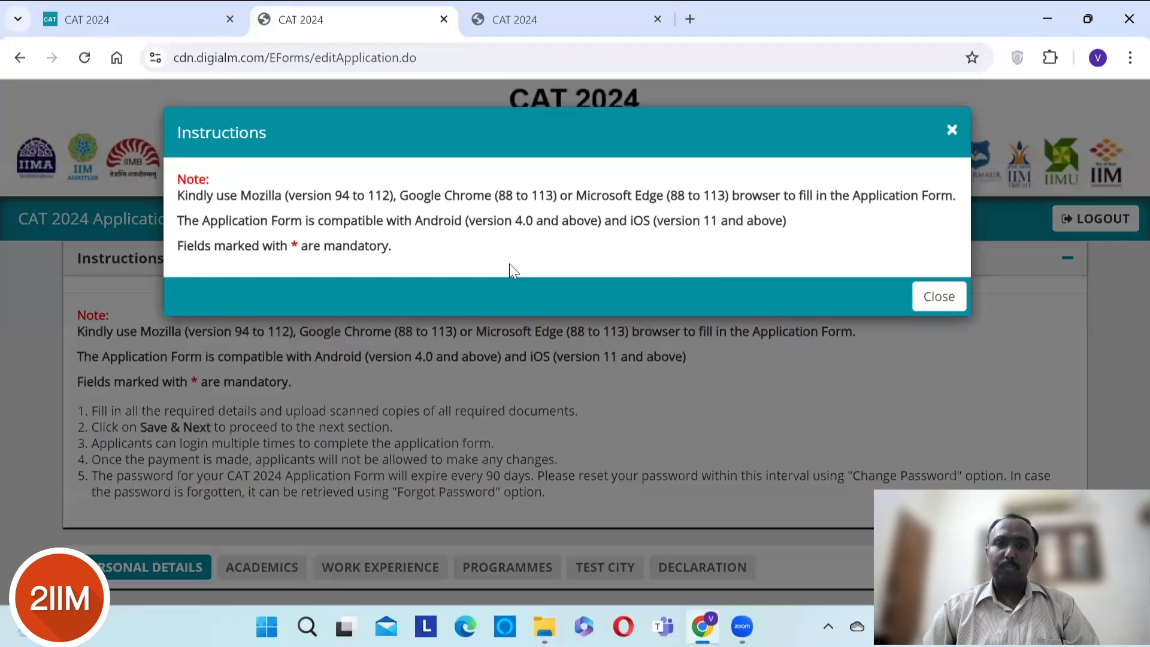
- Dismiss the Instructions notice and enter the candidate's first, middle and last names
{"action": "left_click", "coordinate": [935, 299]}
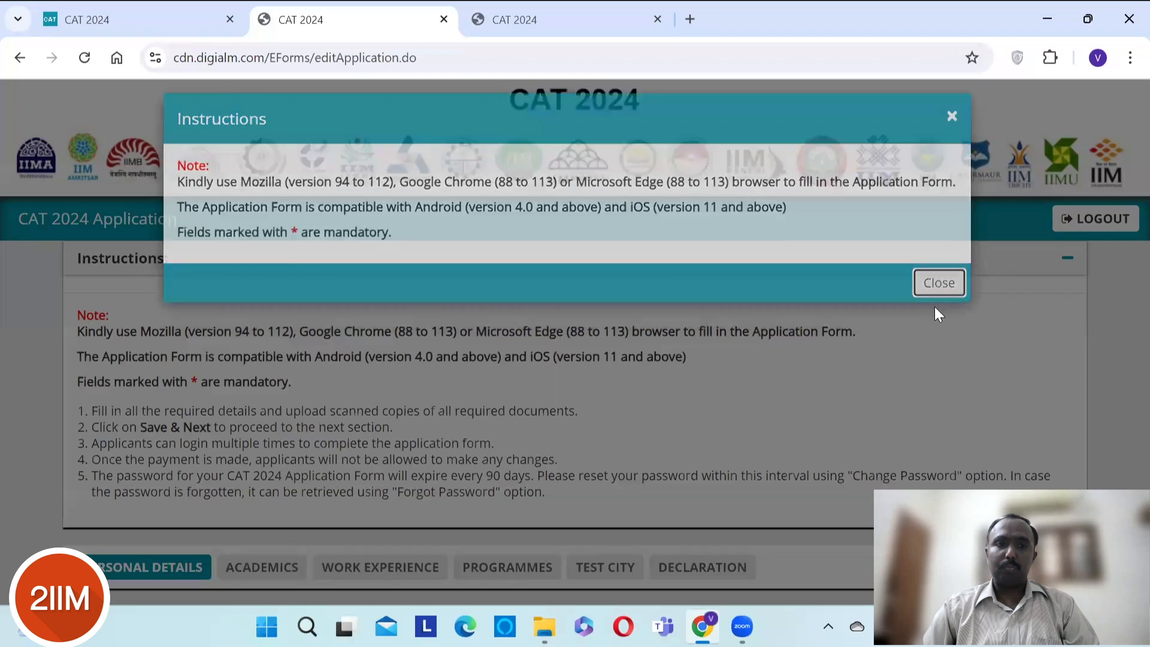
{"action": "scroll", "coordinate": [494, 421], "scroll_direction": "down", "scroll_amount": 1}
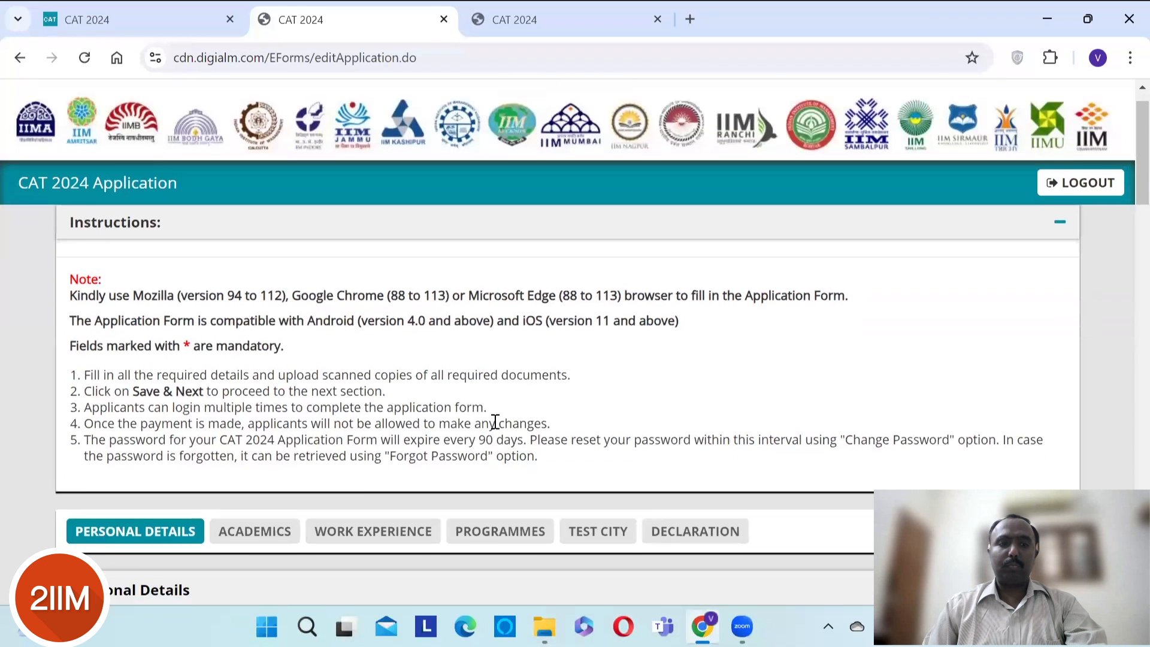
{"action": "scroll", "coordinate": [495, 422], "scroll_direction": "down", "scroll_amount": 4}
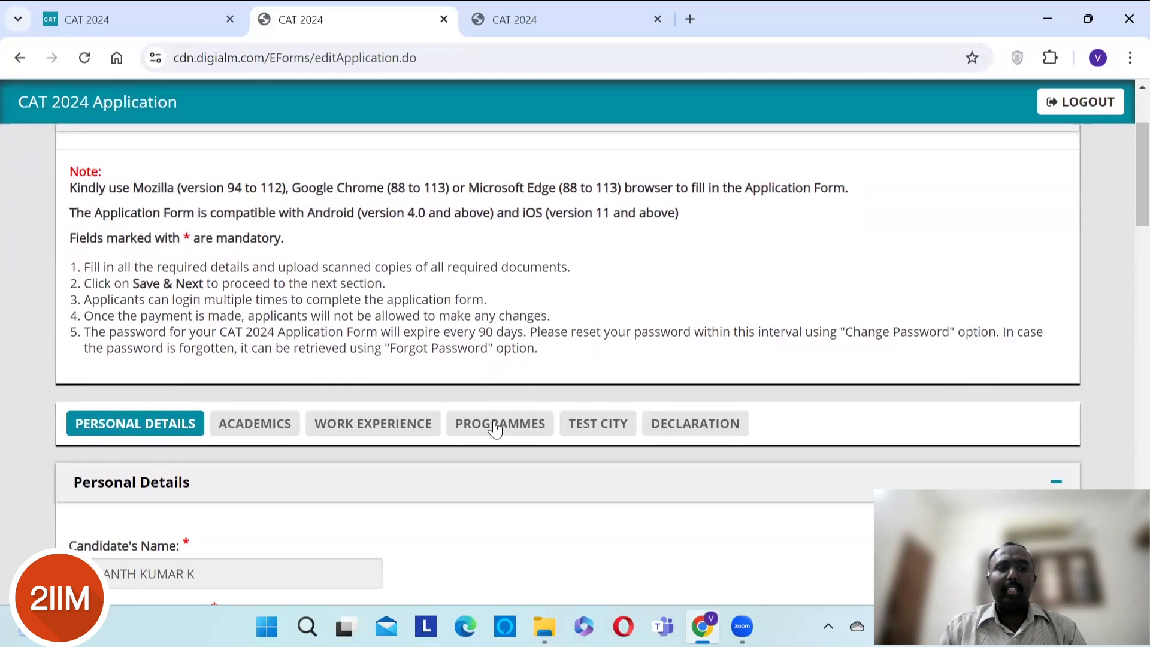
{"action": "scroll", "coordinate": [495, 422], "scroll_direction": "down", "scroll_amount": 1}
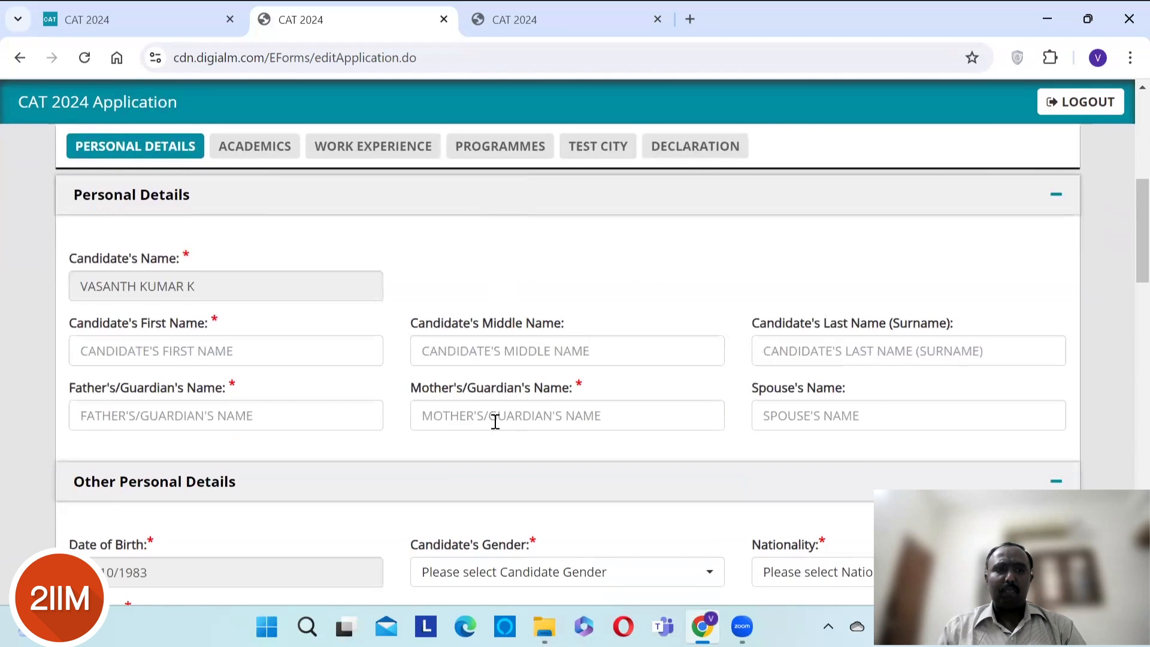
{"action": "scroll", "coordinate": [494, 422], "scroll_direction": "down", "scroll_amount": 1}
{"action": "left_click", "coordinate": [270, 329]}
{"action": "key", "text": "Tab"}
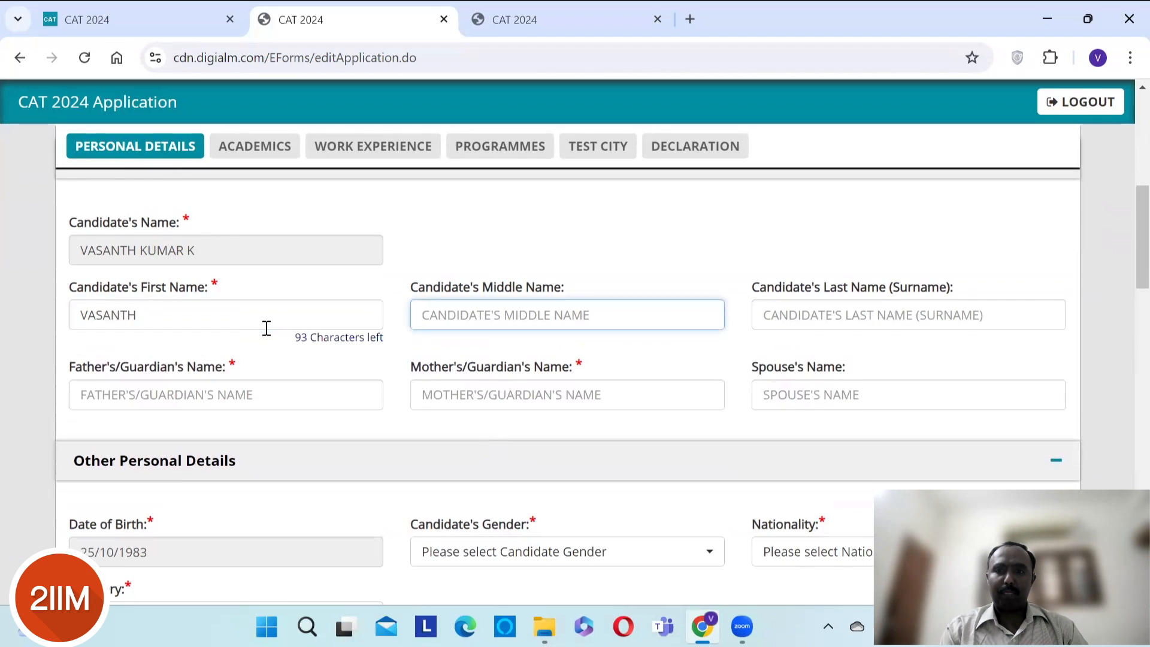
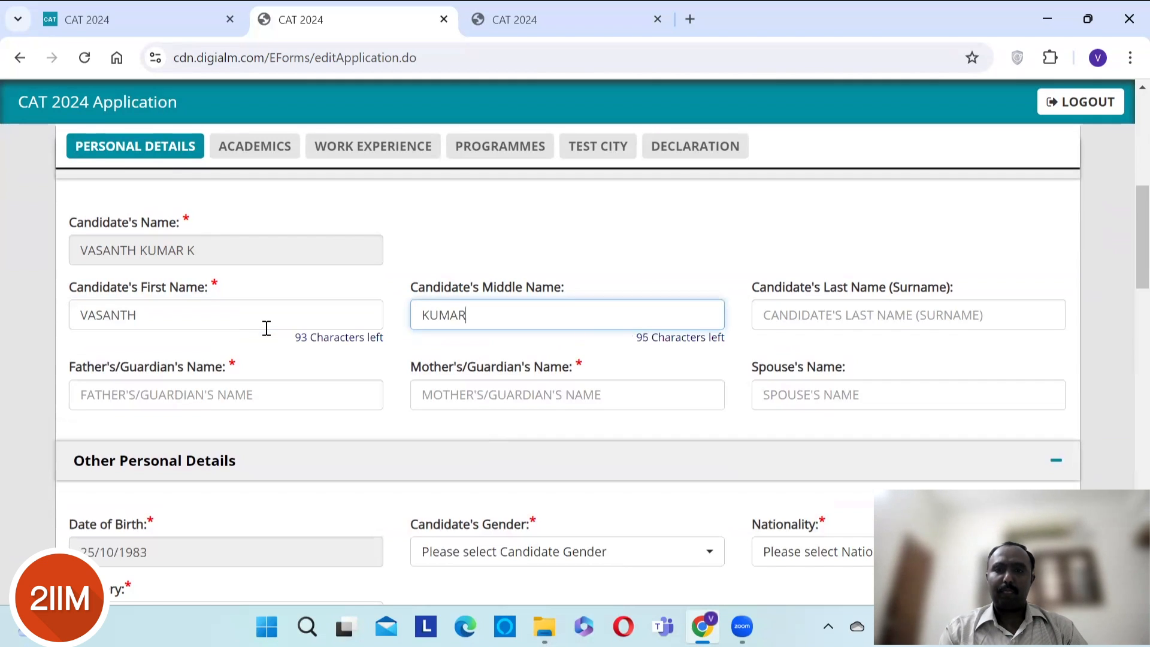
{"action": "key", "text": "Tab"}
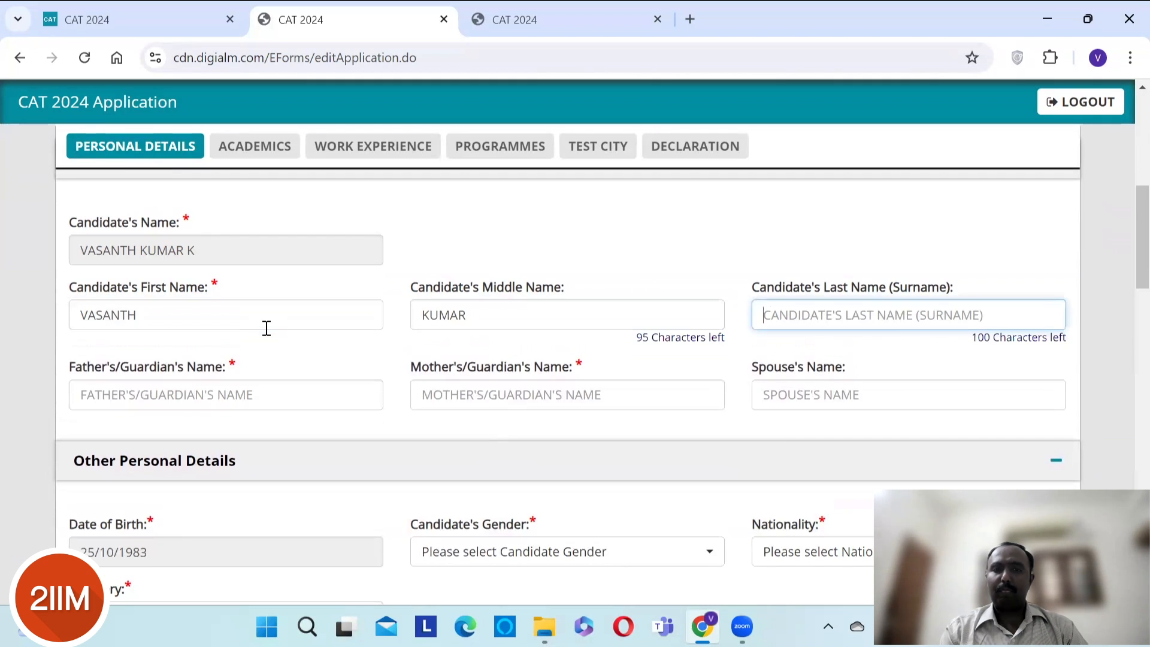
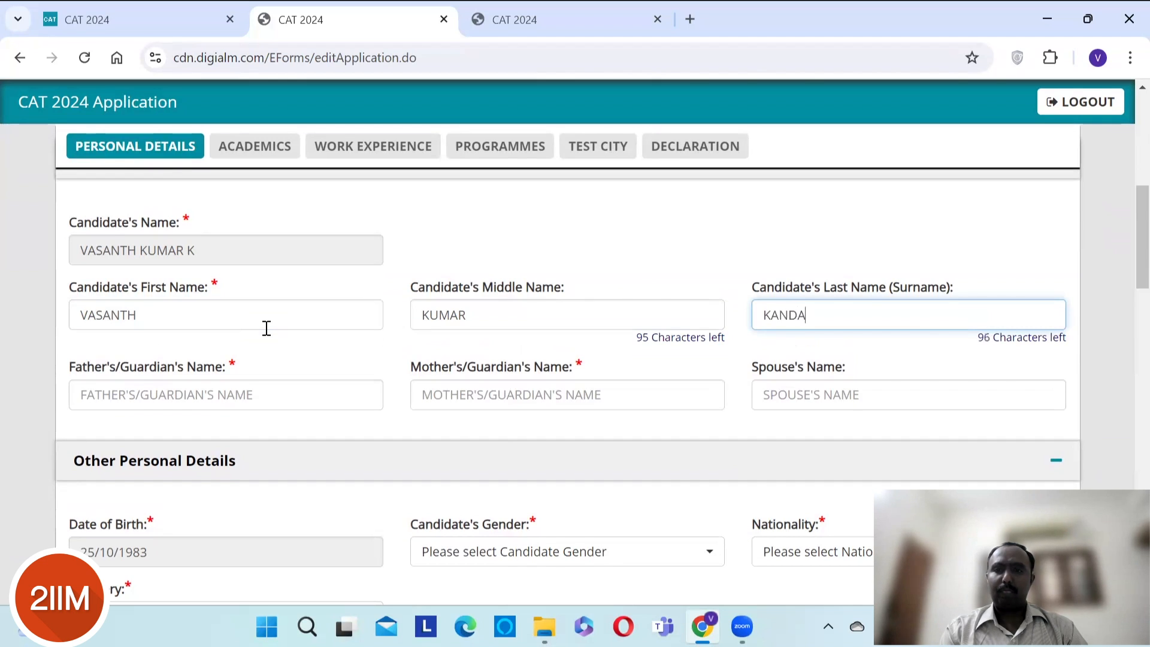
- Enter the father's and mother's names, moving on to the spouse's name field
{"action": "key", "text": "Tab"}
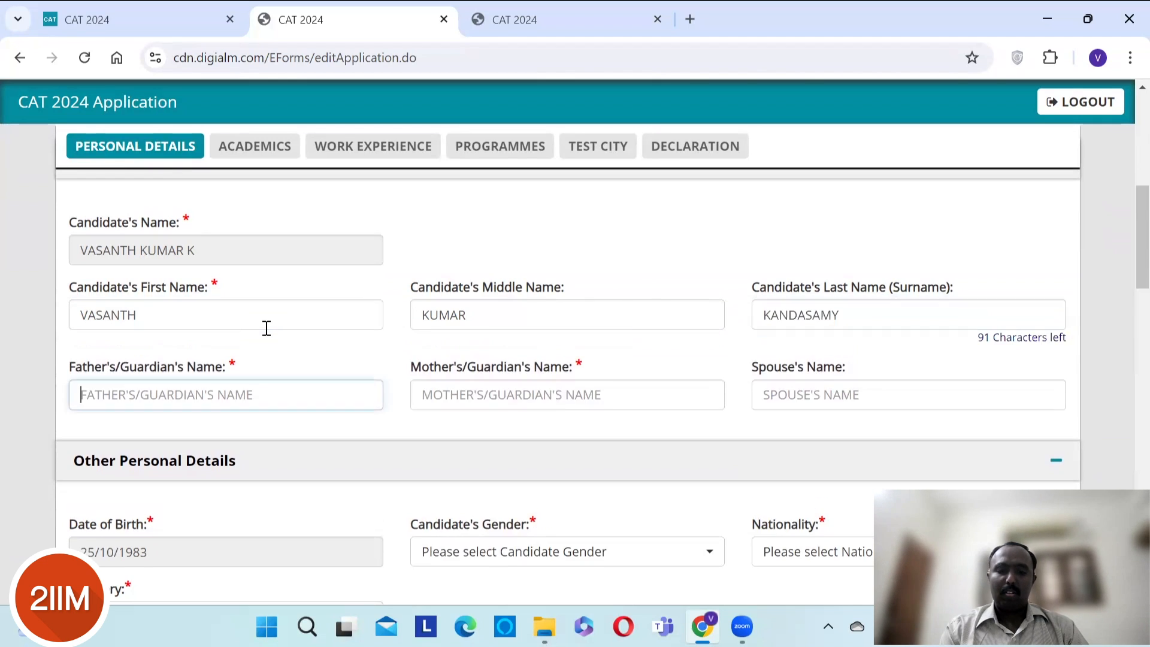
{"action": "type", "text": "KANDASAMY"}
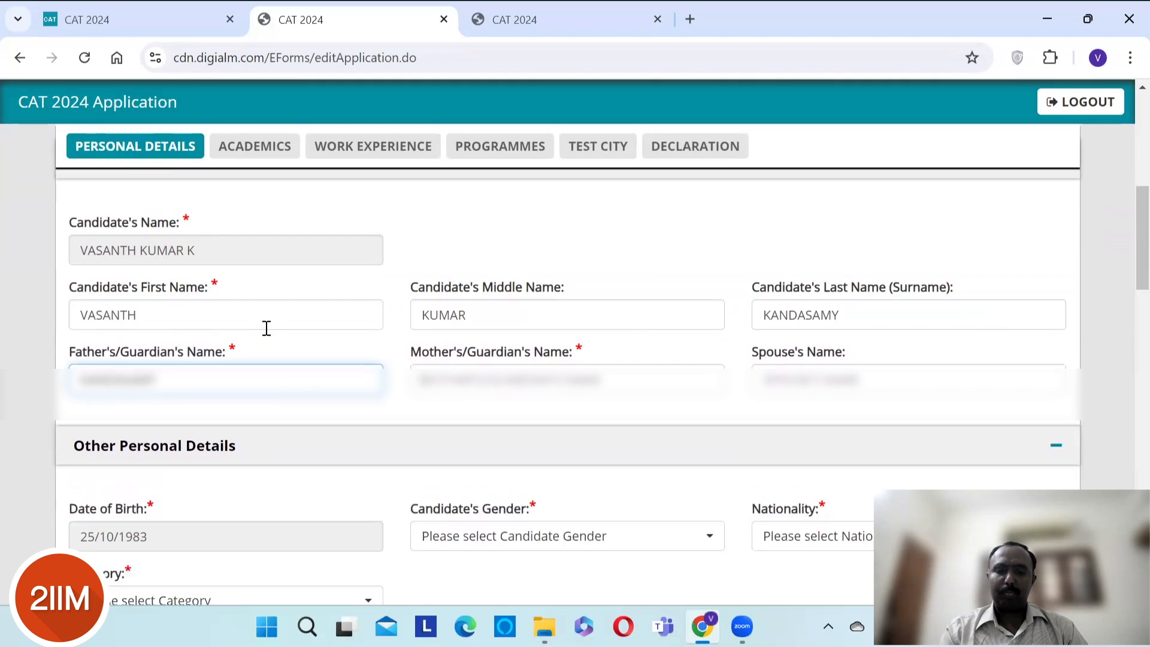
{"action": "key", "text": "Tab"}
{"action": "type", "text": "KALAMANI"}
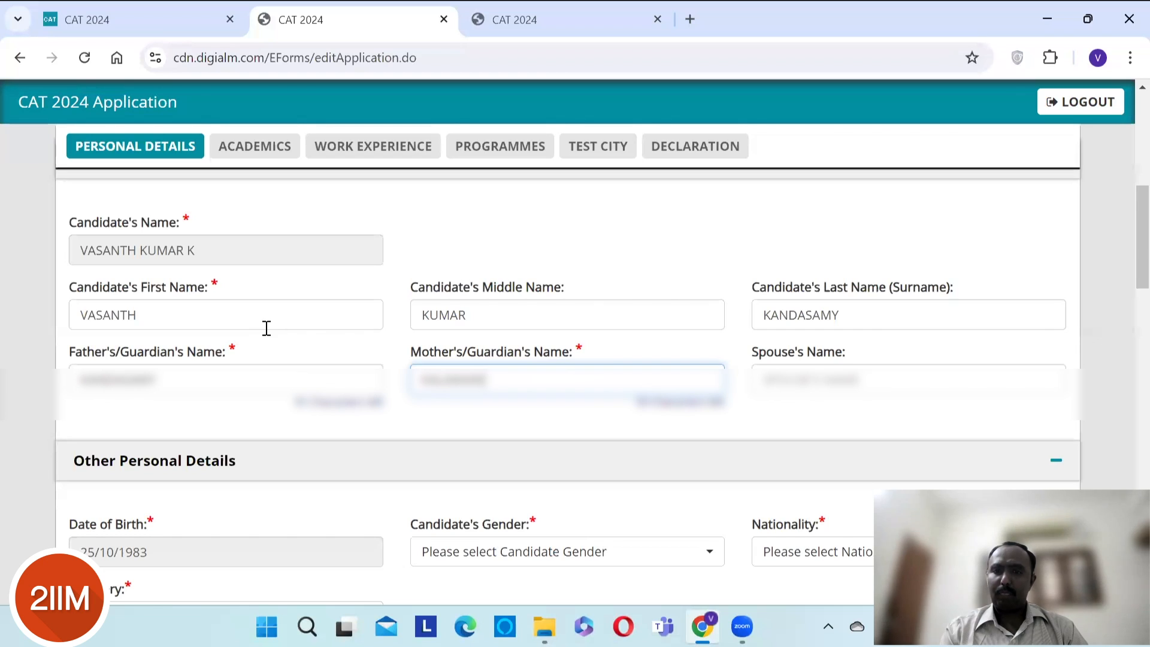
{"action": "key", "text": "Tab"}
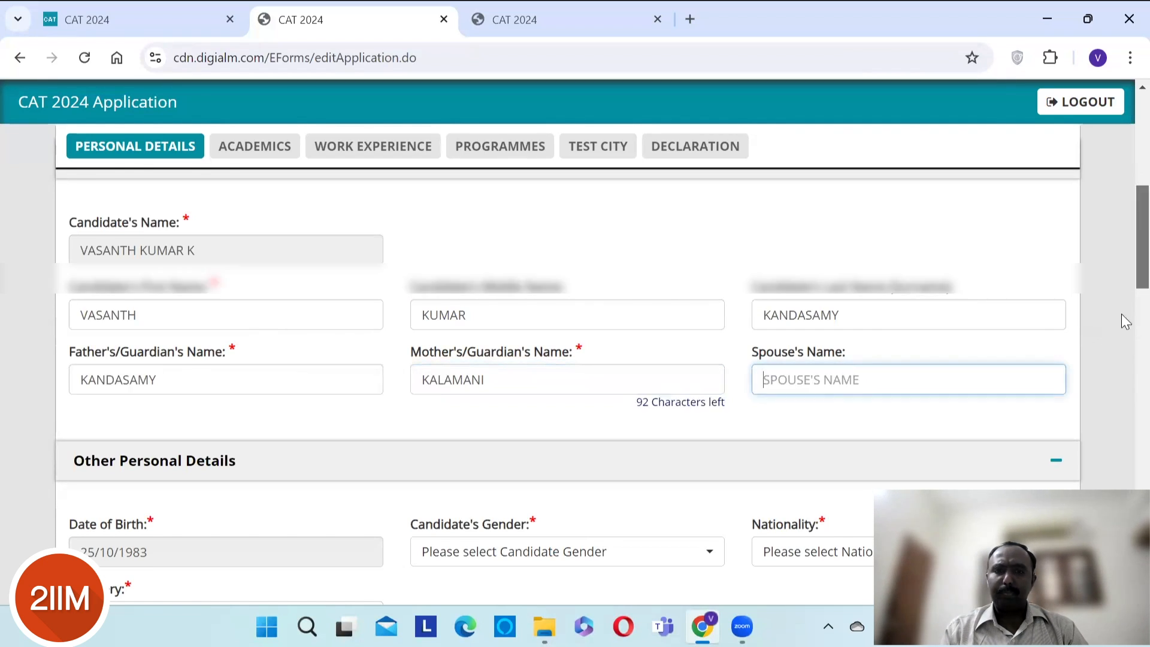
{"action": "scroll", "coordinate": [1122, 320], "scroll_direction": "down", "scroll_amount": 4}
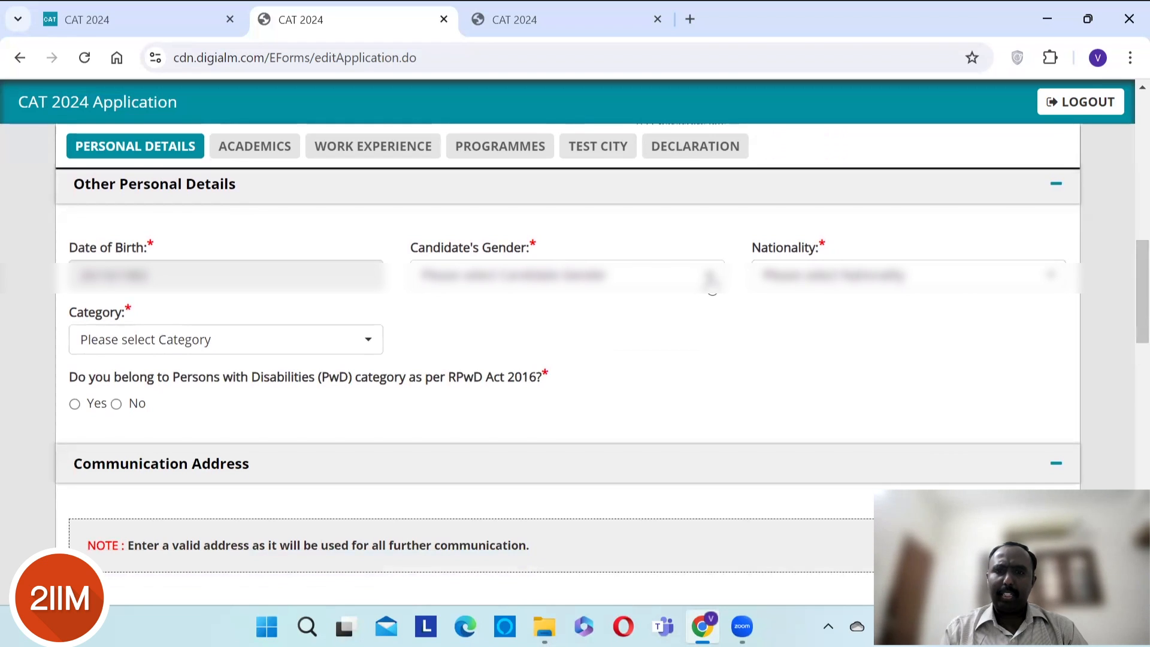
- Choose Male for the candidate's gender and Indian for nationality in Other Personal Details
{"action": "scroll", "coordinate": [709, 277], "scroll_direction": "down", "scroll_amount": 1}
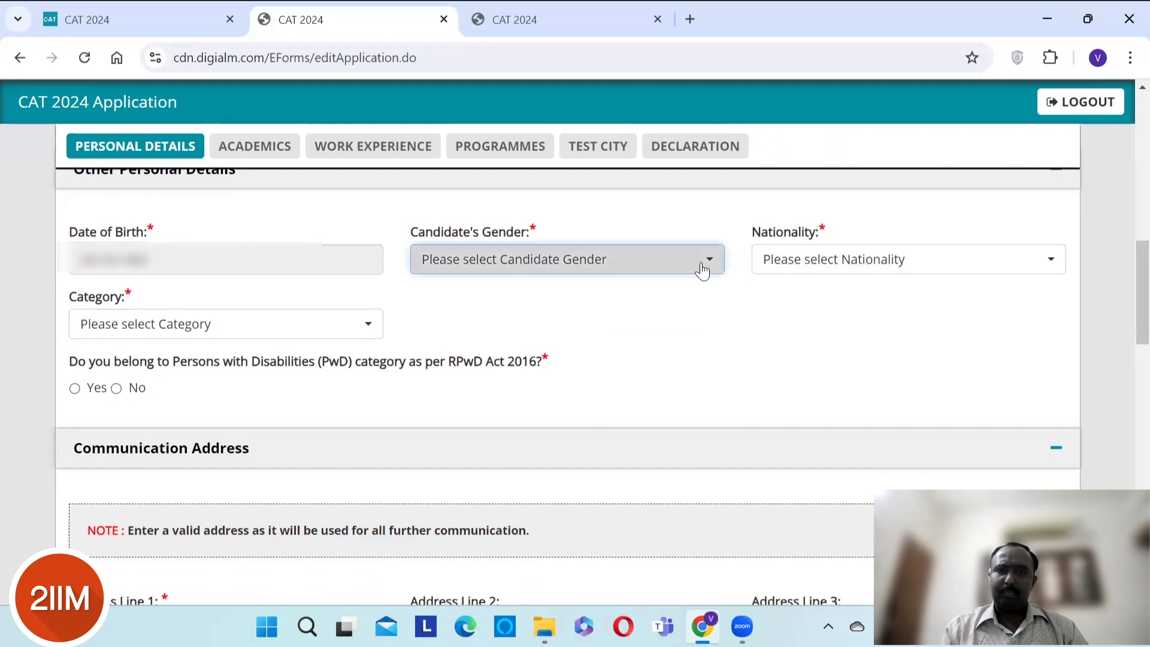
{"action": "left_click", "coordinate": [703, 267]}
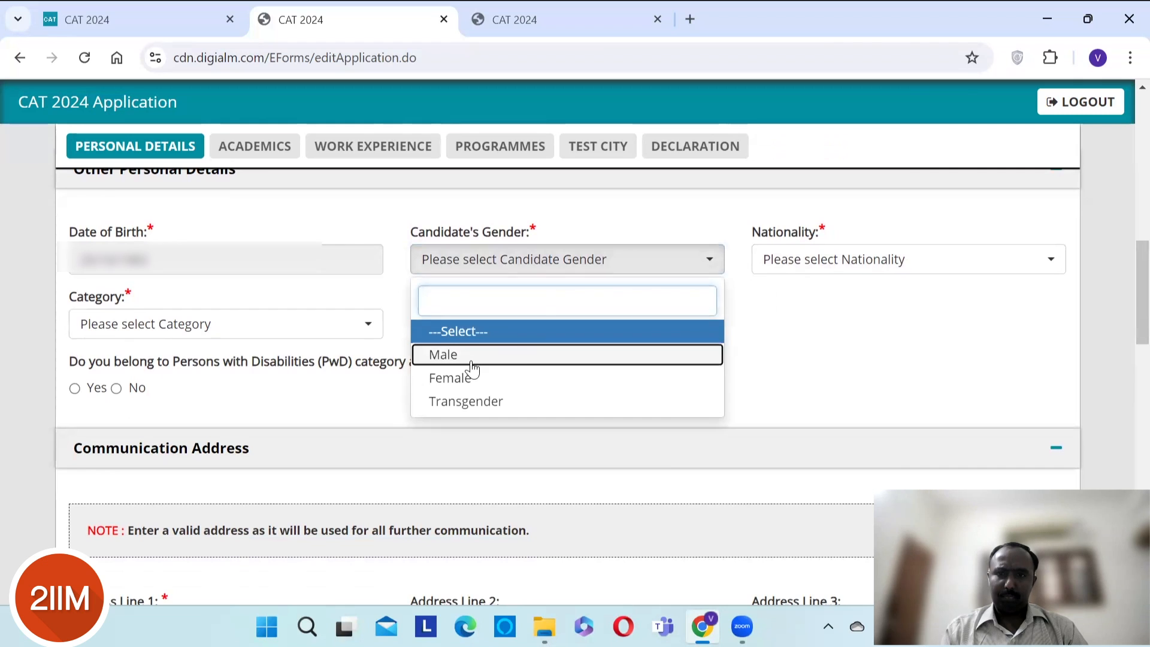
{"action": "left_click", "coordinate": [752, 277]}
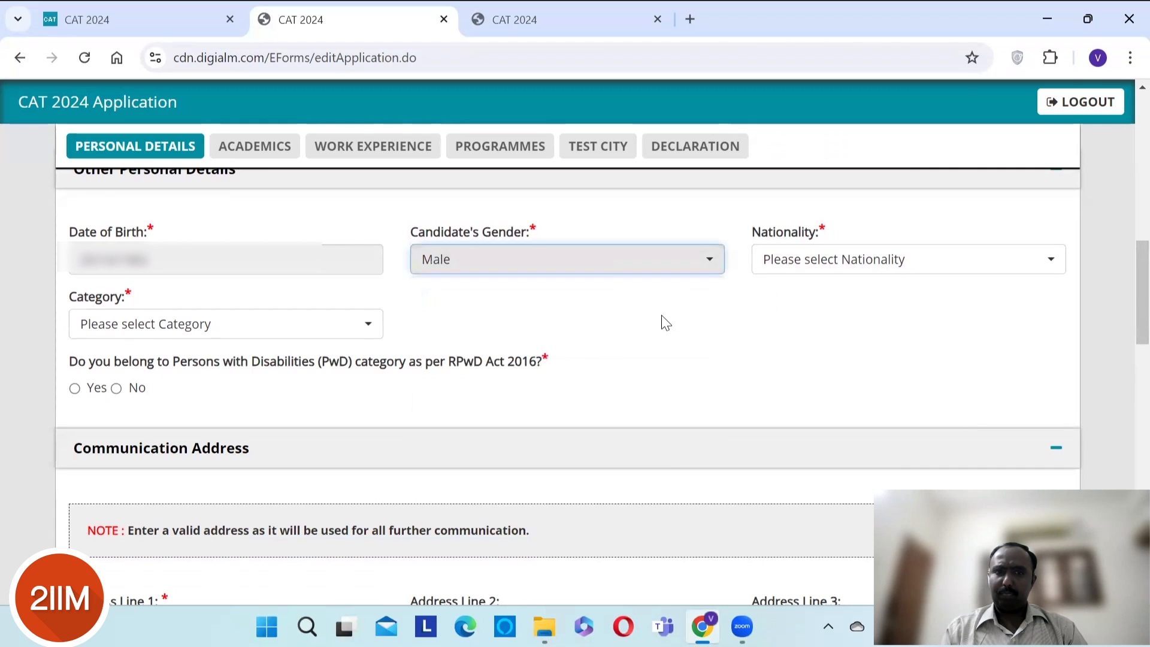
{"action": "left_click", "coordinate": [785, 265]}
{"action": "left_click", "coordinate": [786, 356]}
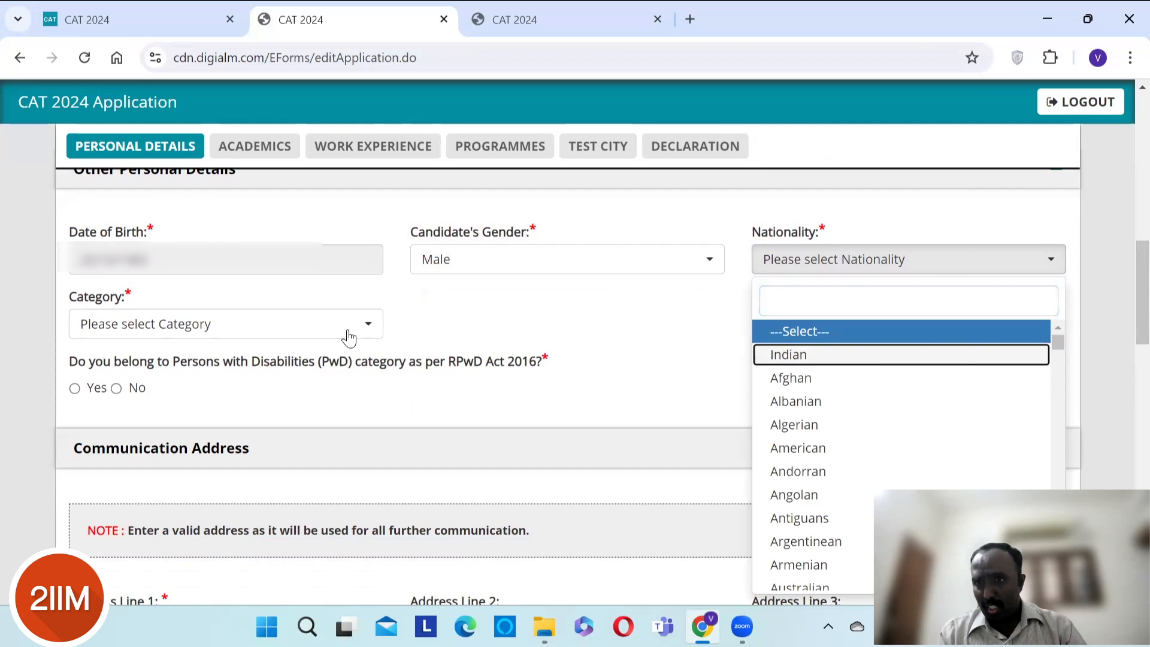
{"action": "left_click", "coordinate": [852, 354]}
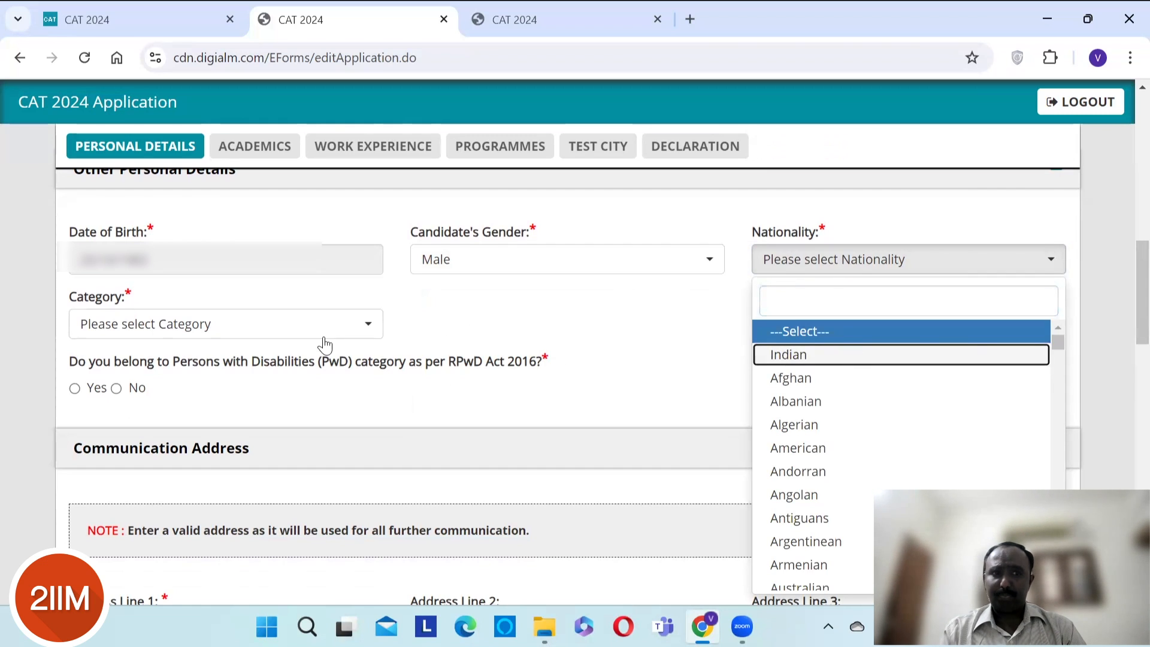
- Pick General from the Category dropdown in Other Personal Details
{"action": "left_click", "coordinate": [258, 339]}
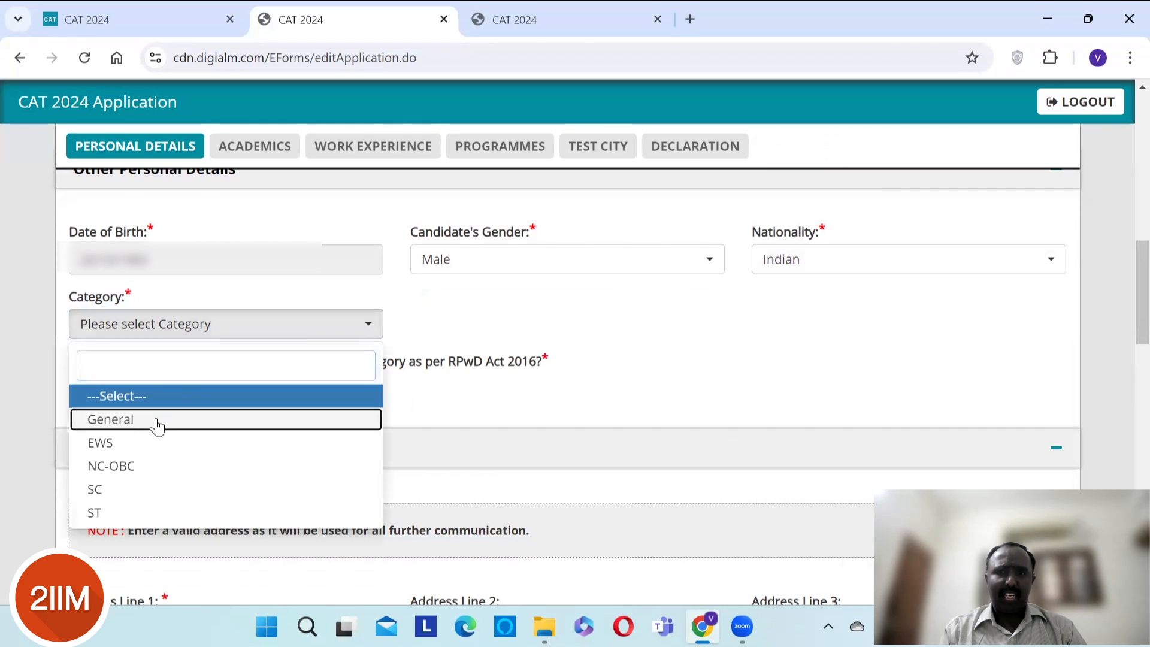
{"action": "key", "text": "Return"}
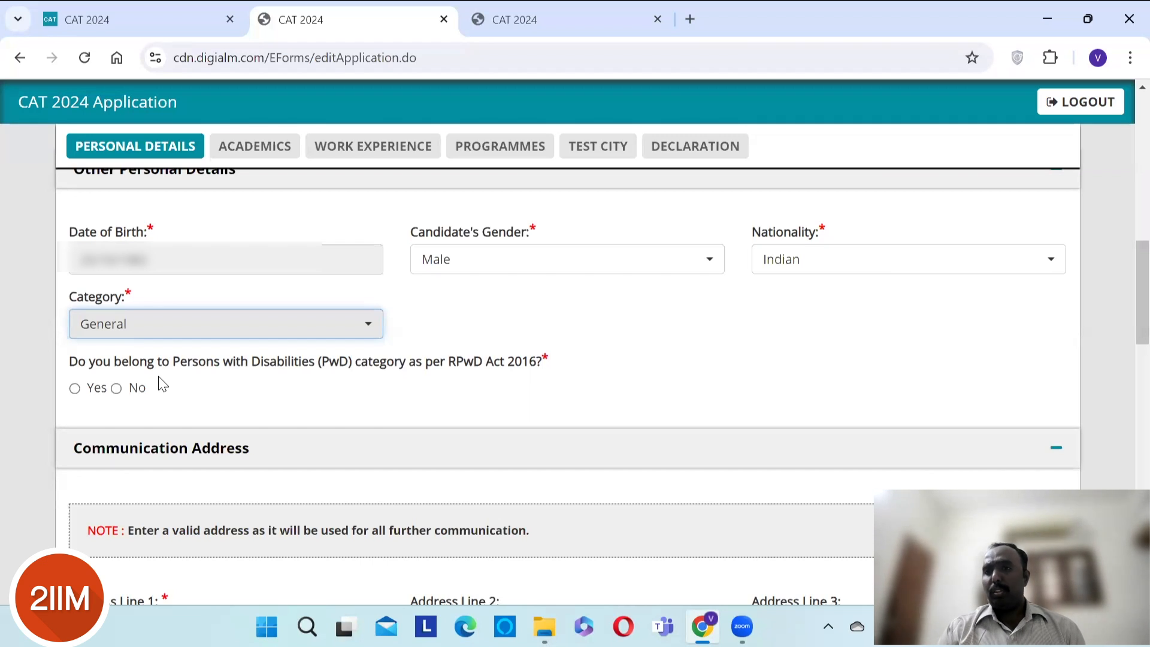
- Mark No for the PwD category question under the RPwD Act 2016
{"action": "left_click", "coordinate": [115, 391]}
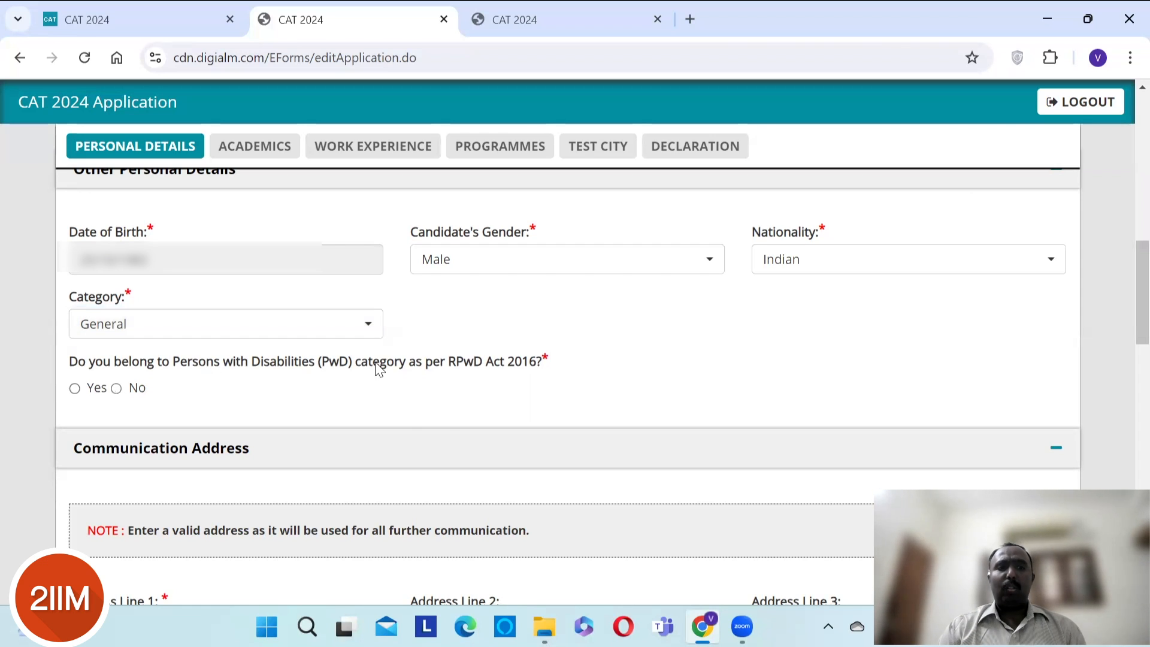
{"action": "left_click", "coordinate": [117, 389]}
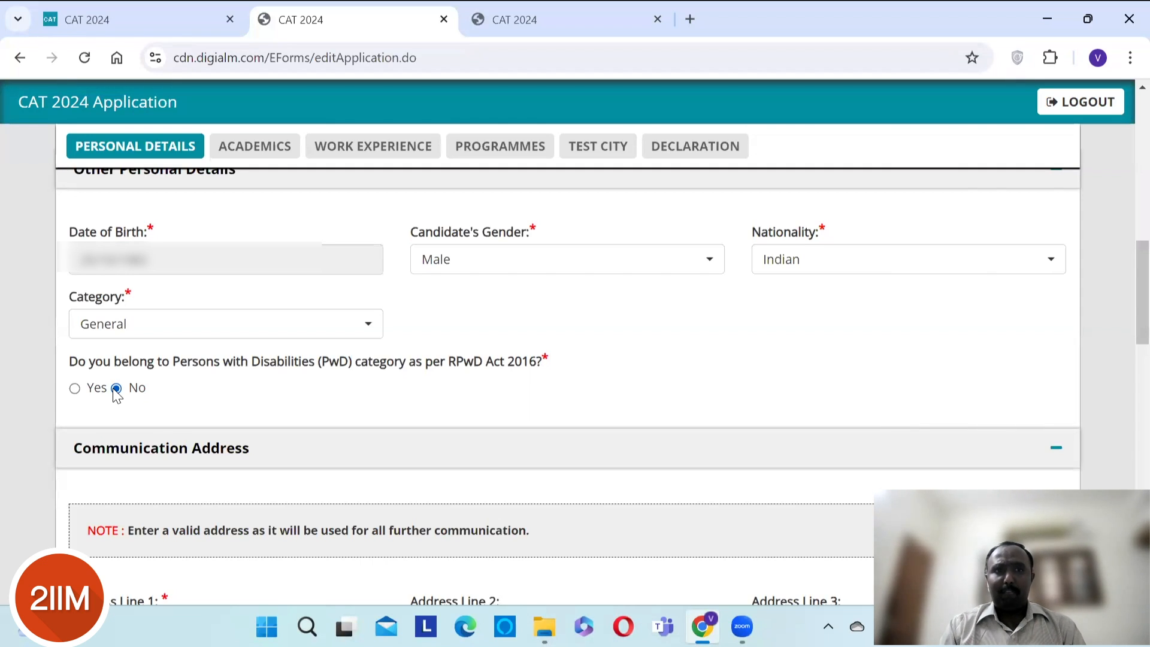
- Browse the Know More links on the iimcat.ac.in homepage, then go back to the application form tab
{"action": "left_click", "coordinate": [89, 9]}
{"action": "scroll", "coordinate": [205, 333], "scroll_direction": "down", "scroll_amount": 2}
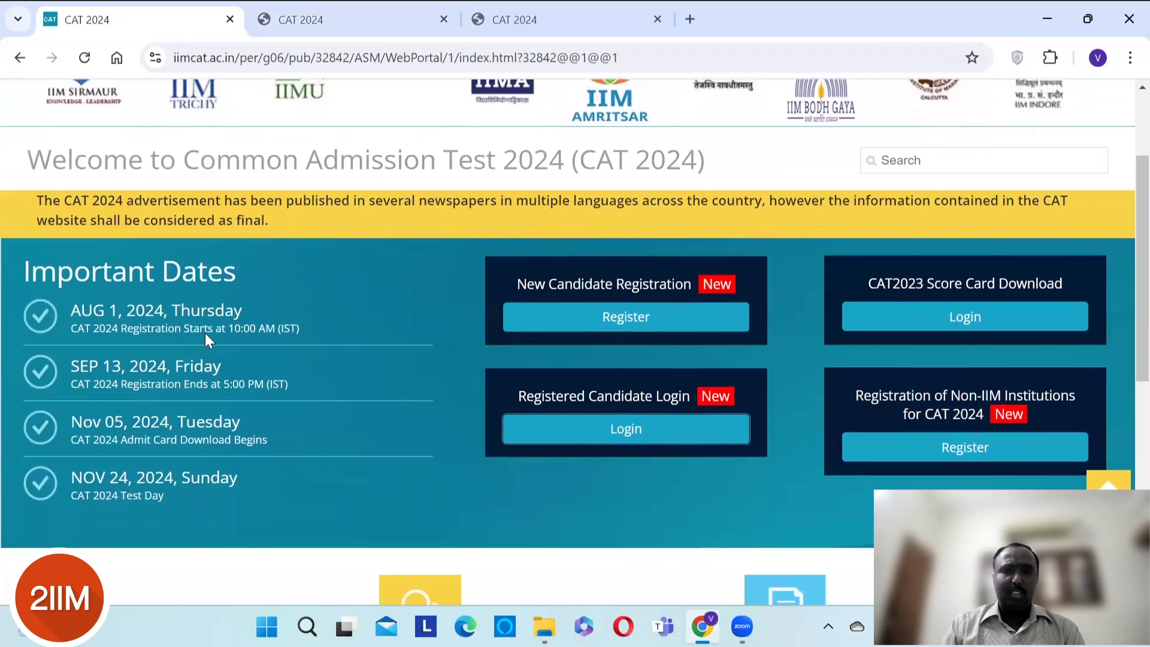
{"action": "scroll", "coordinate": [205, 333], "scroll_direction": "down", "scroll_amount": 8}
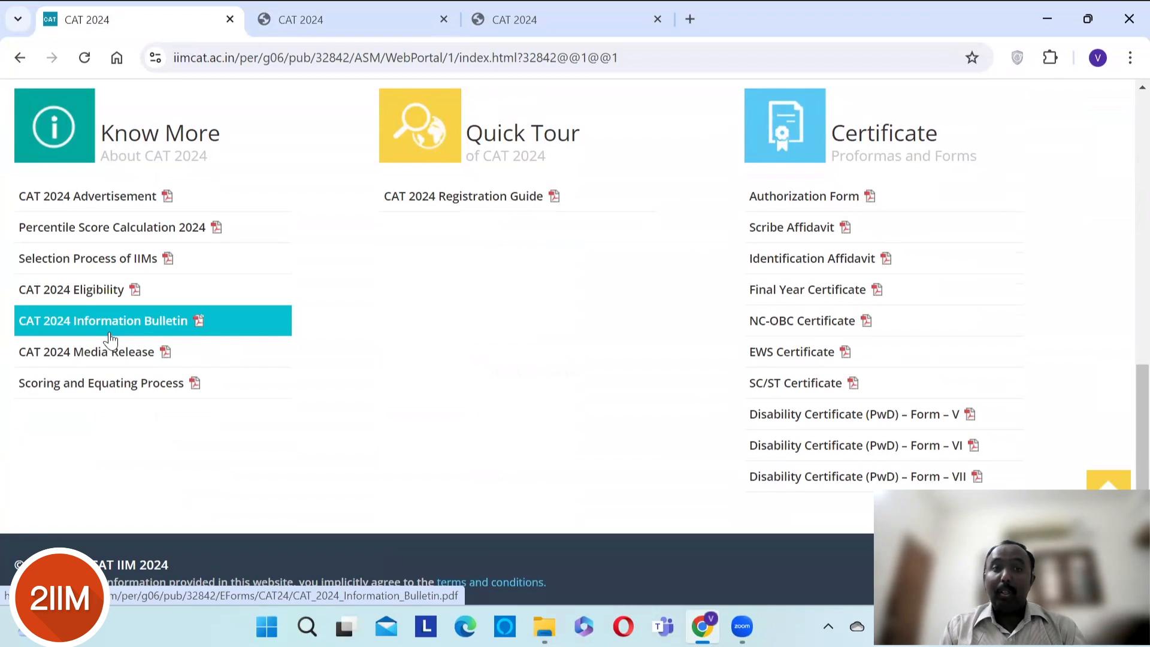
{"action": "left_click", "coordinate": [295, 6]}
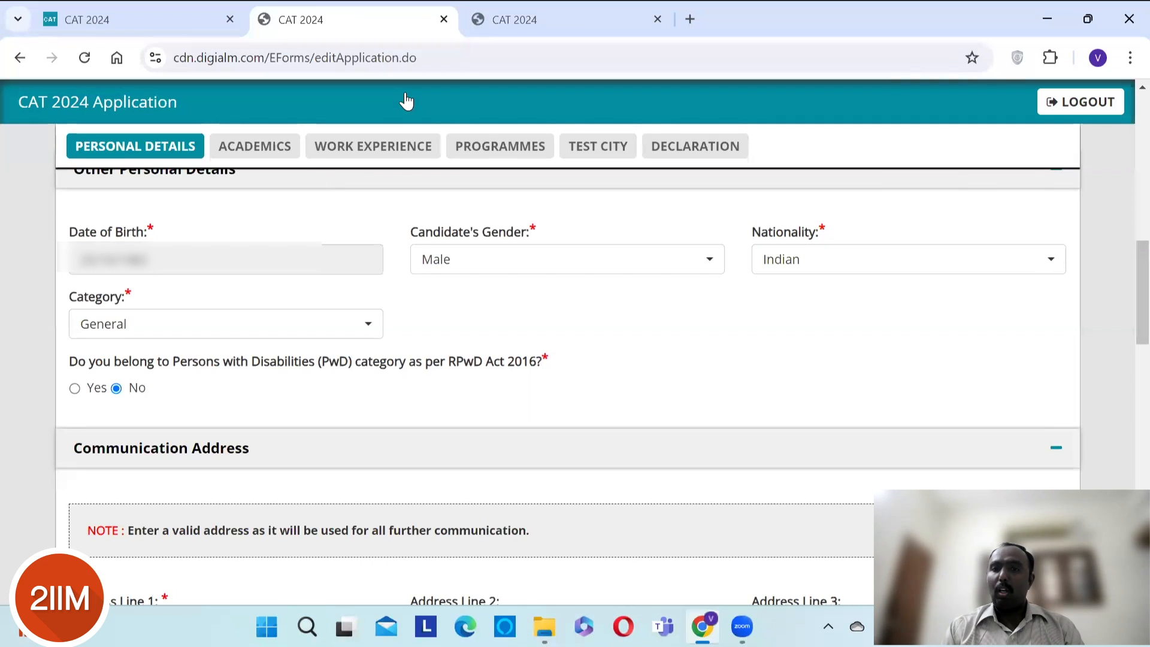
- Enter the candidate's street, locality and city in Communication Address Lines 1, 2 and 3
{"action": "scroll", "coordinate": [327, 274], "scroll_direction": "down", "scroll_amount": 5}
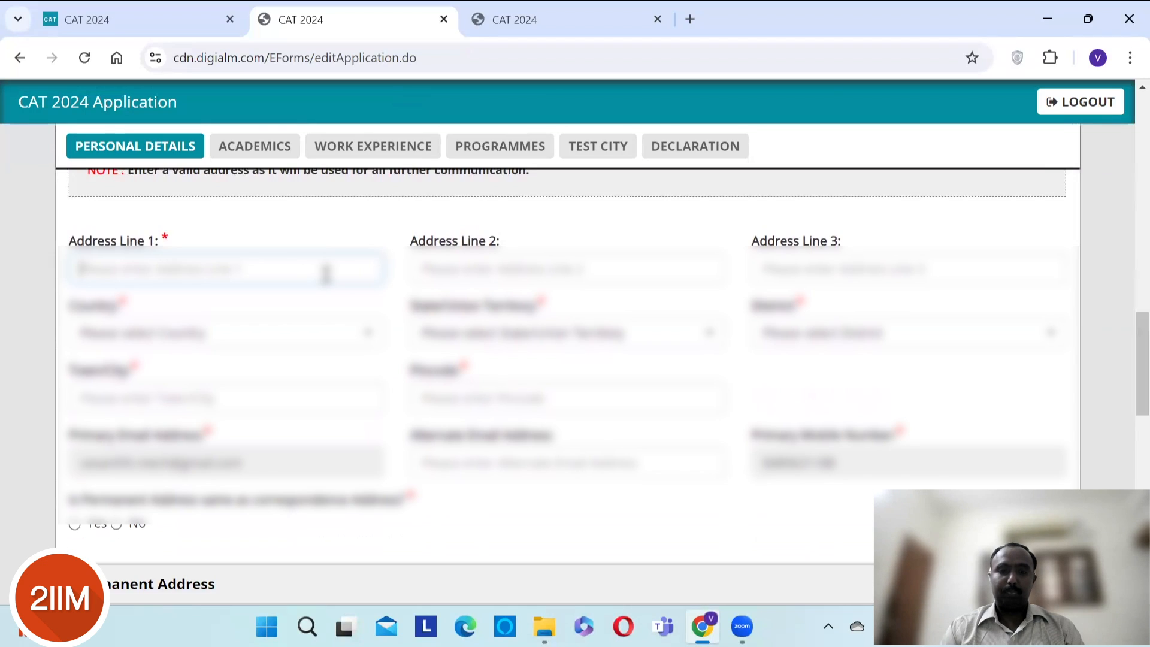
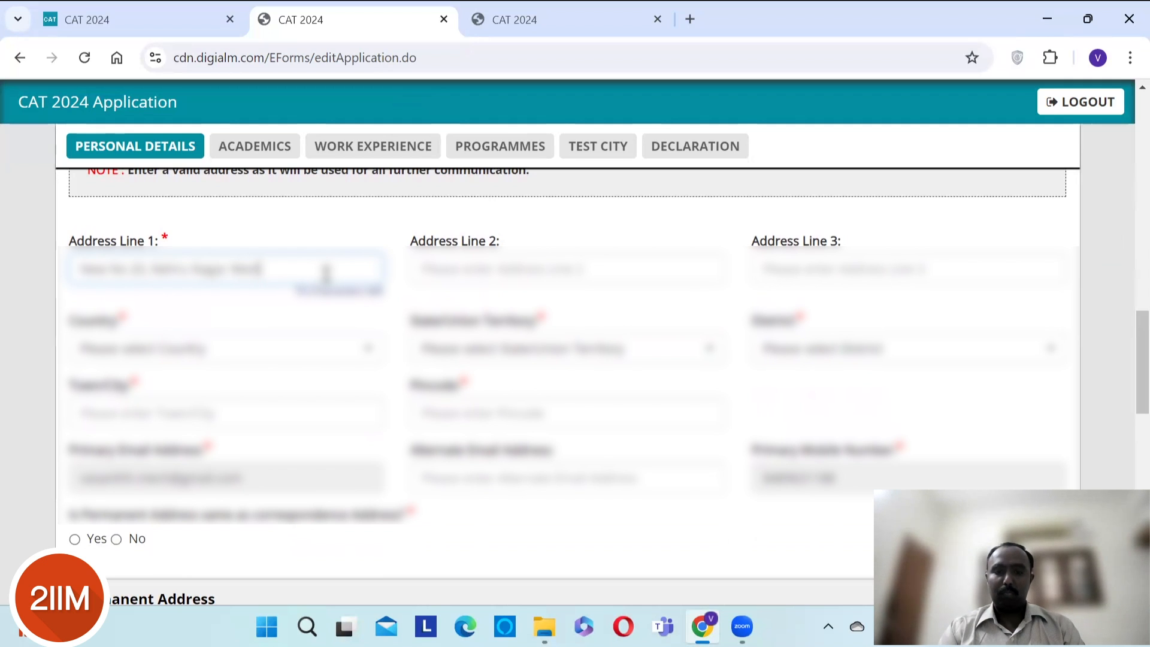
{"action": "key", "text": "Tab"}
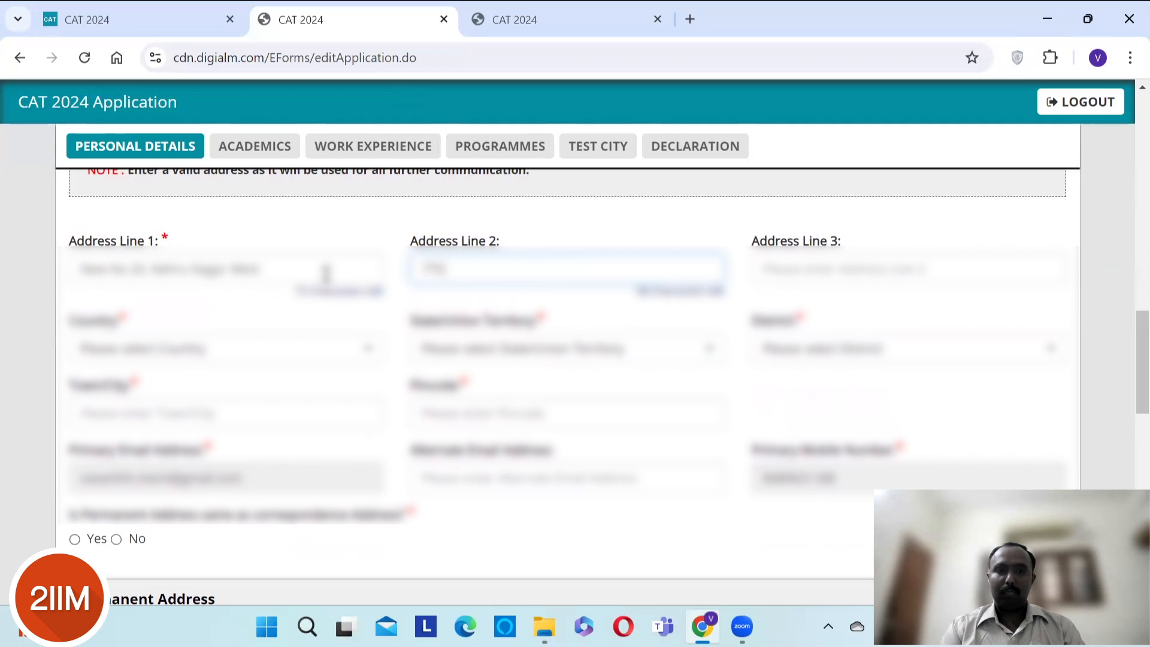
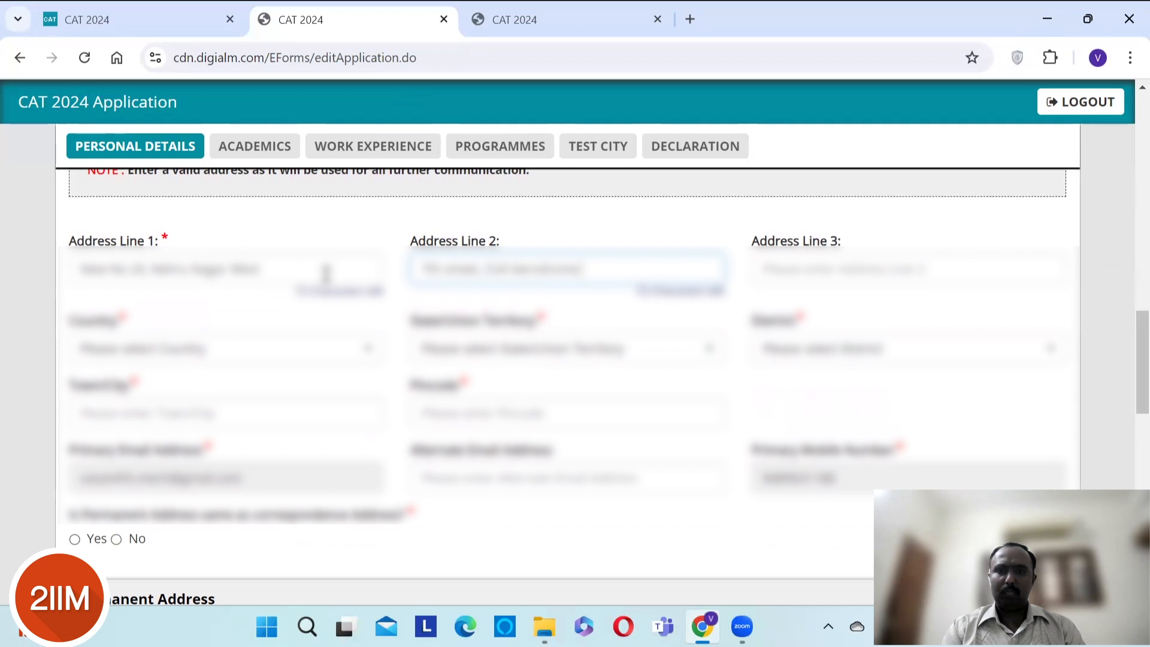
{"action": "key", "text": "Tab"}
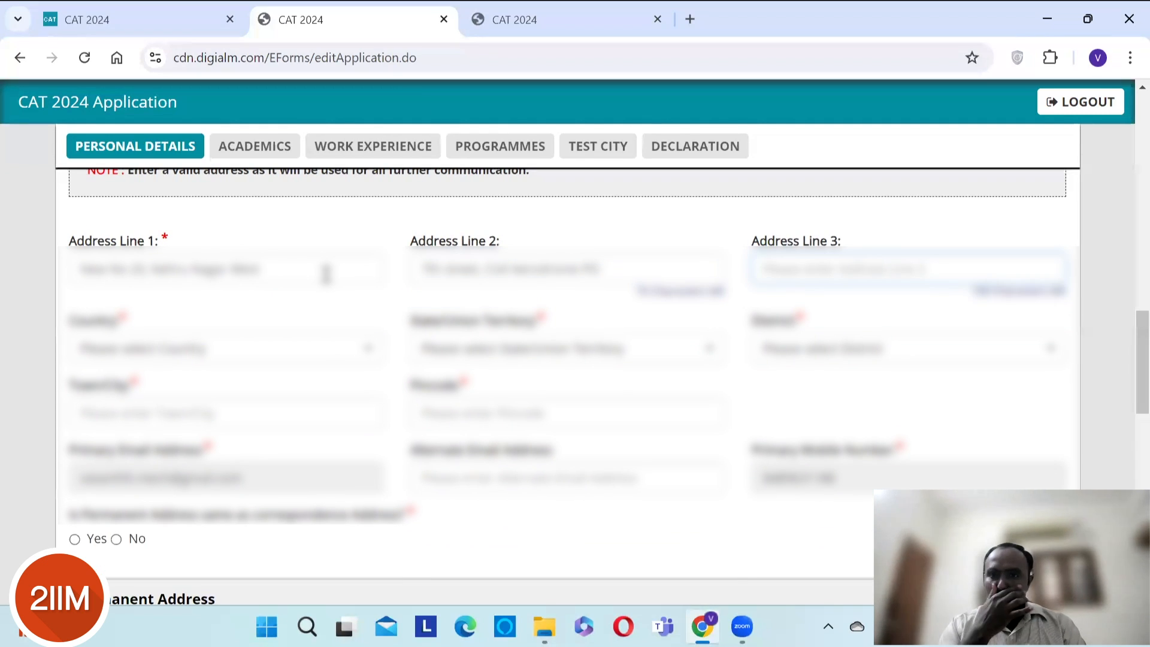
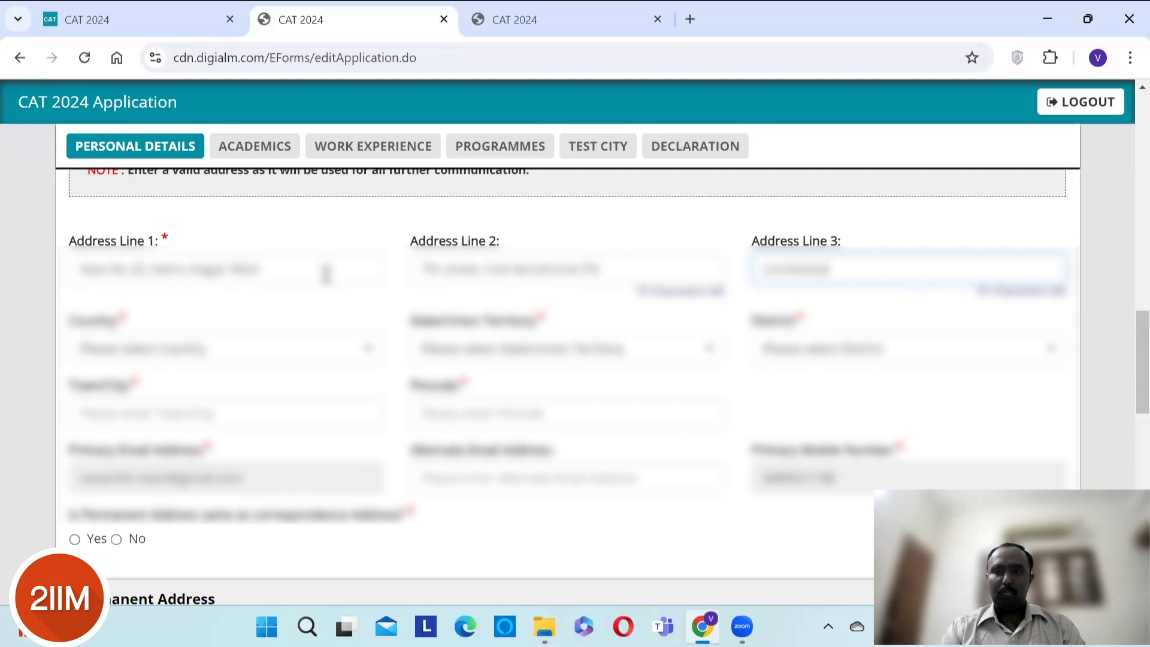
{"action": "key", "text": "Tab"}
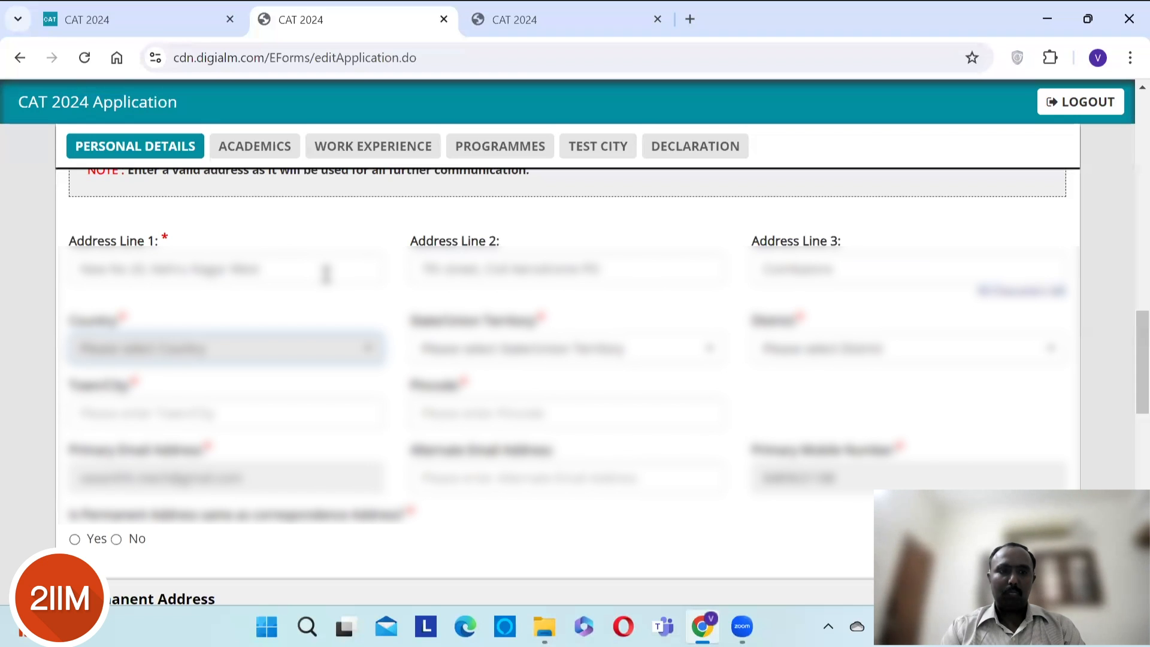
- Select India as country, Tamil Nadu as state (correcting Karnataka) and Coimbatore as district
{"action": "key", "text": "Down"}
{"action": "key", "text": "Return"}
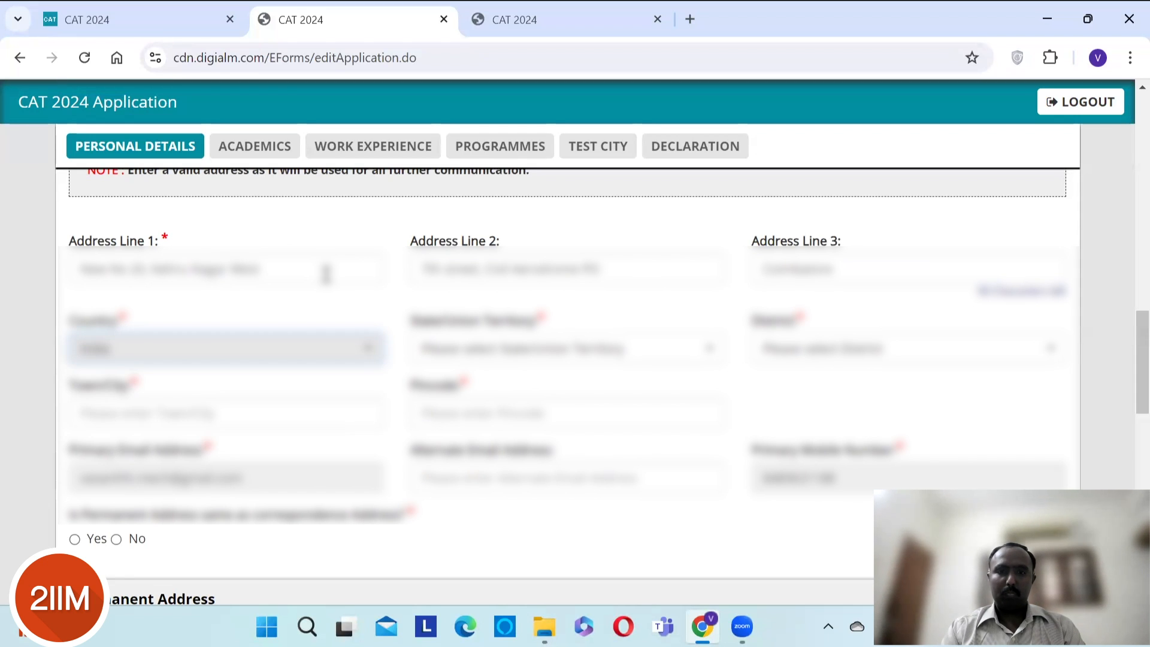
{"action": "key", "text": "Tab"}
{"action": "type", "text": "ta"}
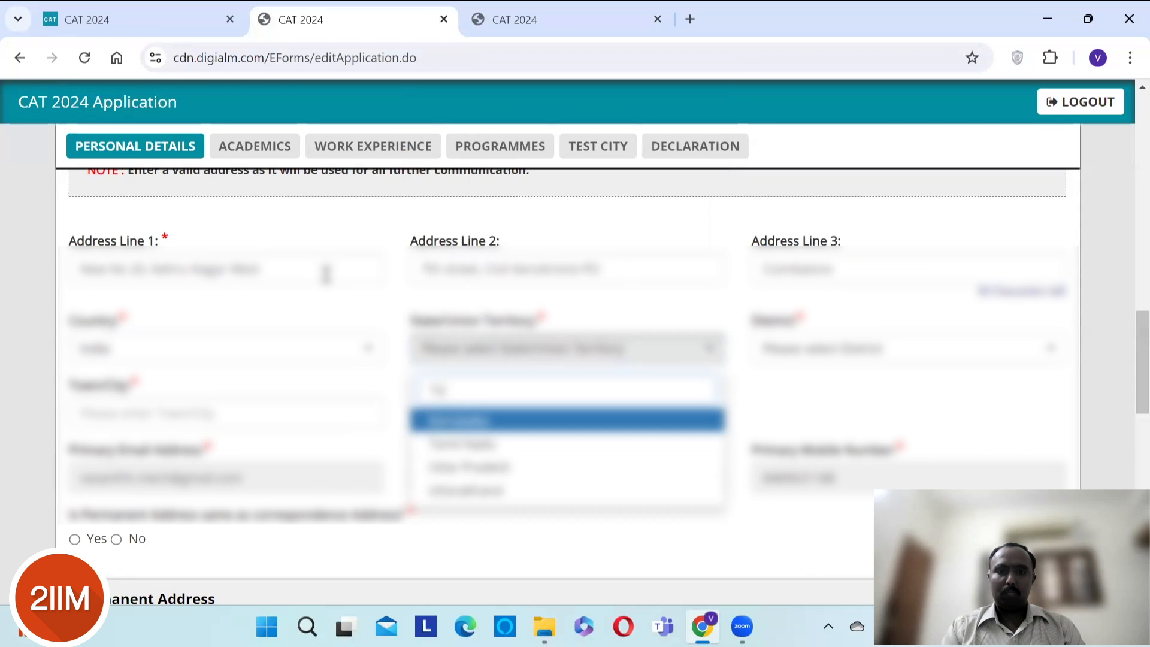
{"action": "key", "text": "Return"}
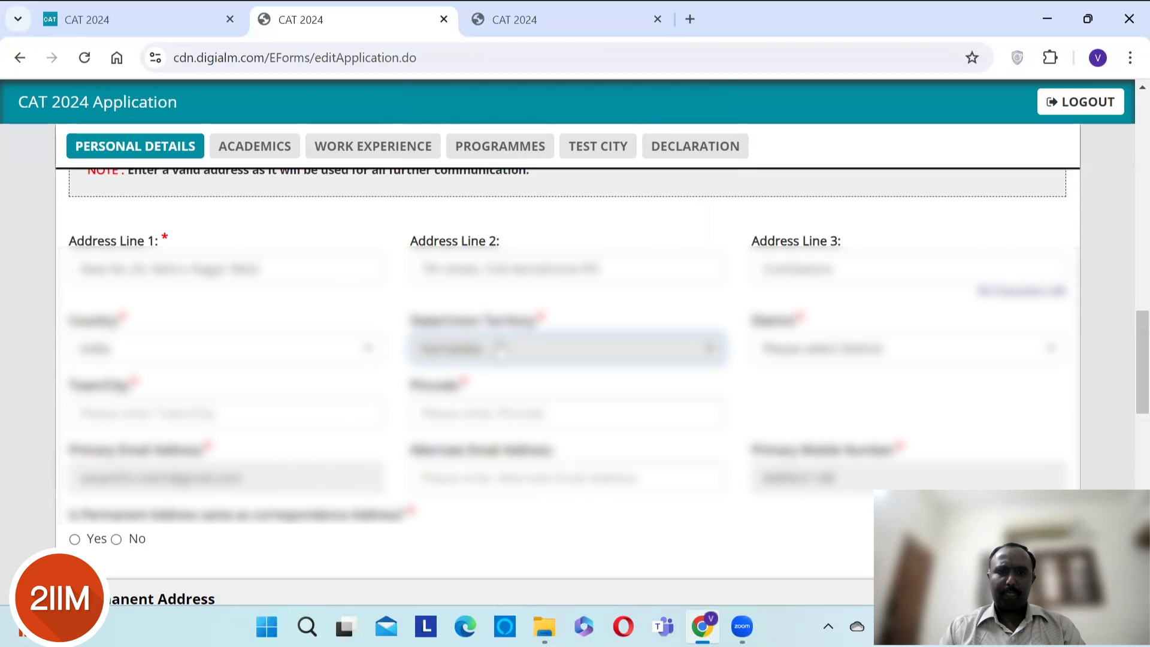
{"action": "key", "text": "Return"}
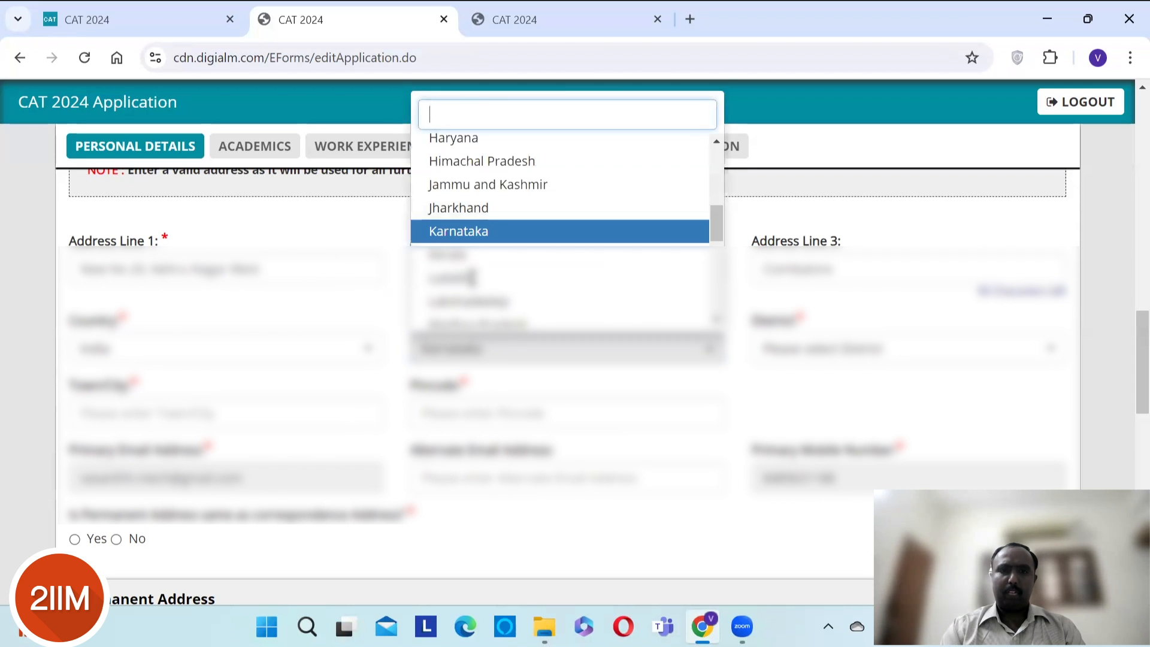
{"action": "type", "text": "ta"}
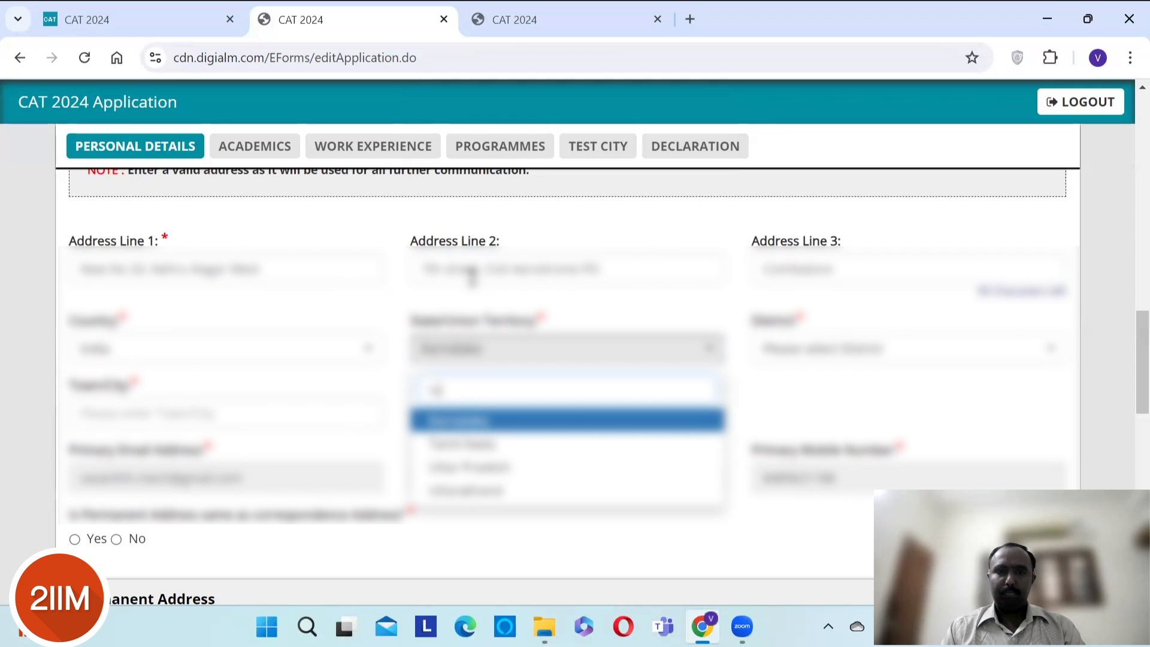
{"action": "key", "text": "Down"}
{"action": "key", "text": "Return"}
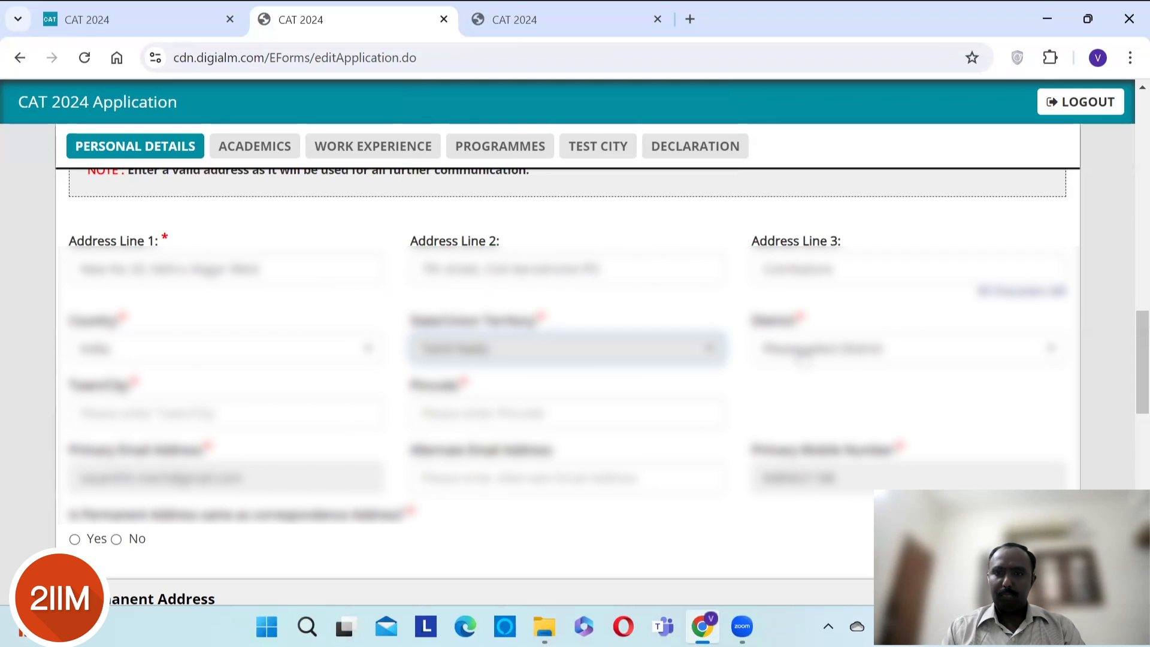
{"action": "key", "text": "Tab"}
{"action": "key", "text": "Return"}
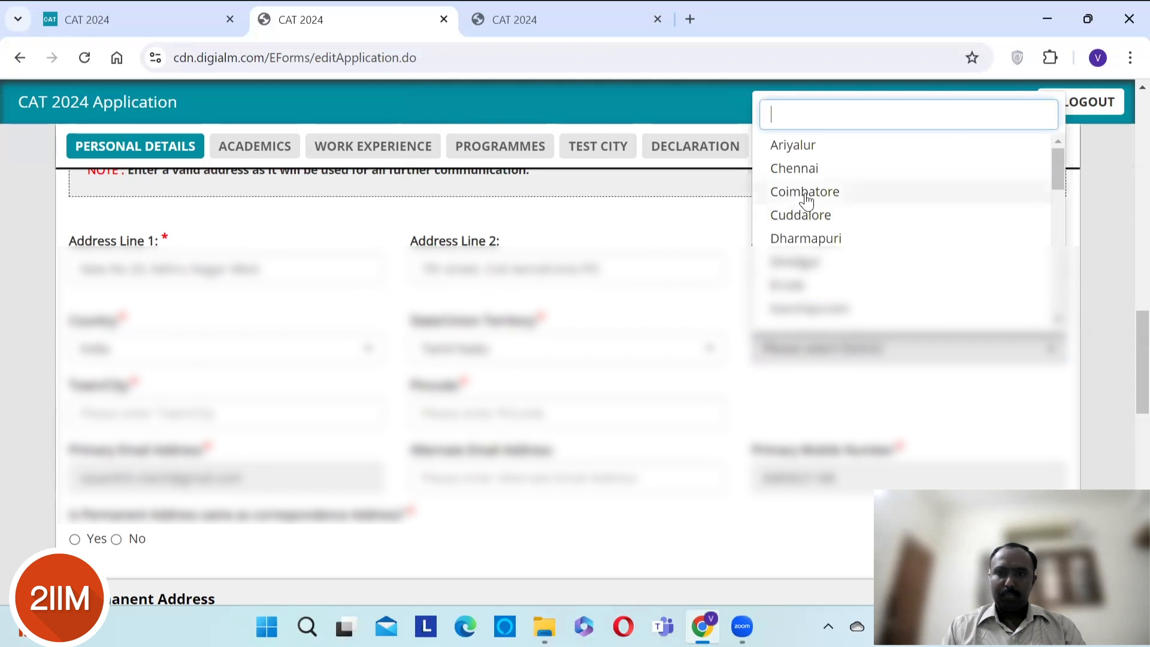
{"action": "key", "text": "Return"}
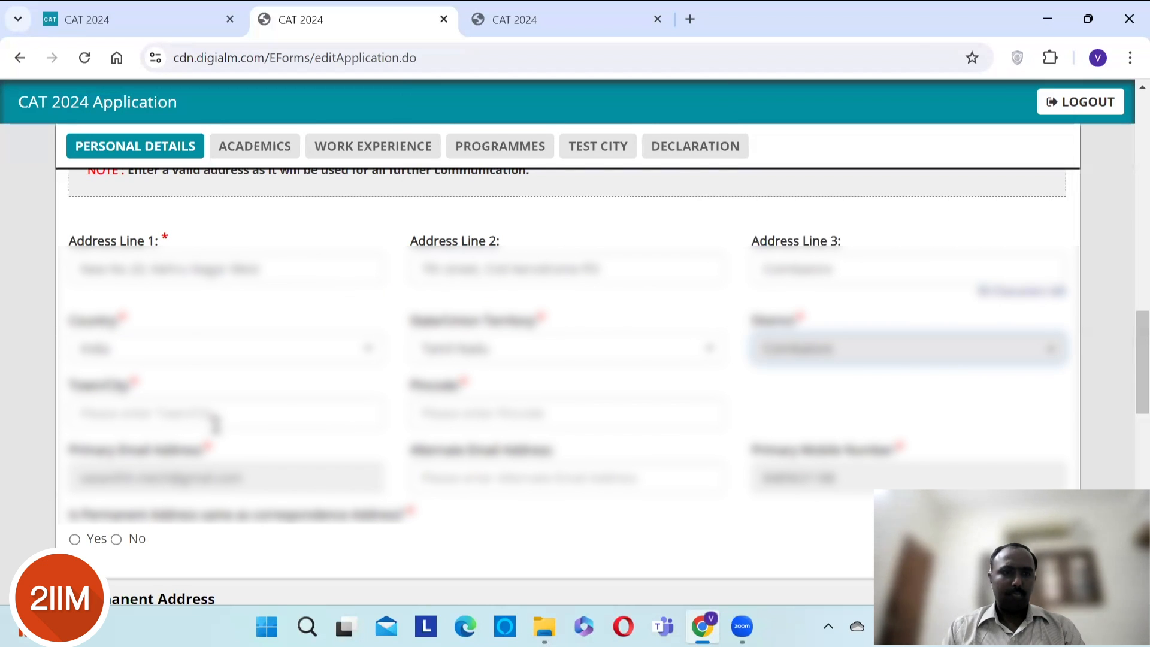
- Type Coimbatore in Town/City and enter the address's six-digit pincode
{"action": "left_click", "coordinate": [214, 422]}
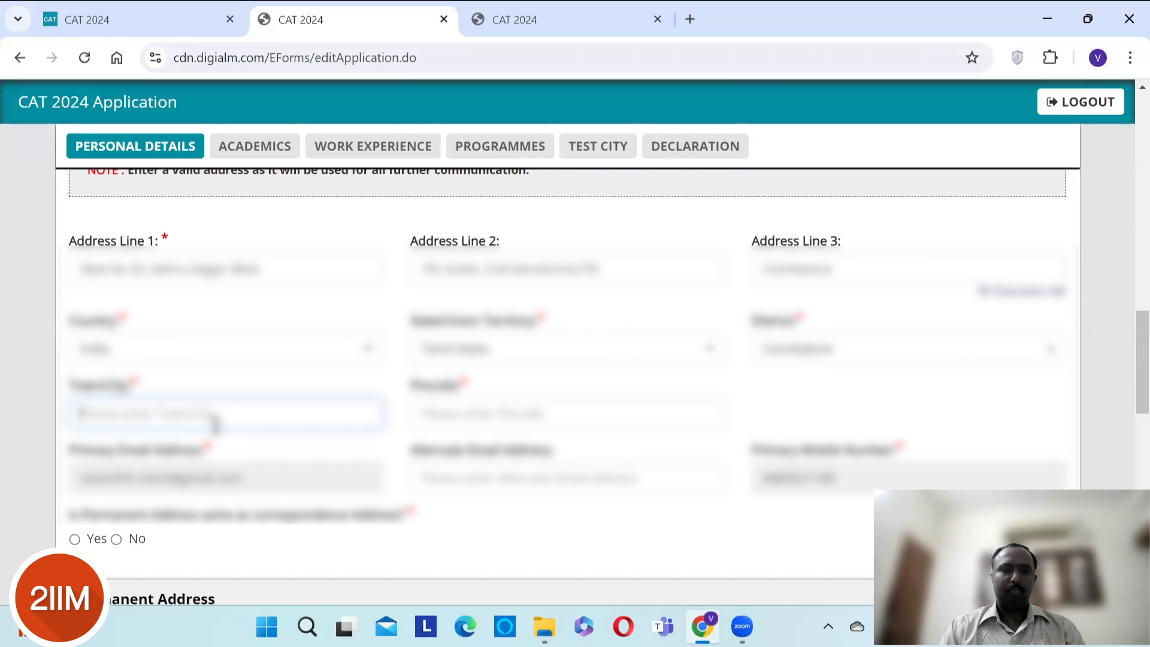
{"action": "type", "text": "Coim"}
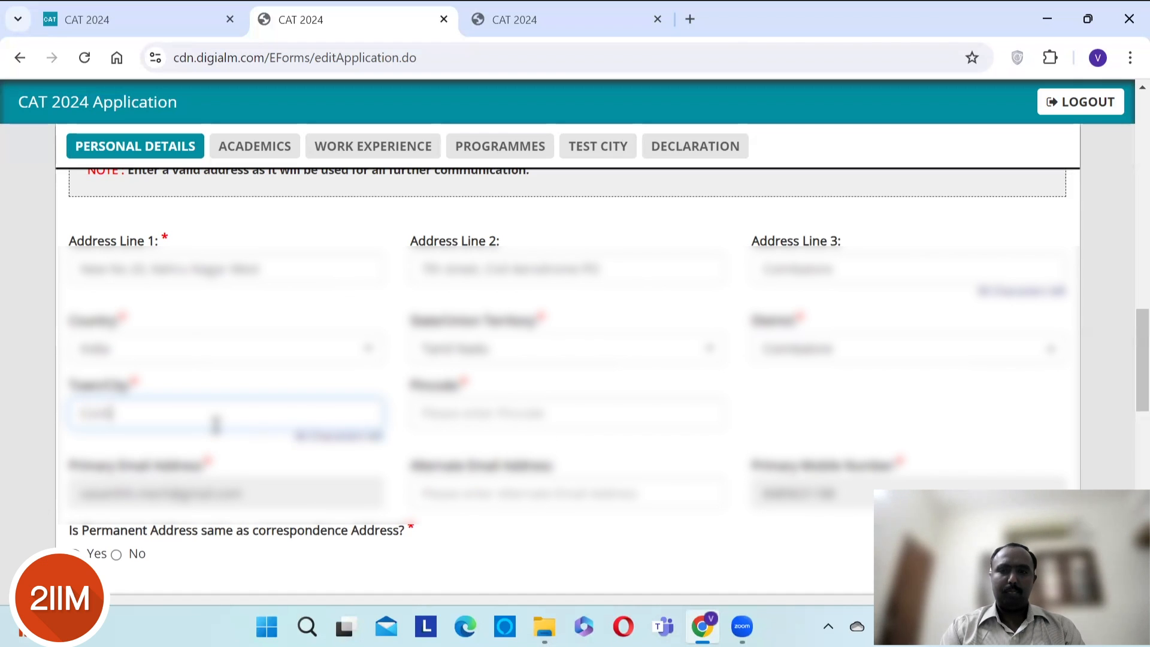
{"action": "type", "text": "batore"}
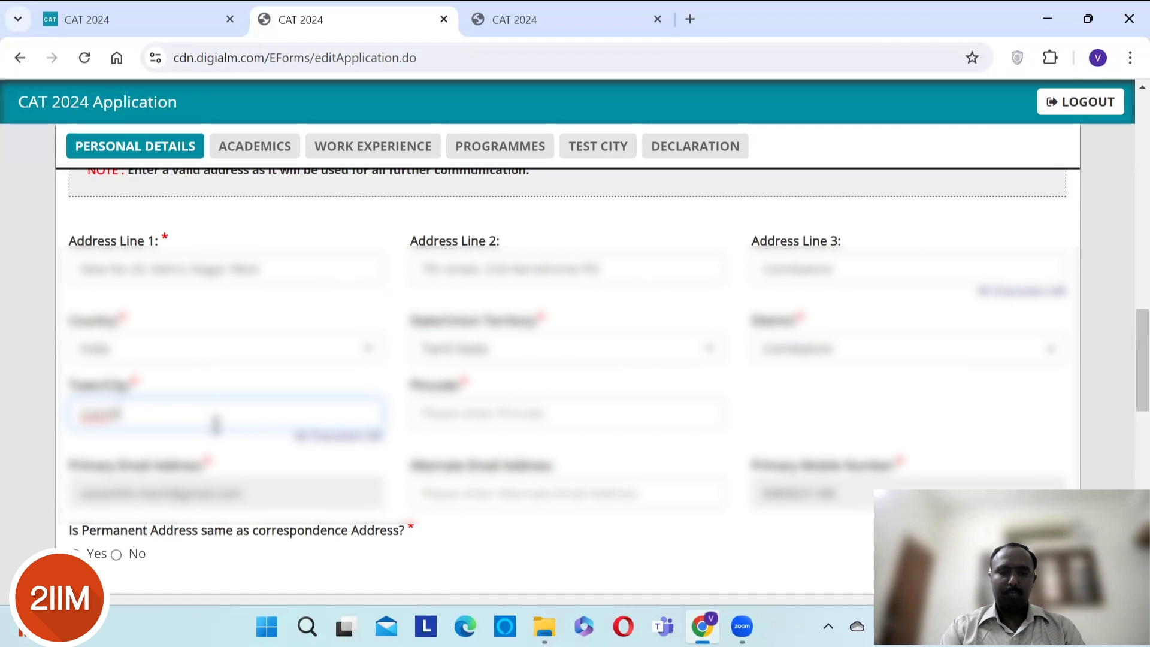
{"action": "key", "text": "Tab"}
{"action": "type", "text": "641012"}
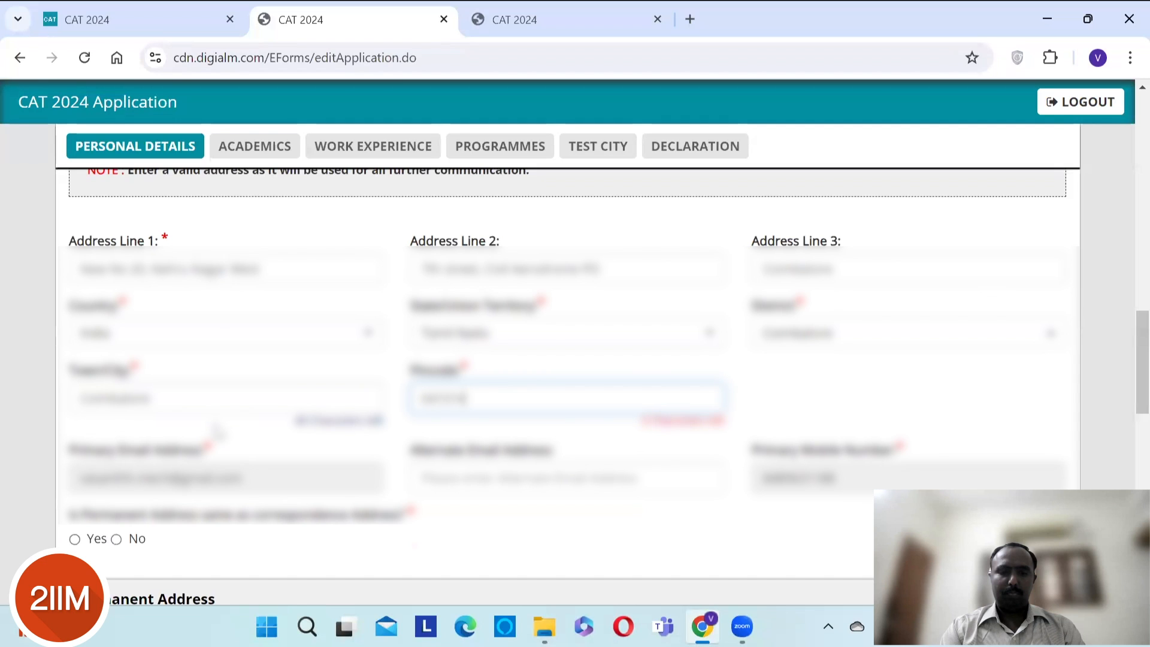
- Enter the candidate's alternate e-mail address, correcting the mistyped attempts
{"action": "left_click", "coordinate": [537, 473]}
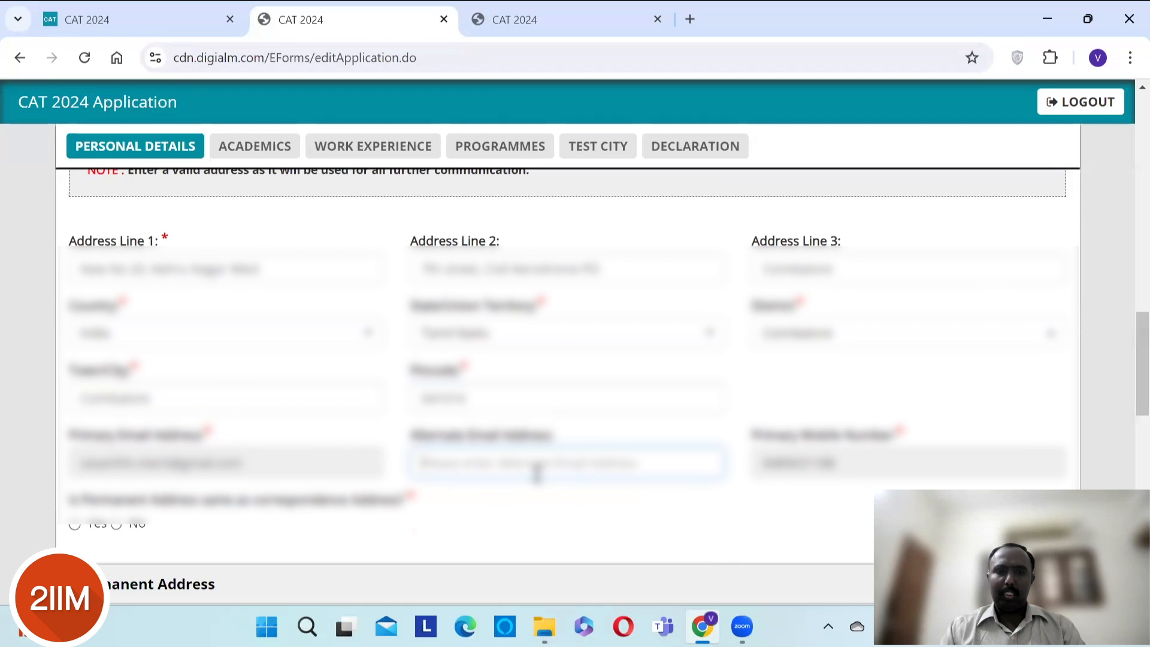
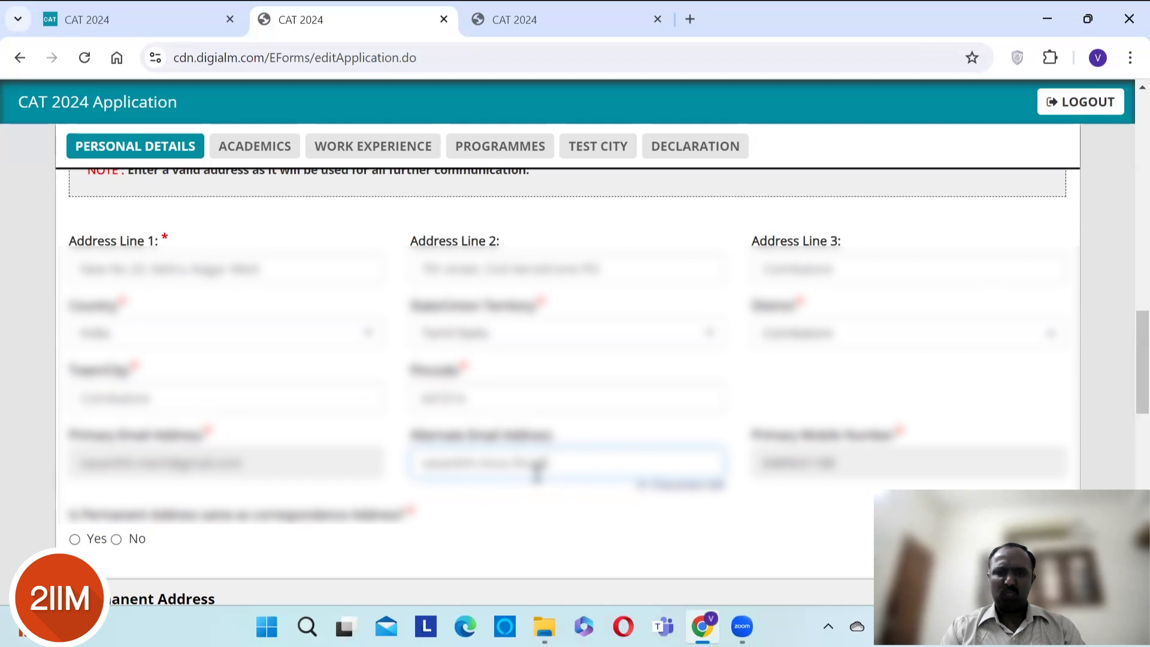
{"action": "type", "text": "m"}
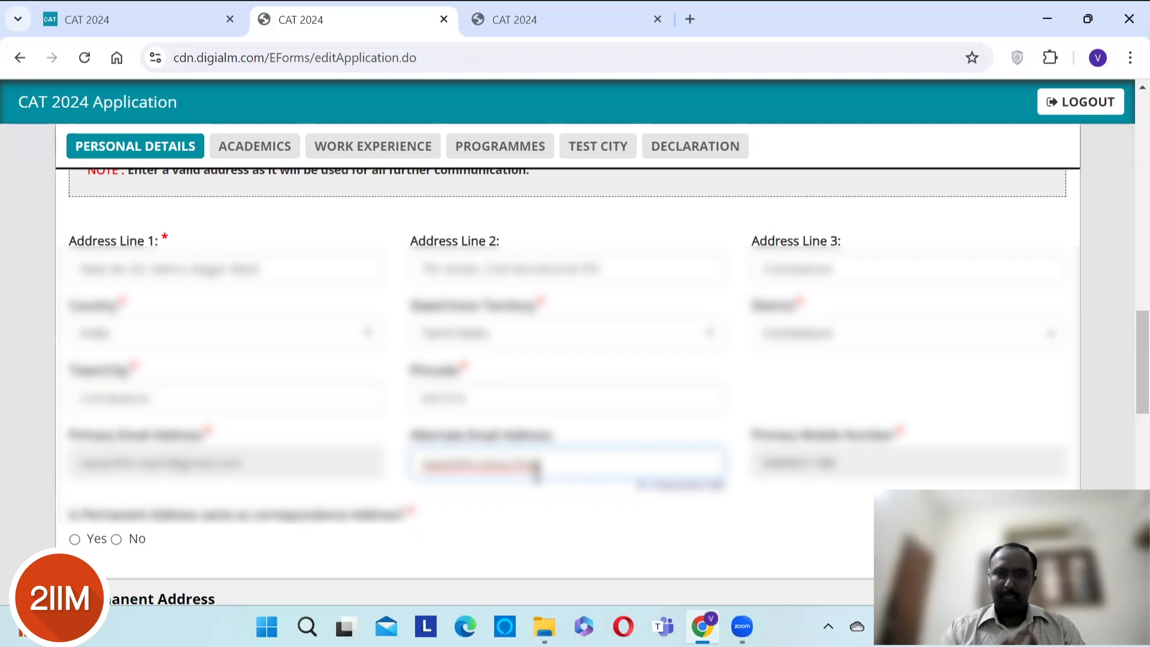
{"action": "key", "text": "BackSpace"}
{"action": "key", "text": "BackSpace"}
{"action": "key", "text": "BackSpace"}
{"action": "key", "text": "BackSpace"}
{"action": "key", "text": "BackSpace"}
{"action": "key", "text": "BackSpace"}
{"action": "key", "text": "BackSpace"}
{"action": "key", "text": "BackSpace"}
{"action": "key", "text": "BackSpace"}
{"action": "key", "text": "BackSpace"}
{"action": "key", "text": "BackSpace"}
{"action": "key", "text": "BackSpace"}
{"action": "key", "text": "BackSpace"}
{"action": "key", "text": "BackSpace"}
{"action": "key", "text": "BackSpace"}
{"action": "key", "text": "BackSpace"}
{"action": "key", "text": "BackSpace"}
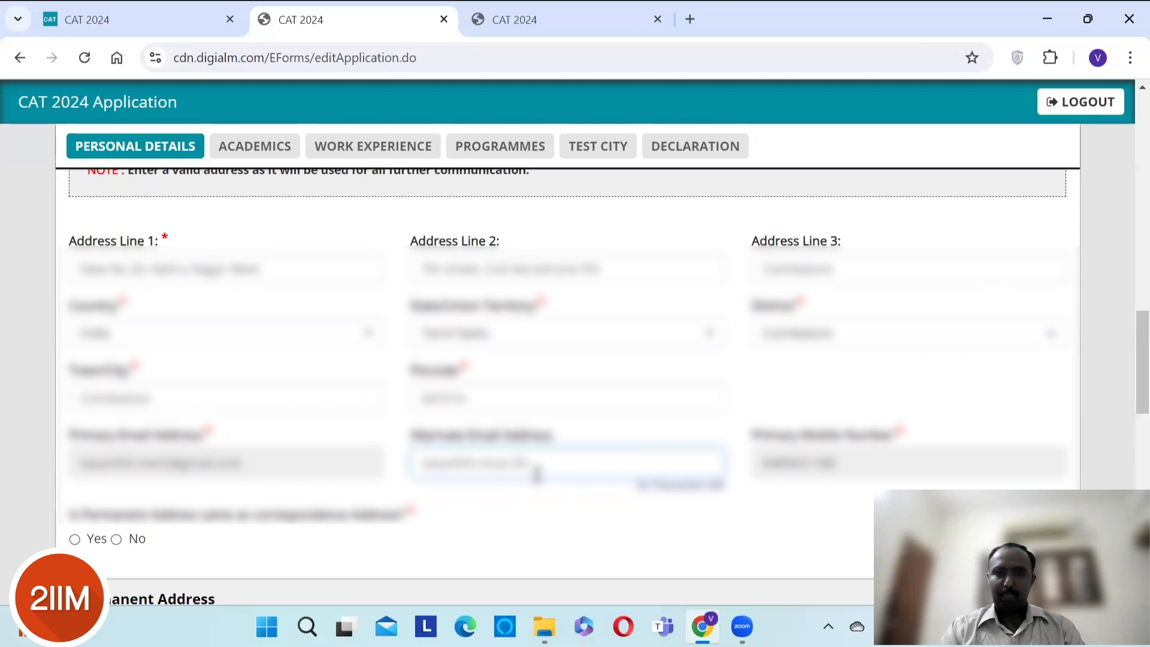
{"action": "key", "text": "BackSpace"}
{"action": "key", "text": "BackSpace"}
{"action": "key", "text": "BackSpace"}
{"action": "key", "text": "BackSpace"}
{"action": "key", "text": "BackSpace"}
{"action": "key", "text": "BackSpace"}
{"action": "type", "text": "vijaykum"}
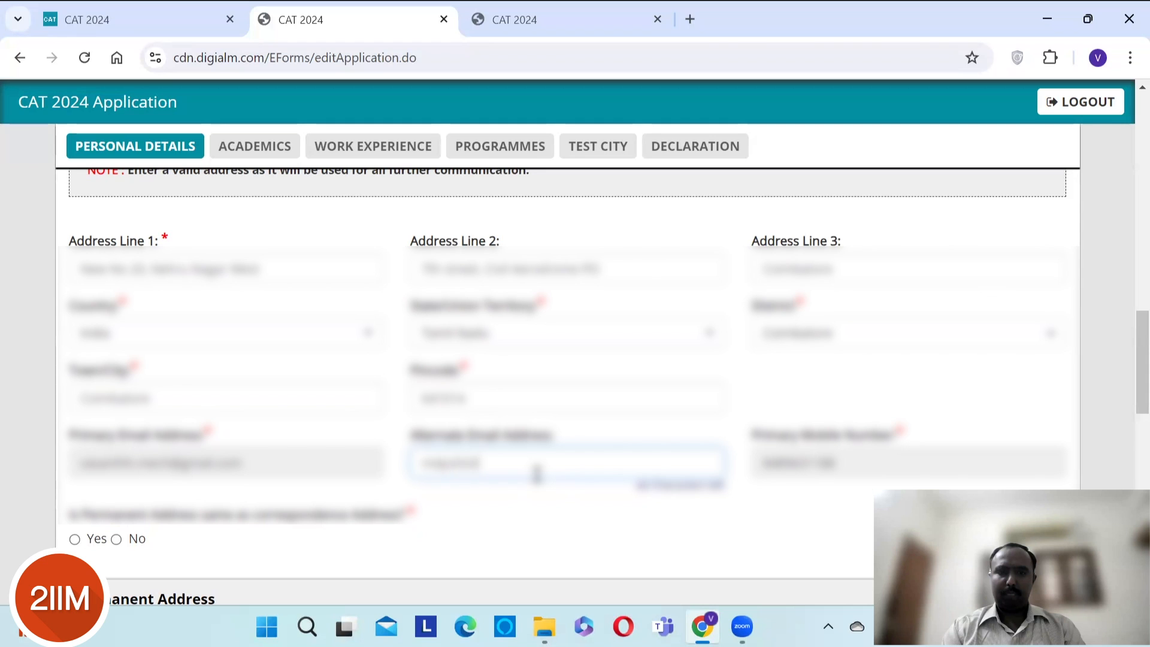
{"action": "key", "text": "BackSpace"}
{"action": "key", "text": "BackSpace"}
{"action": "key", "text": "BackSpace"}
{"action": "key", "text": "BackSpace"}
{"action": "key", "text": "BackSpace"}
{"action": "key", "text": "BackSpace"}
{"action": "key", "text": "BackSpace"}
{"action": "key", "text": "BackSpace"}
{"action": "key", "text": "BackSpace"}
{"action": "key", "text": "BackSpace"}
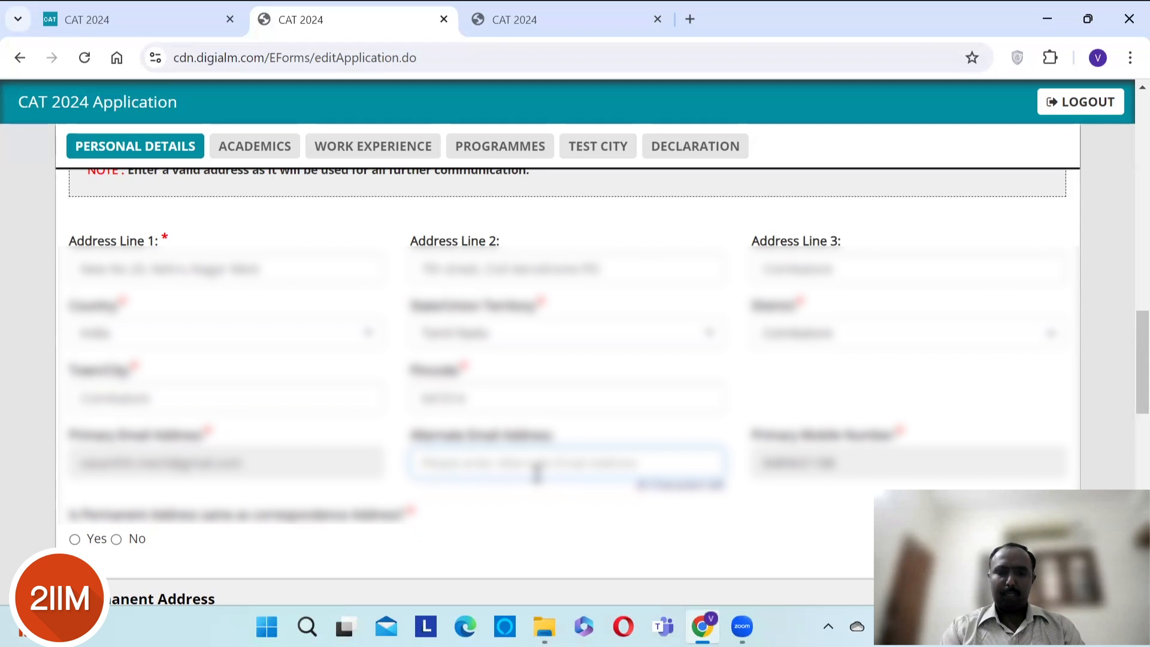
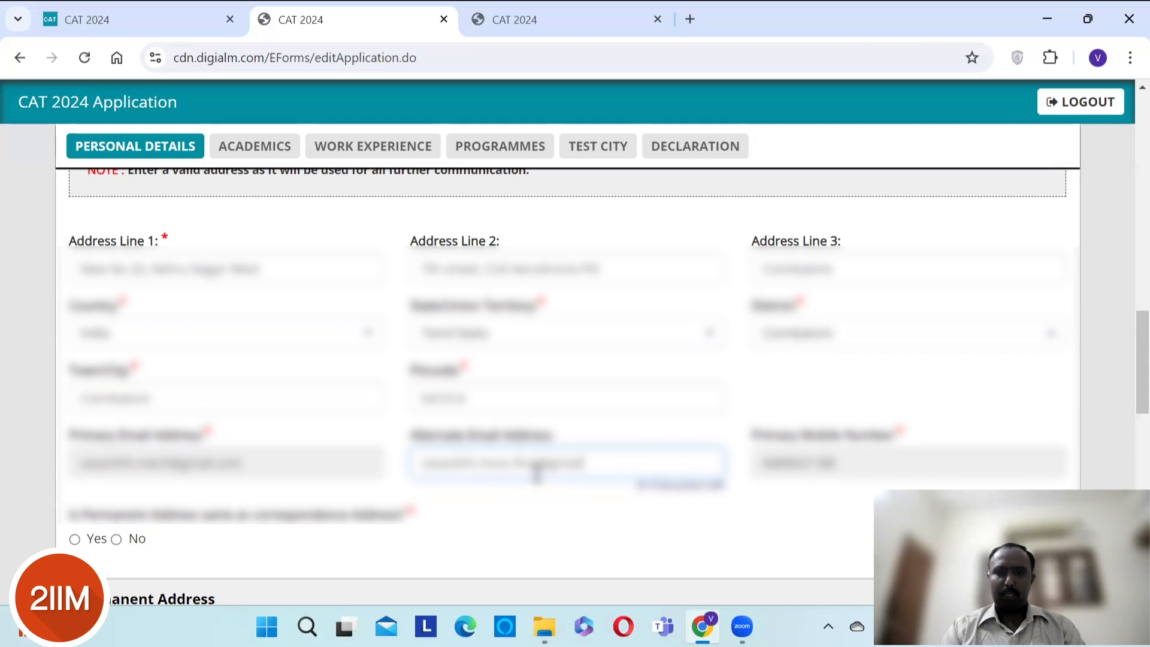
{"action": "key", "text": "Tab"}
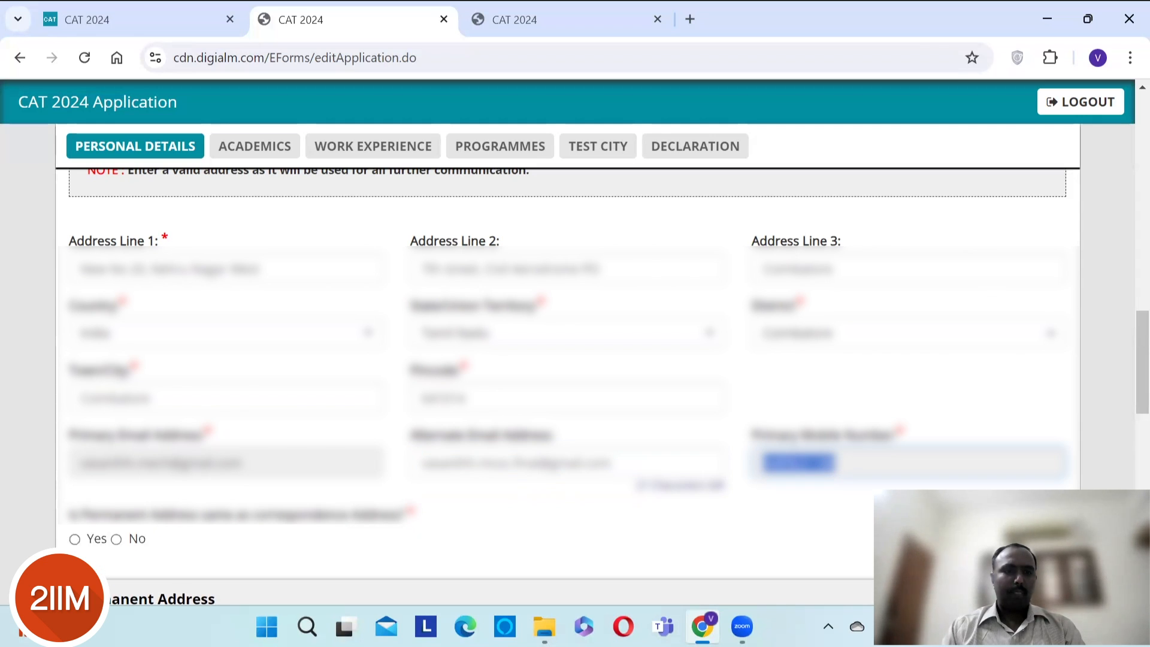
- Answer Yes to 'Is Permanent Address same as correspondence Address?'
{"action": "left_click", "coordinate": [76, 542]}
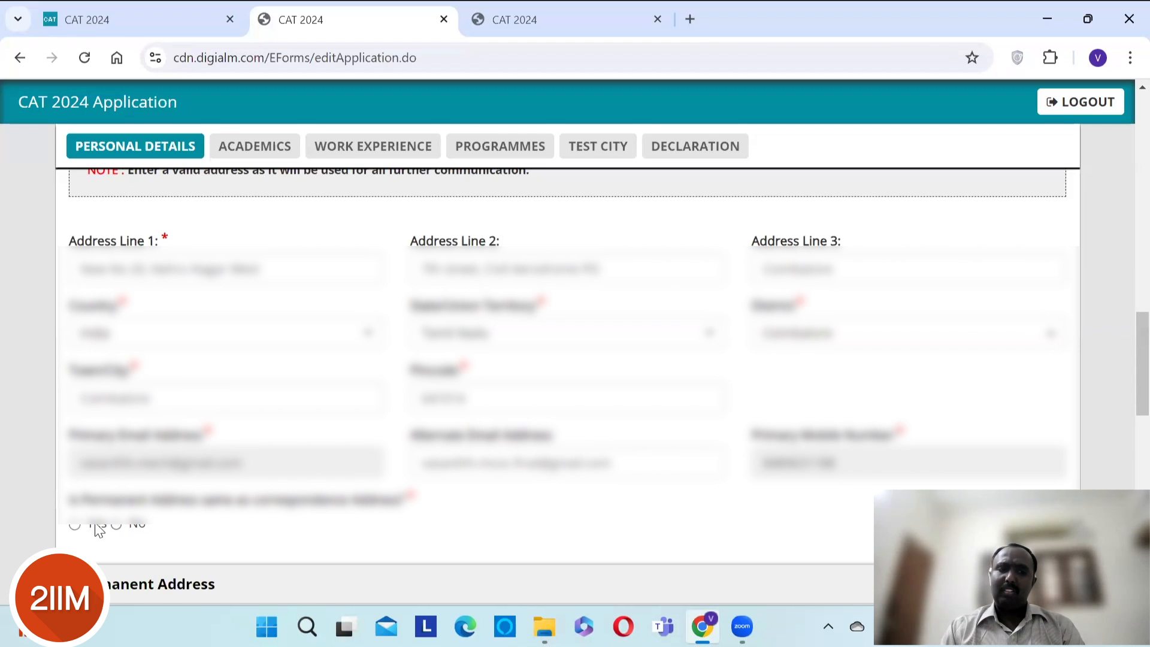
{"action": "left_click", "coordinate": [73, 525]}
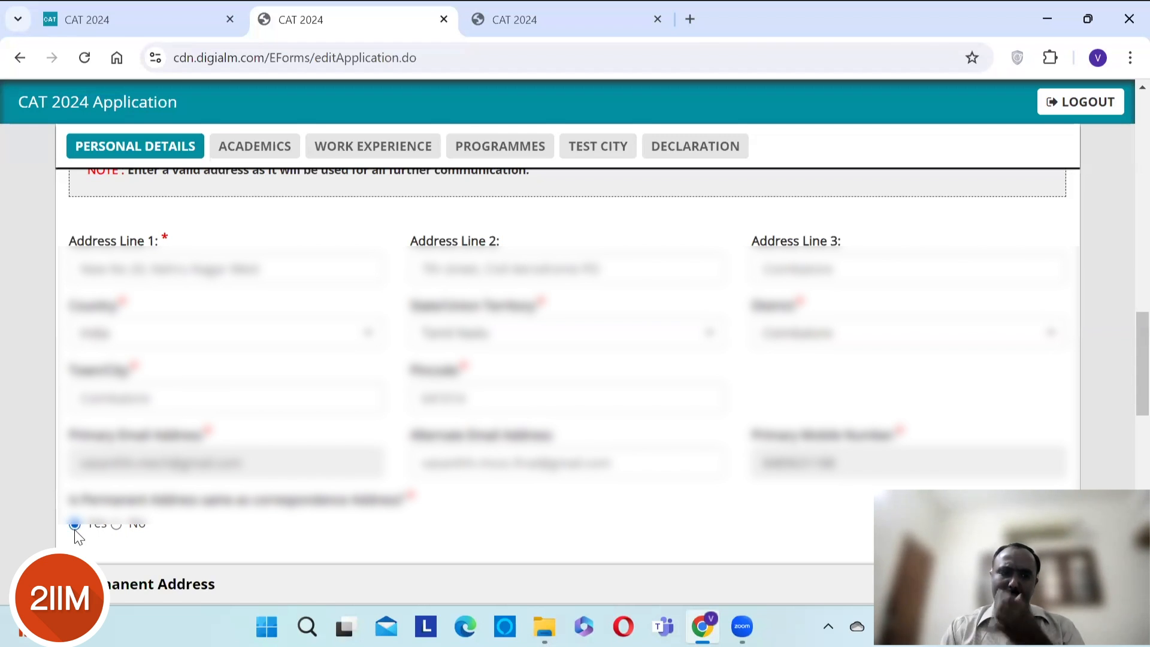
{"action": "left_click", "coordinate": [500, 477]}
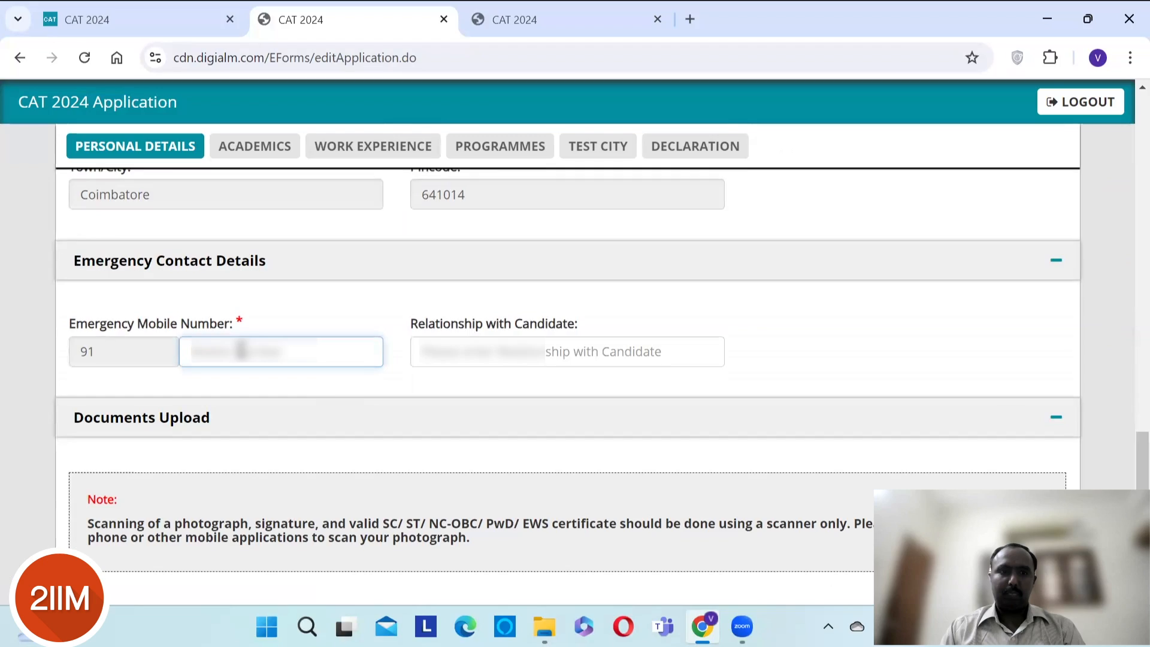
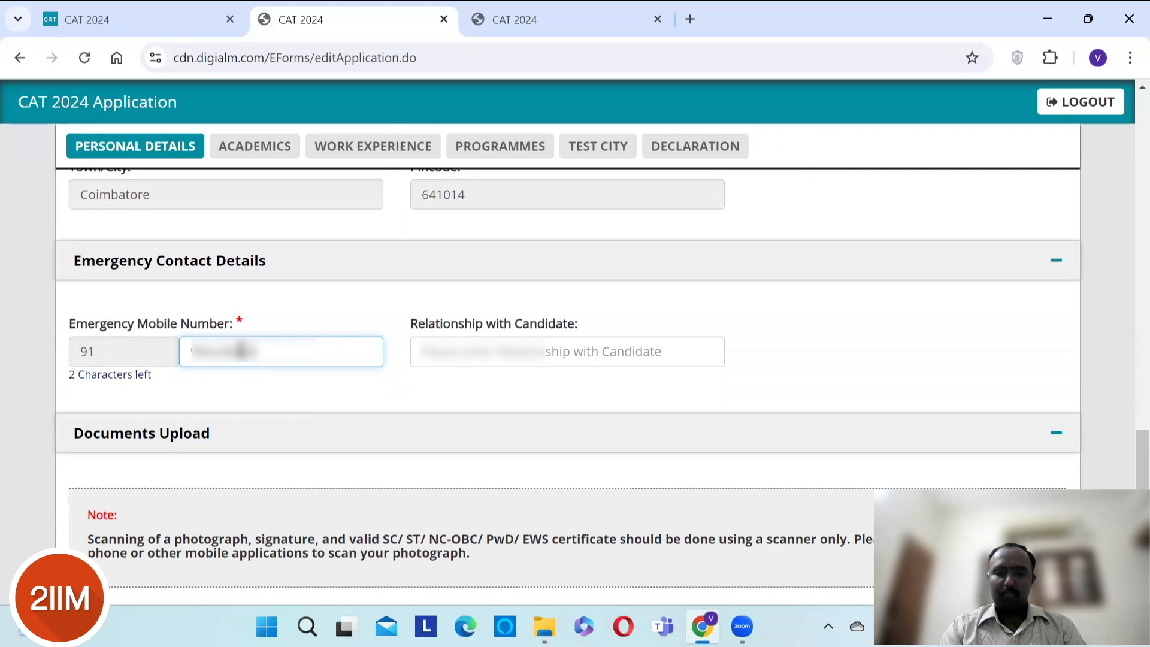
- Enter the emergency contact's mobile number with relationship Father, then SAVE & NEXT to Academics
{"action": "key", "text": "Tab"}
{"action": "type", "text": "Father"}
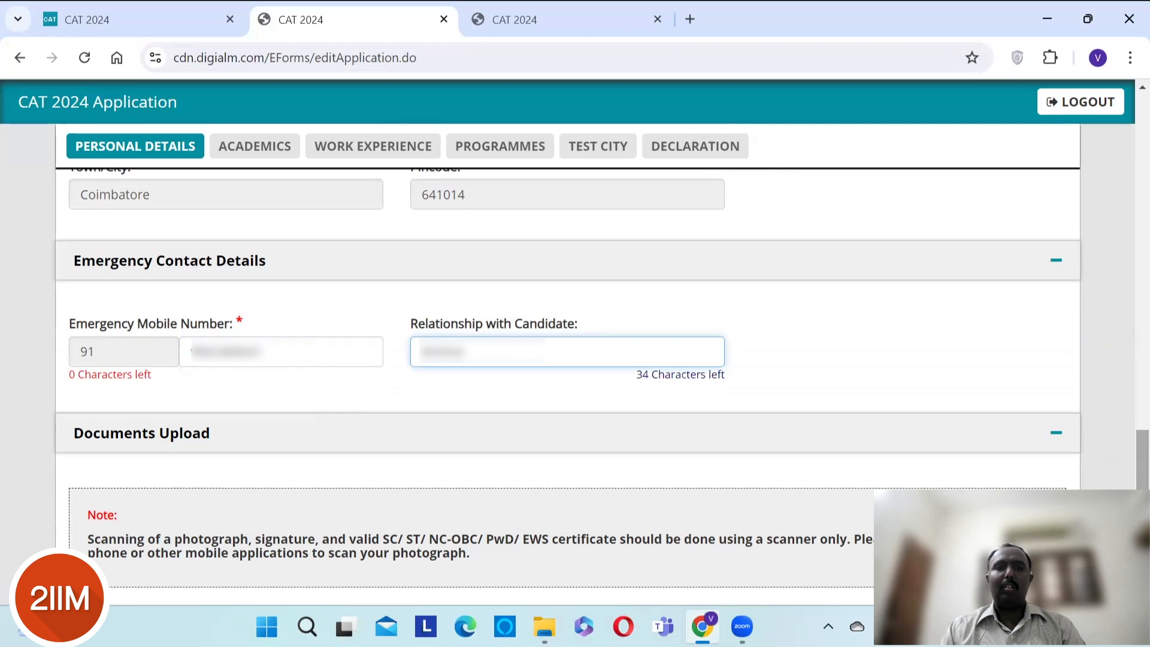
{"action": "scroll", "coordinate": [1126, 459], "scroll_direction": "down", "scroll_amount": 5}
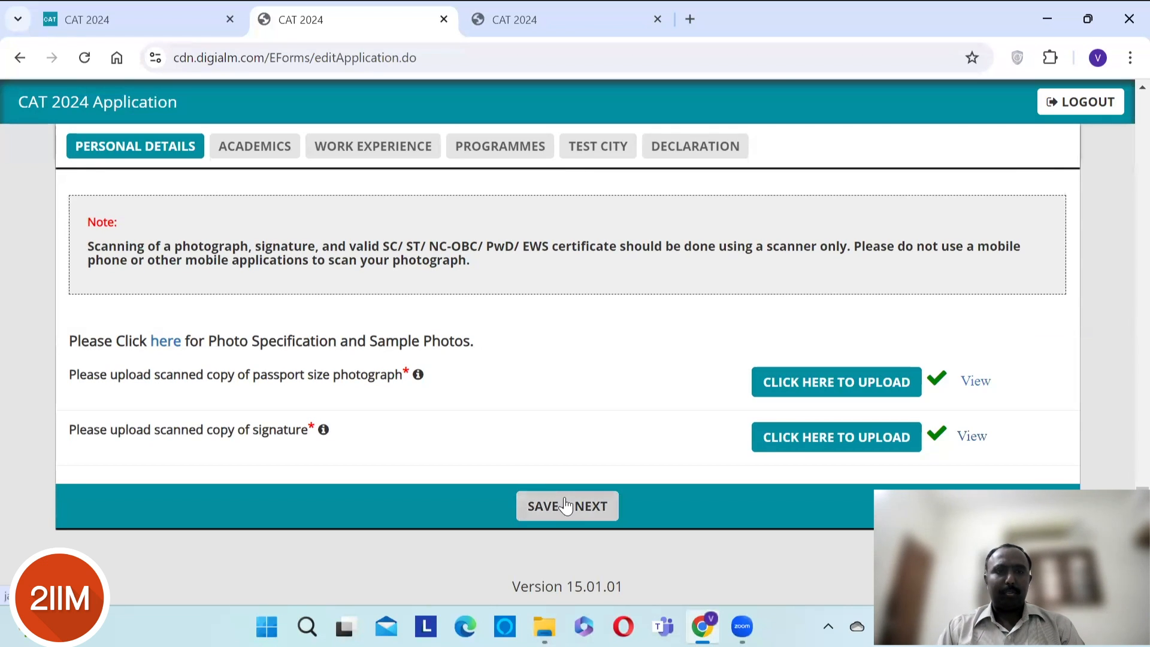
{"action": "left_click", "coordinate": [566, 505]}
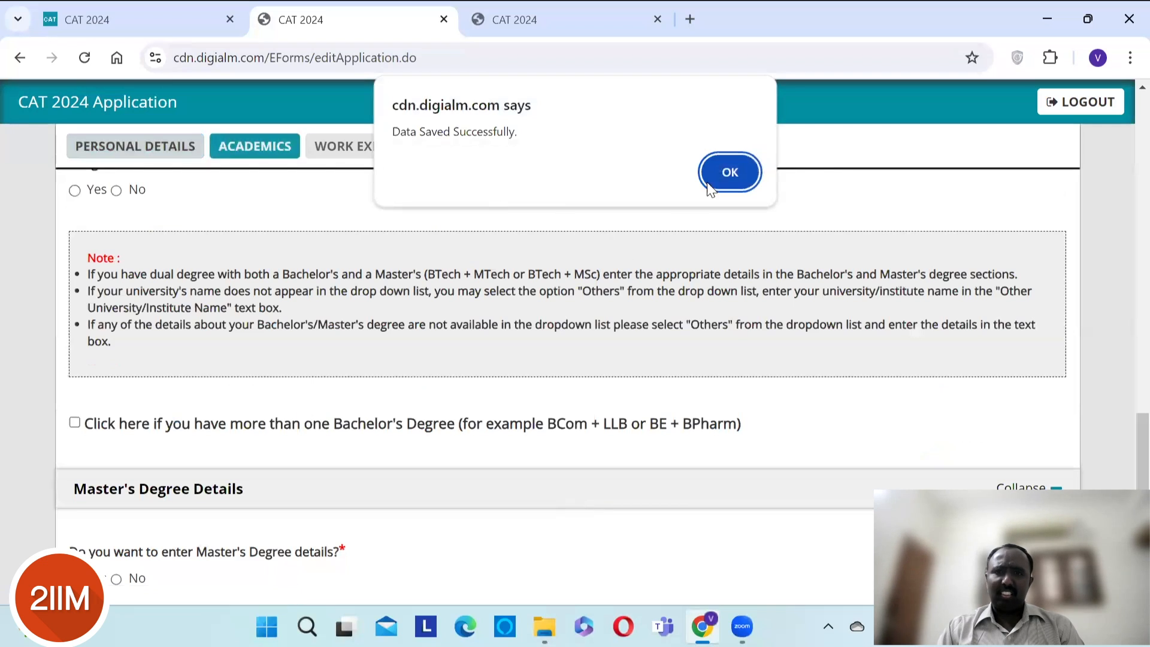
- Dismiss the Data Saved alert and answer No to entering Master's Degree details
{"action": "left_click", "coordinate": [714, 178]}
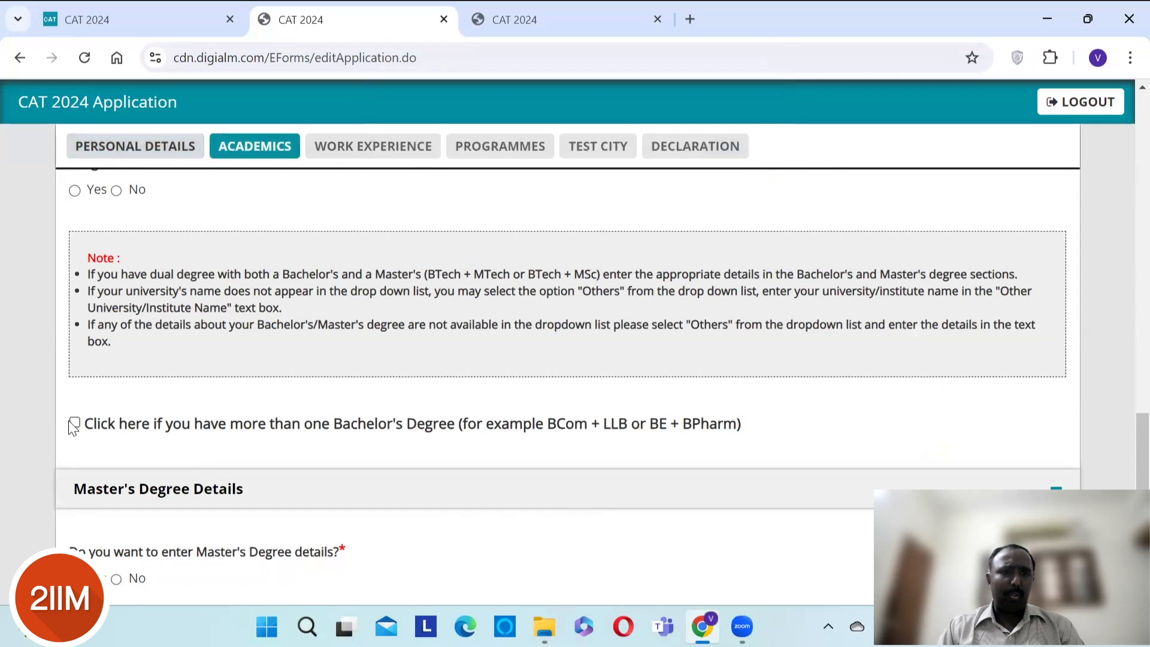
{"action": "scroll", "coordinate": [306, 377], "scroll_direction": "down", "scroll_amount": 2}
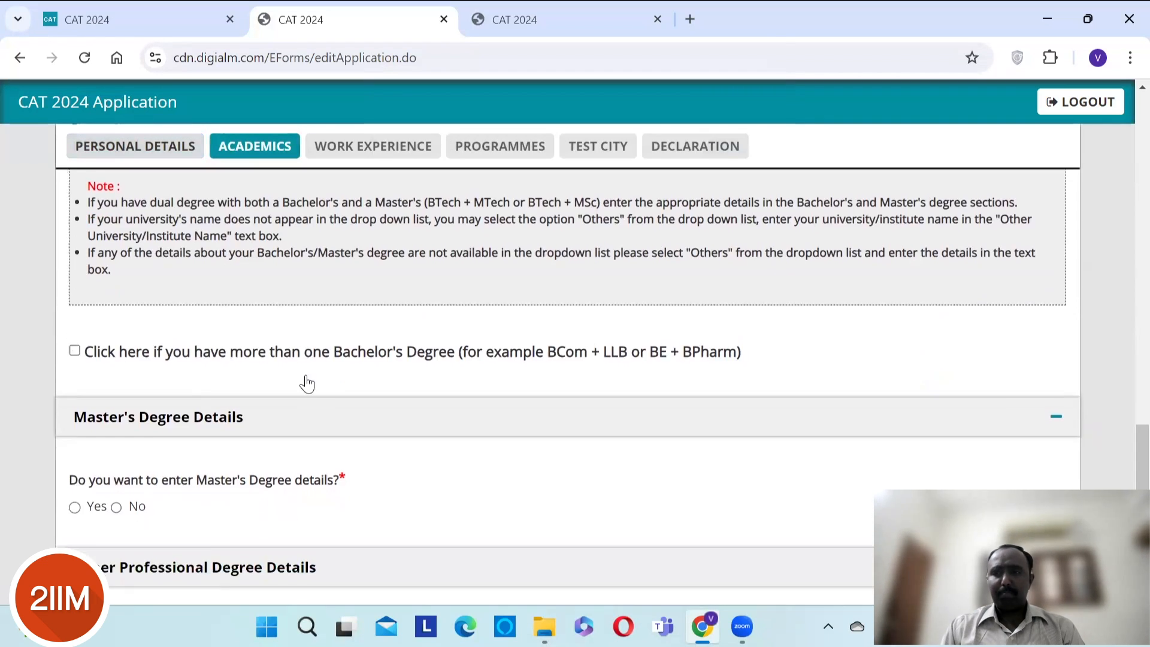
{"action": "scroll", "coordinate": [307, 377], "scroll_direction": "down", "scroll_amount": 2}
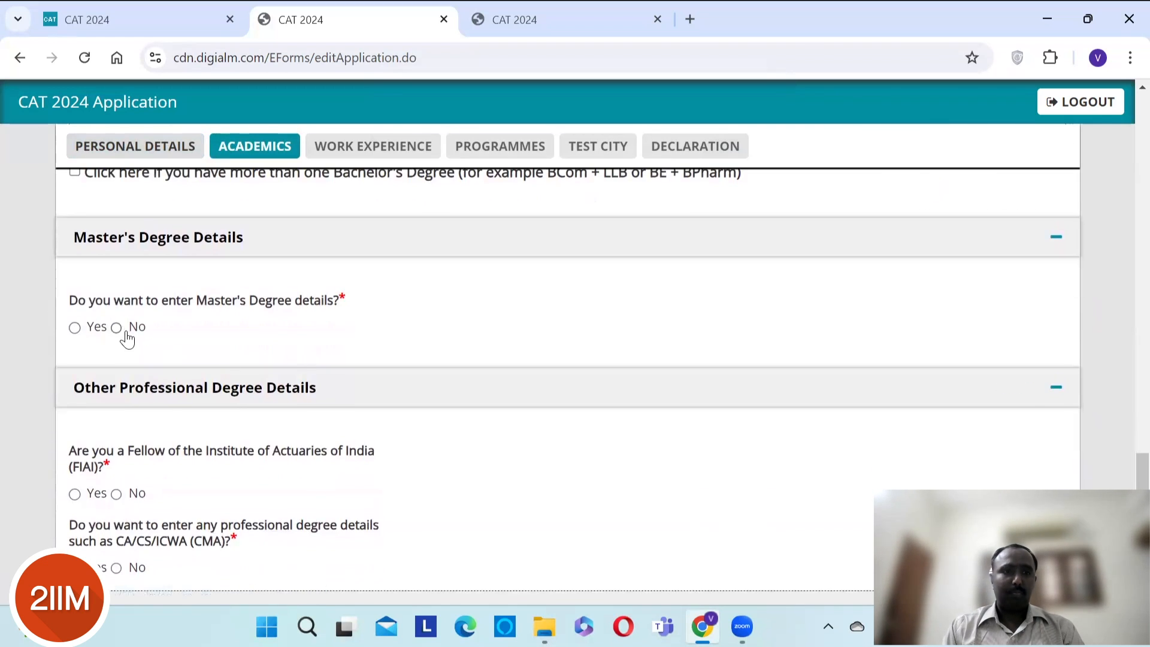
{"action": "left_click", "coordinate": [117, 328]}
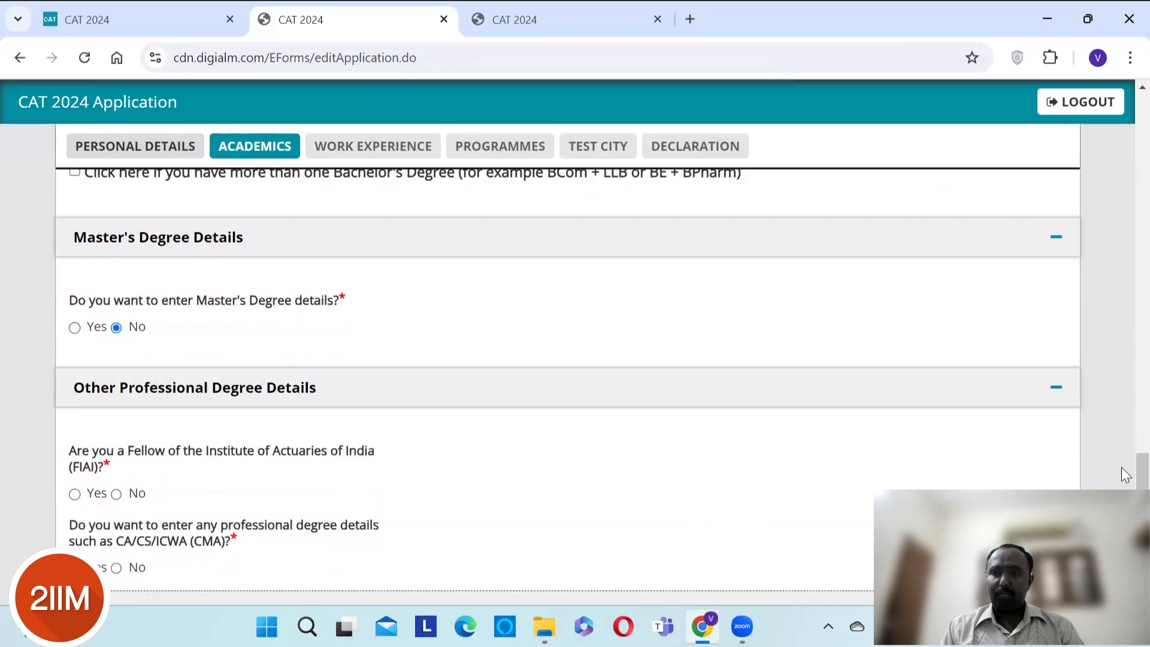
{"action": "scroll", "coordinate": [1122, 467], "scroll_direction": "up", "scroll_amount": 12}
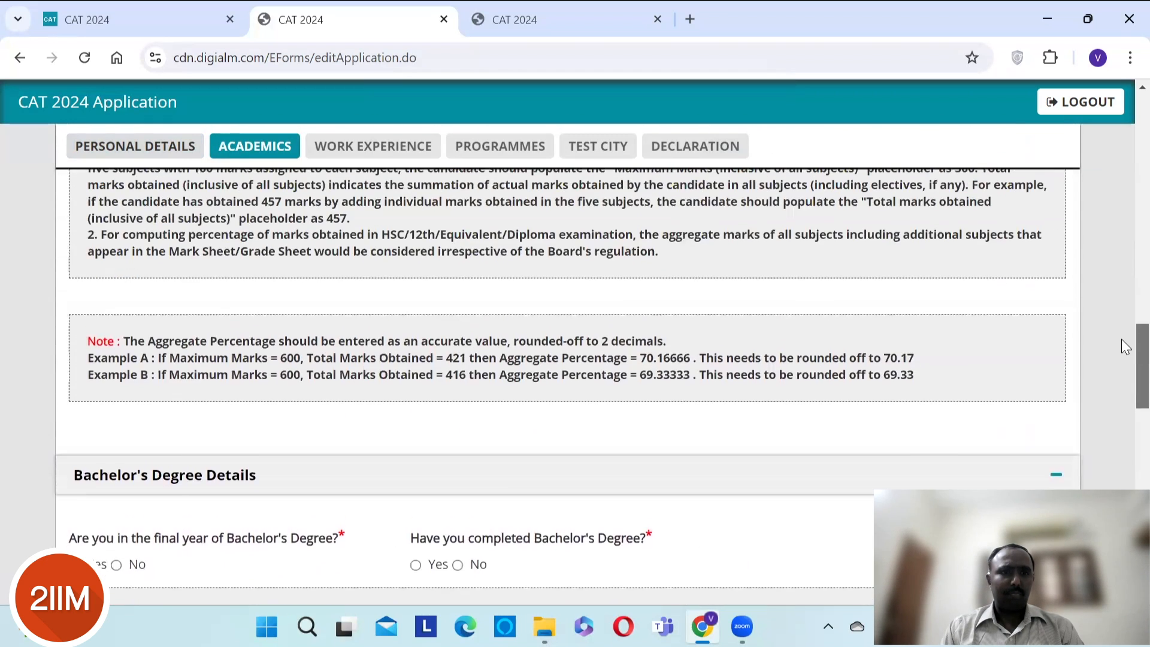
{"action": "left_click_drag", "start_coordinate": [1121, 339], "coordinate": [1124, 235]}
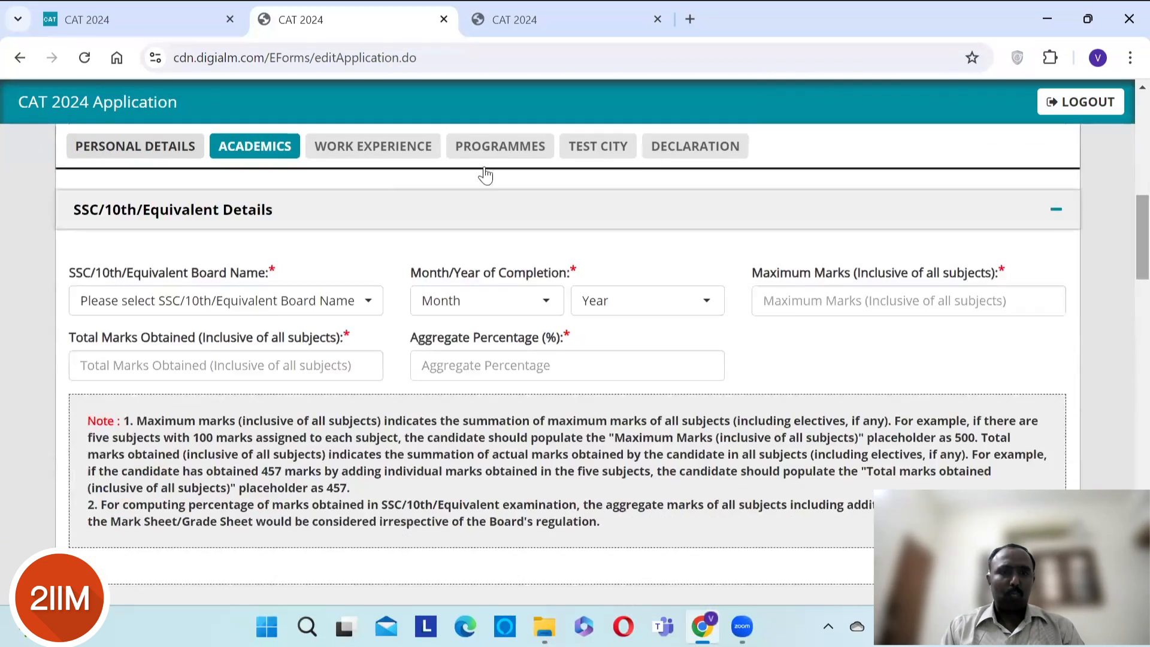
- Choose Tamil Nadu Matriculation as the SSC/10th board, completed April 1999
{"action": "left_click", "coordinate": [358, 309]}
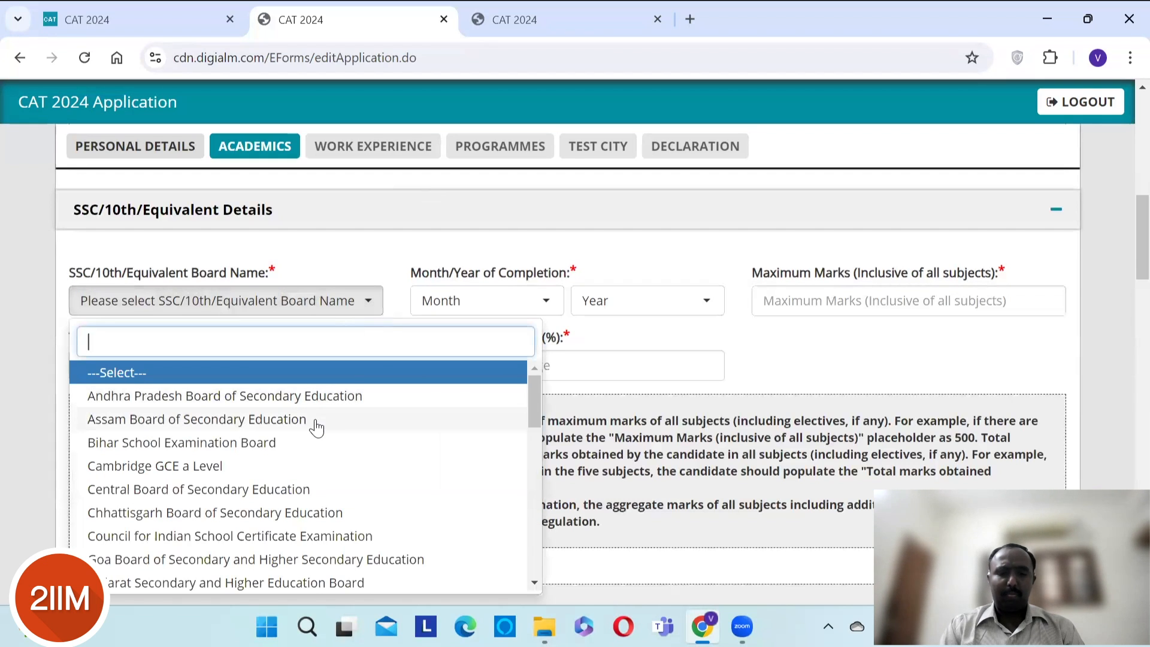
{"action": "type", "text": "ta"}
{"action": "key", "text": "Down"}
{"action": "key", "text": "Down"}
{"action": "key", "text": "Down"}
{"action": "key", "text": "Down"}
{"action": "key", "text": "Down"}
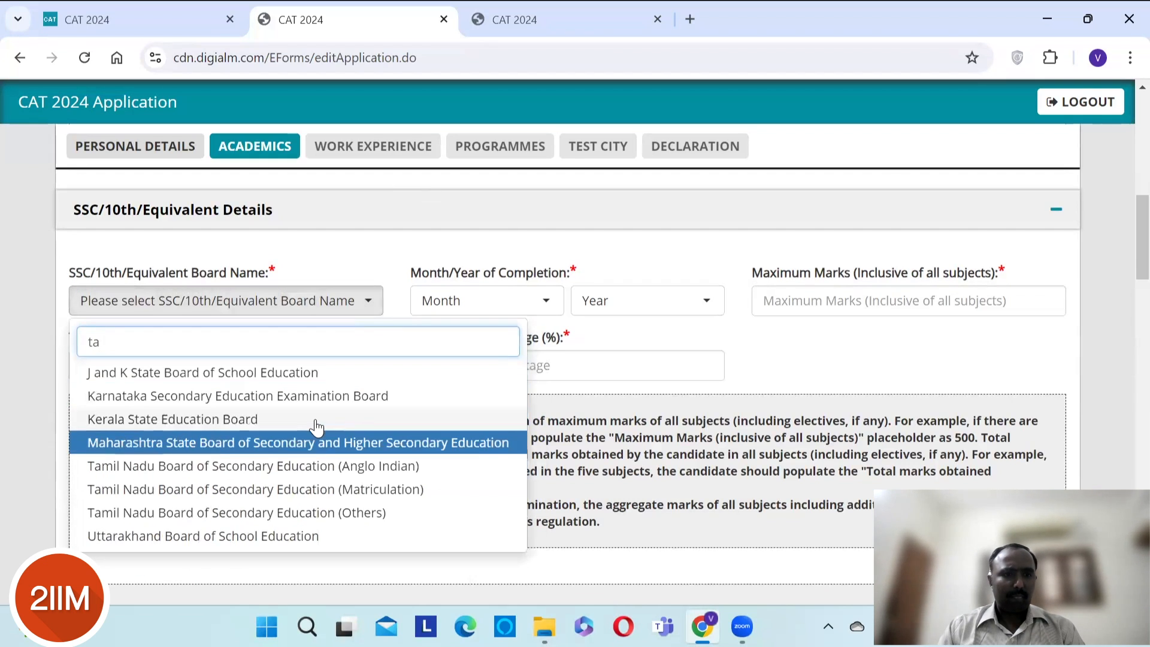
{"action": "key", "text": "Return"}
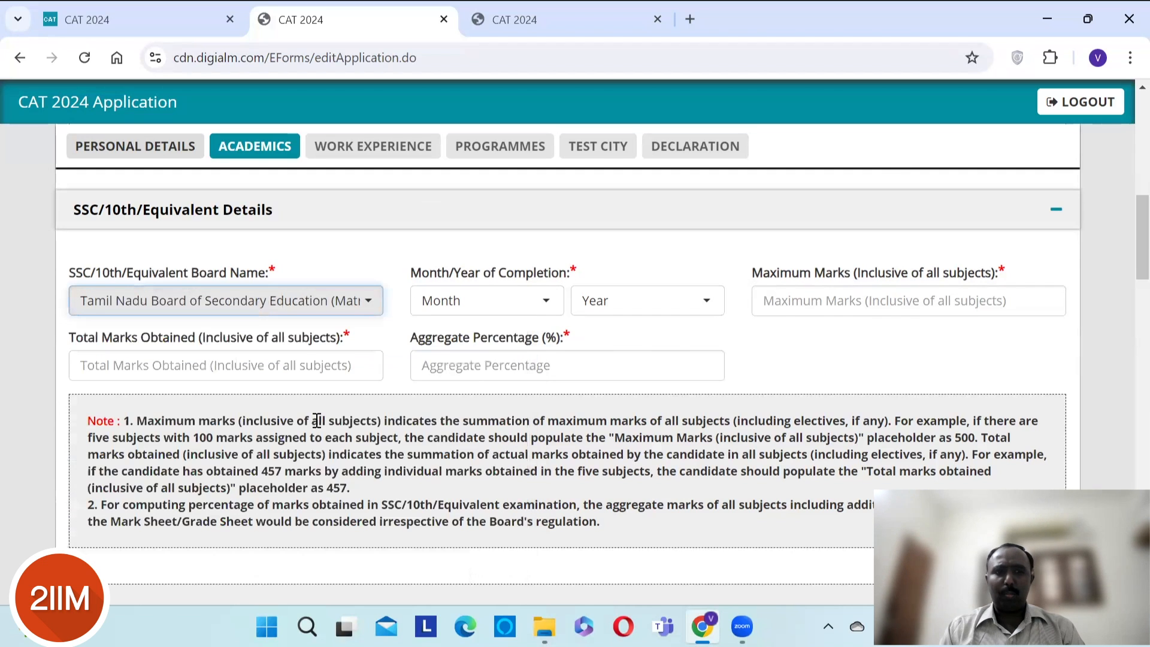
{"action": "left_click", "coordinate": [537, 302]}
{"action": "left_click", "coordinate": [467, 465]}
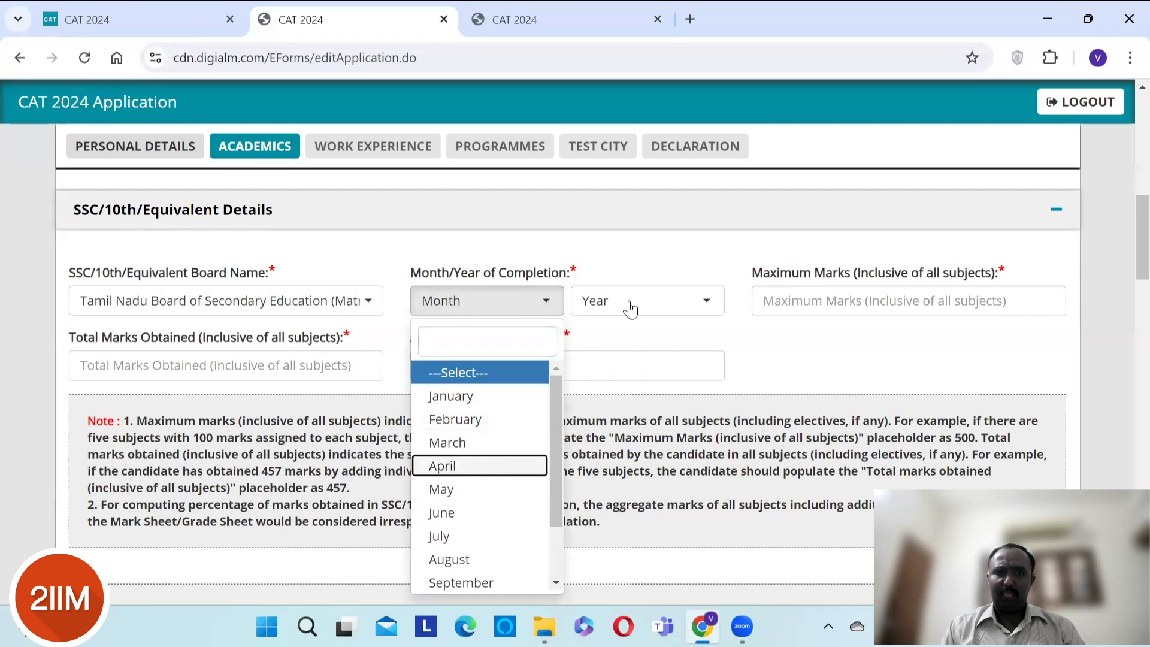
{"action": "left_click", "coordinate": [630, 307]}
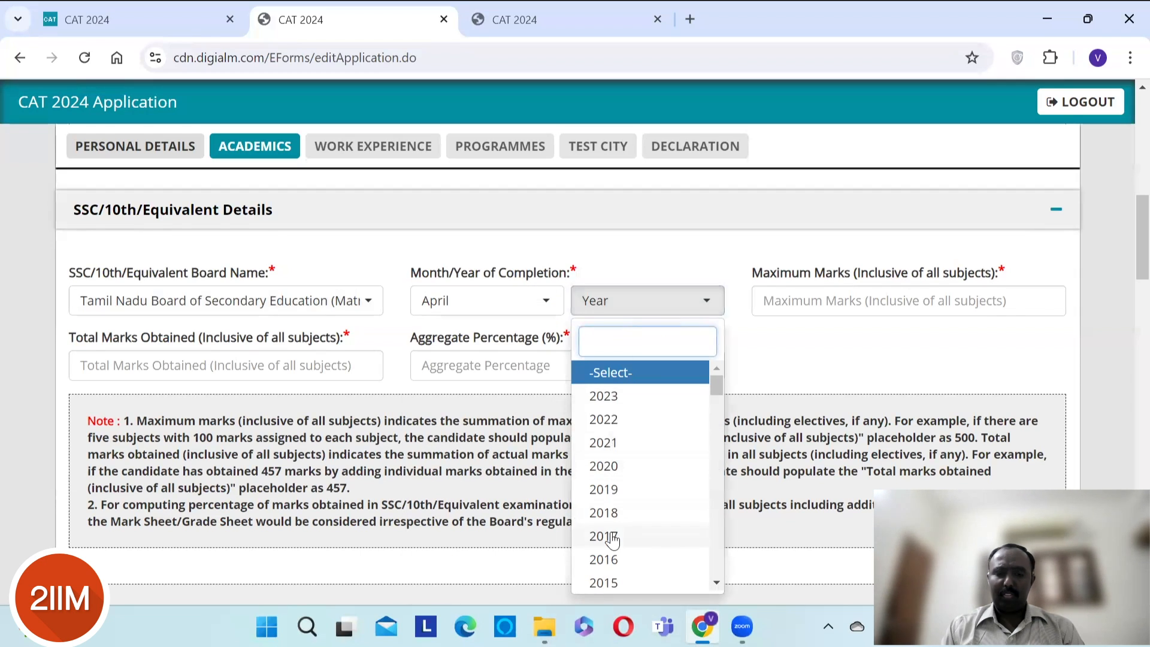
{"action": "type", "text": "1999"}
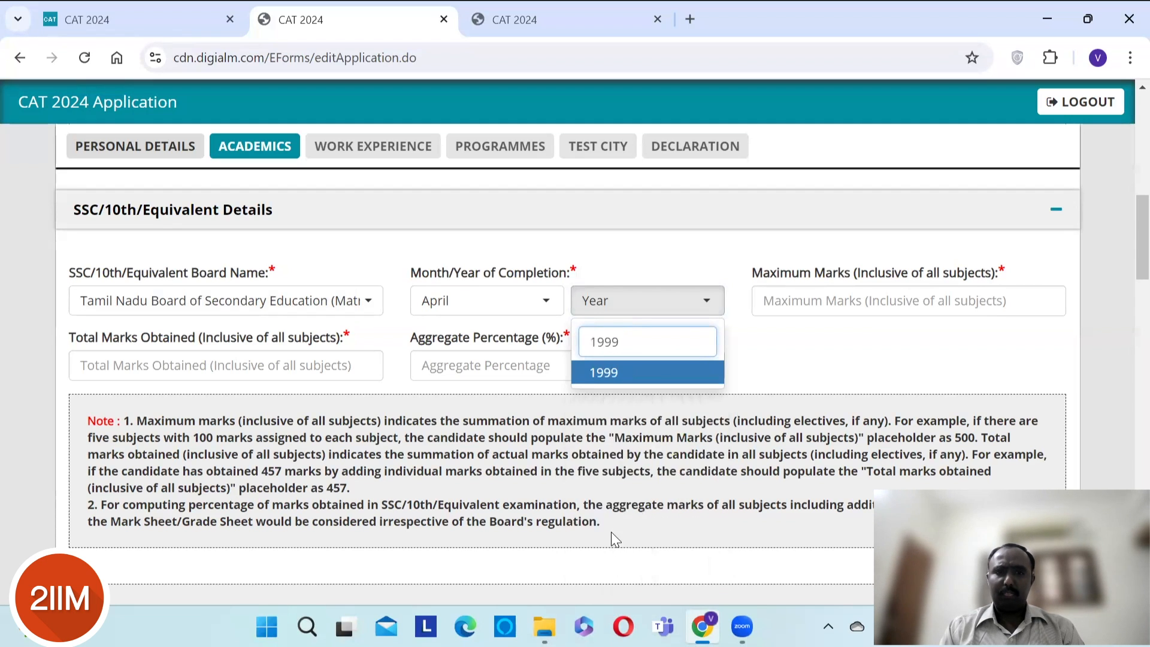
{"action": "key", "text": "Return"}
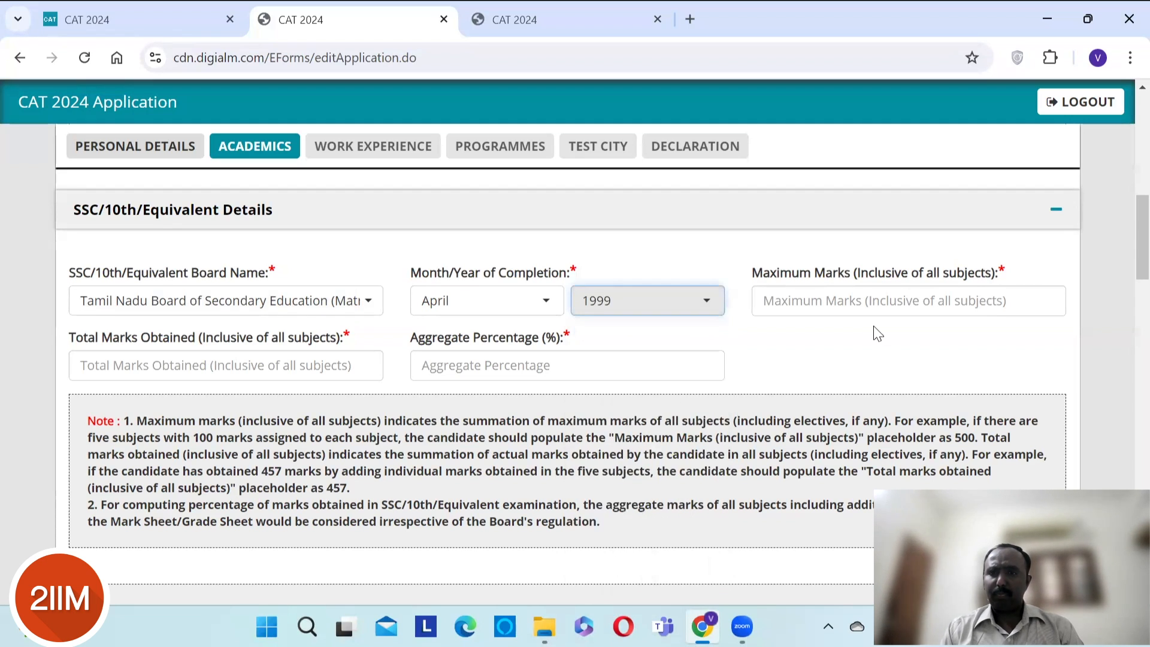
- Enter SSC maximum marks 1100 and total marks obtained 858
{"action": "left_click", "coordinate": [862, 288]}
{"action": "type", "text": "1100"}
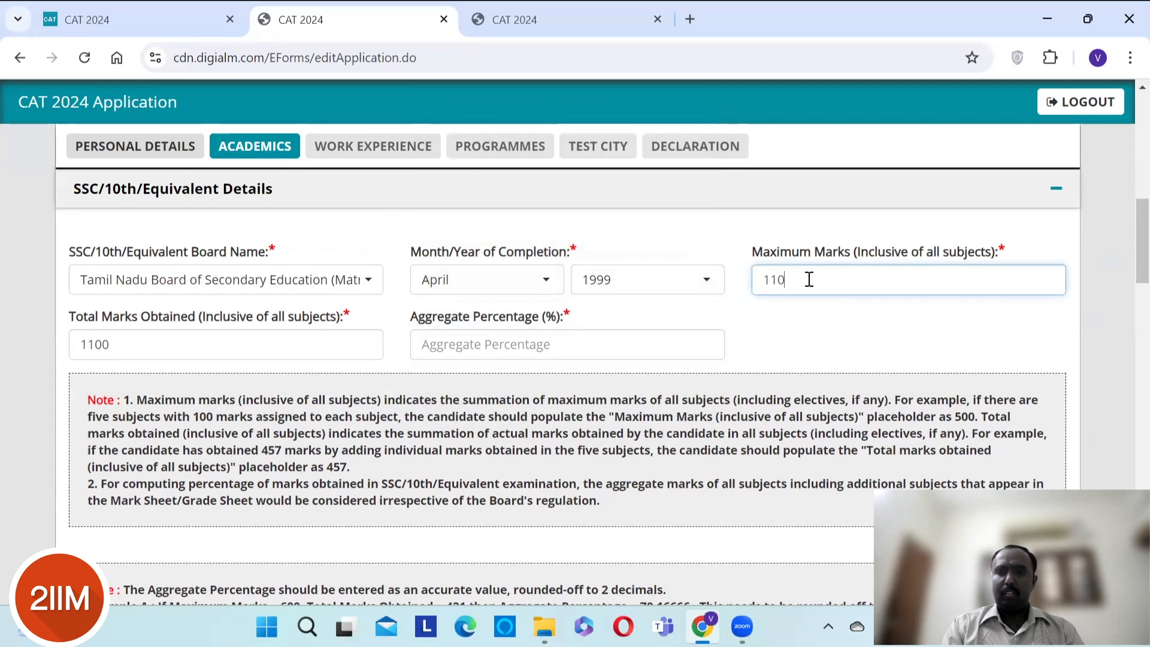
{"action": "key", "text": "Tab"}
{"action": "type", "text": "858"}
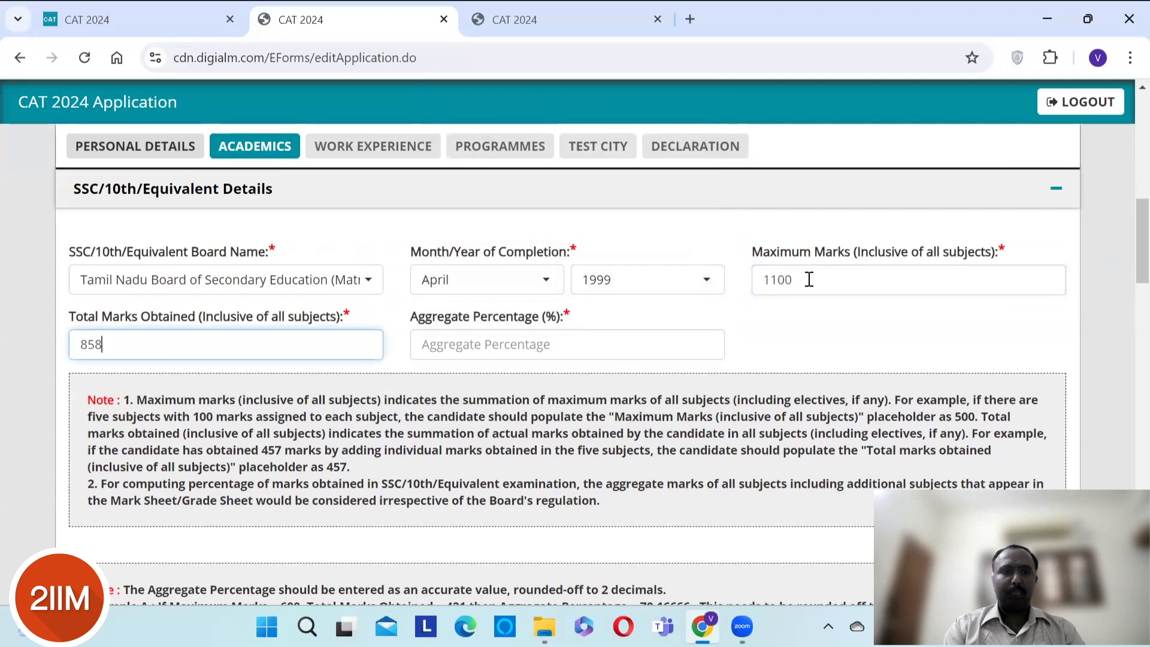
{"action": "type", "text": "78"}
- Mark the 12th-level course as a Diploma from DOTE lasting 3 years
{"action": "scroll", "coordinate": [807, 278], "scroll_direction": "down", "scroll_amount": 6}
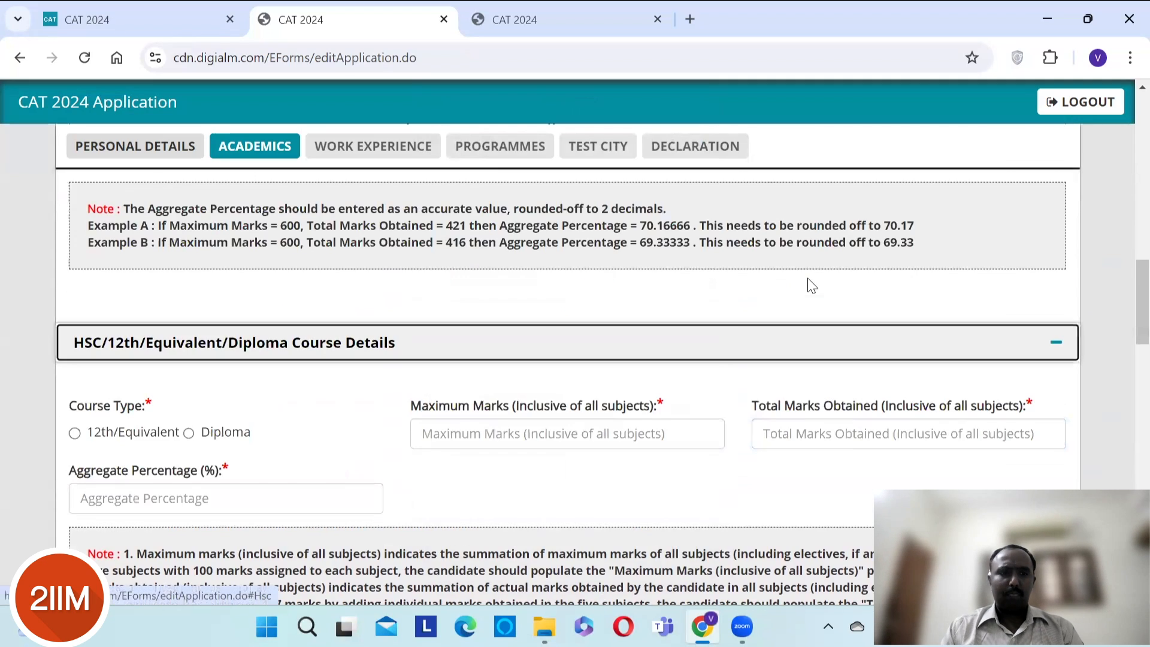
{"action": "left_click", "coordinate": [189, 433]}
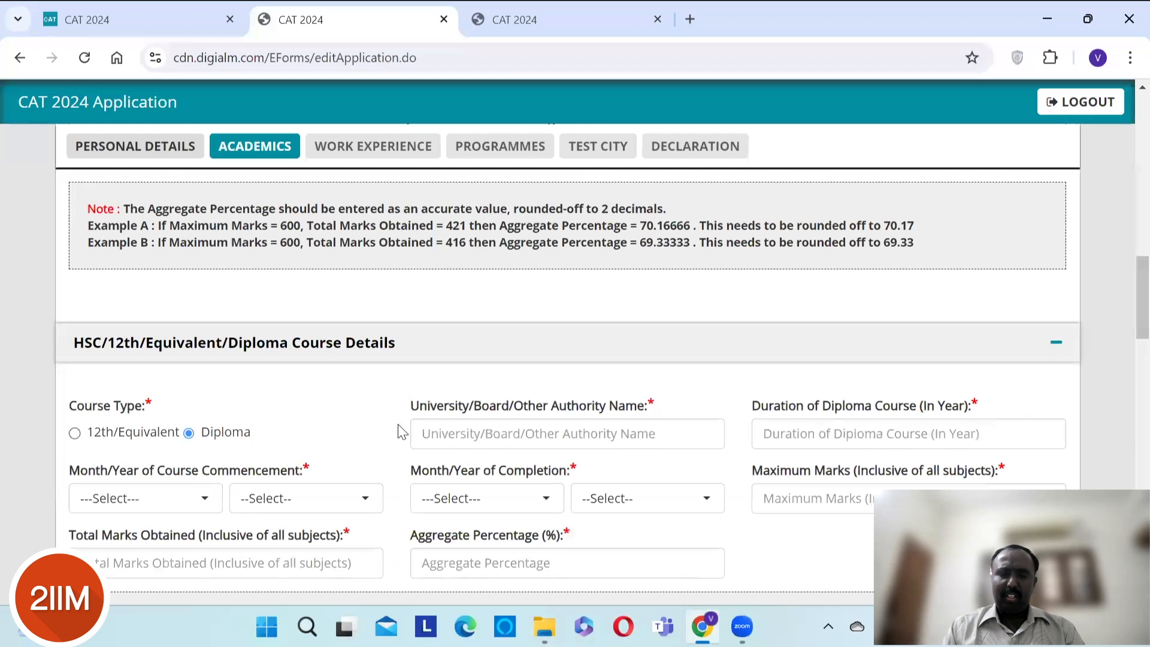
{"action": "left_click", "coordinate": [478, 437]}
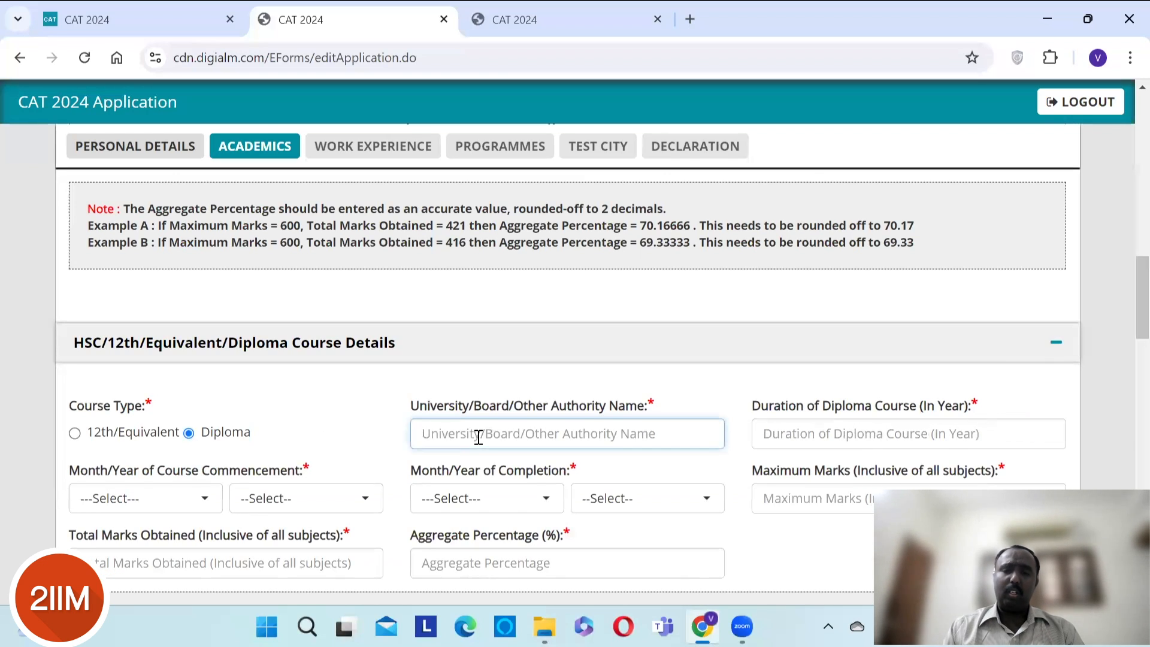
{"action": "type", "text": "DOTE"}
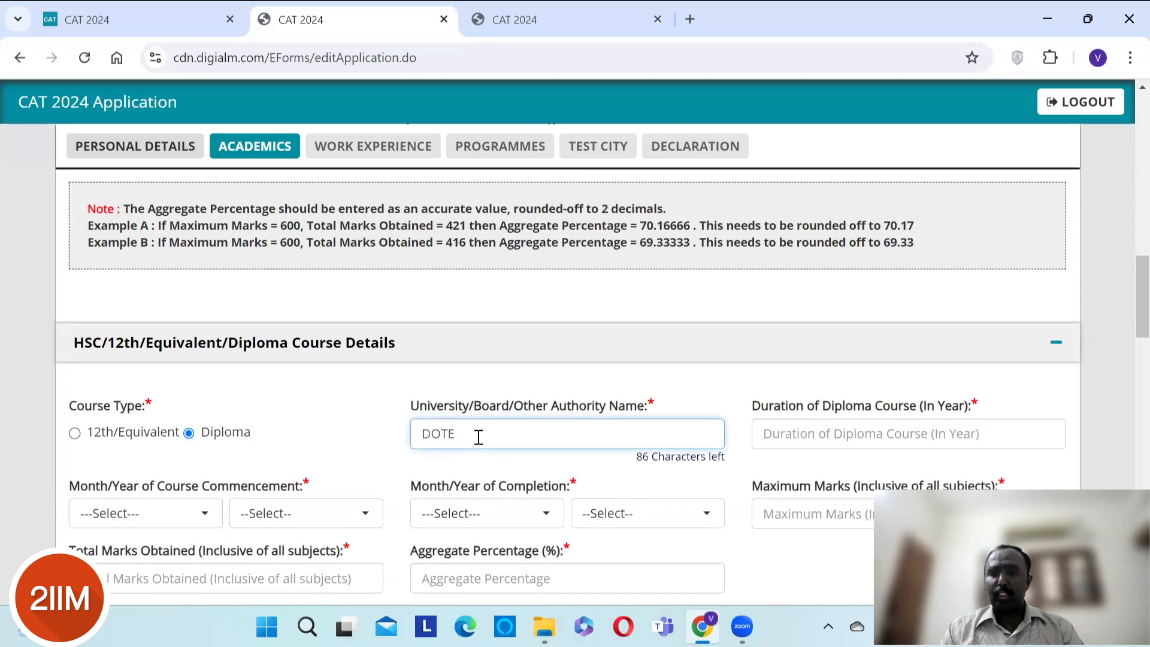
{"action": "key", "text": "Tab"}
{"action": "type", "text": "3"}
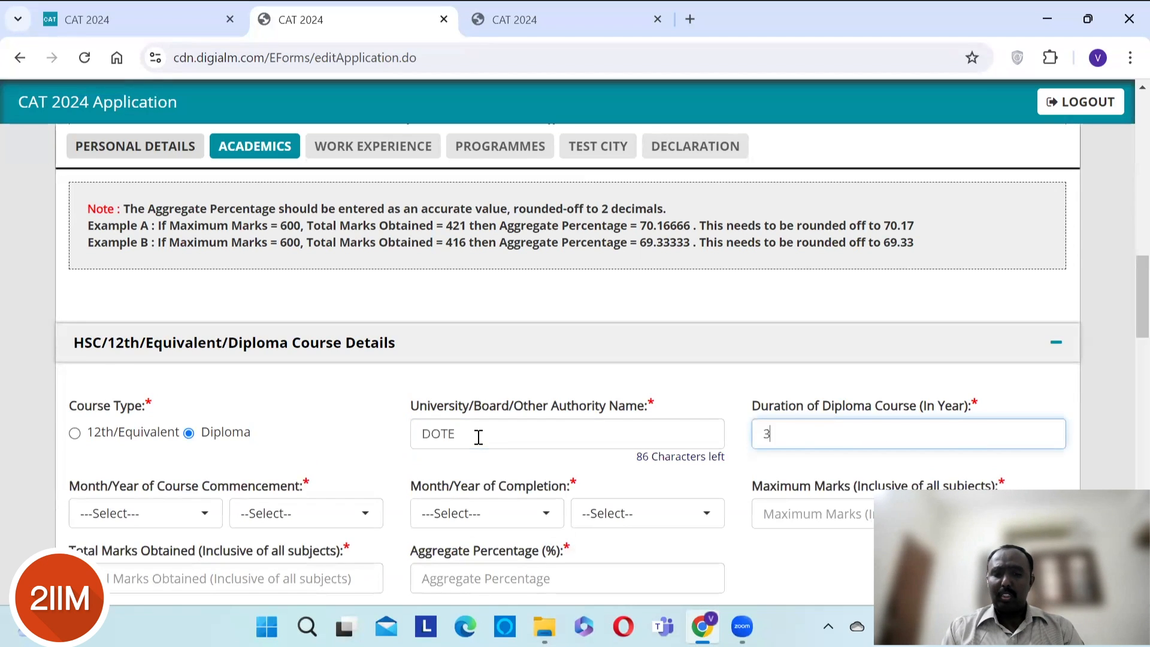
{"action": "key", "text": "Tab"}
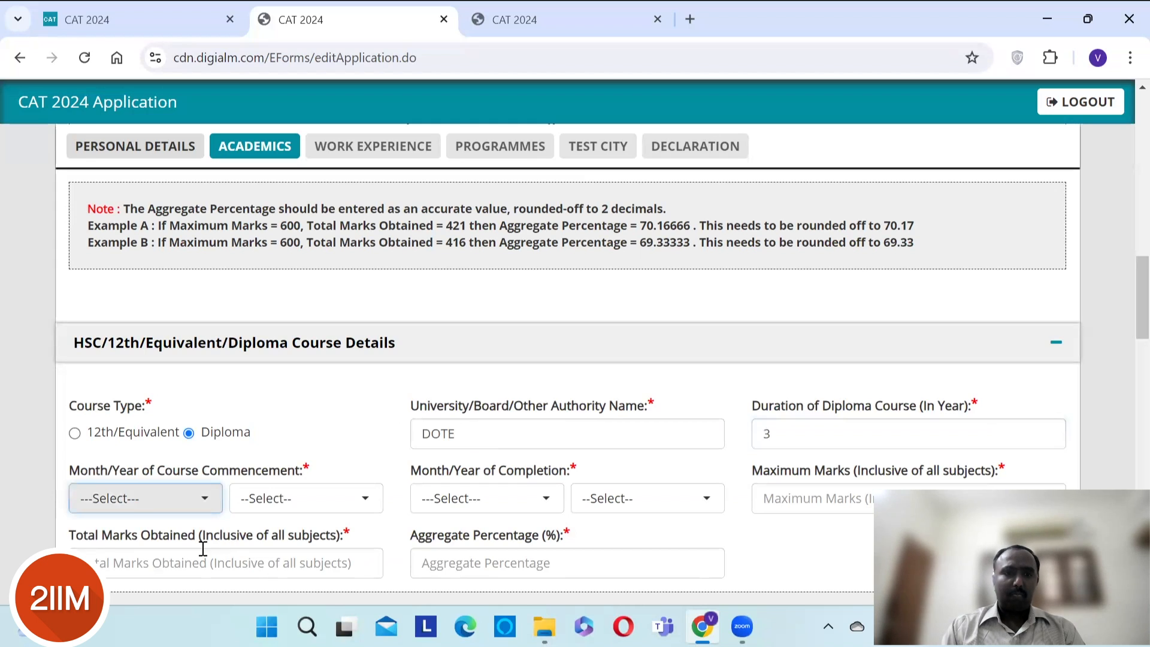
- Set the diploma period from October 1999 to September 2002
{"action": "left_click", "coordinate": [199, 503]}
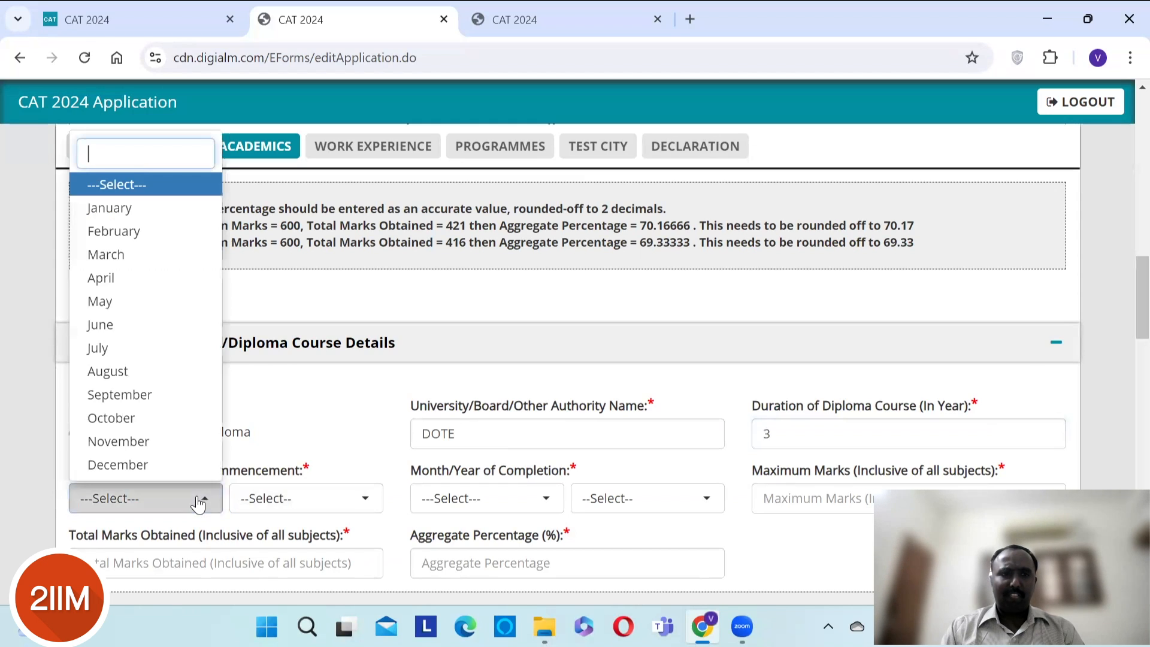
{"action": "left_click", "coordinate": [155, 422]}
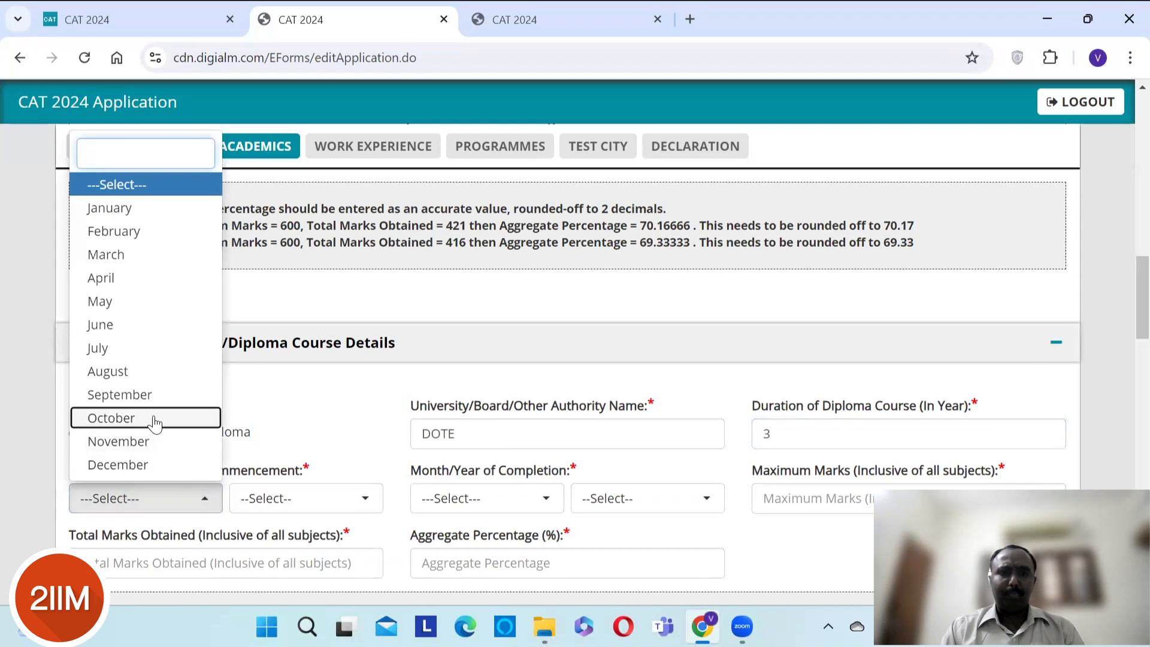
{"action": "left_click", "coordinate": [337, 511]}
{"action": "left_click", "coordinate": [334, 508]}
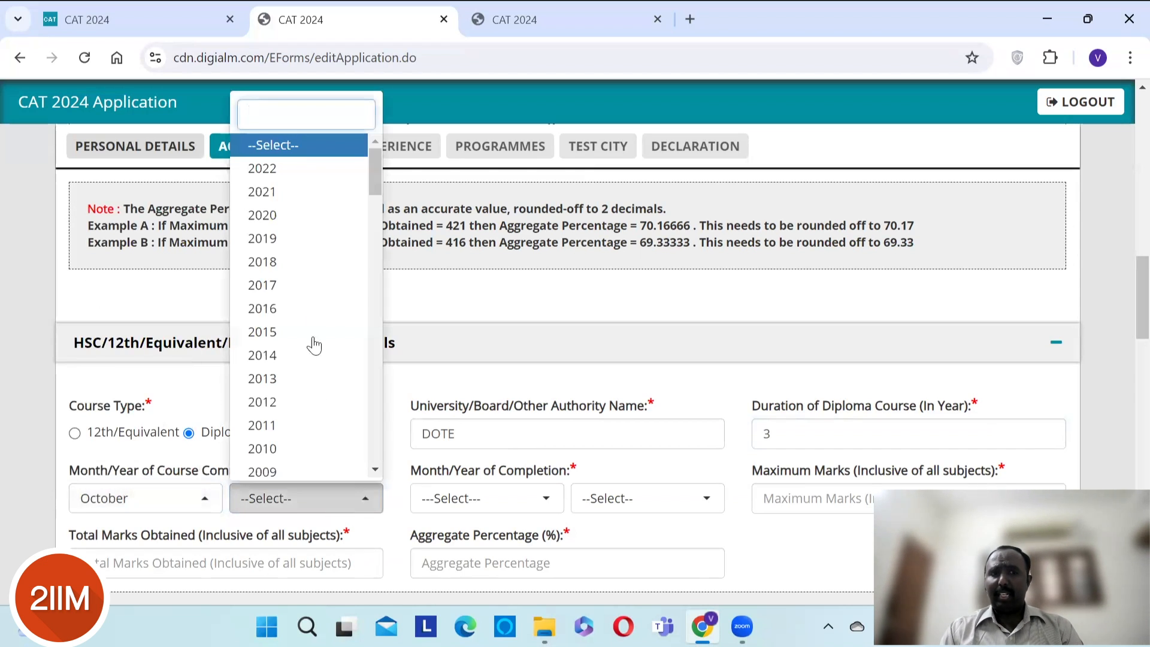
{"action": "type", "text": "1999"}
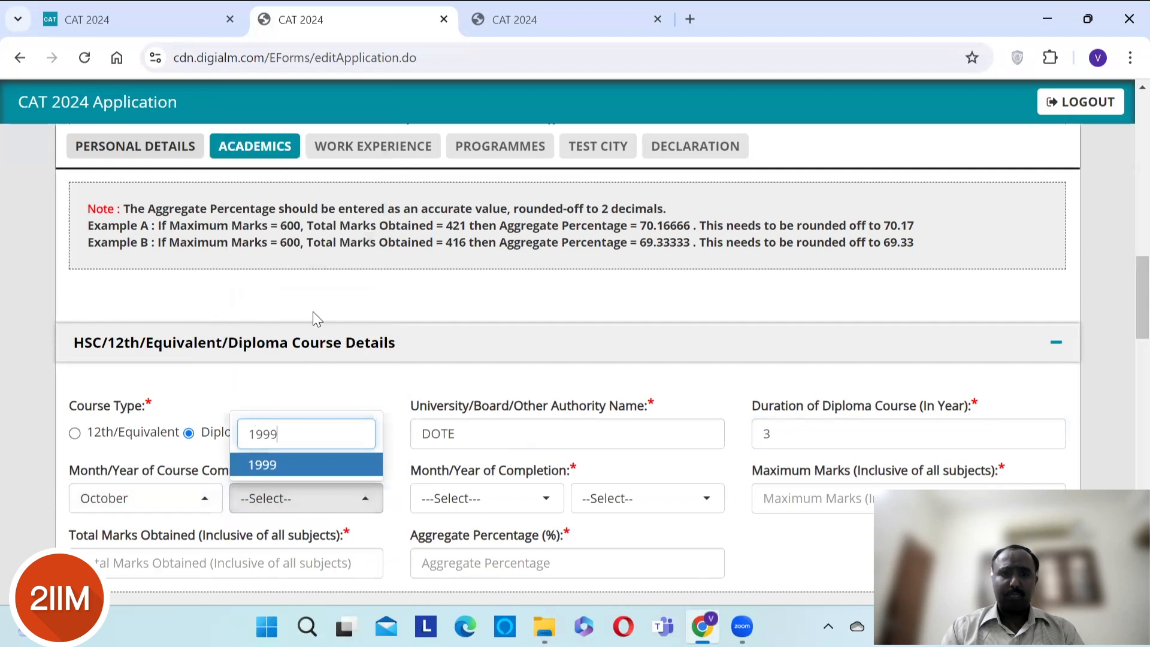
{"action": "key", "text": "Return"}
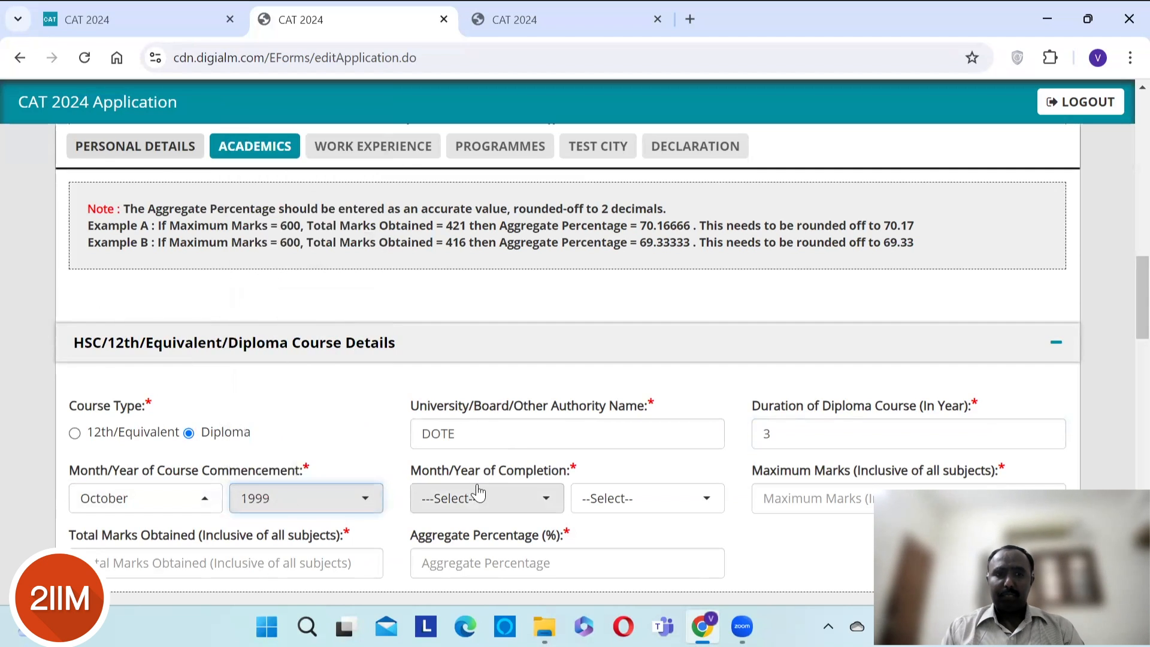
{"action": "left_click", "coordinate": [509, 500]}
{"action": "left_click", "coordinate": [490, 390]}
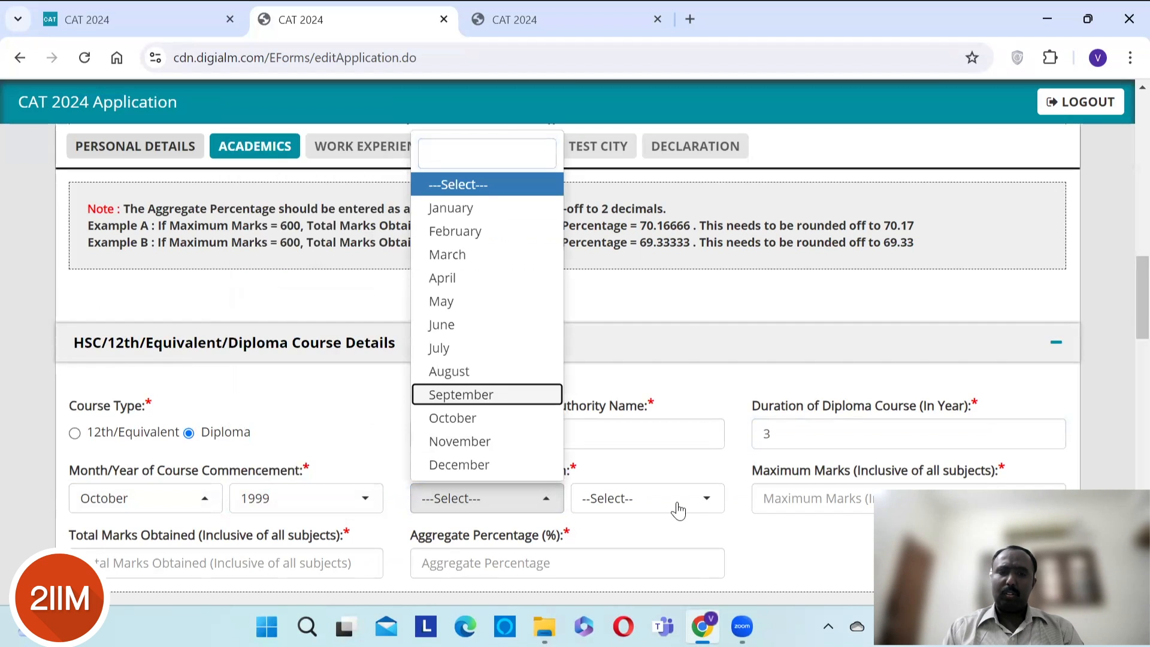
{"action": "key", "text": "Return"}
{"action": "left_click", "coordinate": [679, 511]}
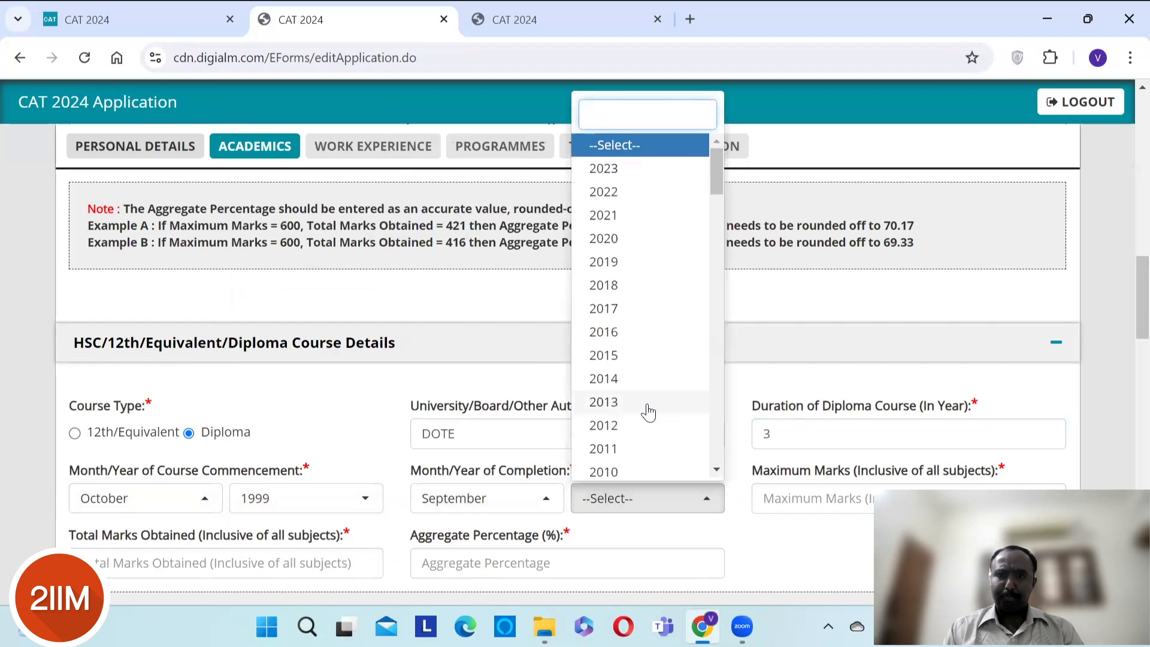
{"action": "type", "text": "2002"}
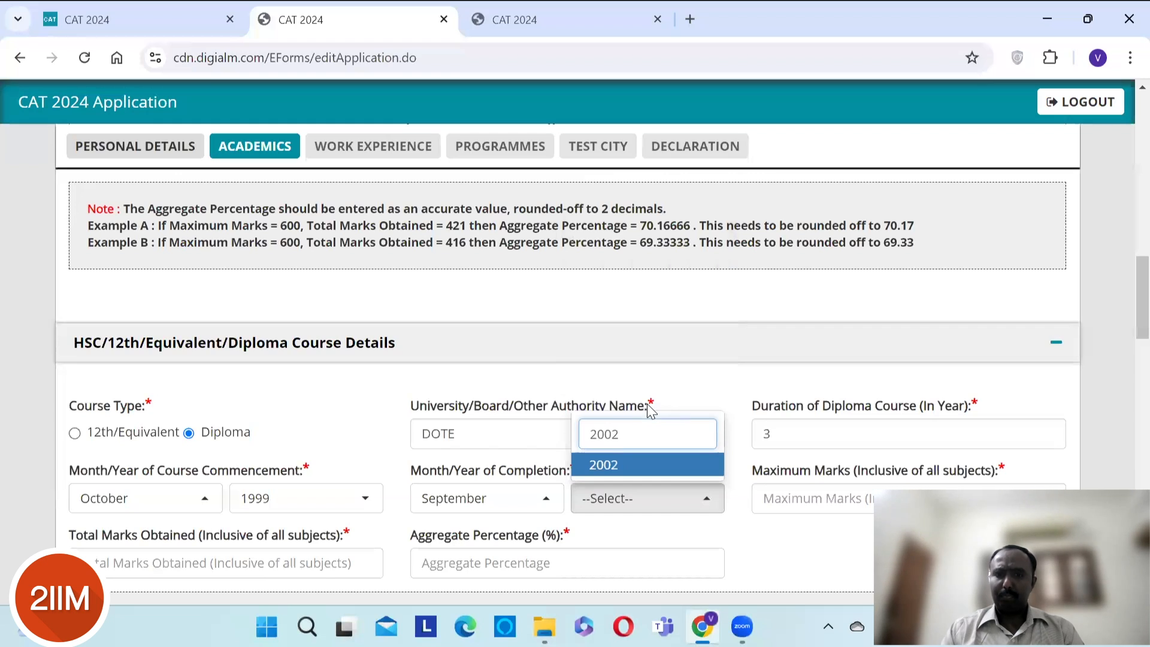
{"action": "key", "text": "Return"}
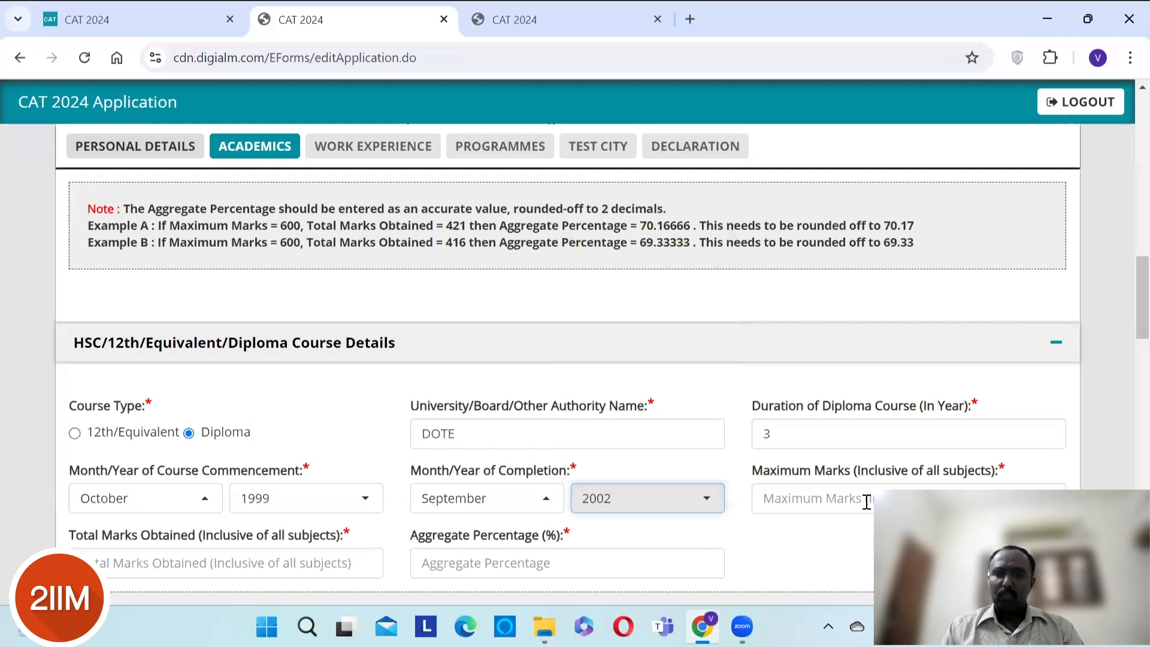
- Enter diploma maximum marks 3700, marks obtained 2733 and aggregate 74%
{"action": "left_click", "coordinate": [866, 500]}
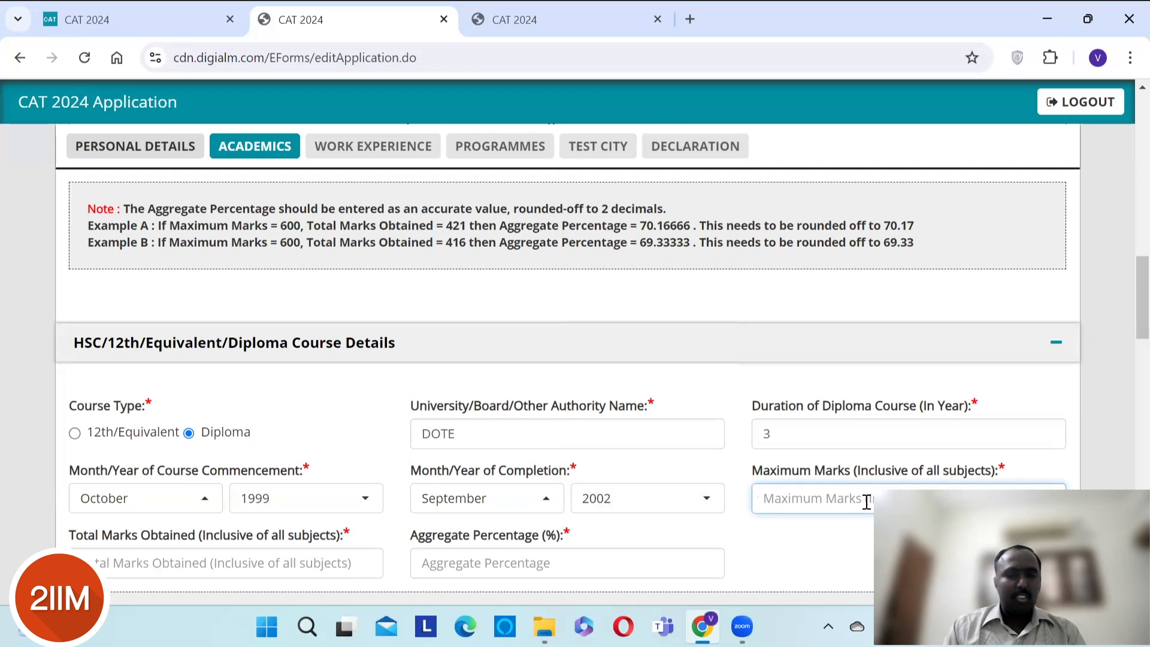
{"action": "type", "text": "3700"}
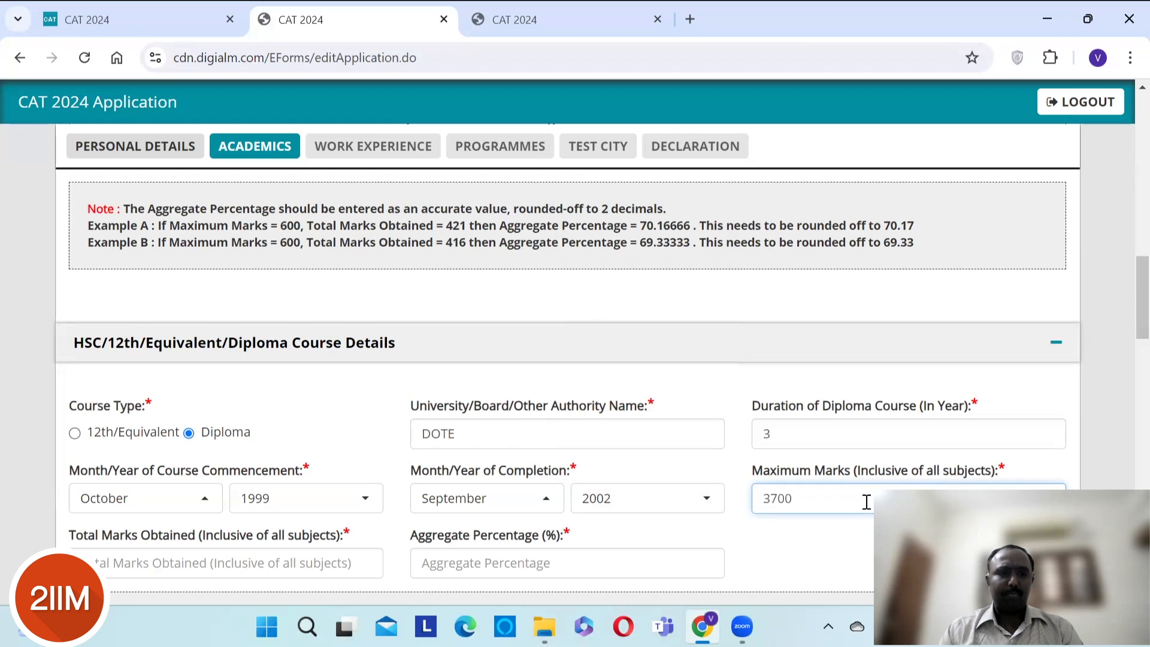
{"action": "left_click", "coordinate": [271, 557]}
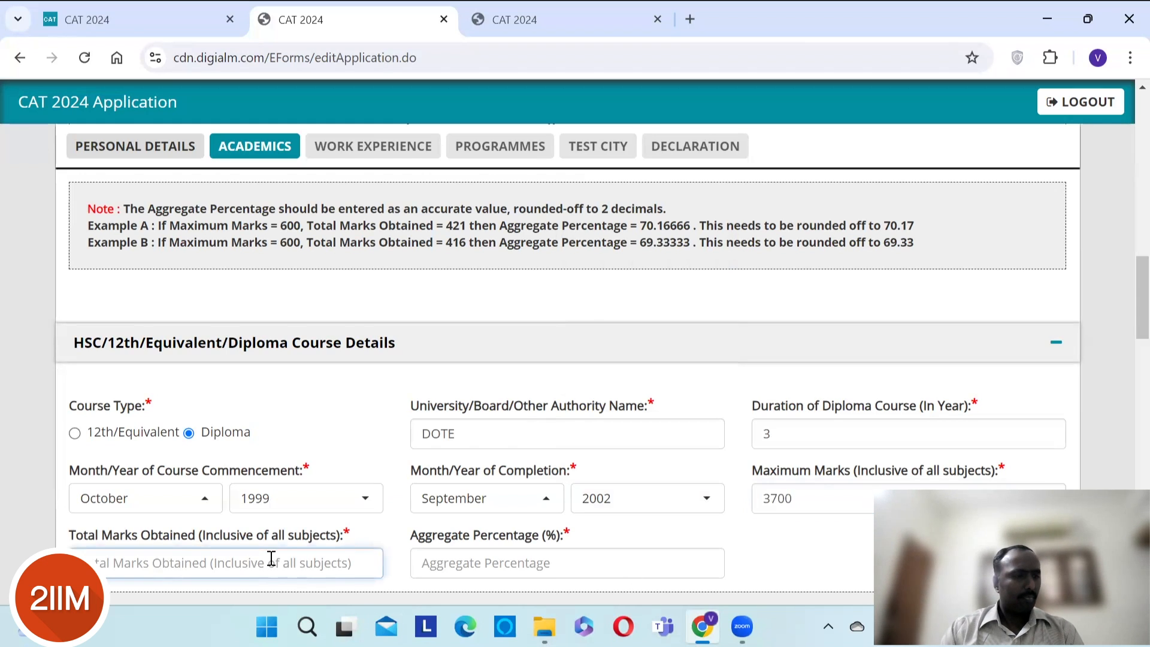
{"action": "type", "text": "2733"}
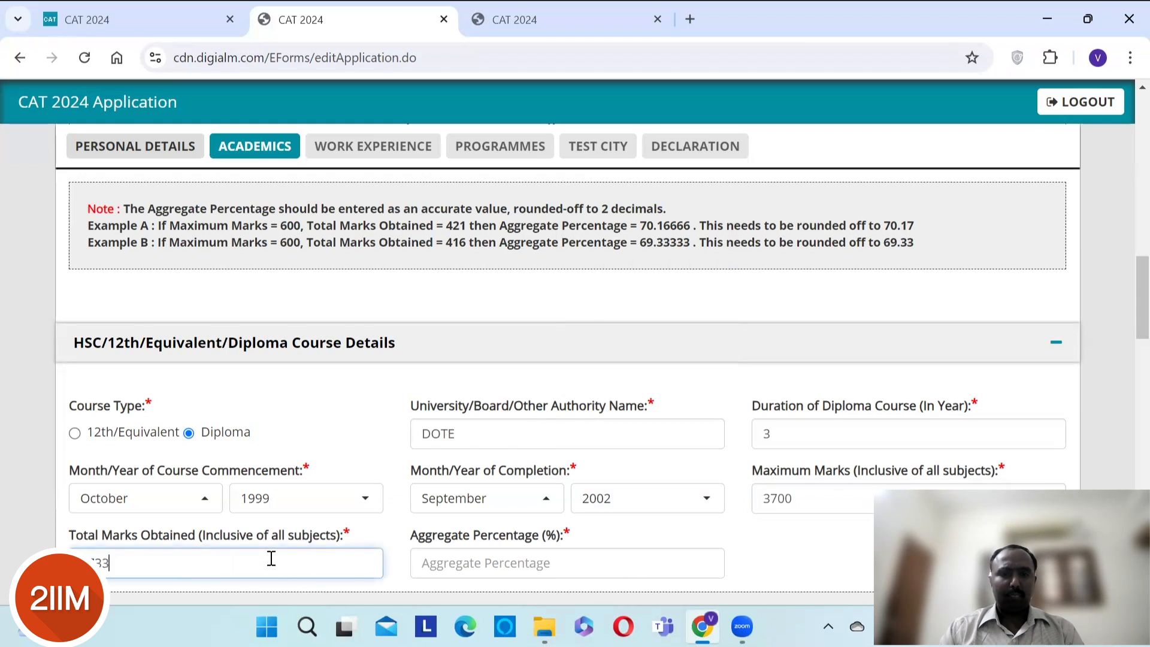
{"action": "left_click", "coordinate": [458, 570]}
{"action": "type", "text": "74"}
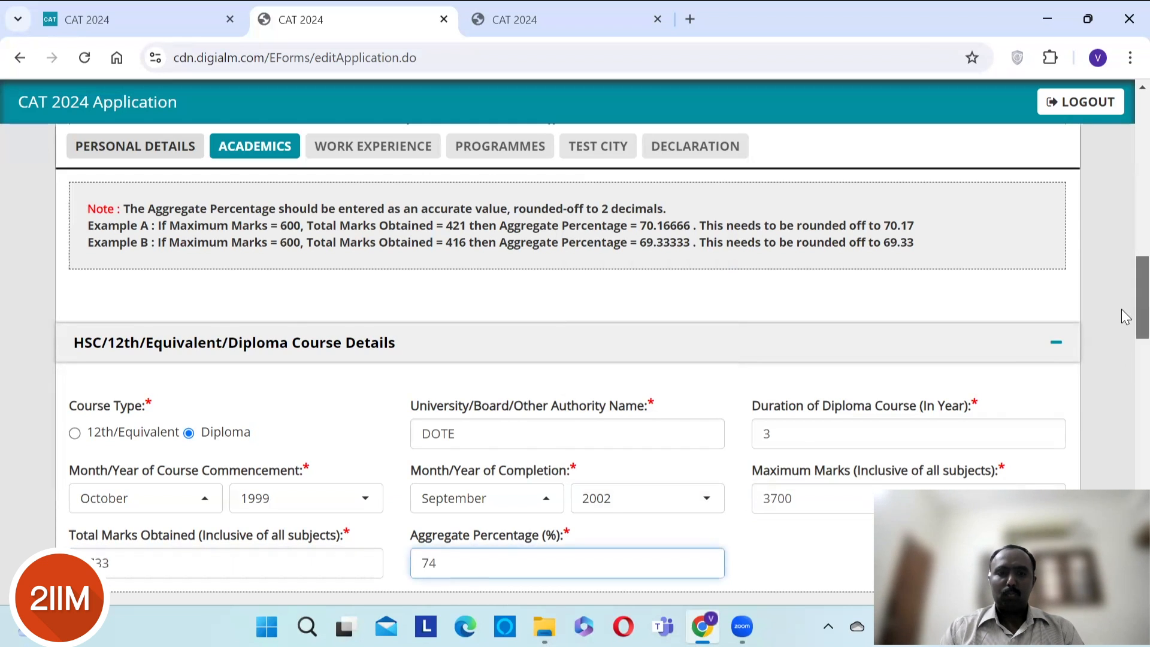
- Dismiss the incorrect aggregate alert and correct the diploma percentage to 73.86
{"action": "scroll", "coordinate": [1123, 335], "scroll_direction": "down", "scroll_amount": 6}
{"action": "scroll", "coordinate": [1121, 362], "scroll_direction": "down", "scroll_amount": 3}
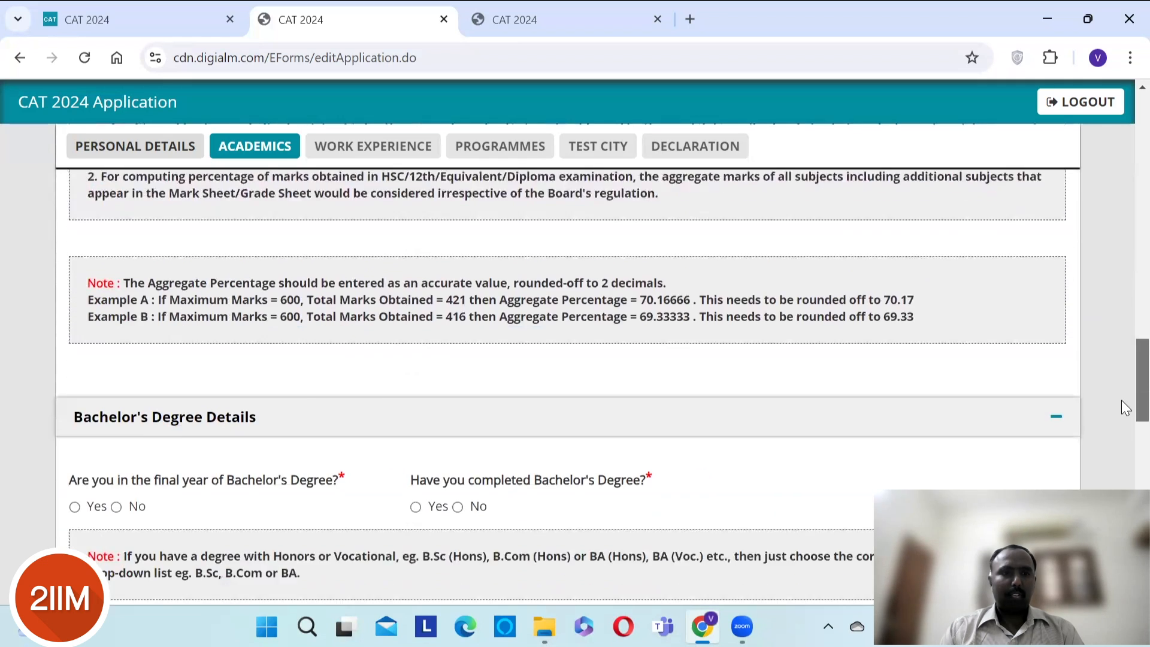
{"action": "scroll", "coordinate": [1121, 400], "scroll_direction": "down", "scroll_amount": 4}
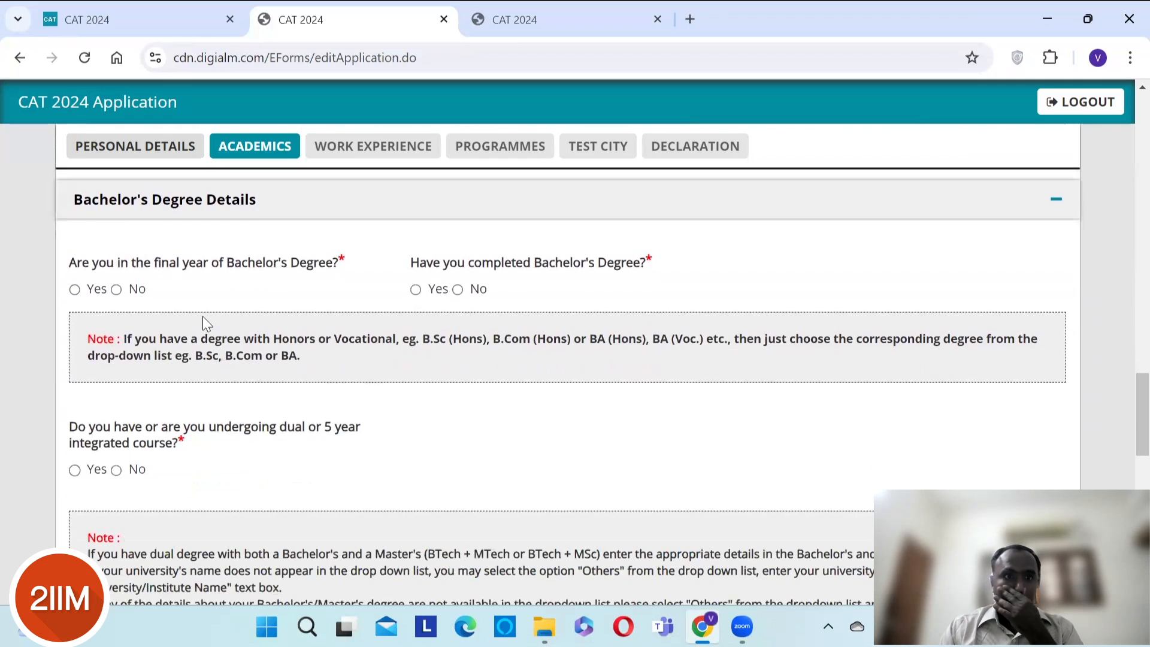
{"action": "left_click", "coordinate": [117, 290]}
{"action": "left_click", "coordinate": [651, 253]}
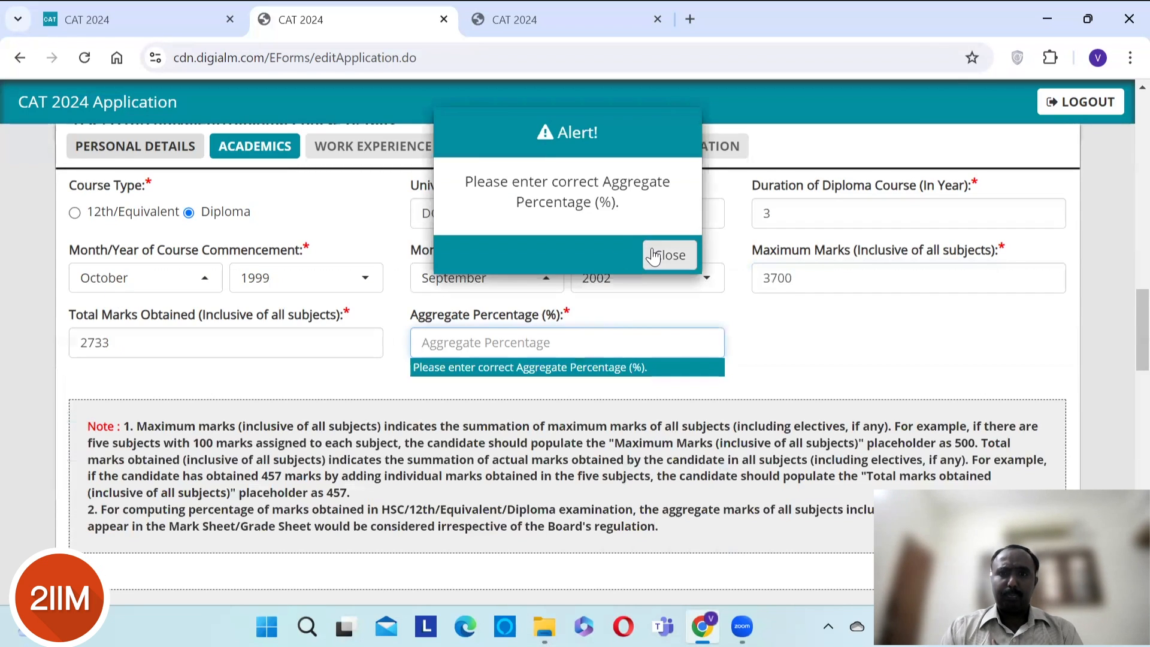
{"action": "scroll", "coordinate": [1125, 323], "scroll_direction": "up", "scroll_amount": 5}
{"action": "scroll", "coordinate": [1125, 318], "scroll_direction": "down", "scroll_amount": 3}
{"action": "scroll", "coordinate": [1124, 317], "scroll_direction": "down", "scroll_amount": 1}
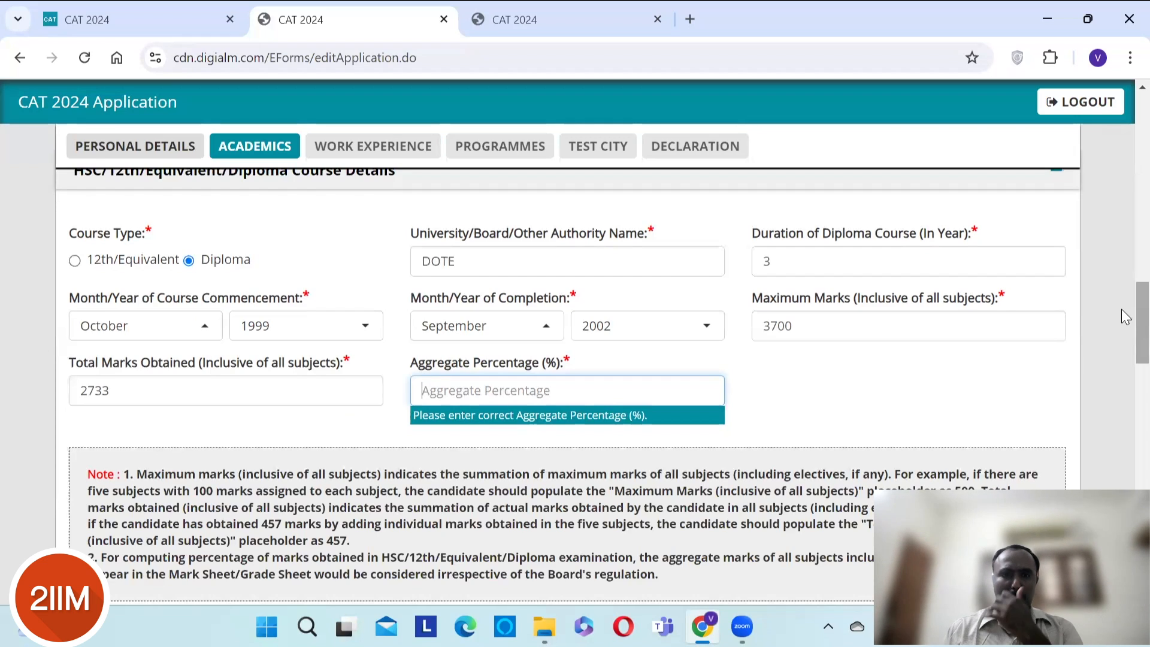
{"action": "type", "text": "73.86"}
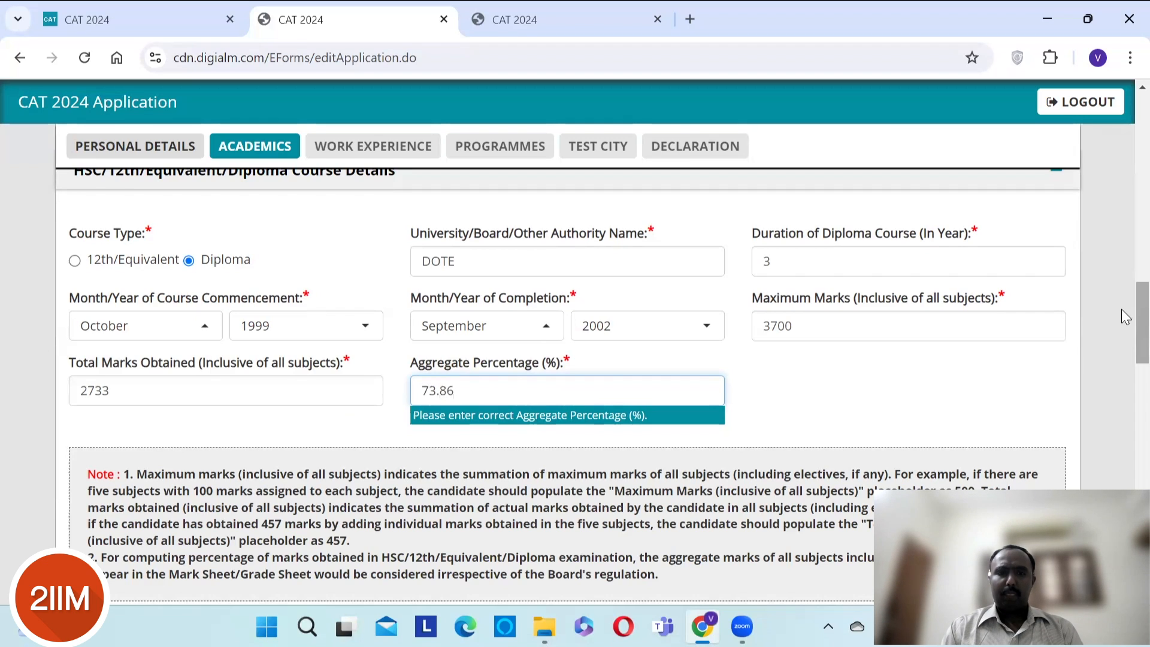
{"action": "scroll", "coordinate": [1070, 385], "scroll_direction": "down", "scroll_amount": 6}
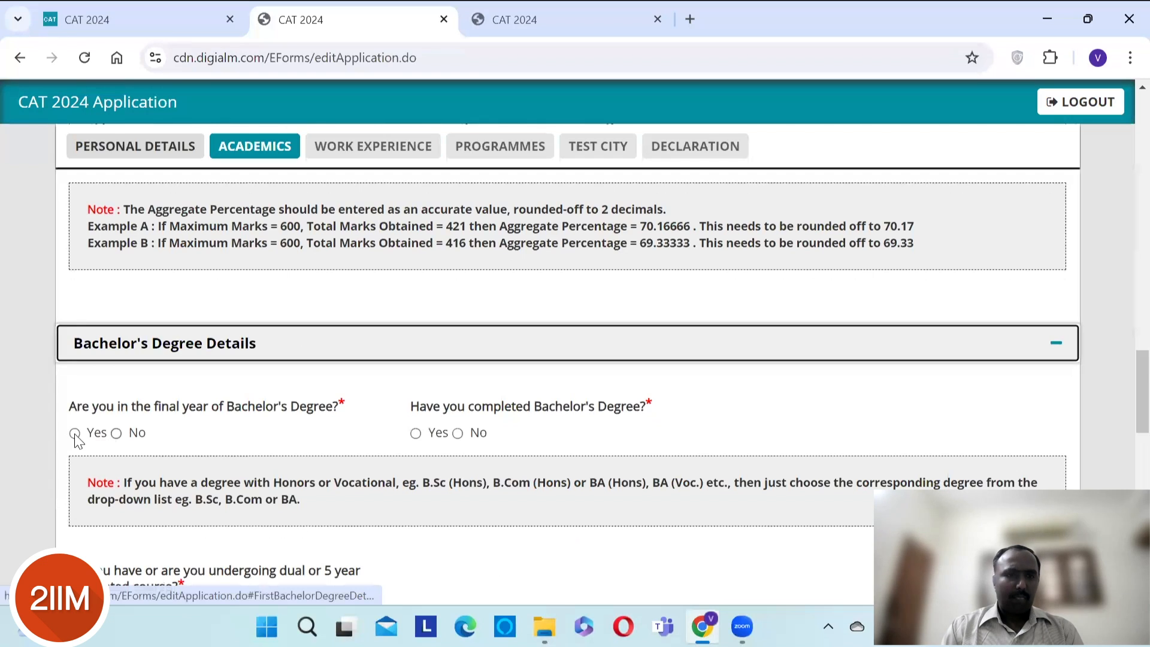
- Answer No to being in the Bachelor's final year and Yes to having completed it
{"action": "left_click", "coordinate": [117, 435]}
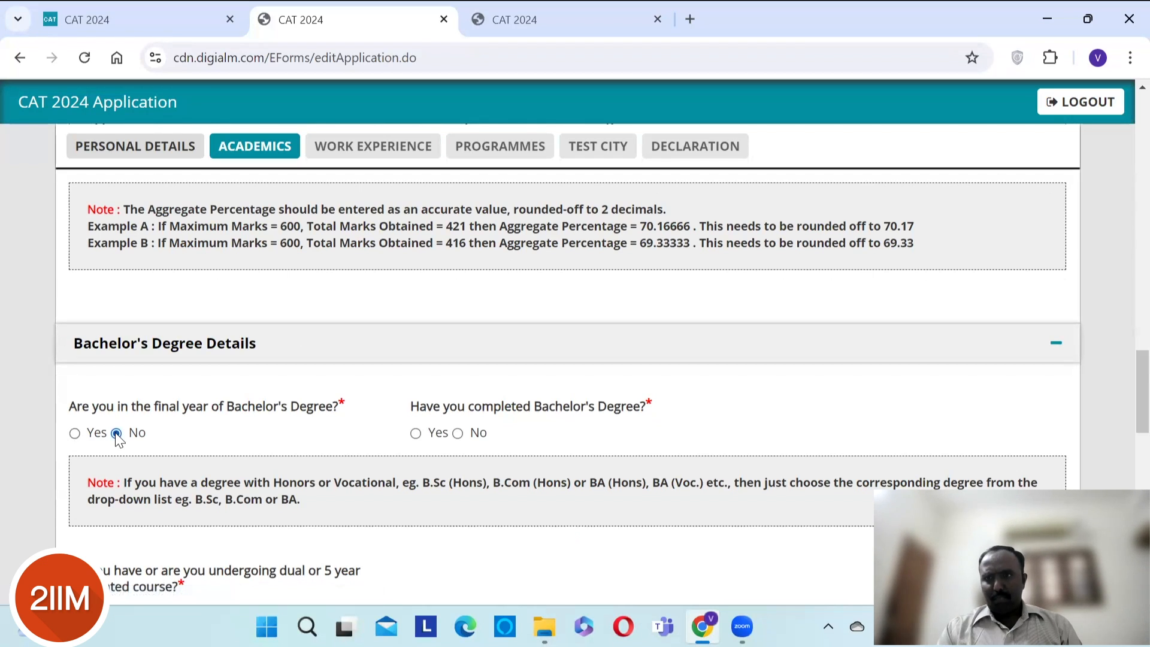
{"action": "left_click", "coordinate": [75, 433]}
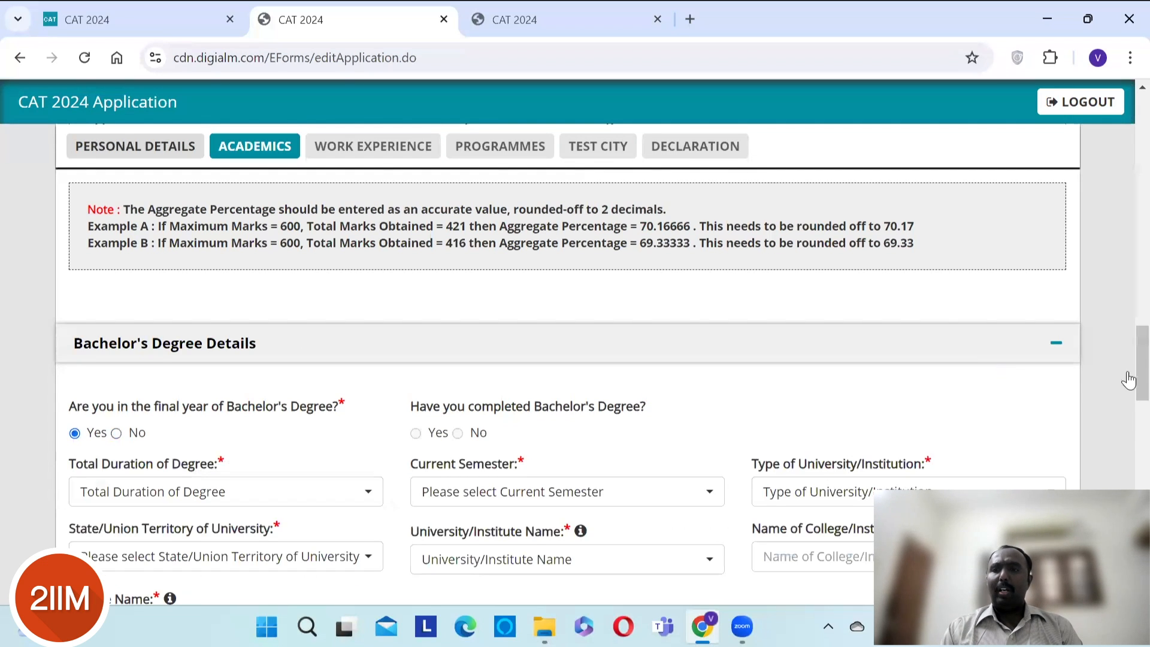
{"action": "scroll", "coordinate": [1125, 388], "scroll_direction": "down", "scroll_amount": 5}
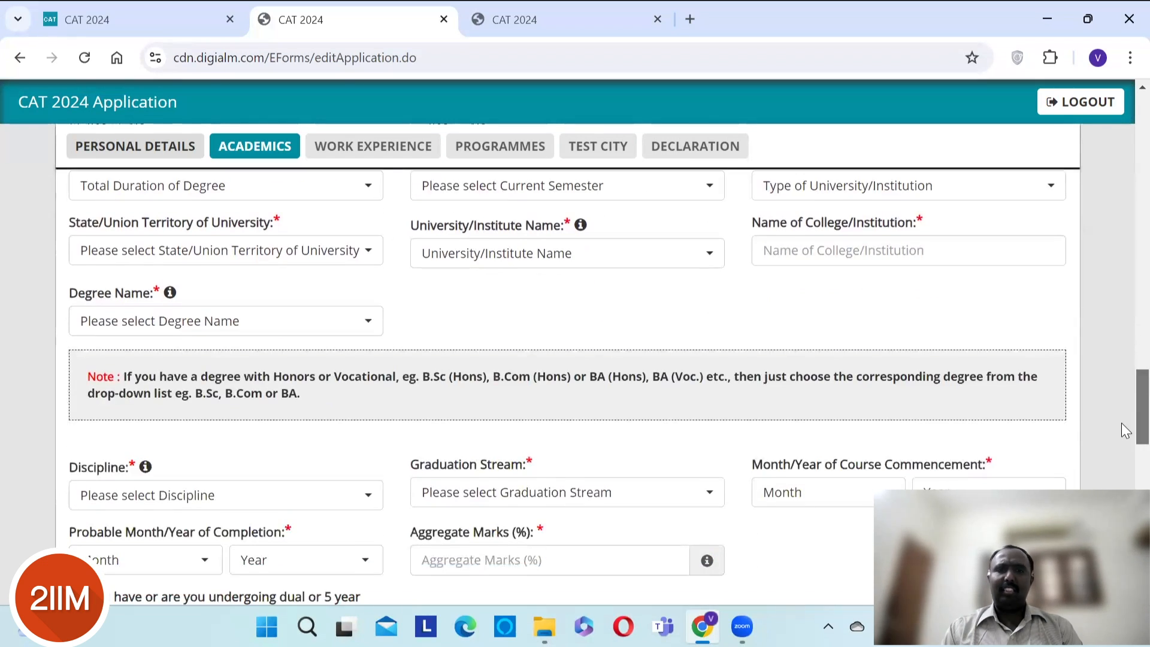
{"action": "scroll", "coordinate": [1125, 430], "scroll_direction": "down", "scroll_amount": 2}
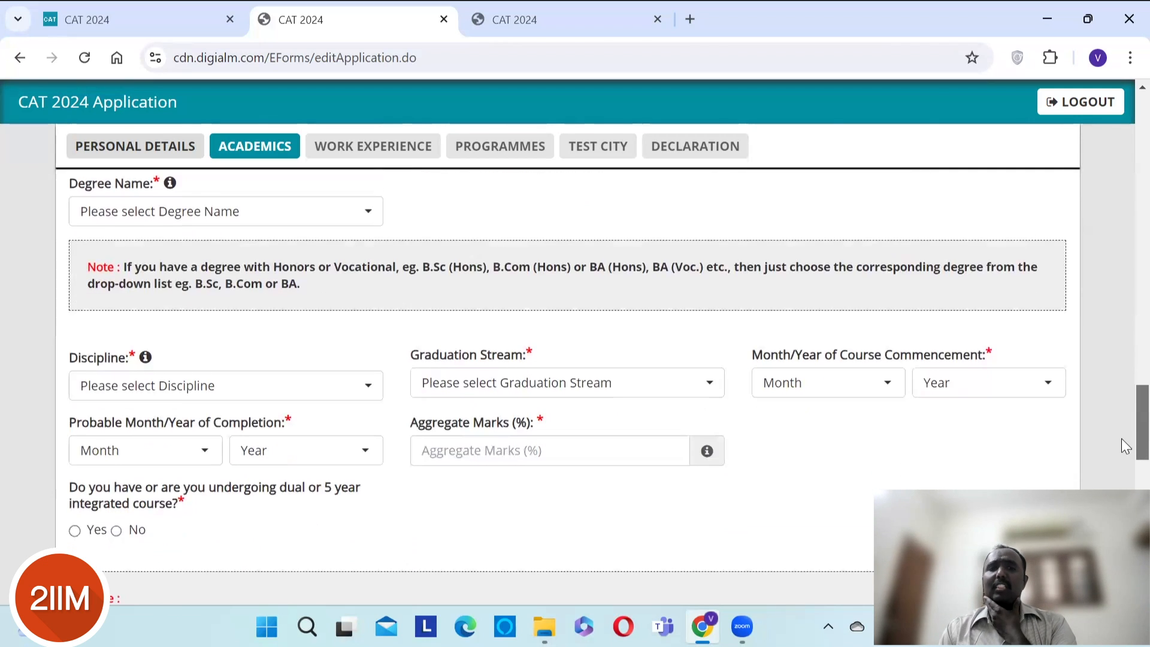
{"action": "scroll", "coordinate": [1122, 417], "scroll_direction": "up", "scroll_amount": 4}
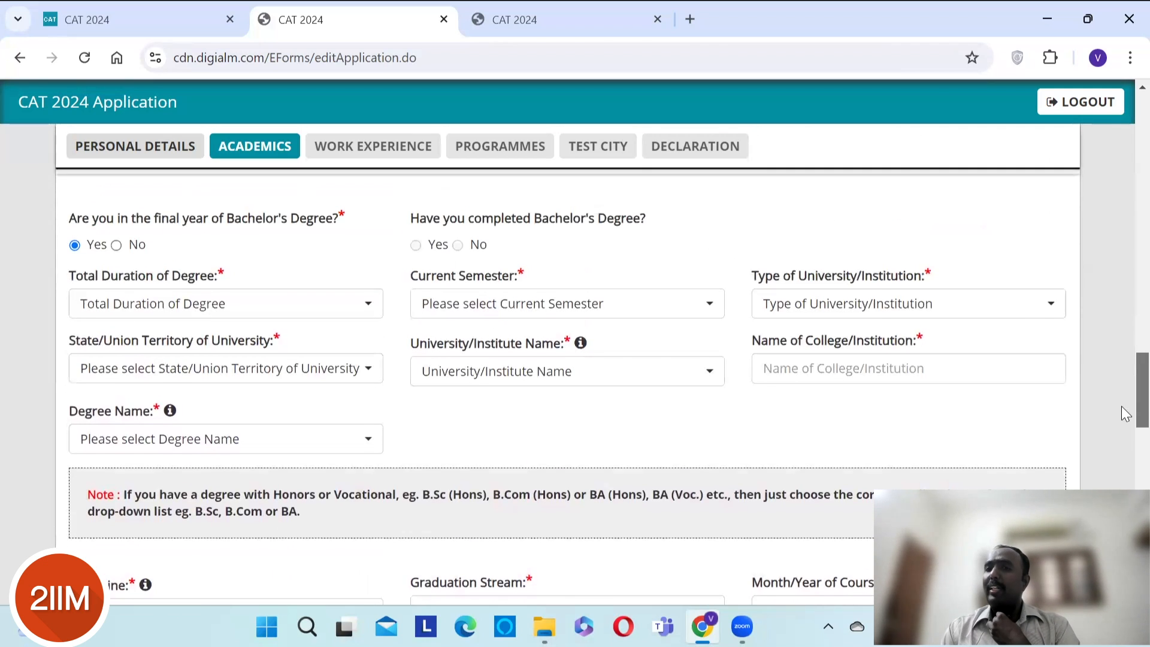
{"action": "scroll", "coordinate": [1121, 383], "scroll_direction": "up", "scroll_amount": 3}
{"action": "scroll", "coordinate": [1121, 390], "scroll_direction": "down", "scroll_amount": 1}
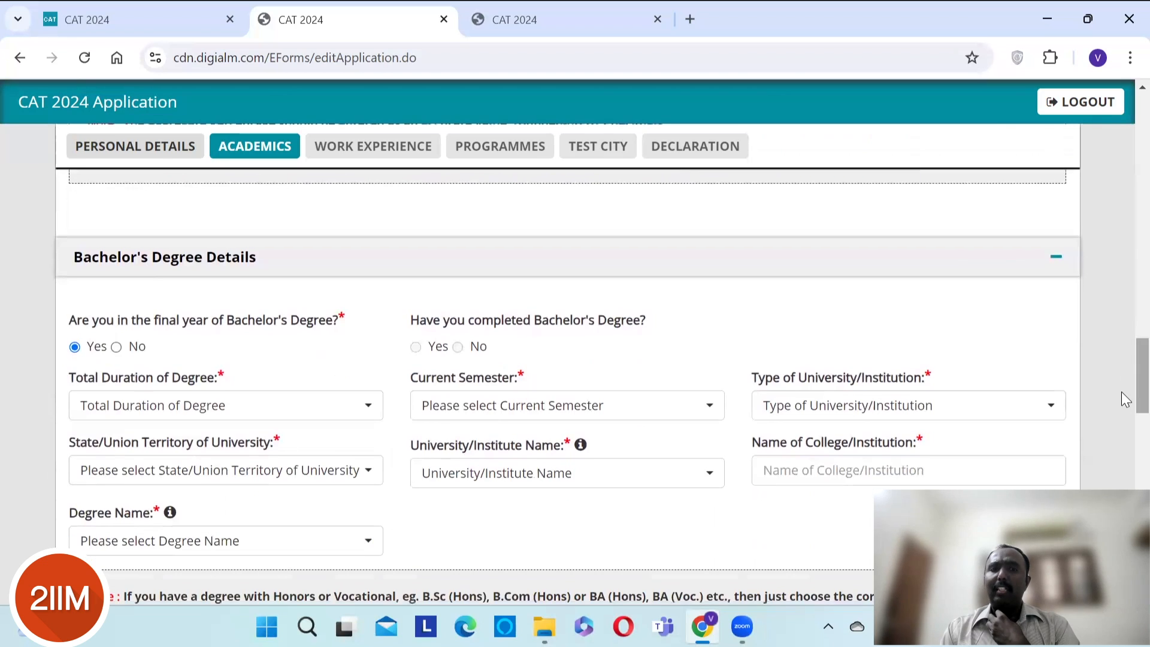
{"action": "left_click", "coordinate": [117, 347]}
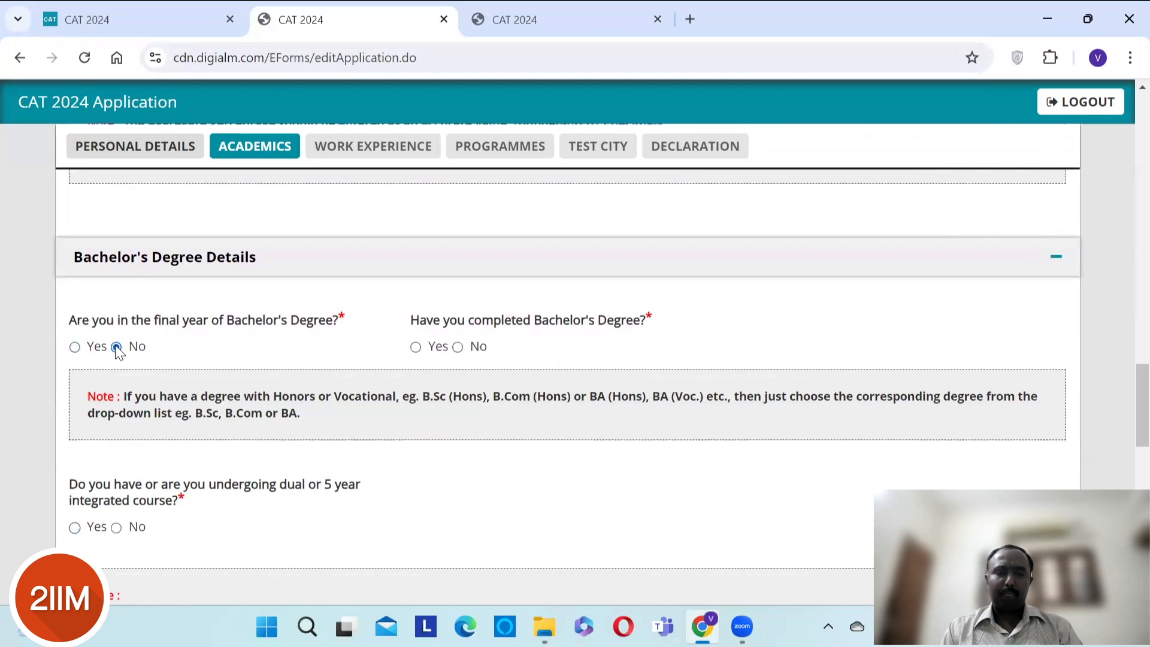
{"action": "left_click", "coordinate": [415, 349]}
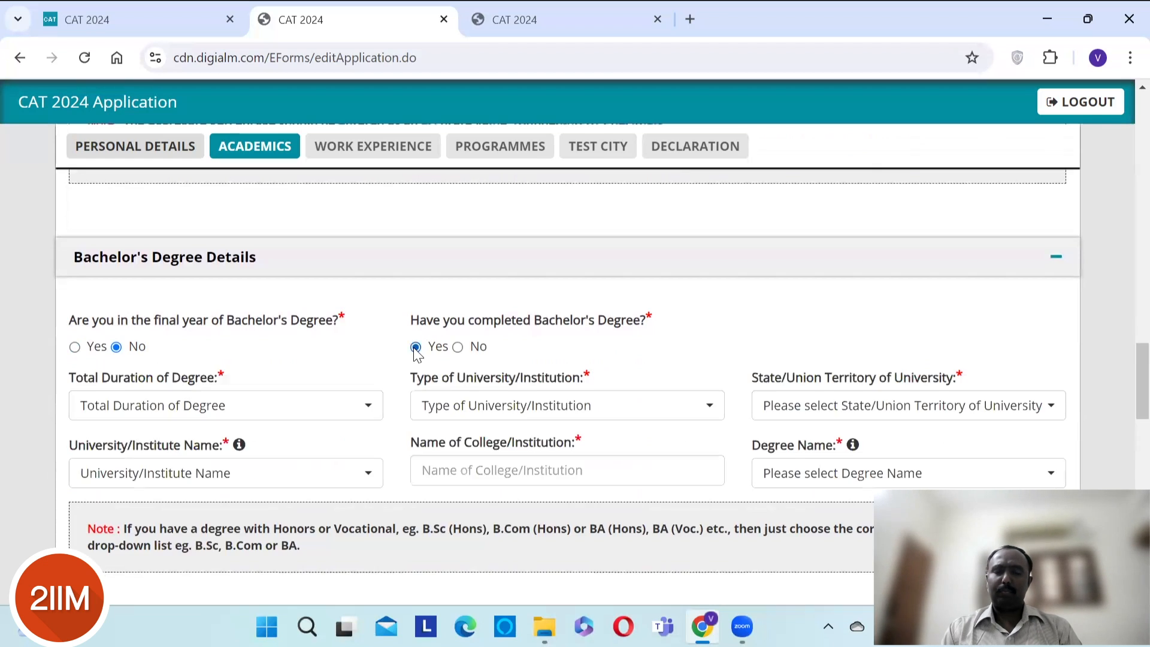
- Set degree duration to 4 Years, university type State University, state Tamil Nadu
{"action": "left_click", "coordinate": [248, 405]}
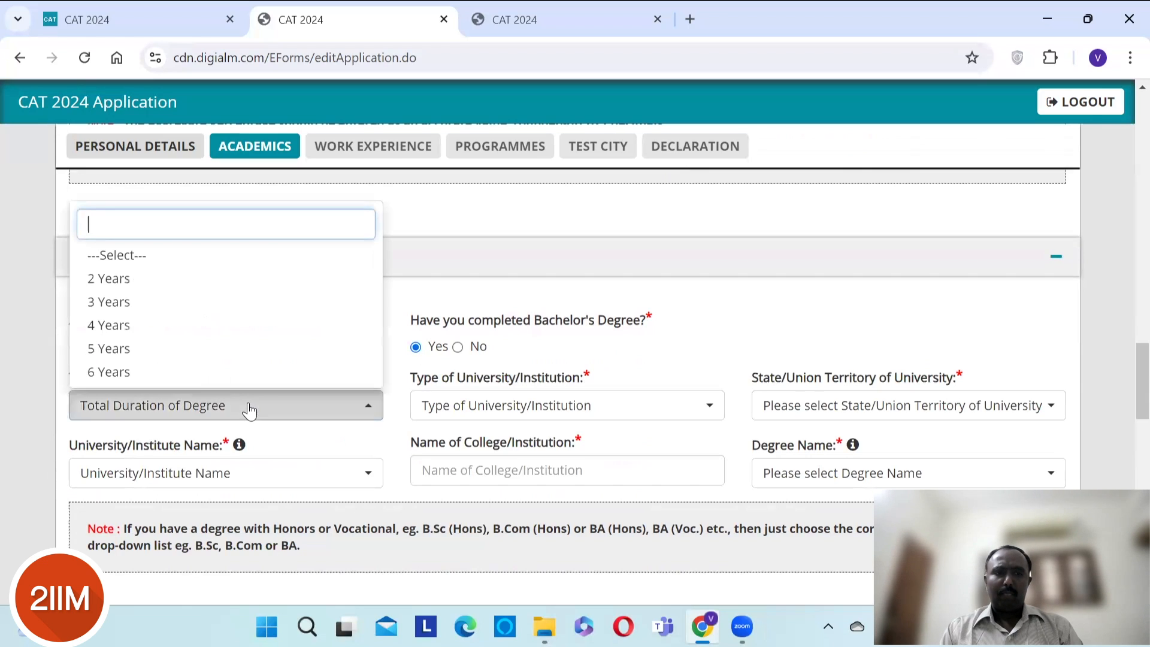
{"action": "left_click", "coordinate": [198, 328]}
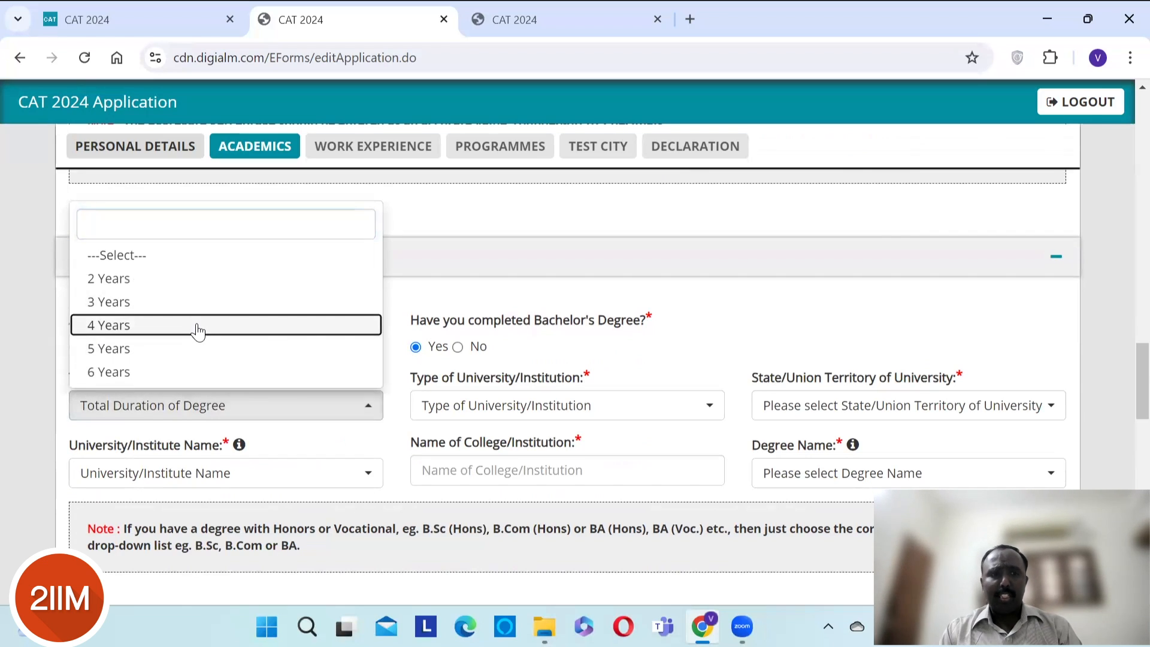
{"action": "left_click", "coordinate": [197, 326]}
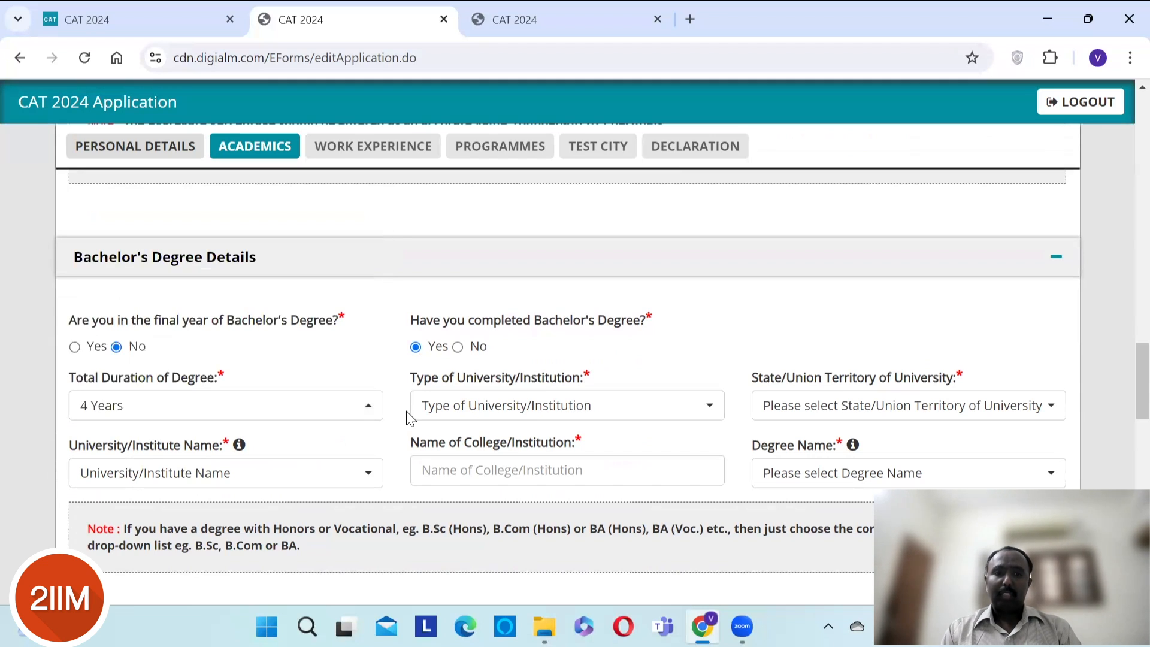
{"action": "left_click", "coordinate": [512, 410]}
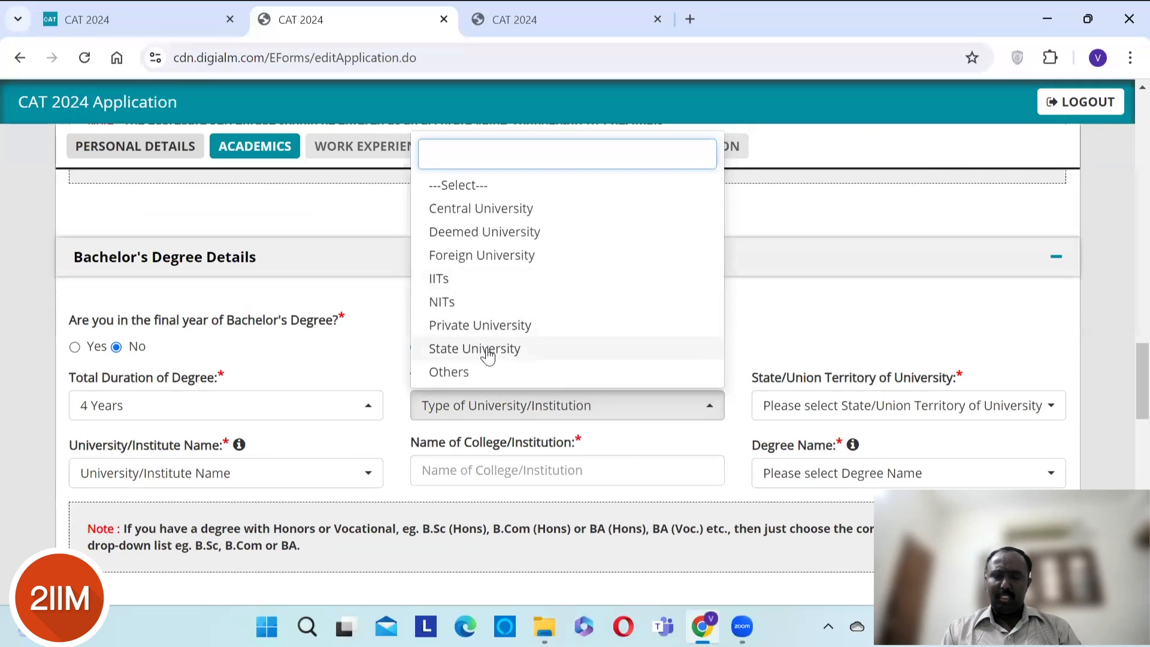
{"action": "left_click", "coordinate": [830, 366]}
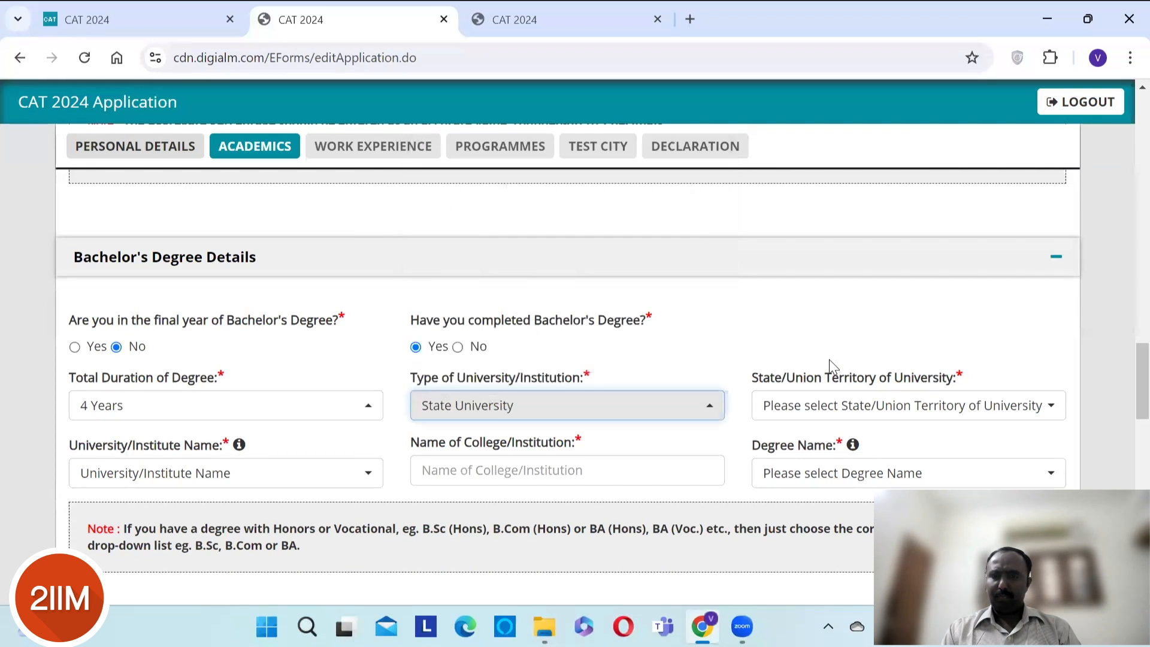
{"action": "left_click", "coordinate": [852, 412]}
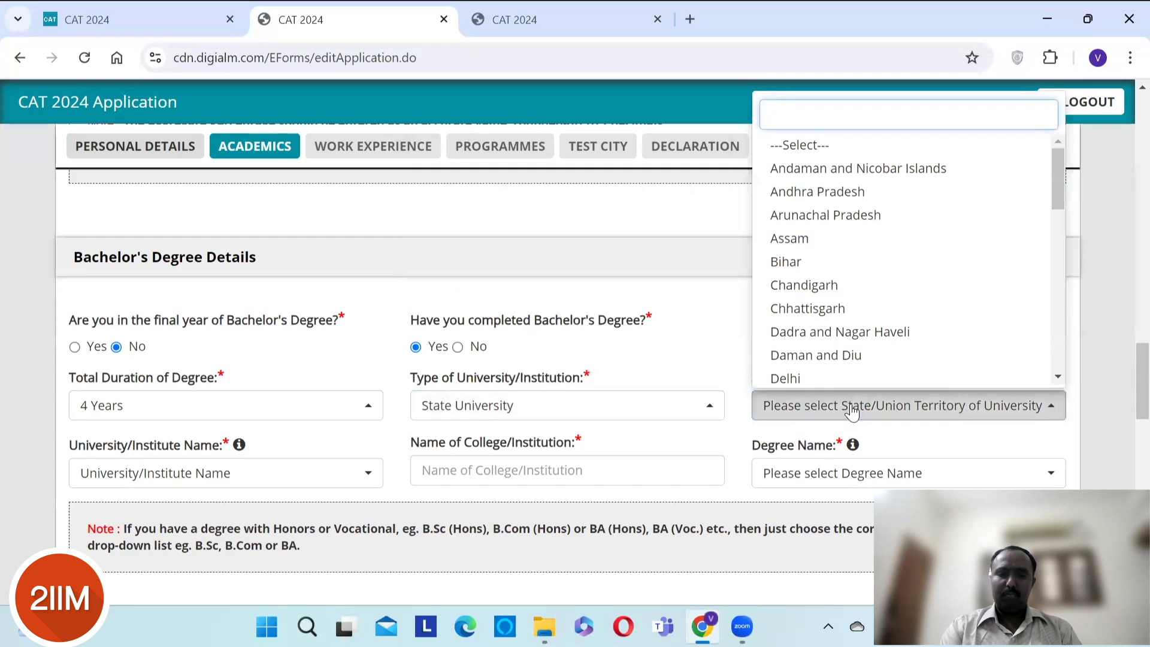
{"action": "type", "text": "tama"}
{"action": "key", "text": "BackSpace"}
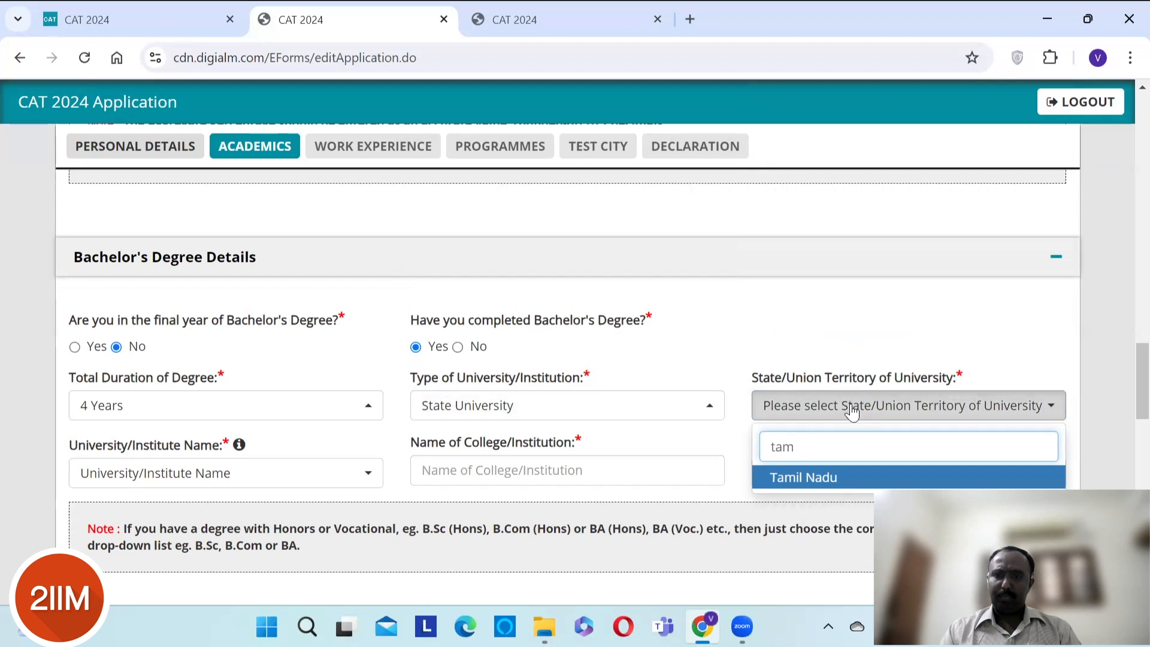
{"action": "key", "text": "Return"}
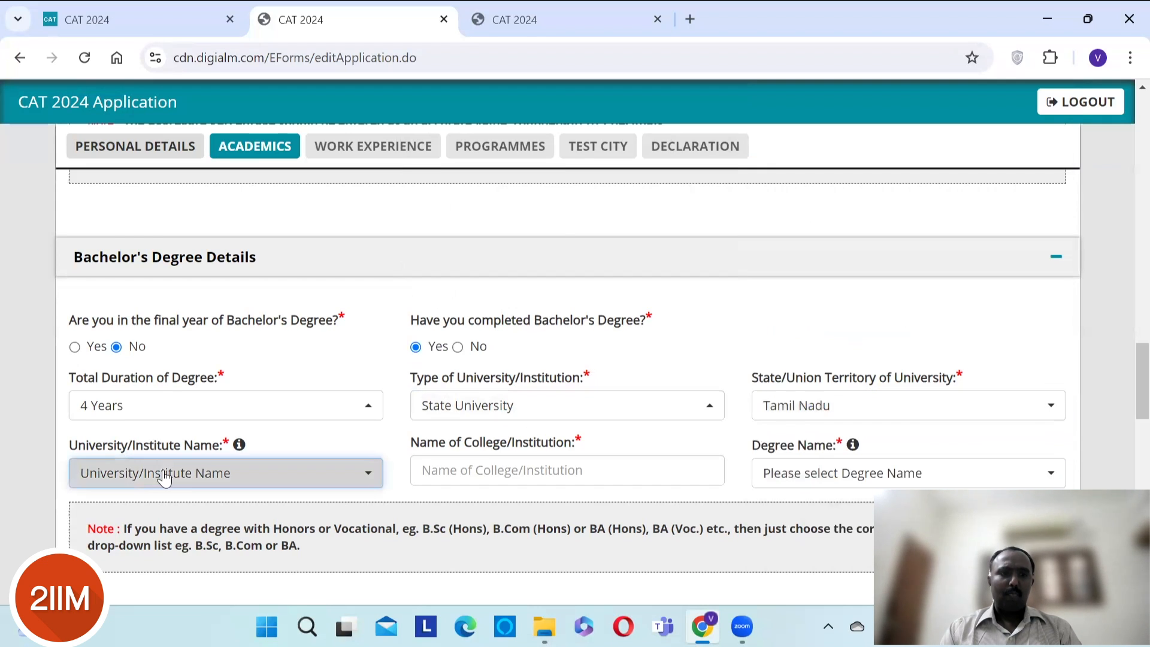
- Choose Anna as the University/Institute Name
{"action": "left_click", "coordinate": [164, 477]}
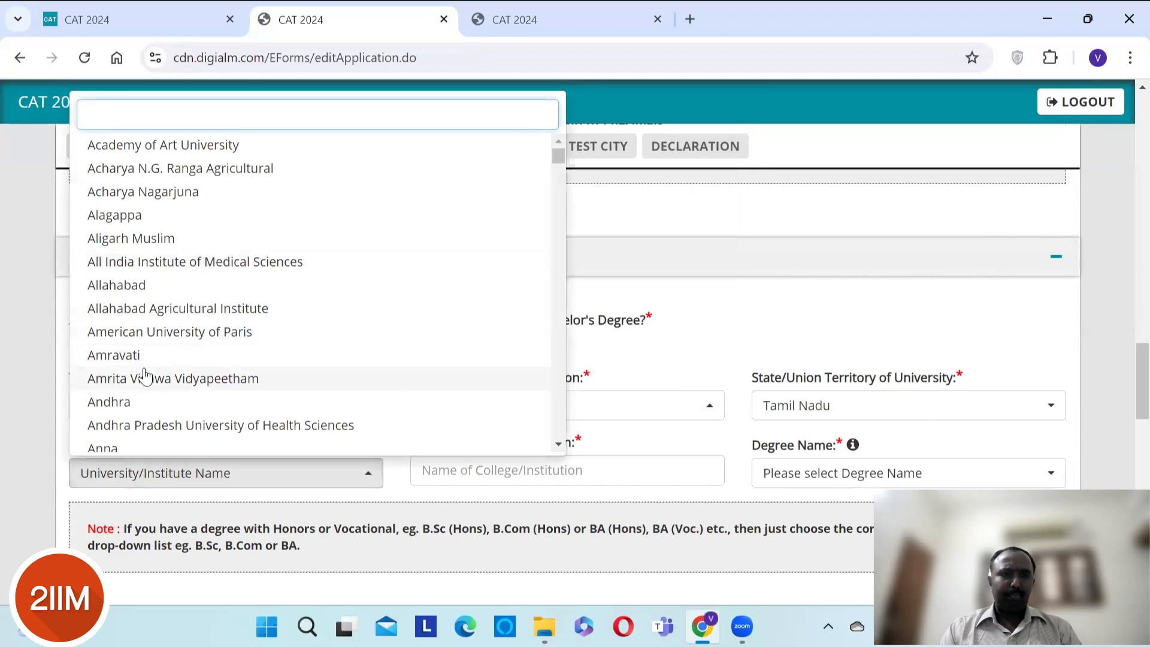
{"action": "left_click", "coordinate": [121, 453]}
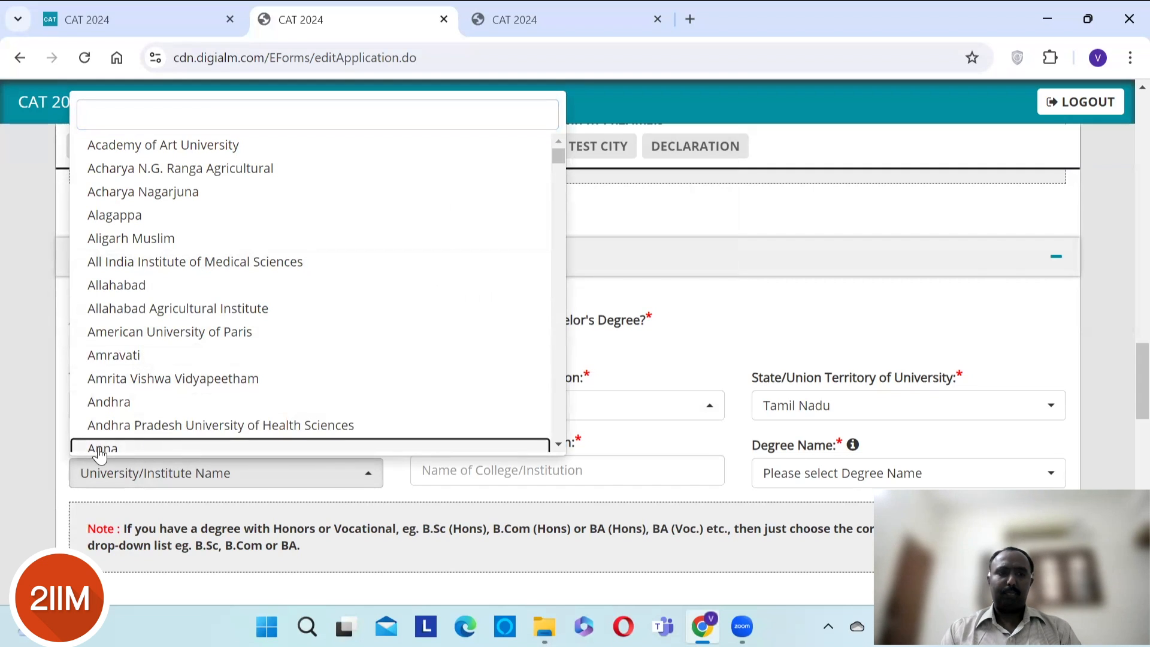
{"action": "left_click", "coordinate": [100, 455]}
{"action": "left_click", "coordinate": [100, 472]}
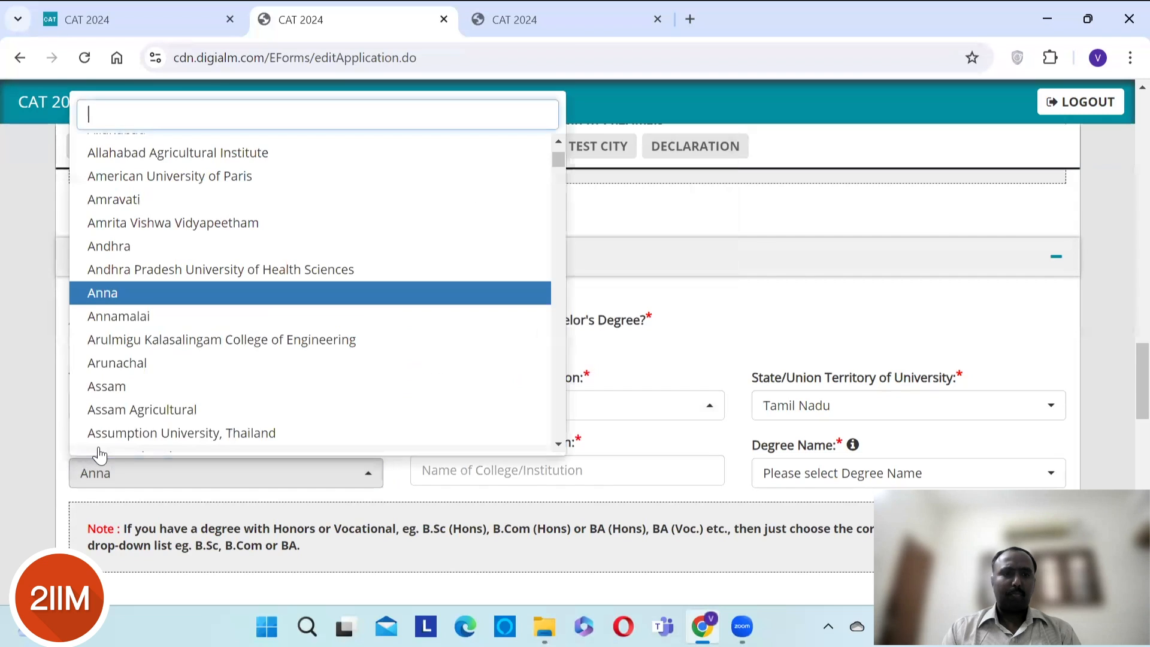
{"action": "left_click", "coordinate": [133, 301]}
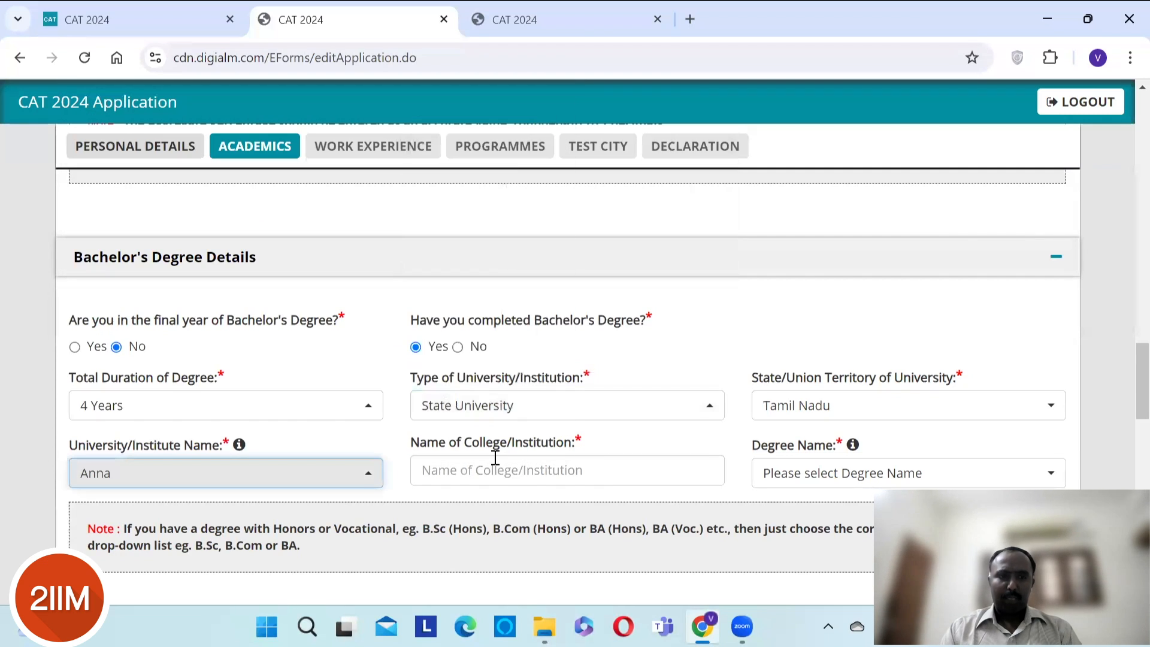
- Enter 'Tamil Nadu College Of Engineering' as the college name
{"action": "left_click", "coordinate": [496, 473]}
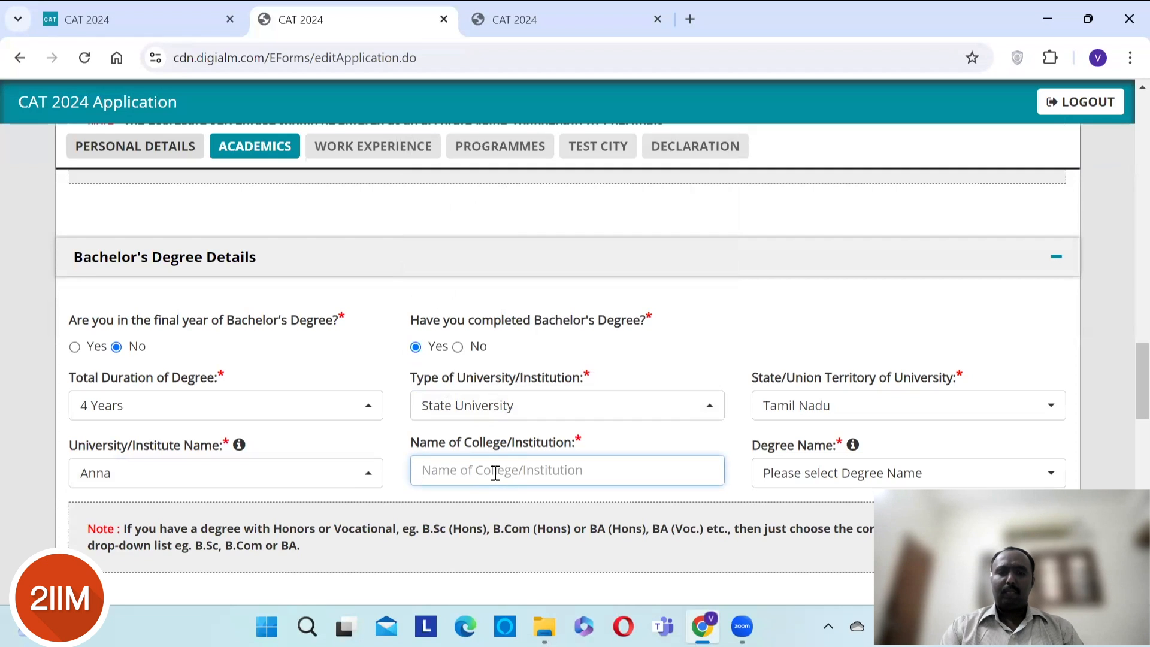
{"action": "type", "text": "TAM"}
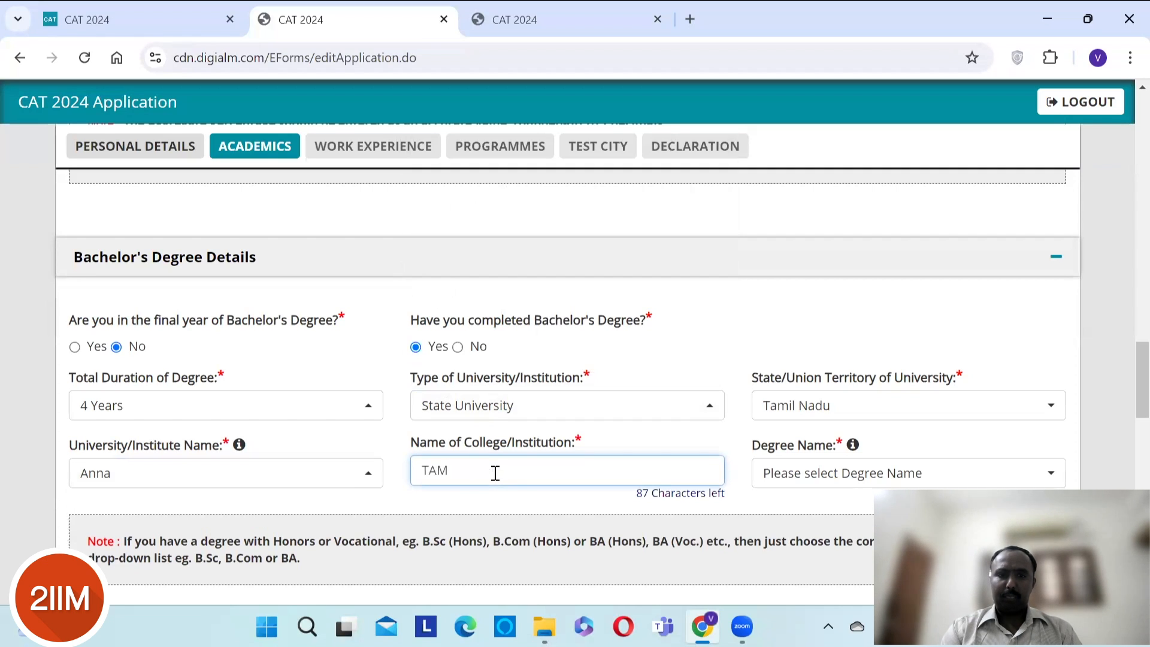
{"action": "type", "text": "I"}
{"action": "key", "text": "BackSpace"}
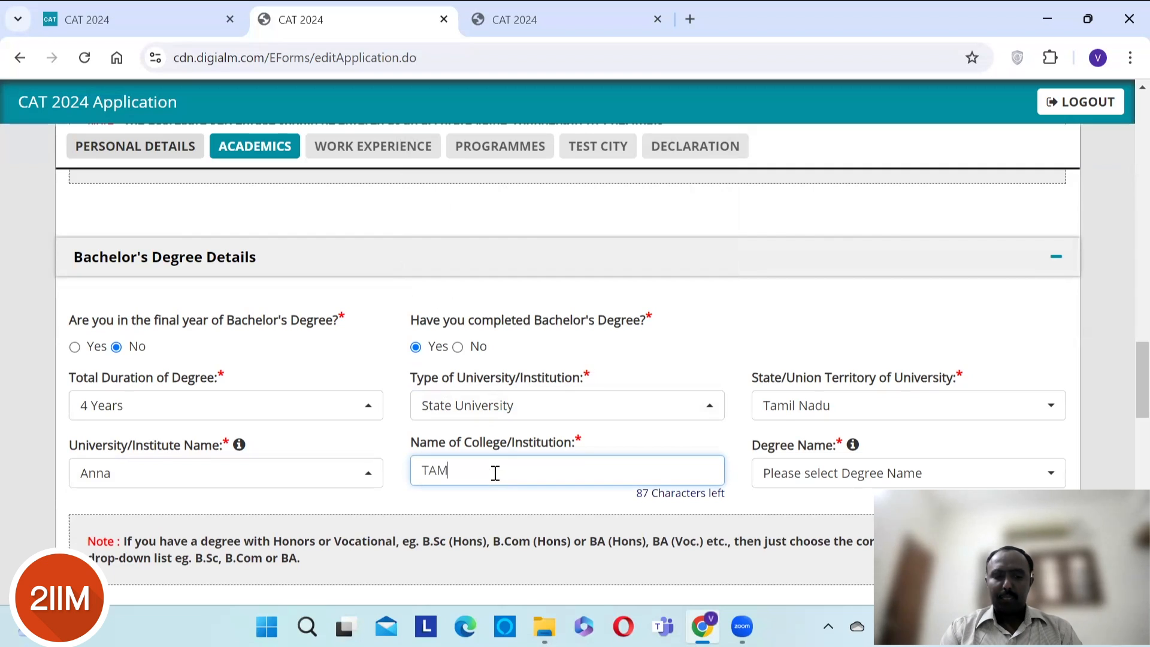
{"action": "key", "text": "Caps_Lock"}
{"action": "key", "text": "BackSpace"}
{"action": "key", "text": "BackSpace"}
{"action": "type", "text": "amil Na"}
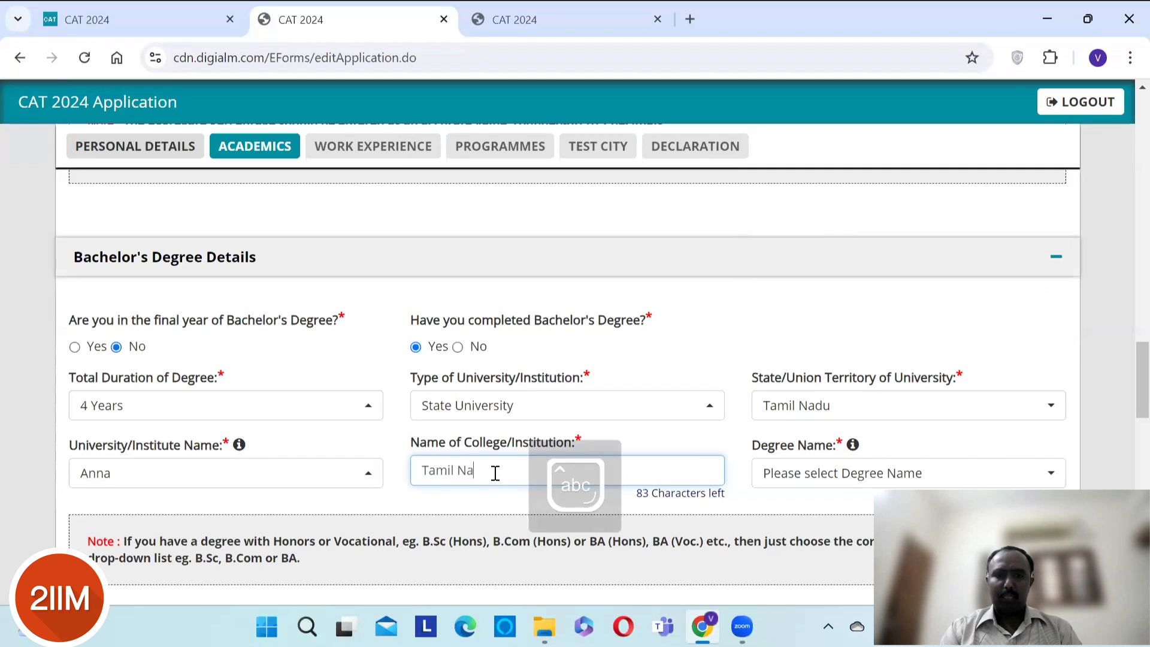
{"action": "type", "text": "du College of"}
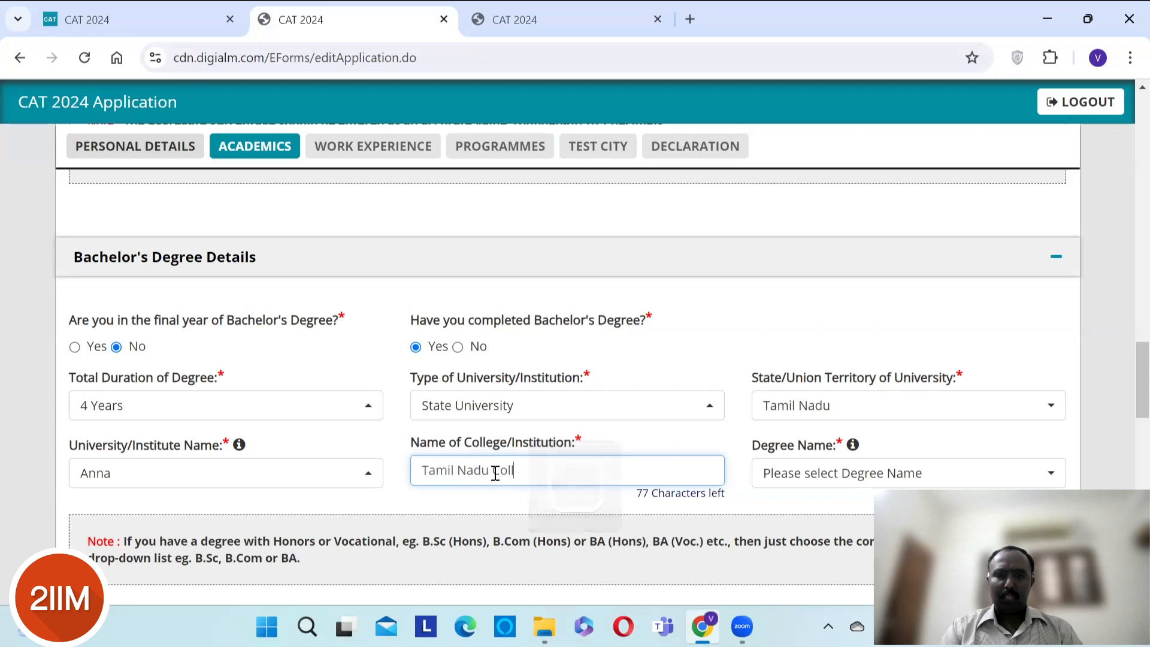
{"action": "key", "text": "BackSpace"}
{"action": "key", "text": "BackSpace"}
{"action": "type", "text": "Of eng"}
{"action": "key", "text": "BackSpace"}
{"action": "key", "text": "BackSpace"}
{"action": "key", "text": "BackSpace"}
{"action": "type", "text": "Enginge"}
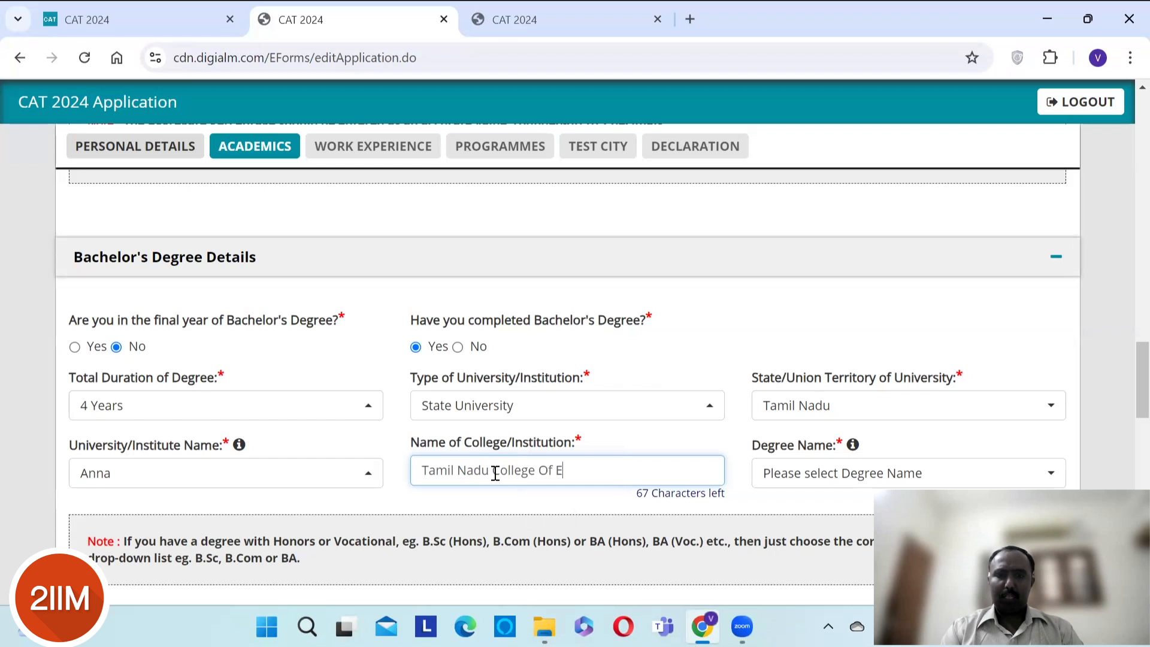
{"action": "key", "text": "BackSpace"}
{"action": "key", "text": "BackSpace"}
{"action": "type", "text": "eering"}
{"action": "key", "text": "Tab"}
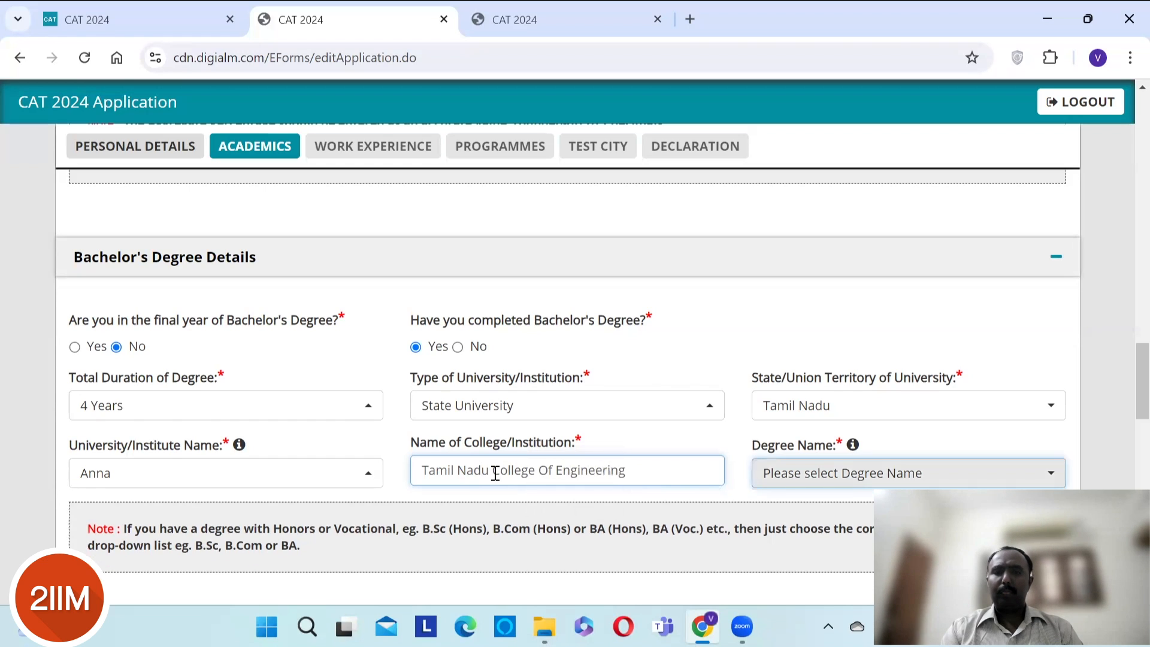
{"action": "key", "text": "space"}
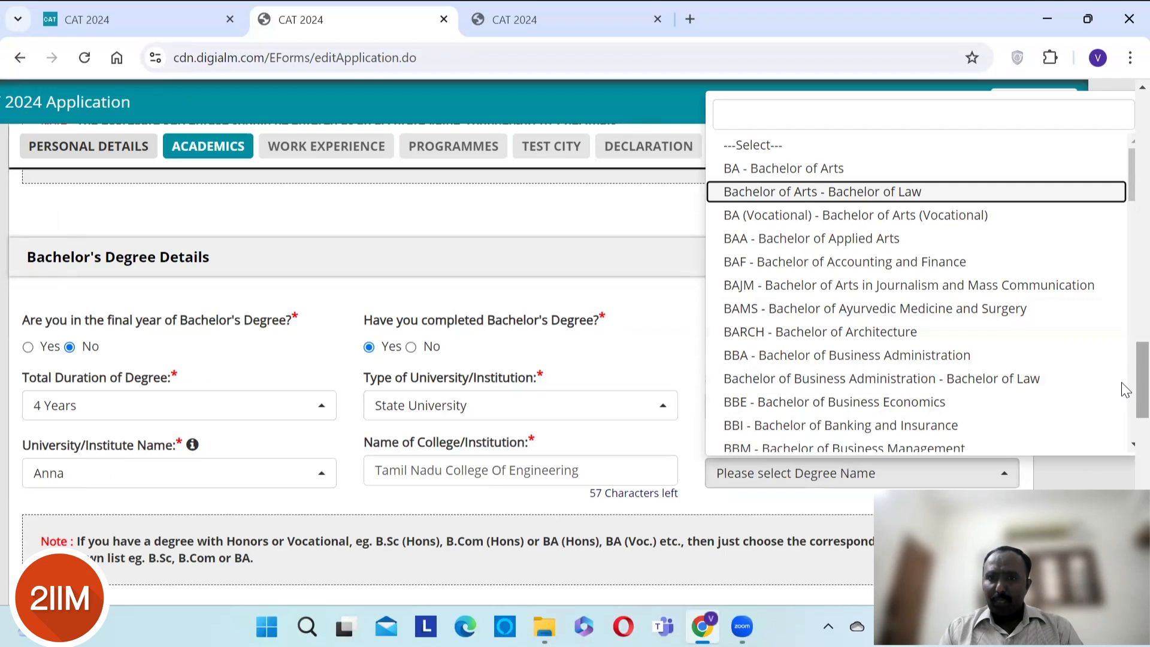
- Set the degree to BE - Bachelor of Engineering (any)
{"action": "scroll", "coordinate": [1121, 383], "scroll_direction": "down", "scroll_amount": 3}
{"action": "scroll", "coordinate": [1121, 386], "scroll_direction": "up", "scroll_amount": 2}
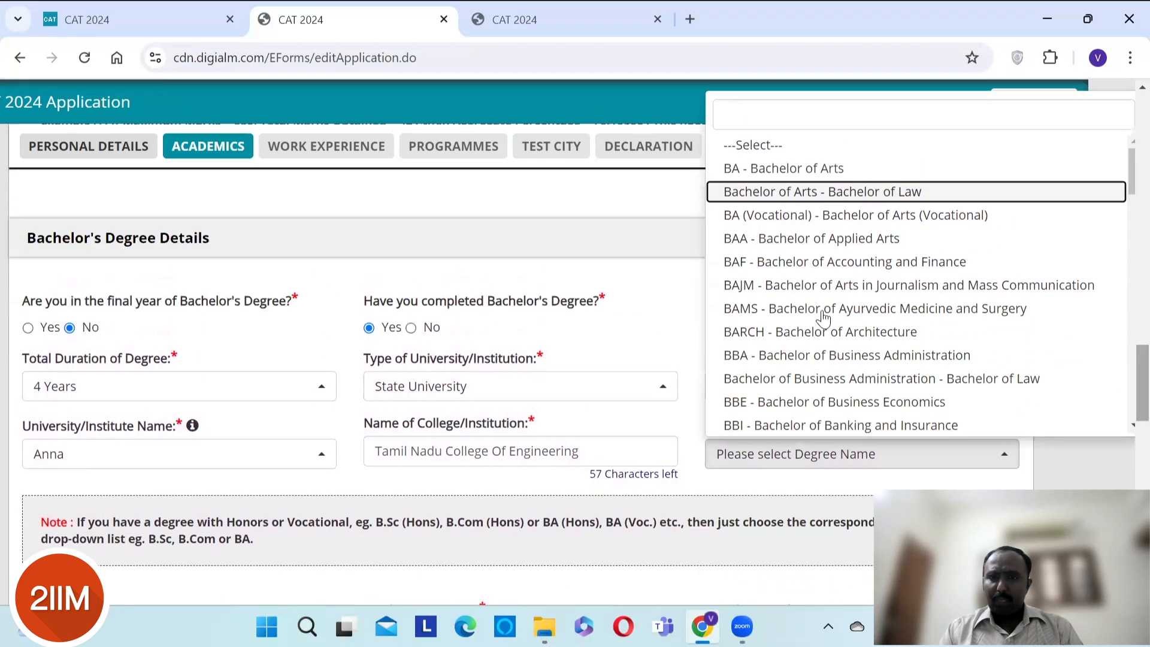
{"action": "key", "text": "Down"}
{"action": "key", "text": "Down"}
{"action": "key", "text": "Down"}
{"action": "key", "text": "Down"}
{"action": "key", "text": "Down"}
{"action": "key", "text": "Down"}
{"action": "key", "text": "Down"}
{"action": "key", "text": "Down"}
{"action": "key", "text": "Down"}
{"action": "key", "text": "Down"}
{"action": "key", "text": "Down"}
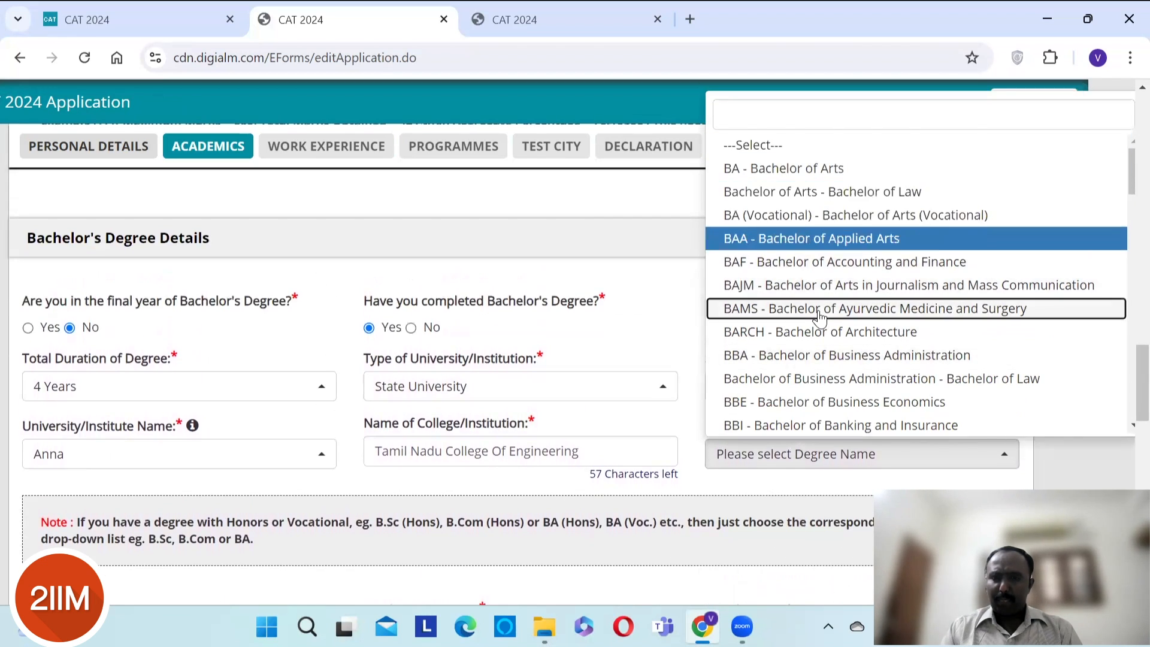
{"action": "key", "text": "Down"}
{"action": "key", "text": "Down"}
{"action": "key", "text": "Down"}
{"action": "key", "text": "Down"}
{"action": "key", "text": "Down"}
{"action": "key", "text": "Down"}
{"action": "key", "text": "Down"}
{"action": "key", "text": "Down"}
{"action": "key", "text": "Down"}
{"action": "key", "text": "Down"}
{"action": "key", "text": "Down"}
{"action": "key", "text": "Down"}
{"action": "key", "text": "Down"}
{"action": "key", "text": "Down"}
{"action": "key", "text": "Down"}
{"action": "key", "text": "Down"}
{"action": "key", "text": "Down"}
{"action": "key", "text": "Down"}
{"action": "key", "text": "Down"}
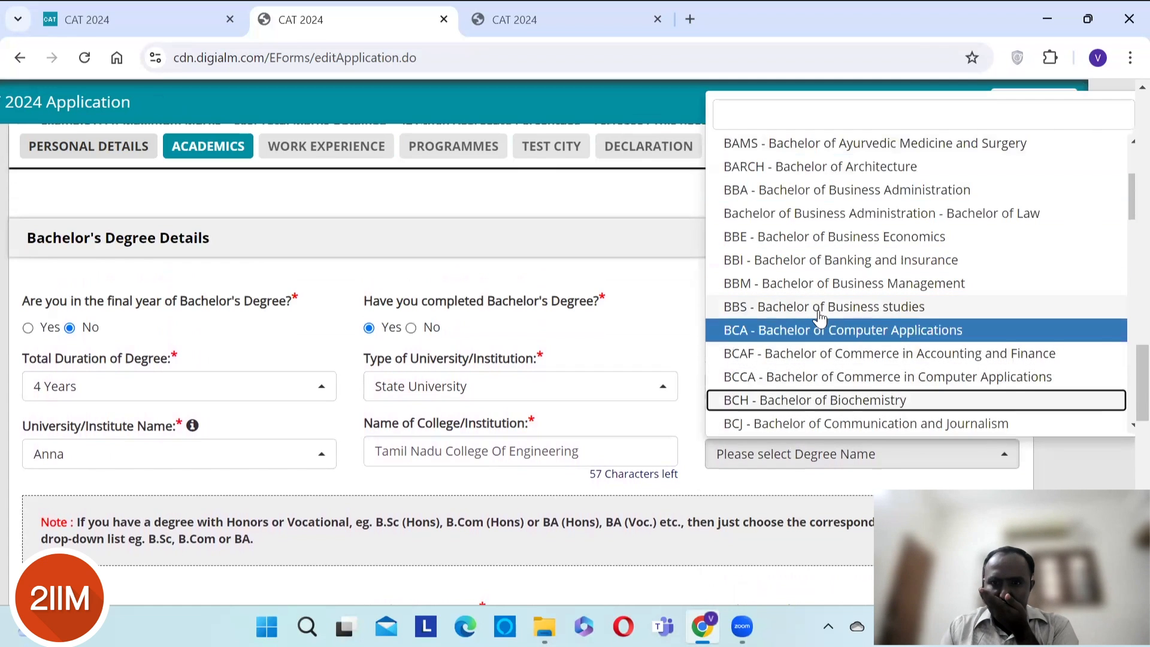
{"action": "key", "text": "Up"}
{"action": "key", "text": "Up"}
{"action": "key", "text": "Up"}
{"action": "key", "text": "Up"}
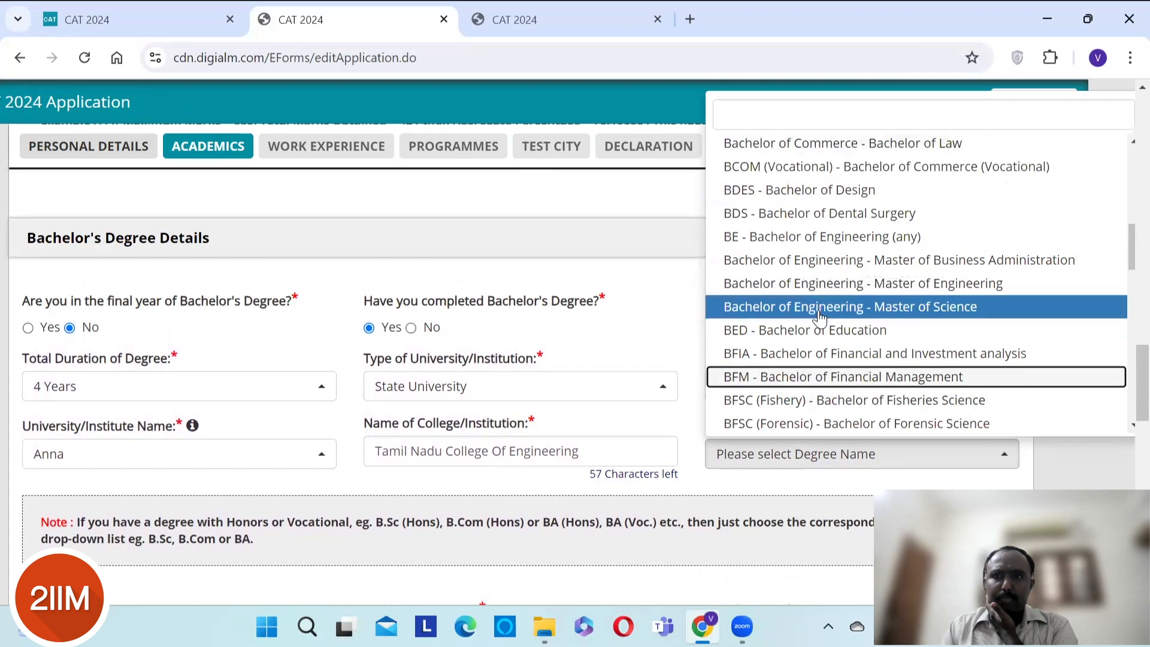
{"action": "key", "text": "Return"}
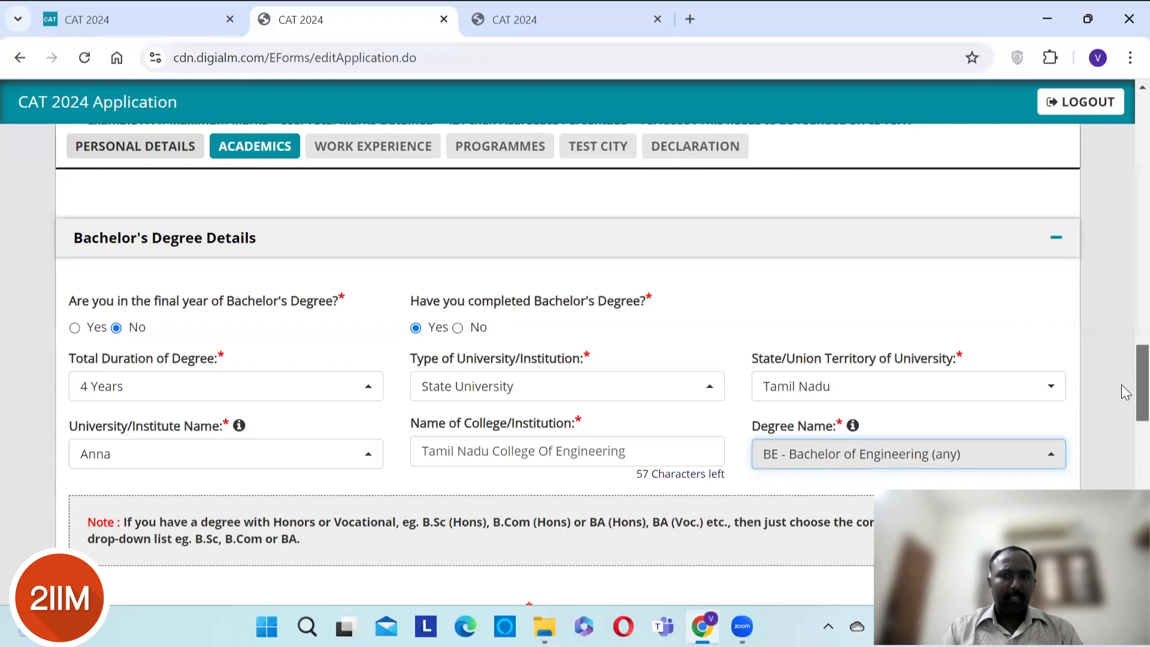
- Search the disciplines for mech, civ and other, then select Others
{"action": "scroll", "coordinate": [1123, 387], "scroll_direction": "down", "scroll_amount": 5}
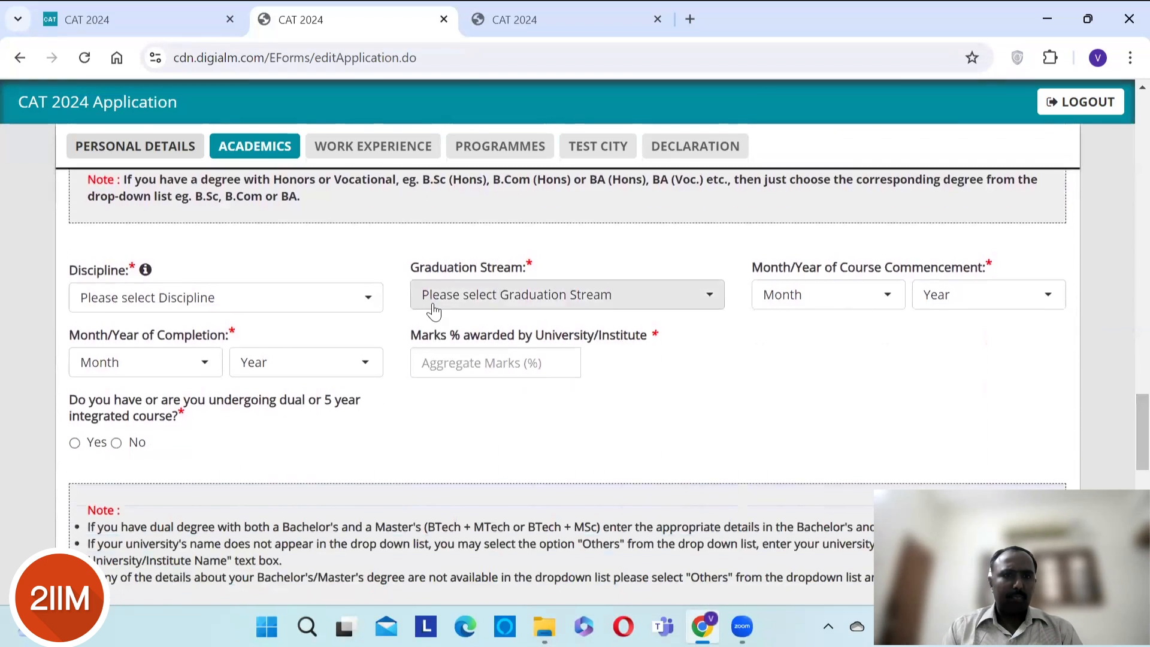
{"action": "left_click", "coordinate": [364, 299]}
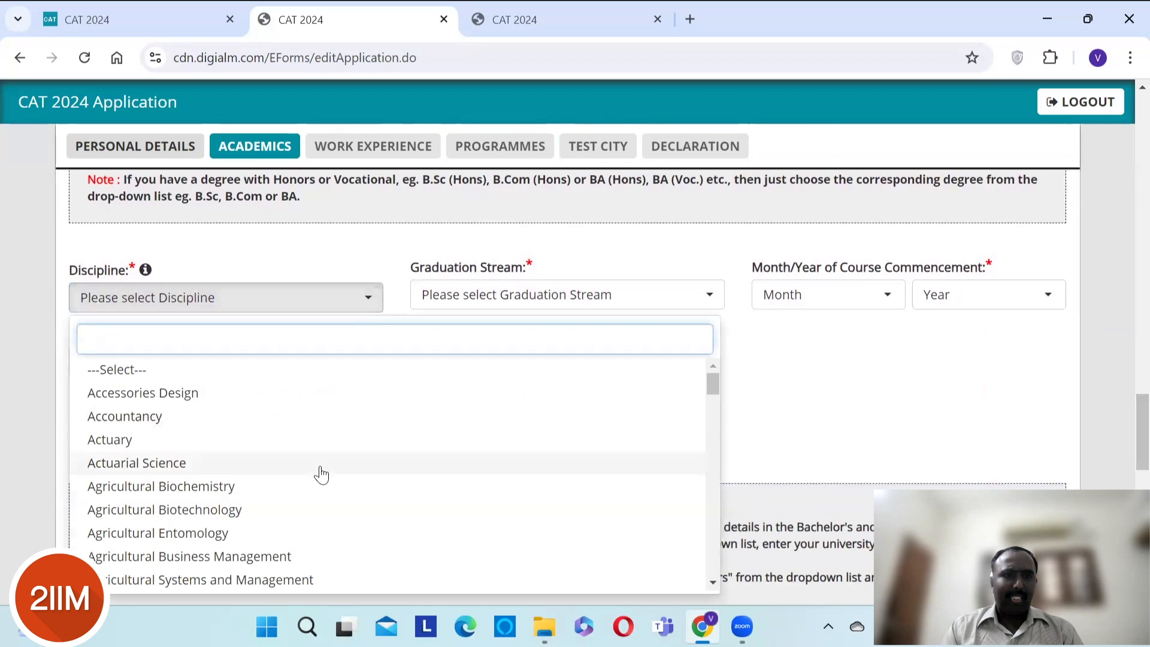
{"action": "type", "text": "me"}
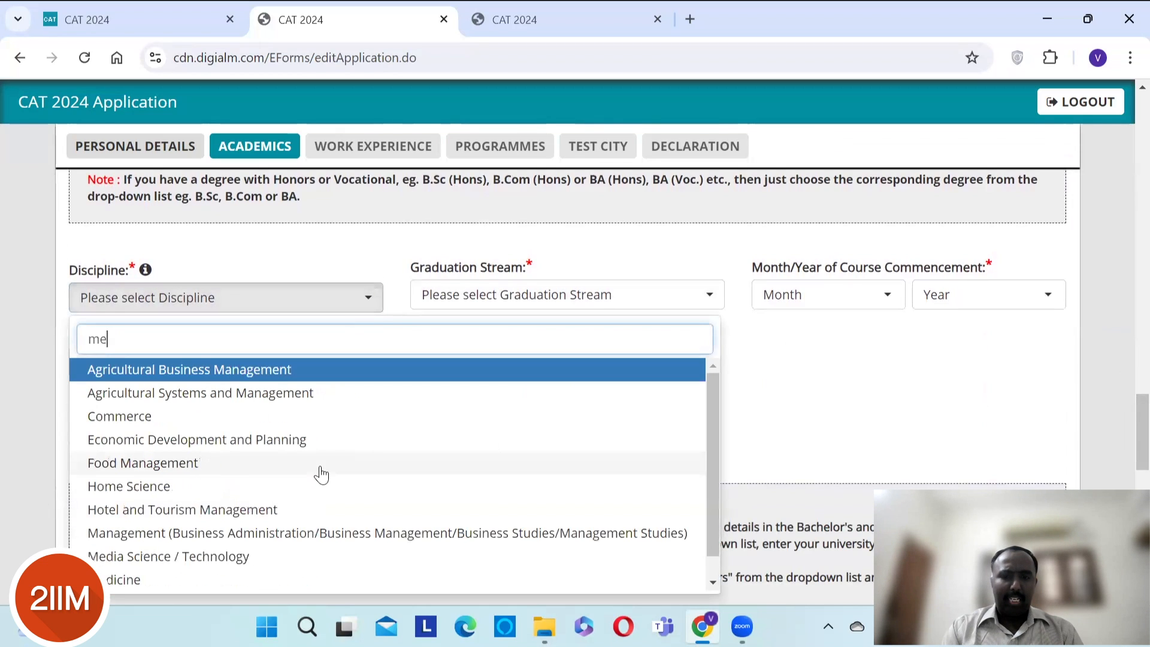
{"action": "type", "text": "chn"}
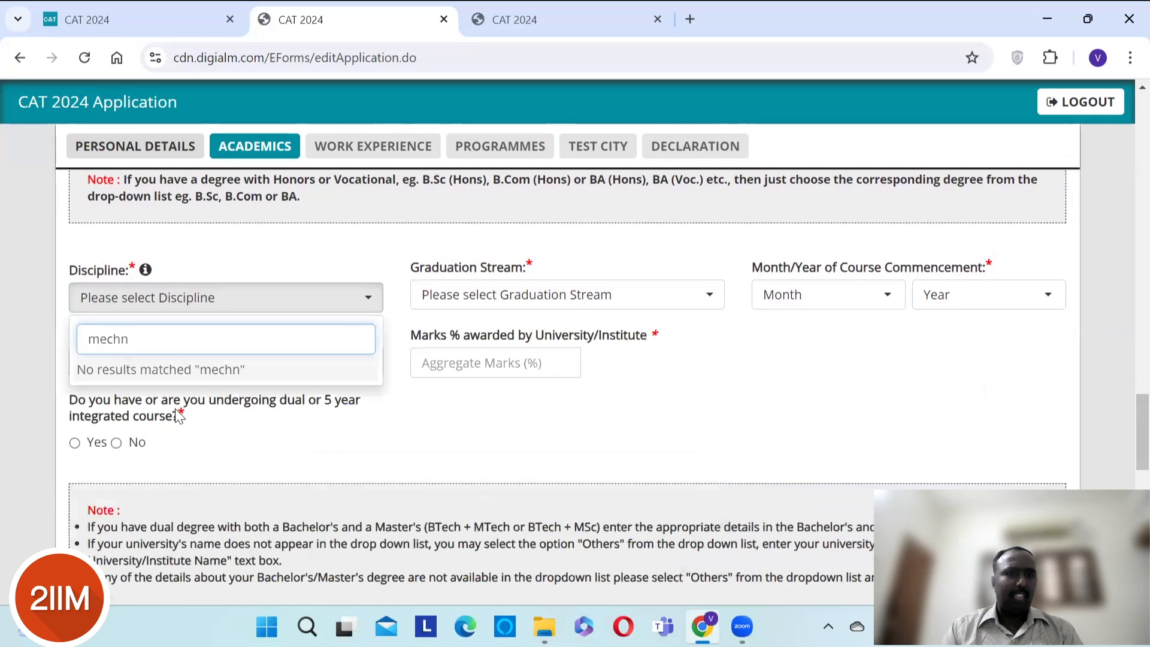
{"action": "key", "text": "BackSpace"}
{"action": "type", "text": "a"}
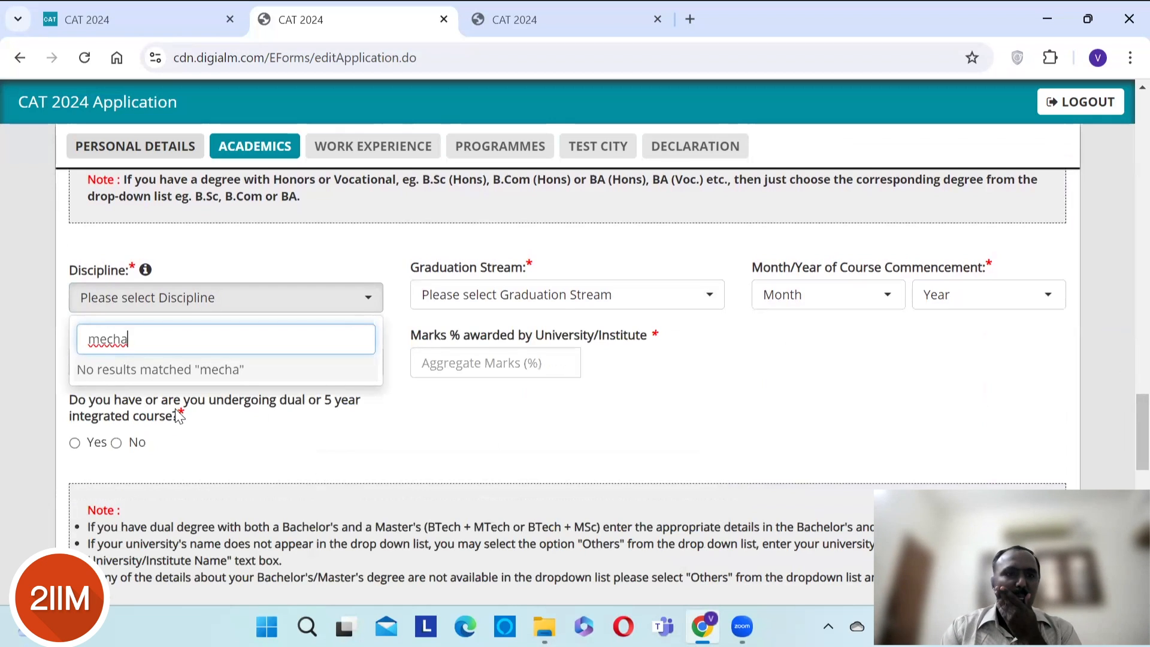
{"action": "key", "text": "BackSpace"}
{"action": "key", "text": "BackSpace"}
{"action": "key", "text": "BackSpace"}
{"action": "key", "text": "BackSpace"}
{"action": "key", "text": "BackSpace"}
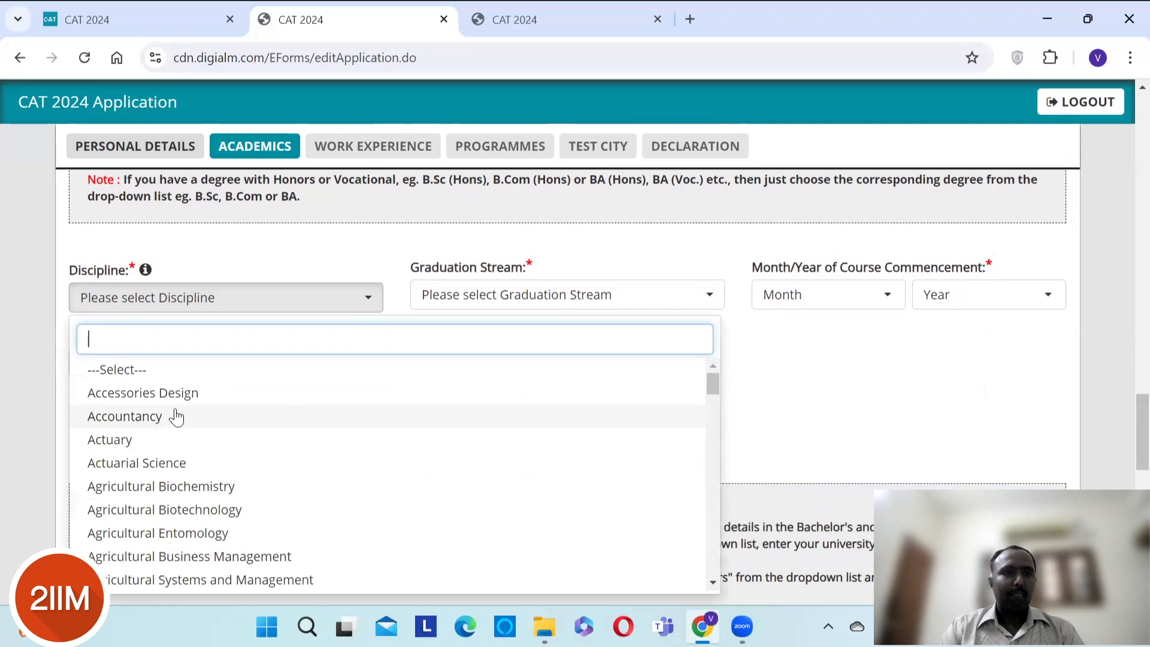
{"action": "type", "text": "civ"}
{"action": "key", "text": "BackSpace"}
{"action": "type", "text": "v"}
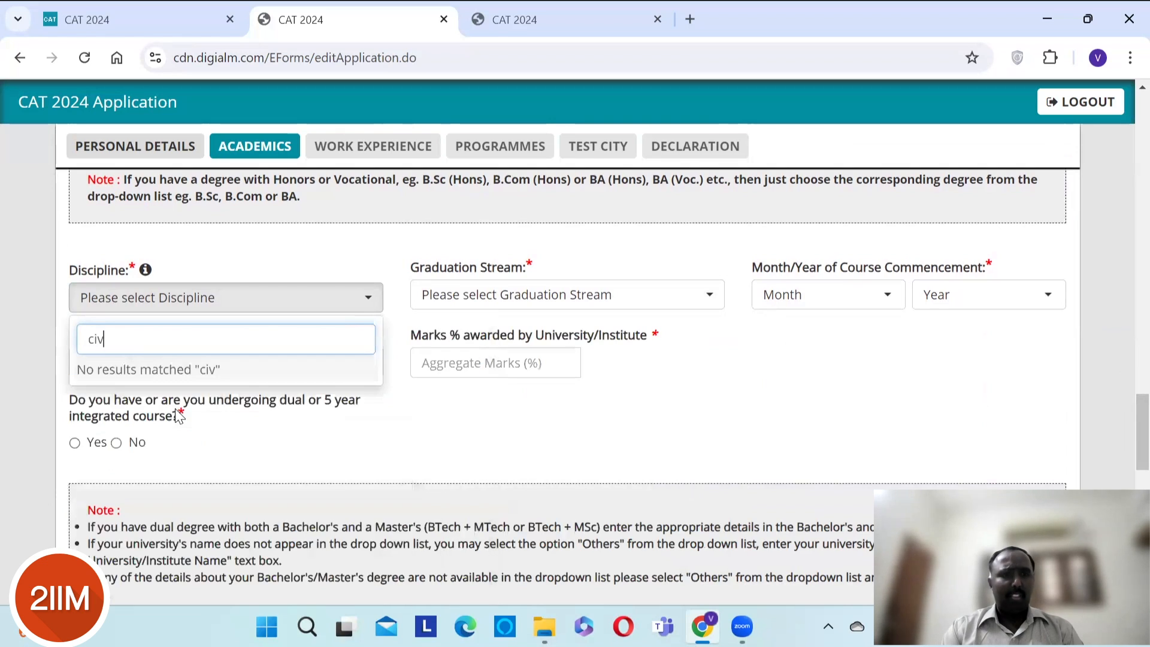
{"action": "key", "text": "BackSpace"}
{"action": "key", "text": "BackSpace"}
{"action": "key", "text": "BackSpace"}
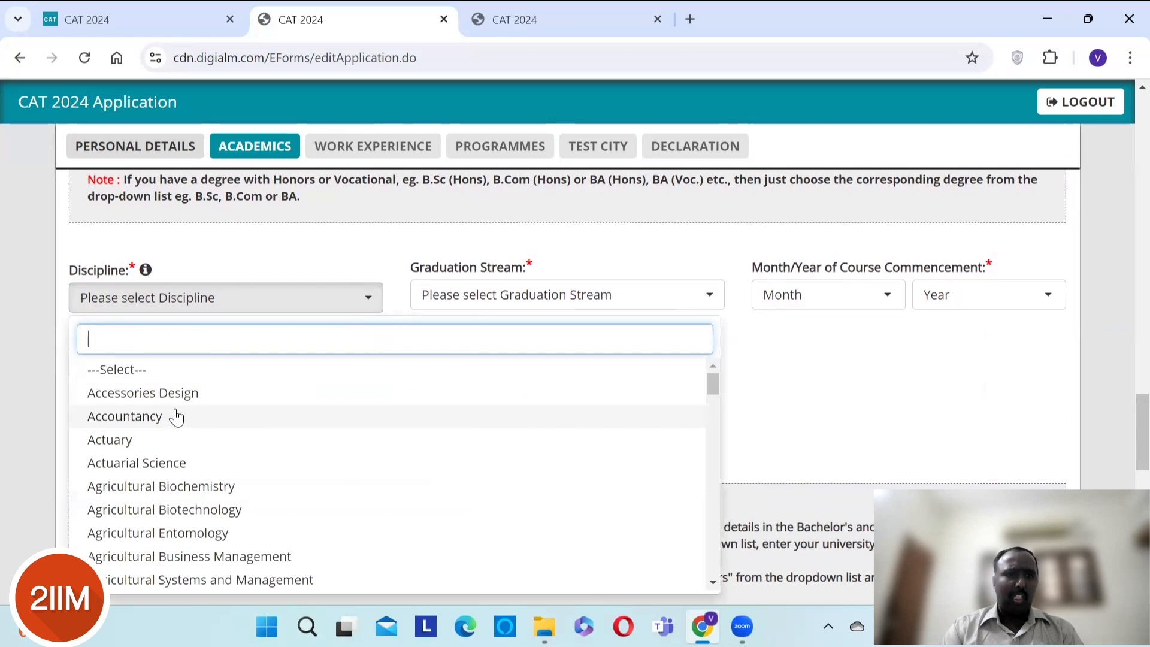
{"action": "type", "text": "other"}
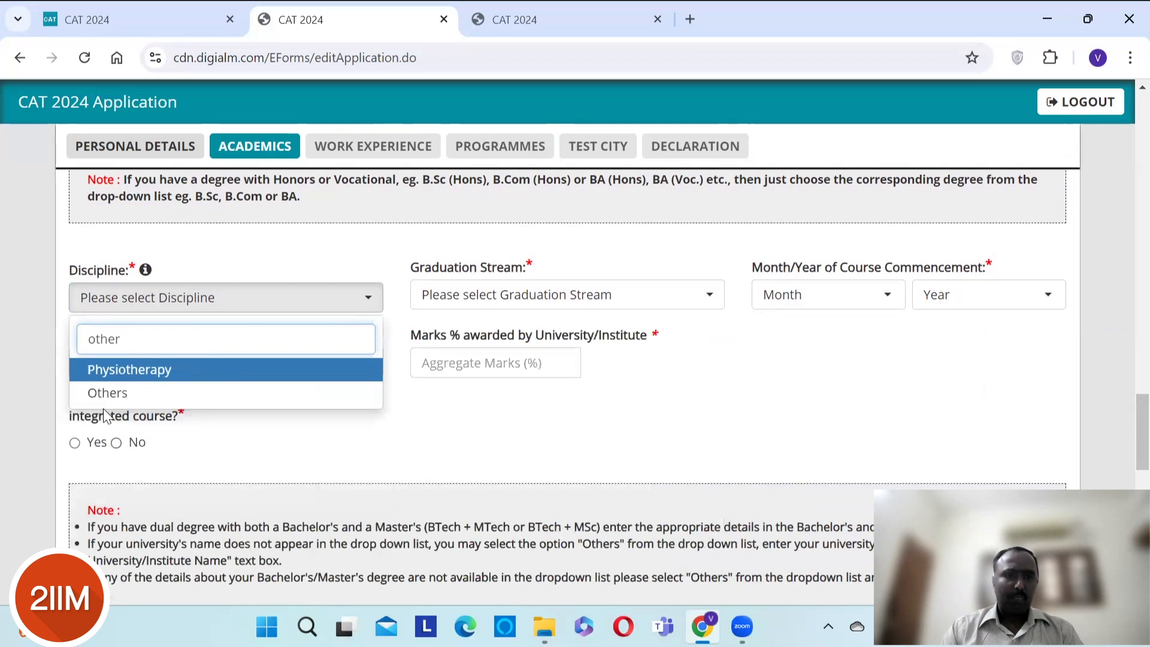
{"action": "left_click", "coordinate": [103, 394]}
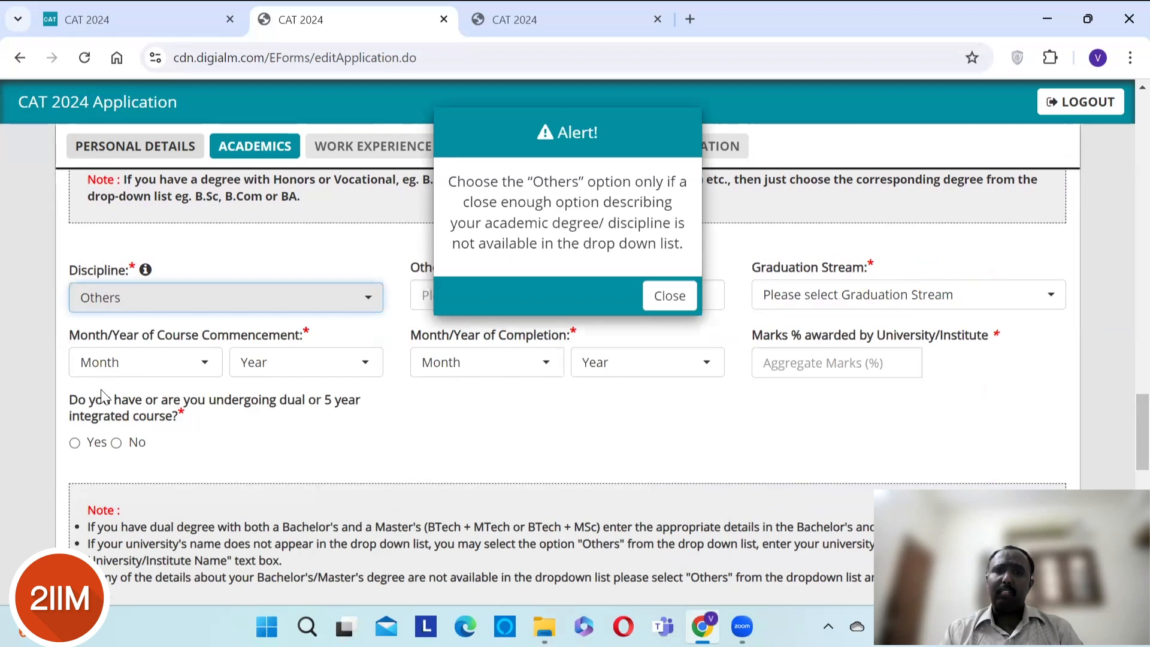
- Dismiss the Others alert, enter Mechanical as discipline name and choose Engineering stream
{"action": "left_click", "coordinate": [670, 296]}
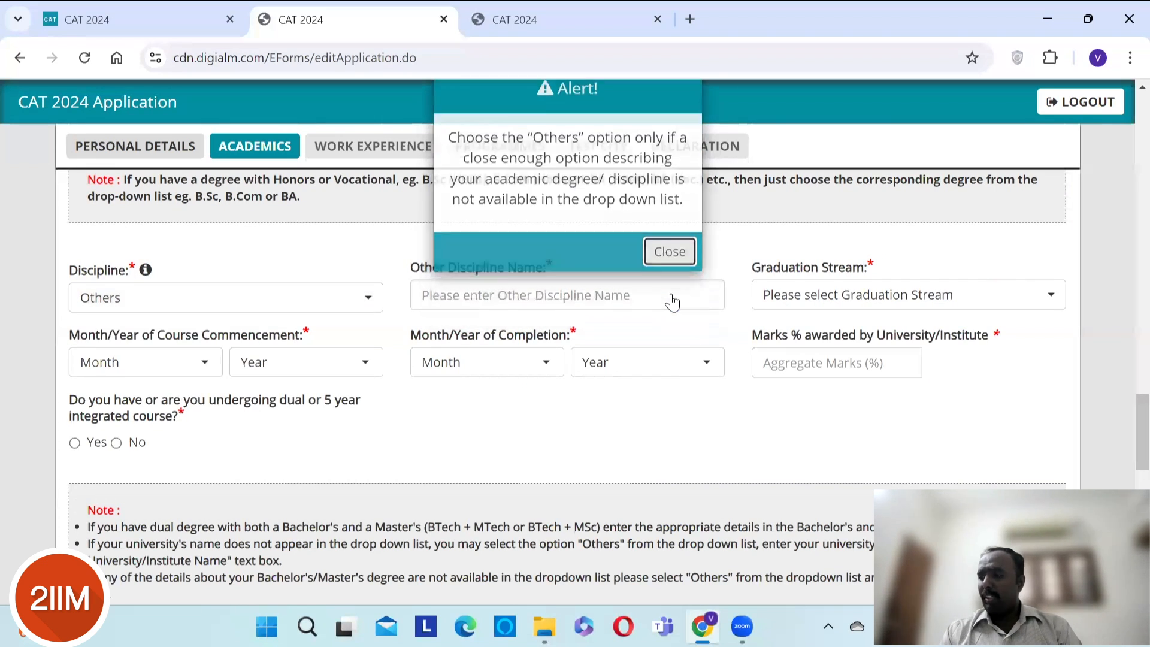
{"action": "left_click", "coordinate": [482, 305]}
{"action": "type", "text": "Mechanical"}
{"action": "key", "text": "Tab"}
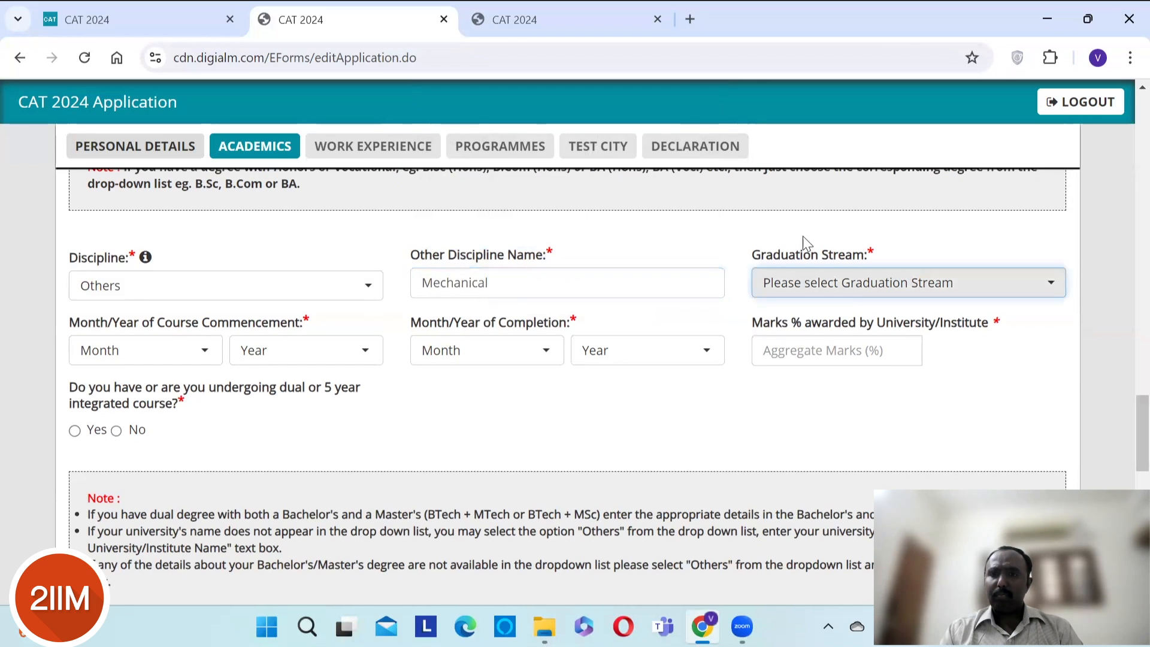
{"action": "left_click", "coordinate": [848, 291]}
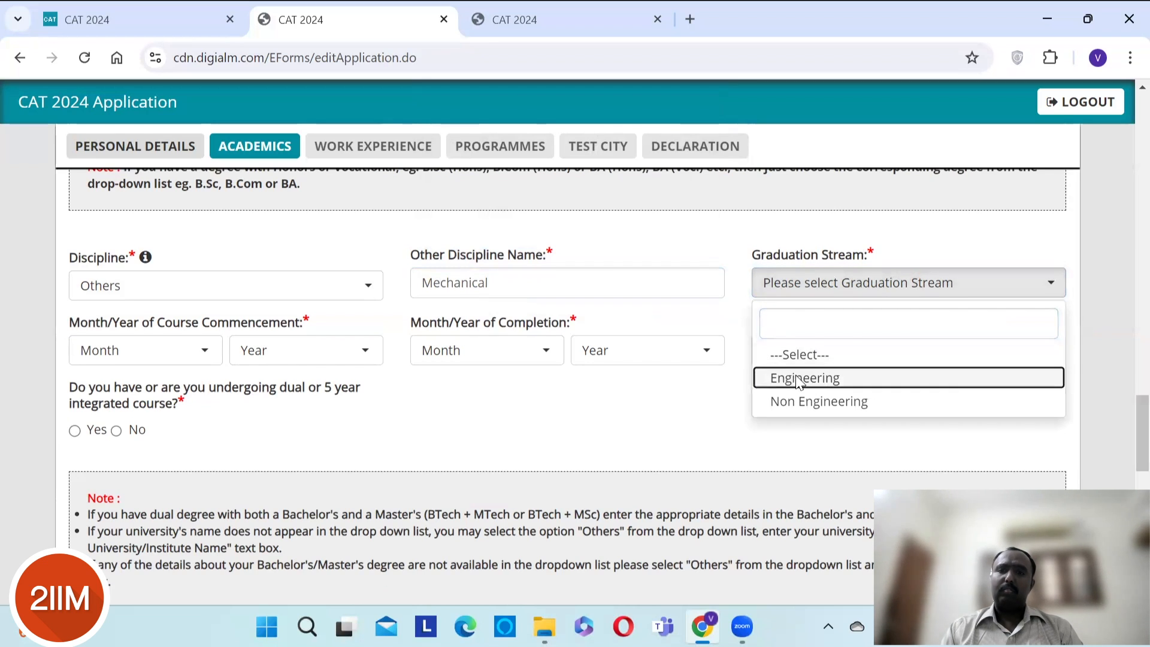
{"action": "left_click", "coordinate": [800, 380]}
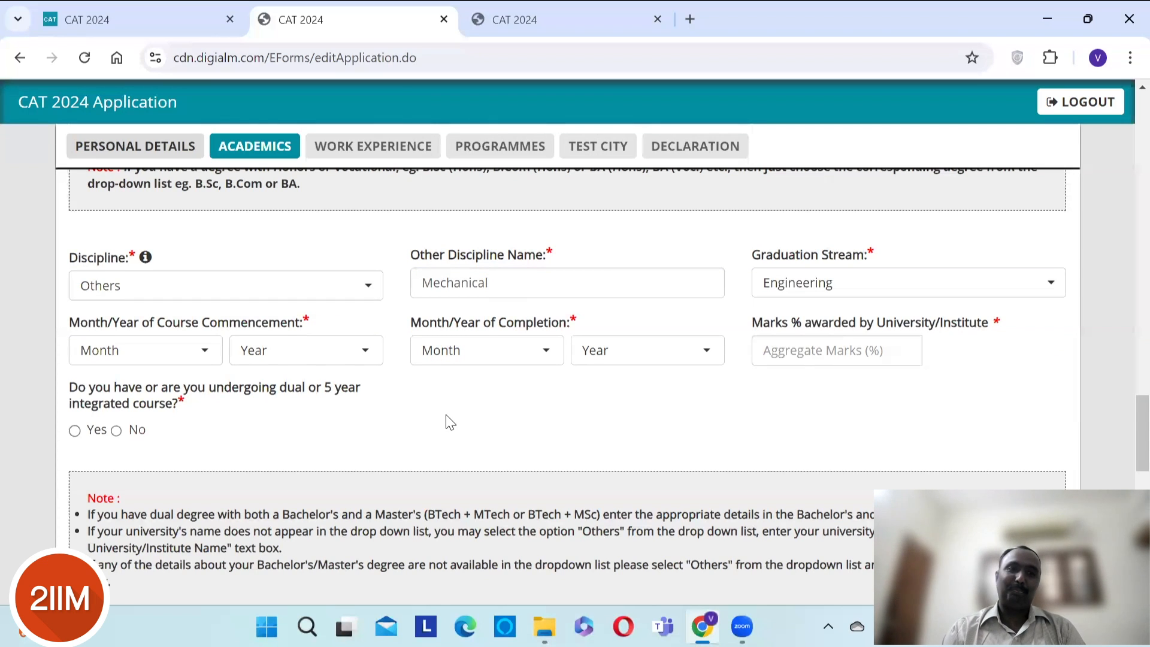
- Set the degree course dates from August 2003 to May 2006
{"action": "left_click", "coordinate": [186, 360]}
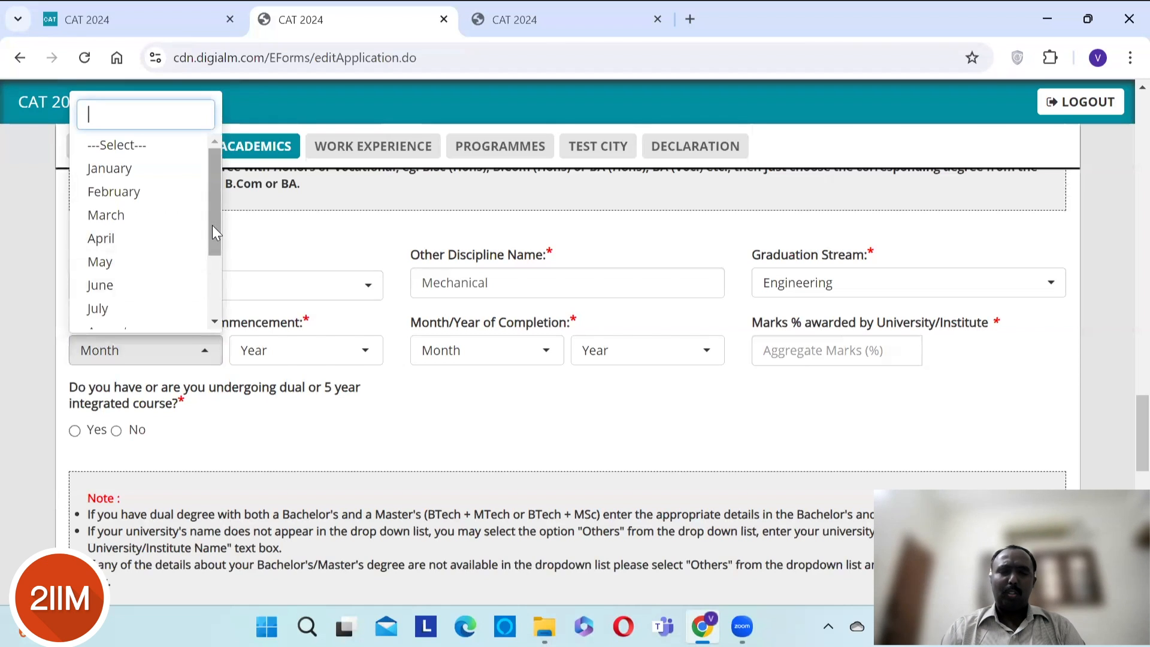
{"action": "left_click_drag", "start_coordinate": [209, 222], "coordinate": [180, 268]}
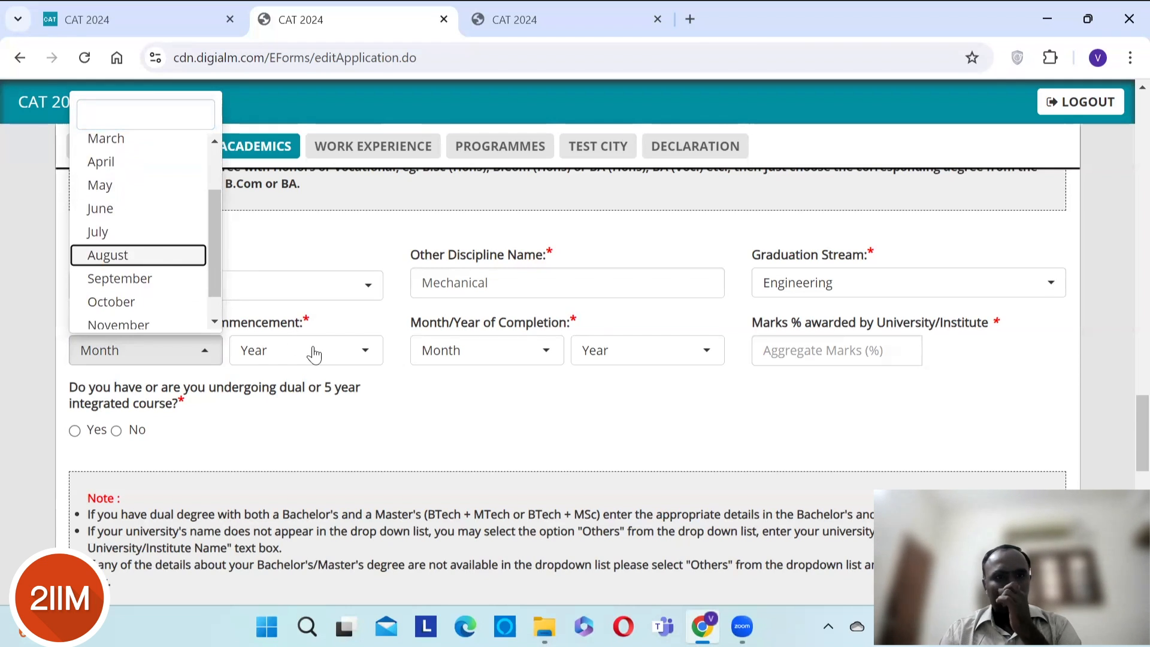
{"action": "left_click", "coordinate": [314, 355]}
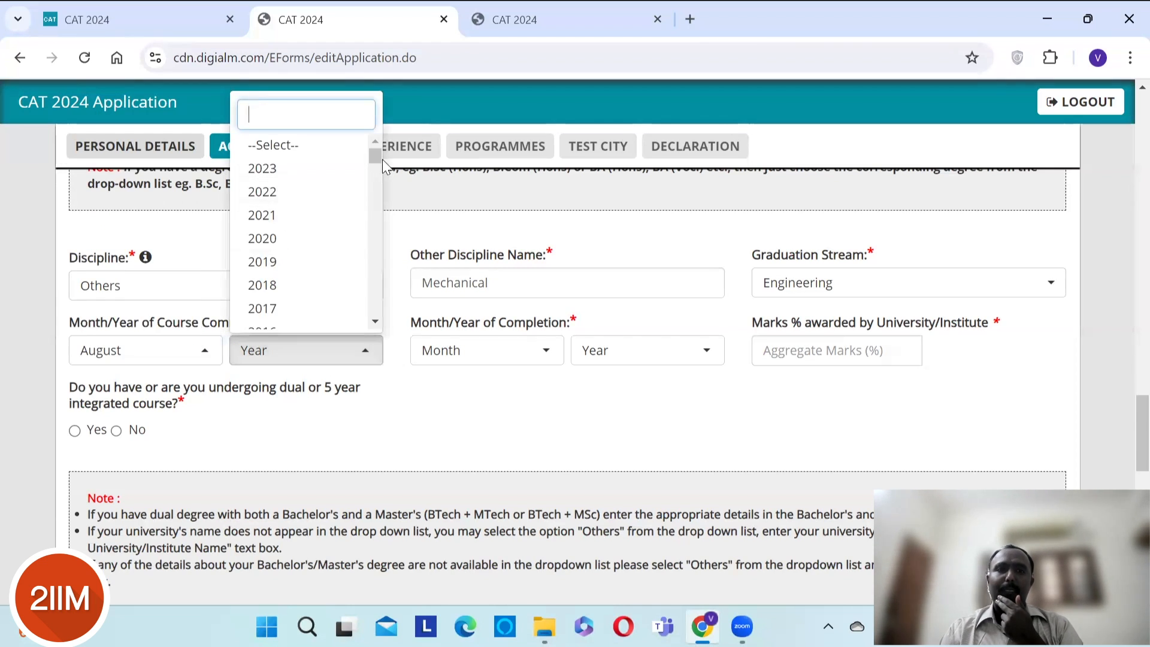
{"action": "mouse_move", "coordinate": [378, 154]}
{"action": "left_mouse_down"}
{"action": "mouse_move", "coordinate": [370, 191]}
{"action": "mouse_move", "coordinate": [372, 175]}
{"action": "left_mouse_up"}
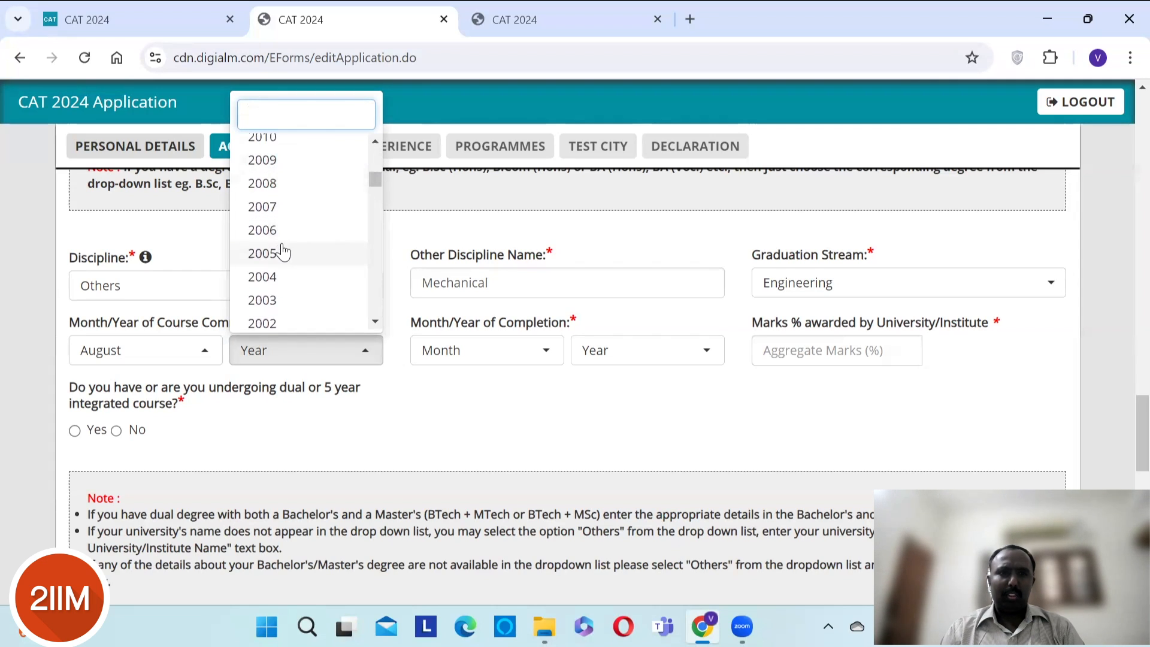
{"action": "left_click", "coordinate": [272, 302]}
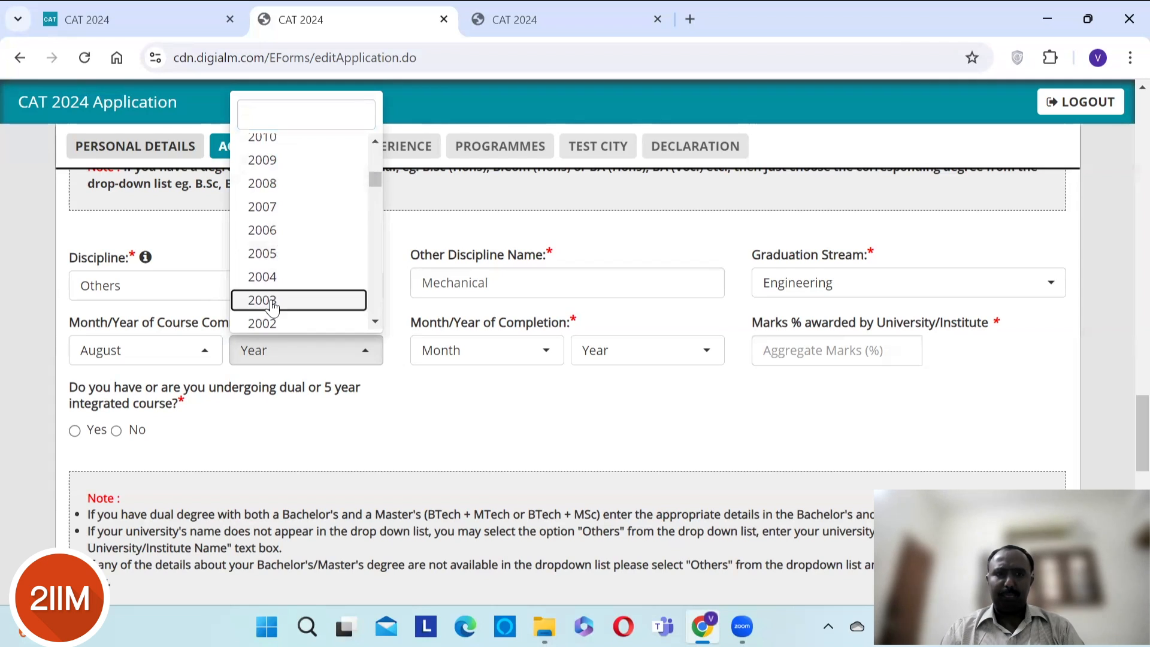
{"action": "left_click", "coordinate": [467, 353]}
{"action": "left_click", "coordinate": [467, 354]}
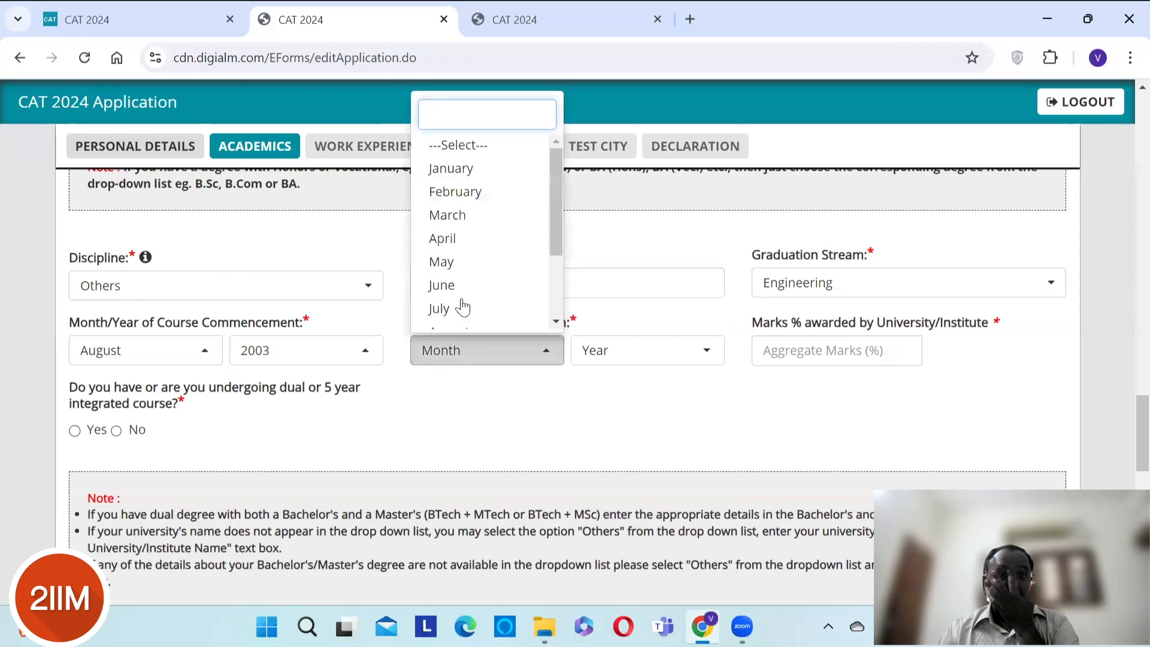
{"action": "left_click", "coordinate": [444, 264]}
{"action": "left_click", "coordinate": [666, 362]}
{"action": "left_click", "coordinate": [666, 363]}
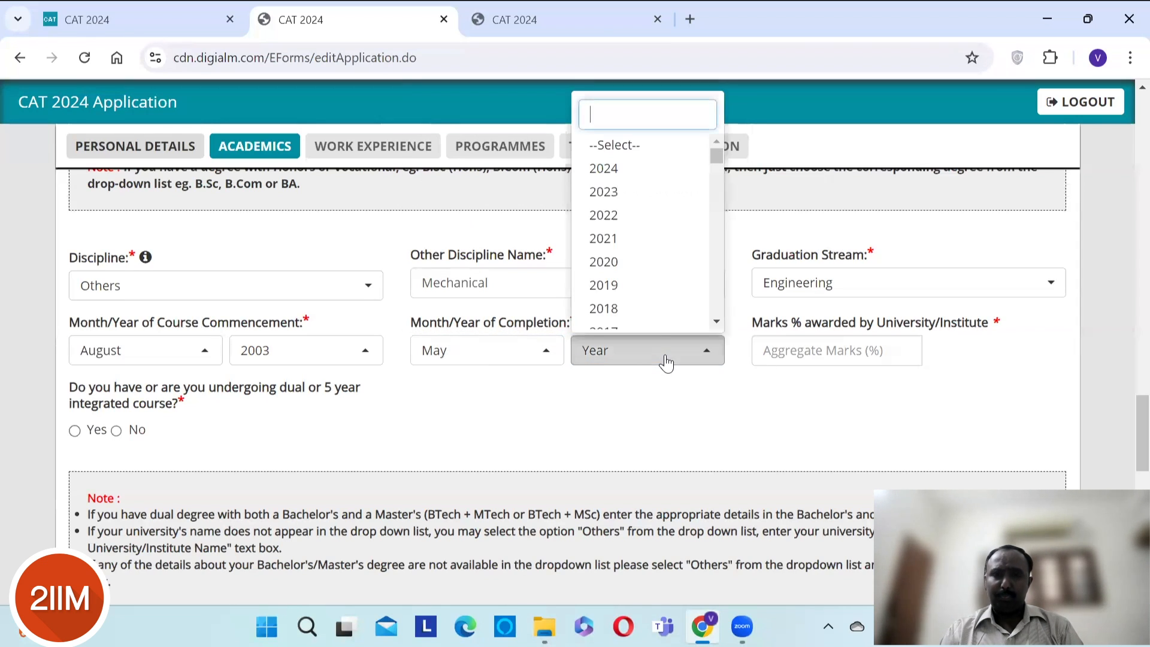
{"action": "type", "text": "2006"}
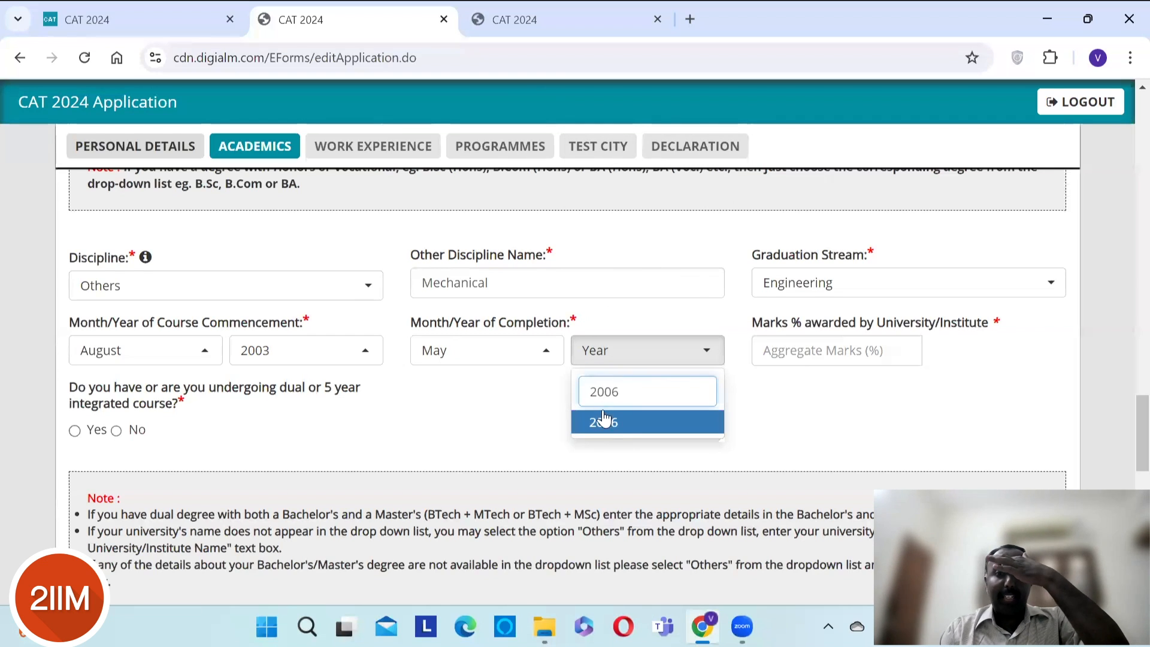
{"action": "left_click", "coordinate": [604, 431]}
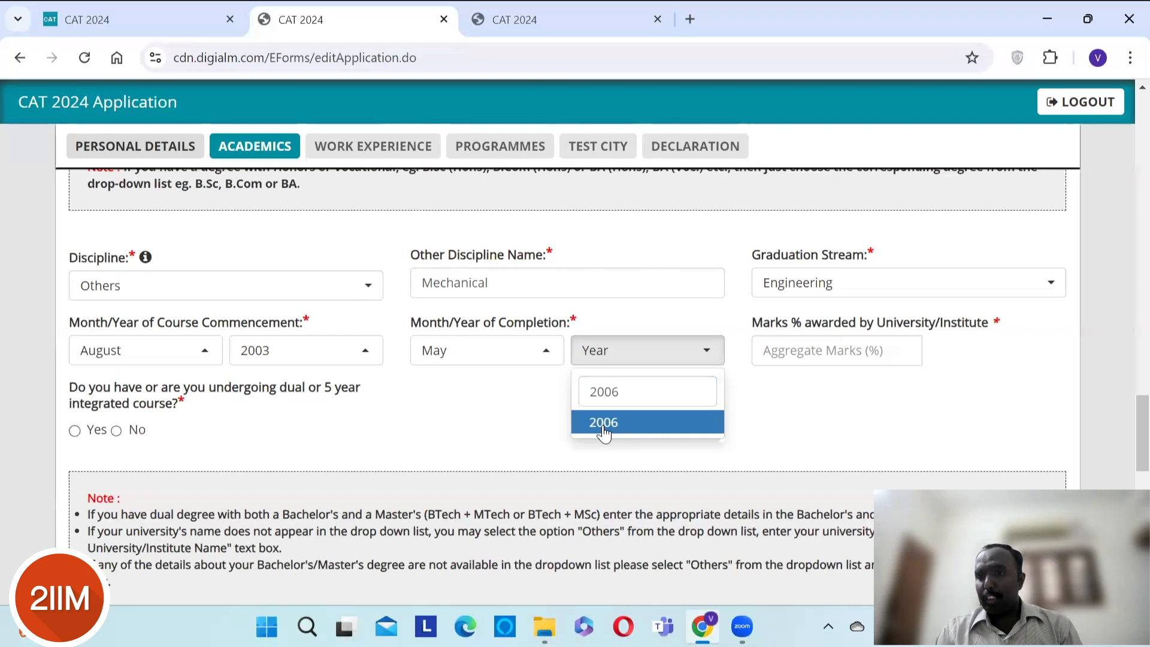
{"action": "left_click", "coordinate": [862, 402]}
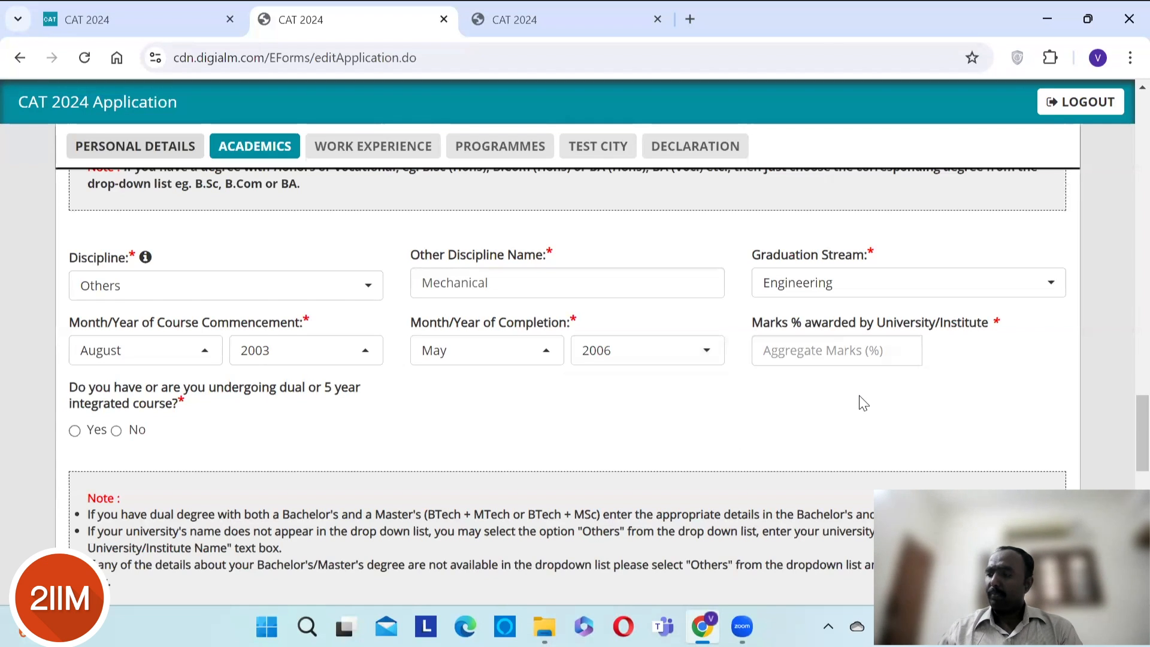
- Enter 70 as marks percentage and answer No to the dual/integrated course question
{"action": "left_click", "coordinate": [812, 351]}
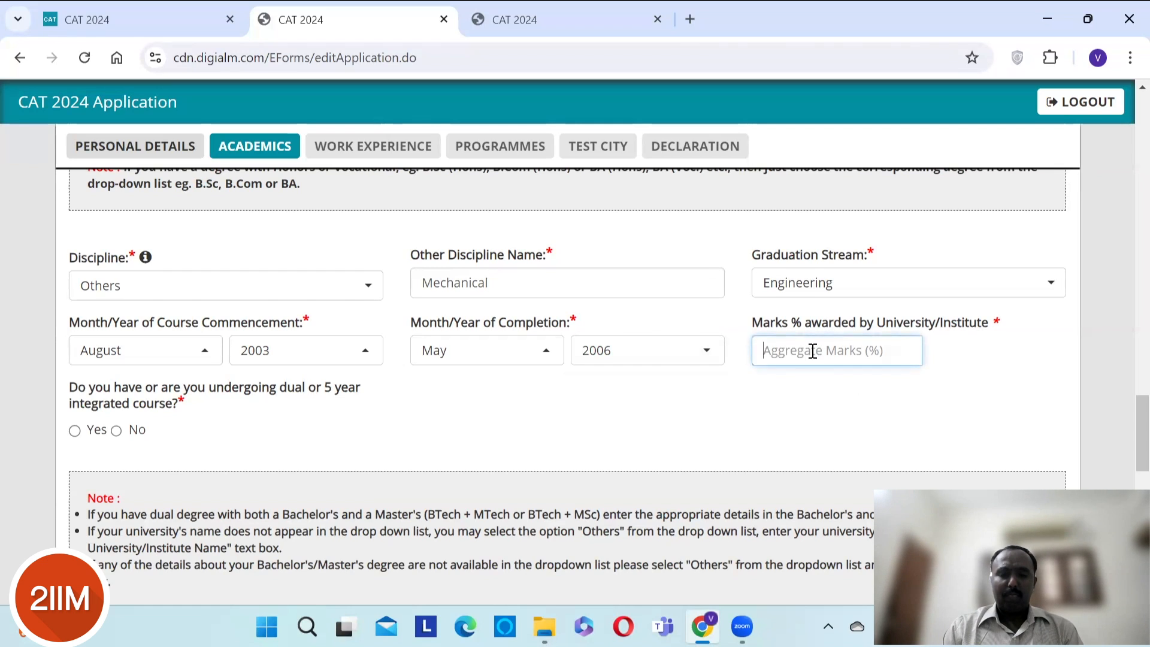
{"action": "type", "text": "70"}
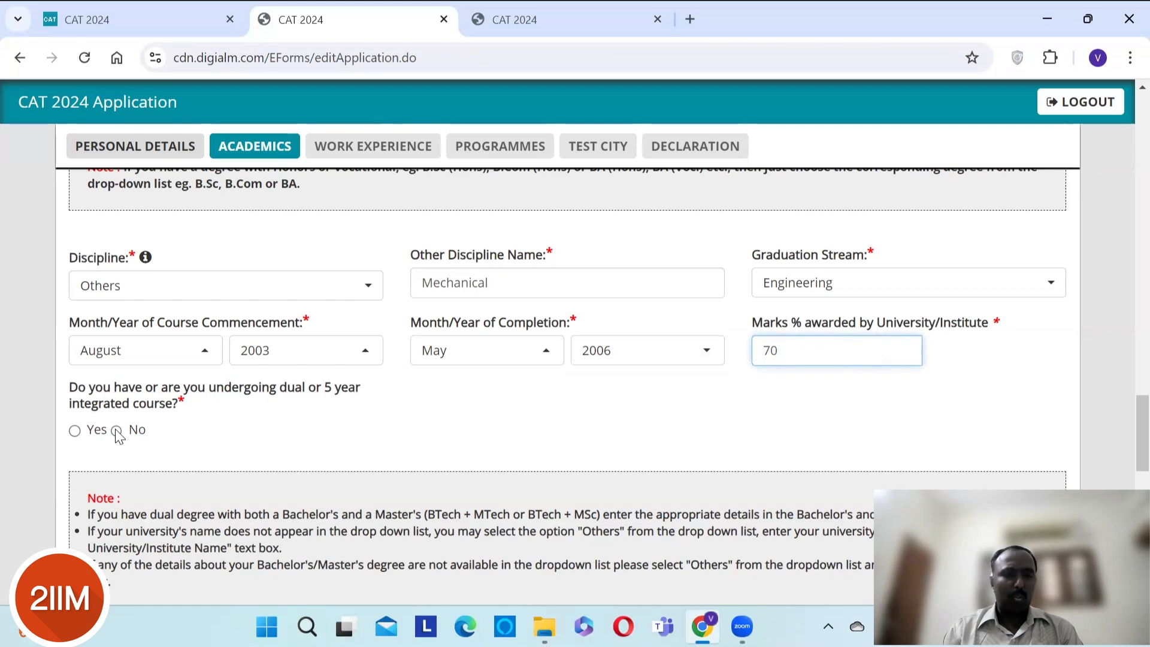
{"action": "left_click", "coordinate": [117, 431]}
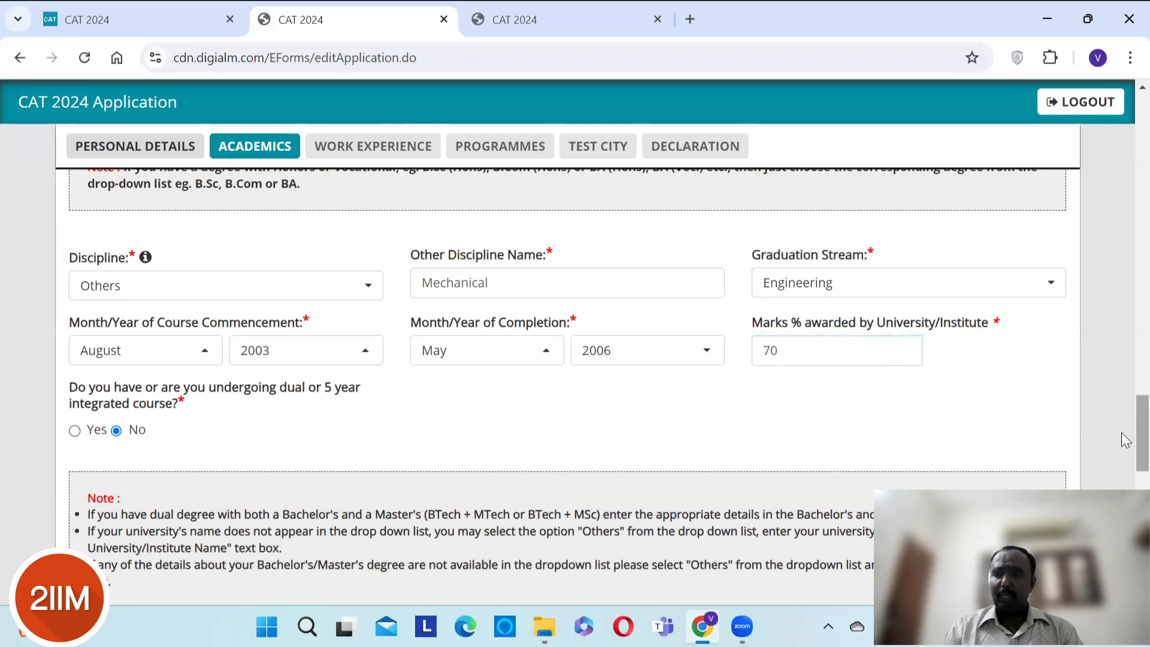
- Answer No to the CA/CS/ICWA (CMA) question and save the Academics section
{"action": "scroll", "coordinate": [1125, 440], "scroll_direction": "down", "scroll_amount": 7}
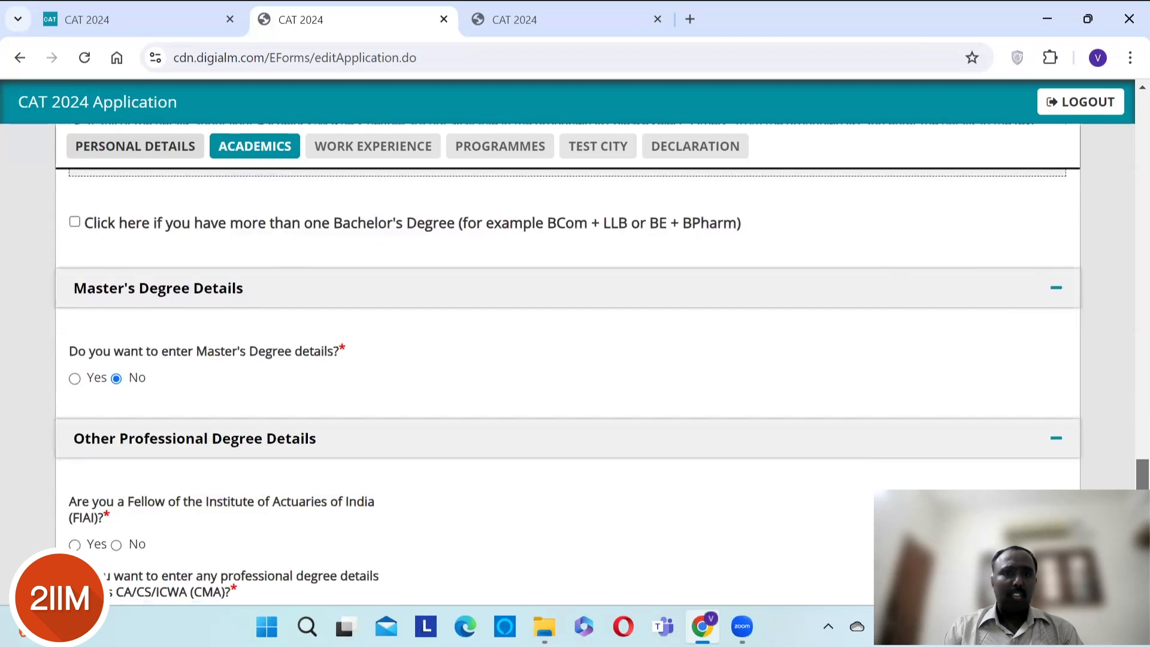
{"action": "scroll", "coordinate": [602, 381], "scroll_direction": "down", "scroll_amount": 1}
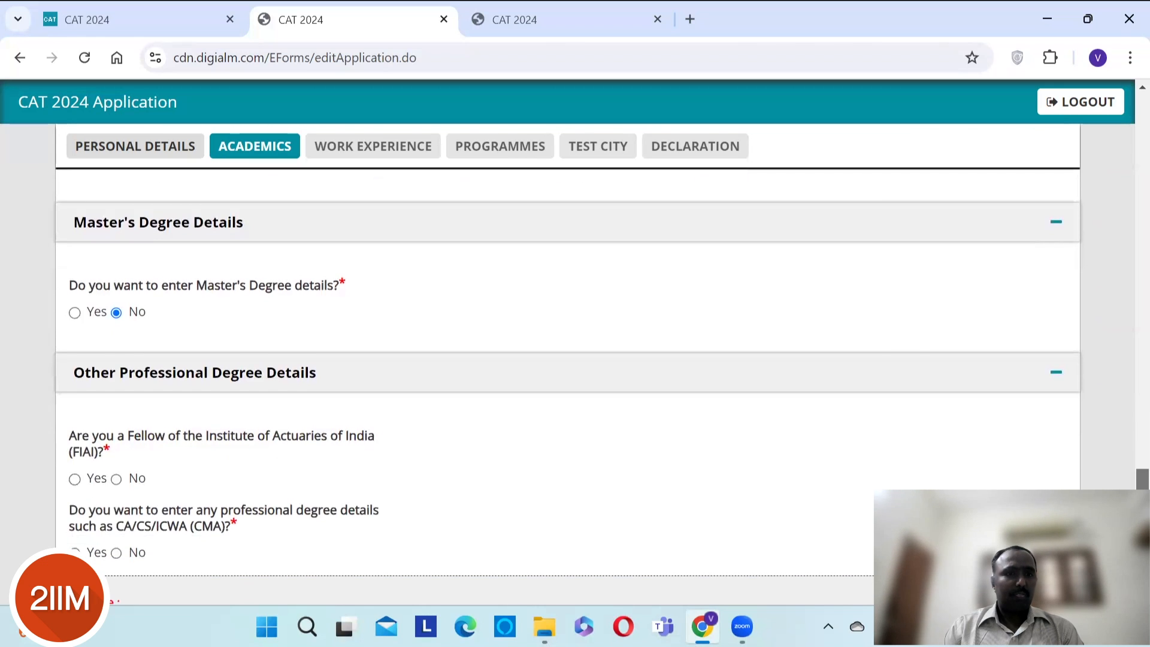
{"action": "scroll", "coordinate": [226, 385], "scroll_direction": "down", "scroll_amount": 2}
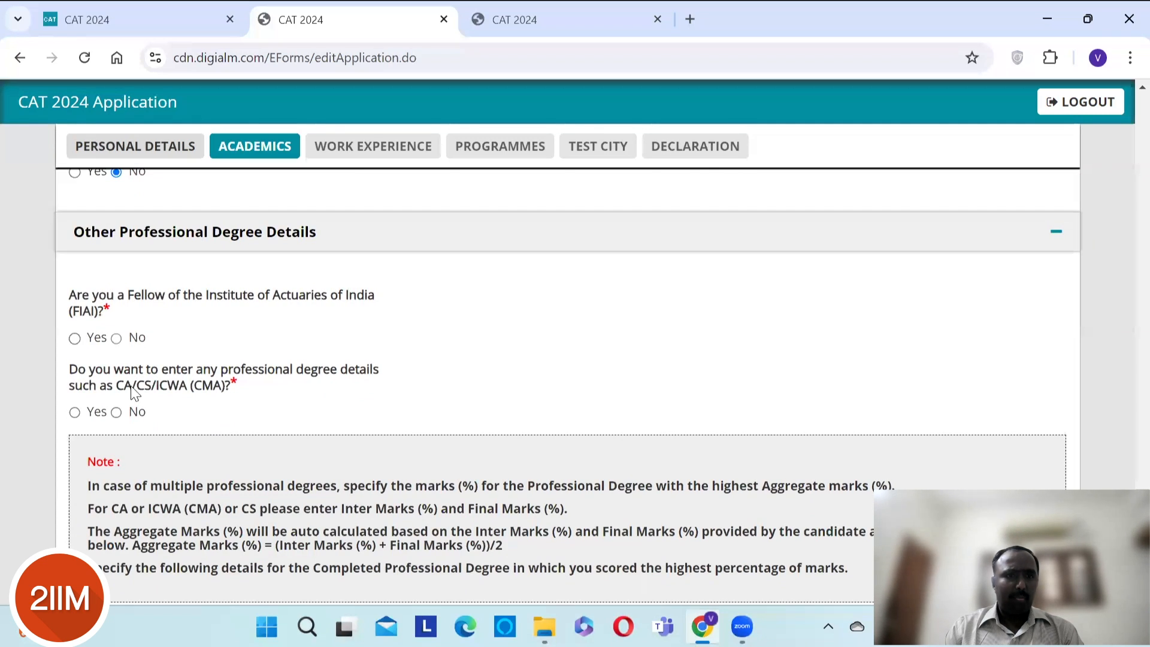
{"action": "left_click", "coordinate": [117, 412]}
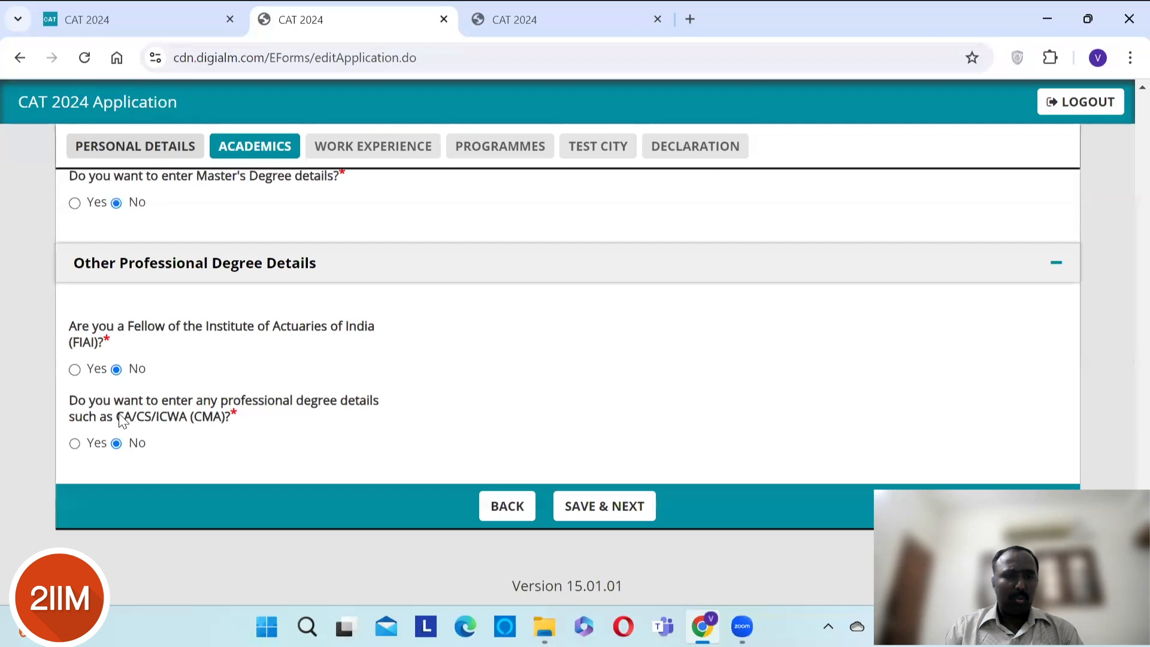
{"action": "left_click", "coordinate": [601, 514]}
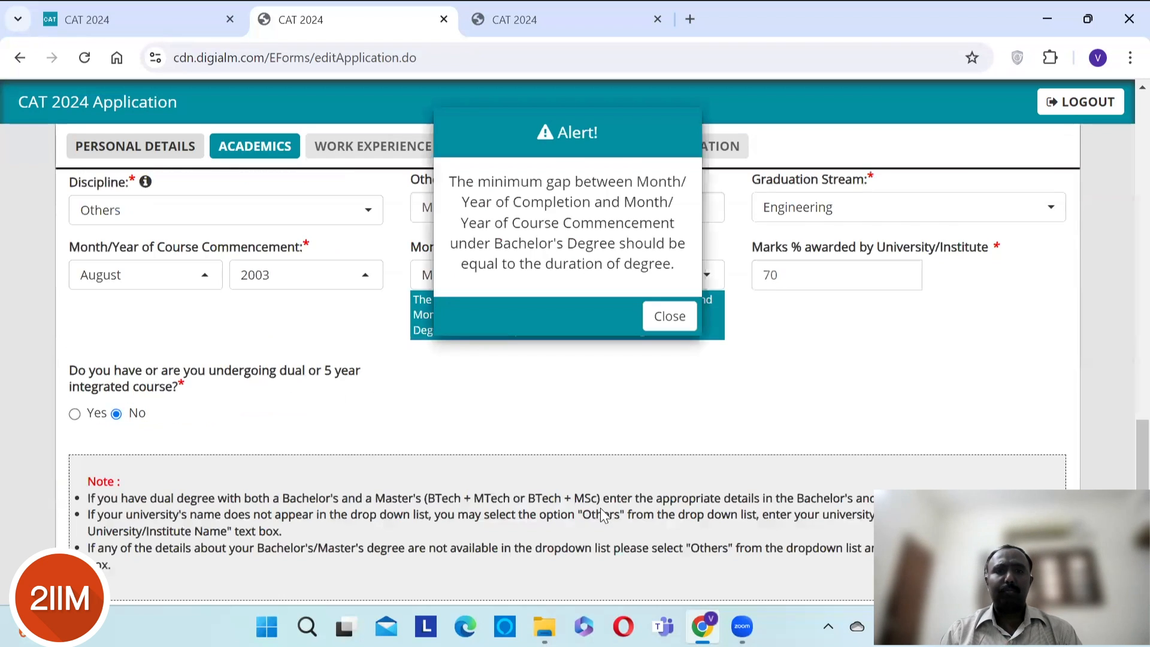
- Close the date-gap alert and change the Bachelor's Total Duration of Degree from 4 to 3 Years
{"action": "left_click", "coordinate": [671, 328]}
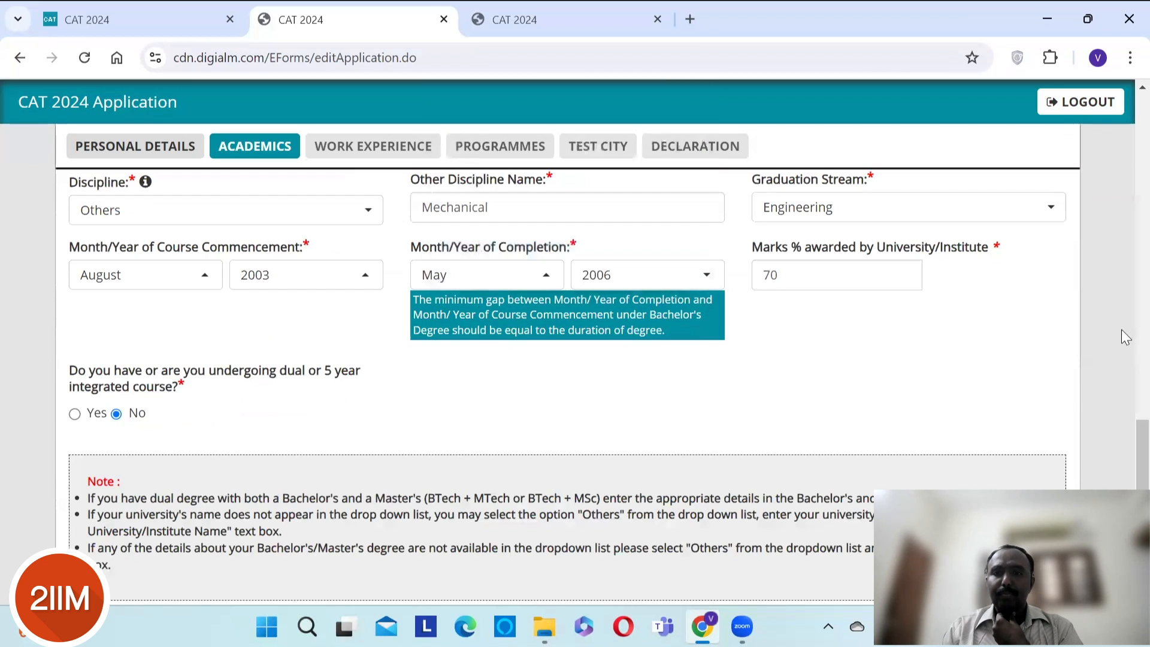
{"action": "left_click_drag", "start_coordinate": [1121, 439], "coordinate": [1121, 382]}
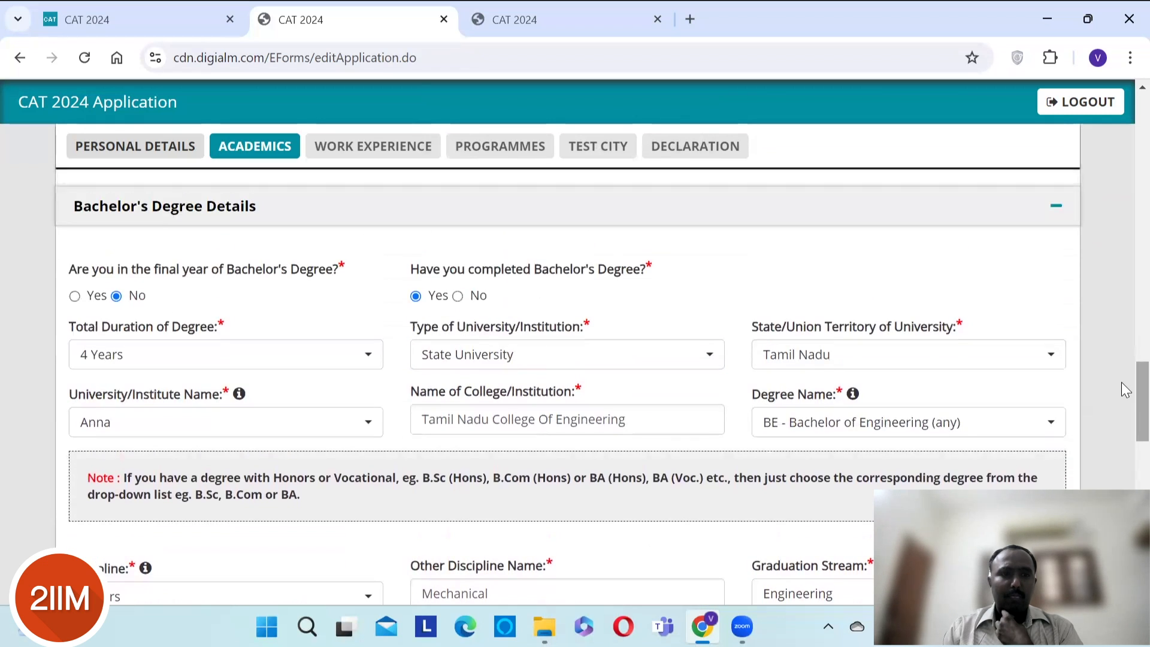
{"action": "left_click", "coordinate": [354, 370]}
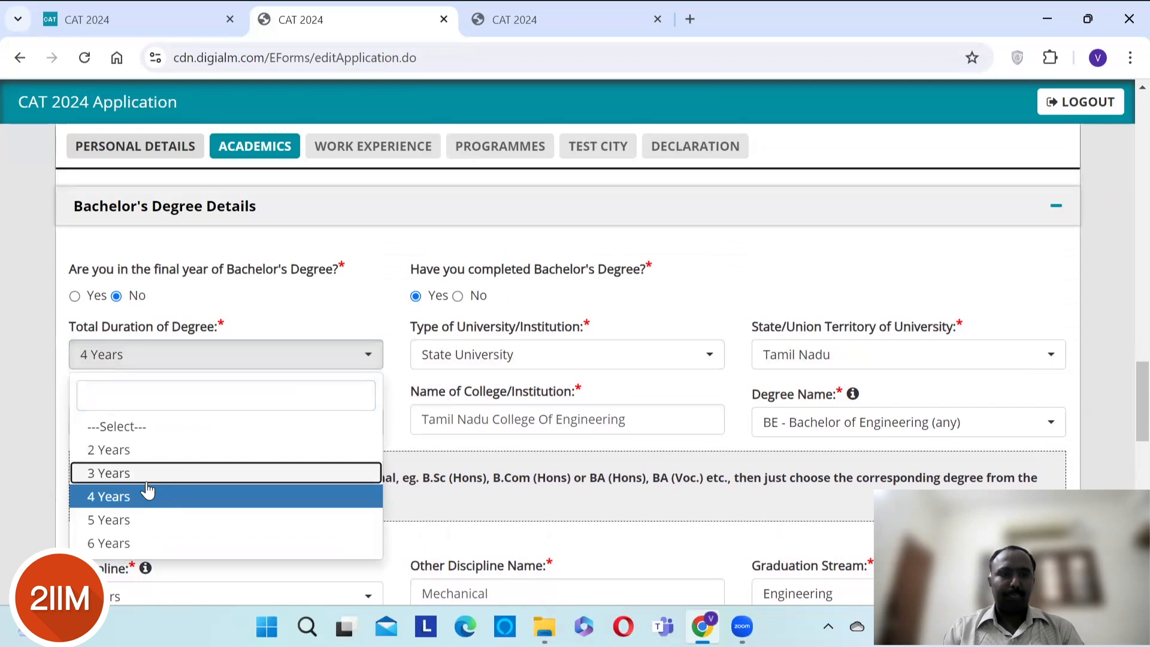
{"action": "left_click", "coordinate": [189, 475]}
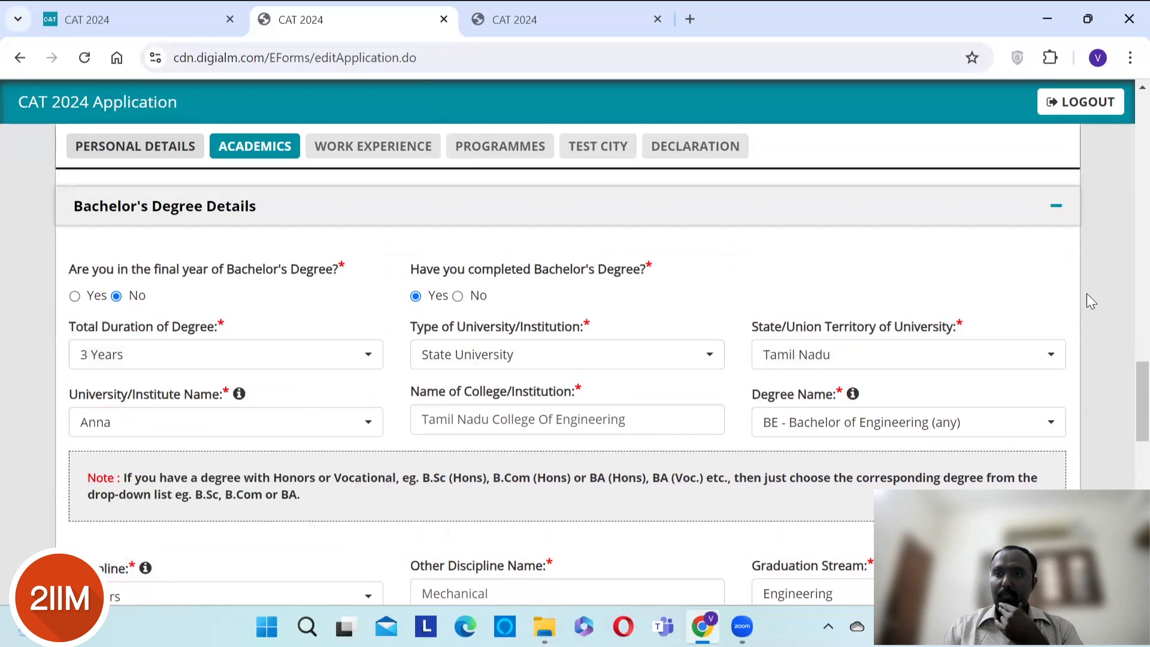
{"action": "left_click_drag", "start_coordinate": [1141, 398], "coordinate": [1141, 572]}
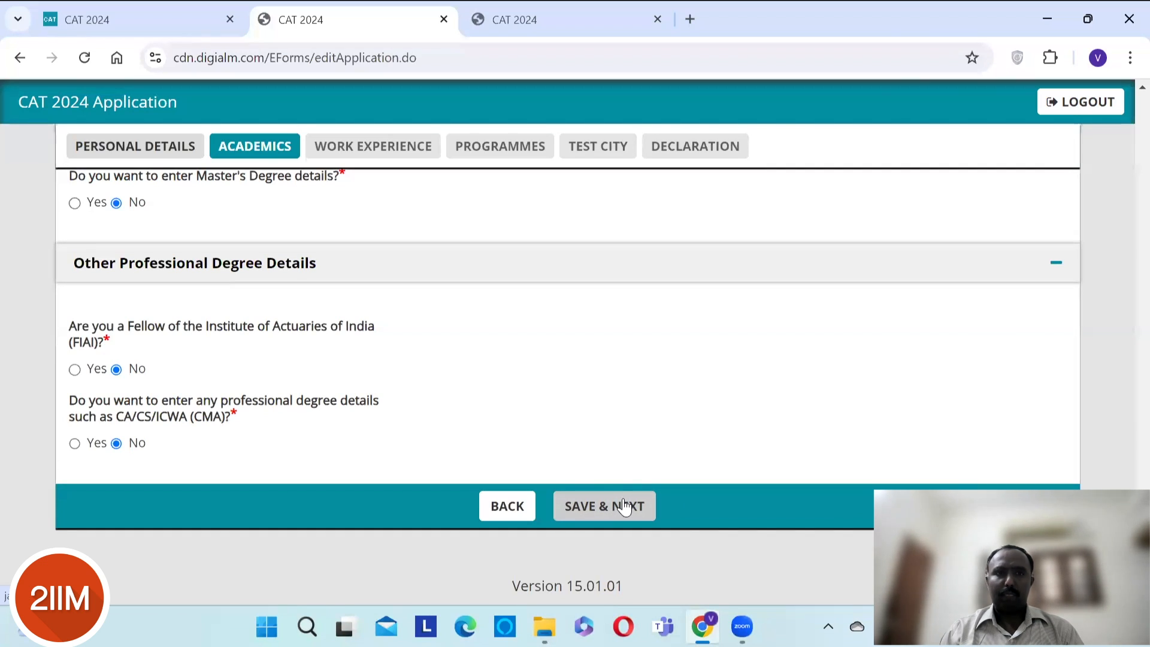
- Save the Academics section and scroll down to the Work Experience industry table
{"action": "left_click", "coordinate": [623, 506]}
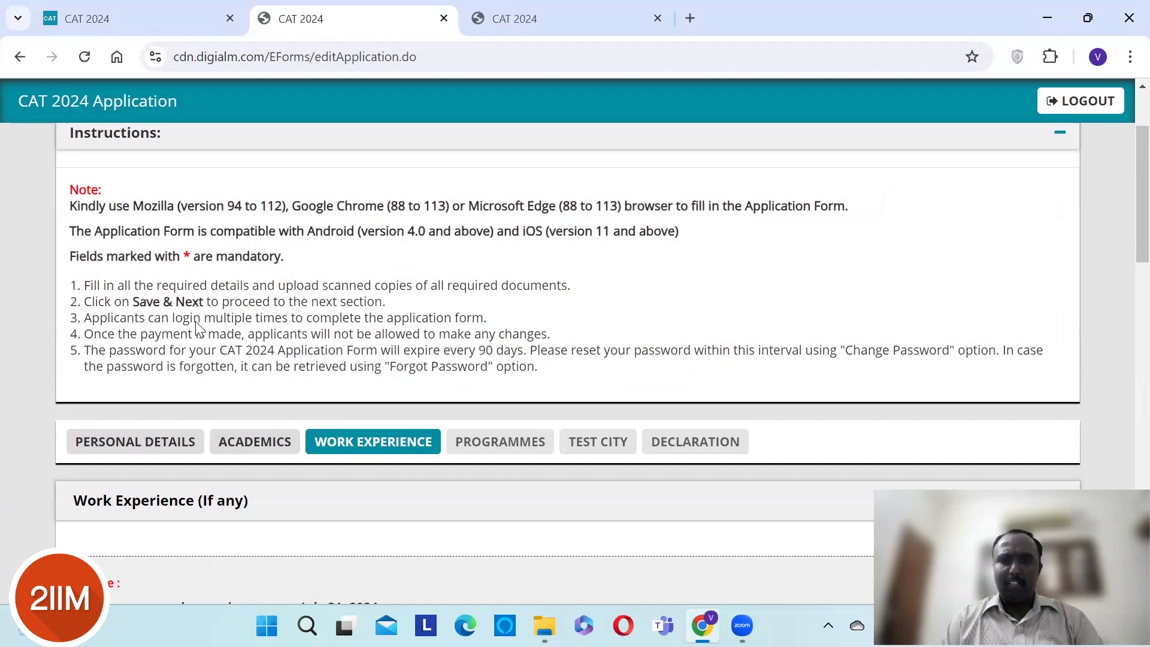
{"action": "scroll", "coordinate": [1121, 252], "scroll_direction": "down", "scroll_amount": 5}
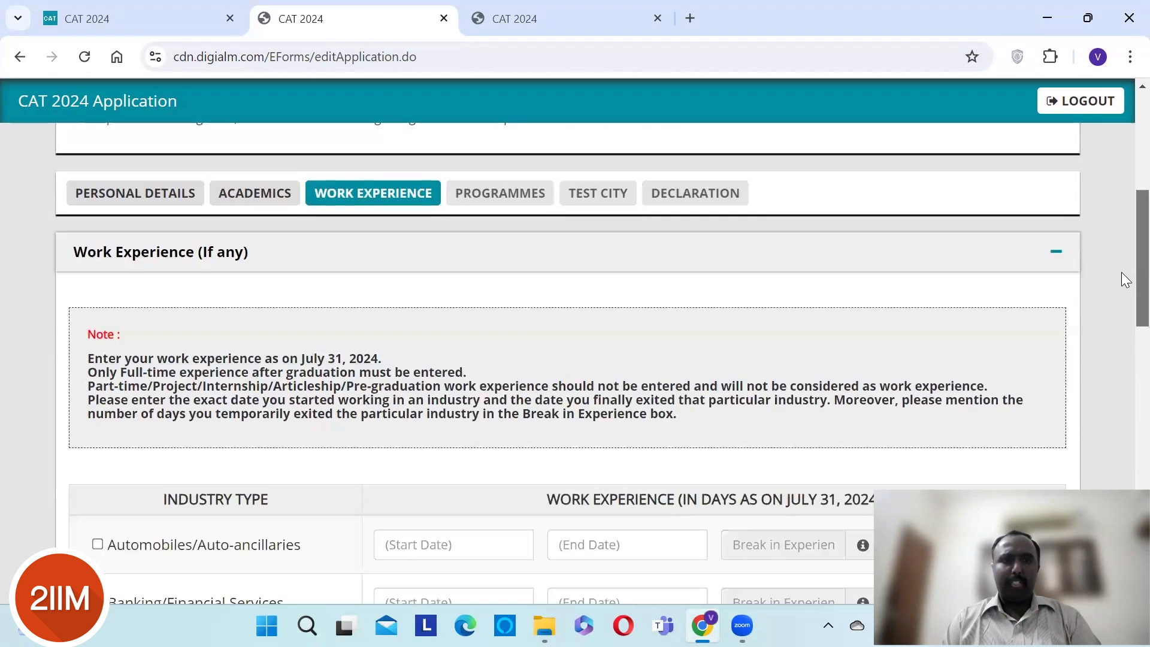
{"action": "scroll", "coordinate": [1124, 322], "scroll_direction": "down", "scroll_amount": 1}
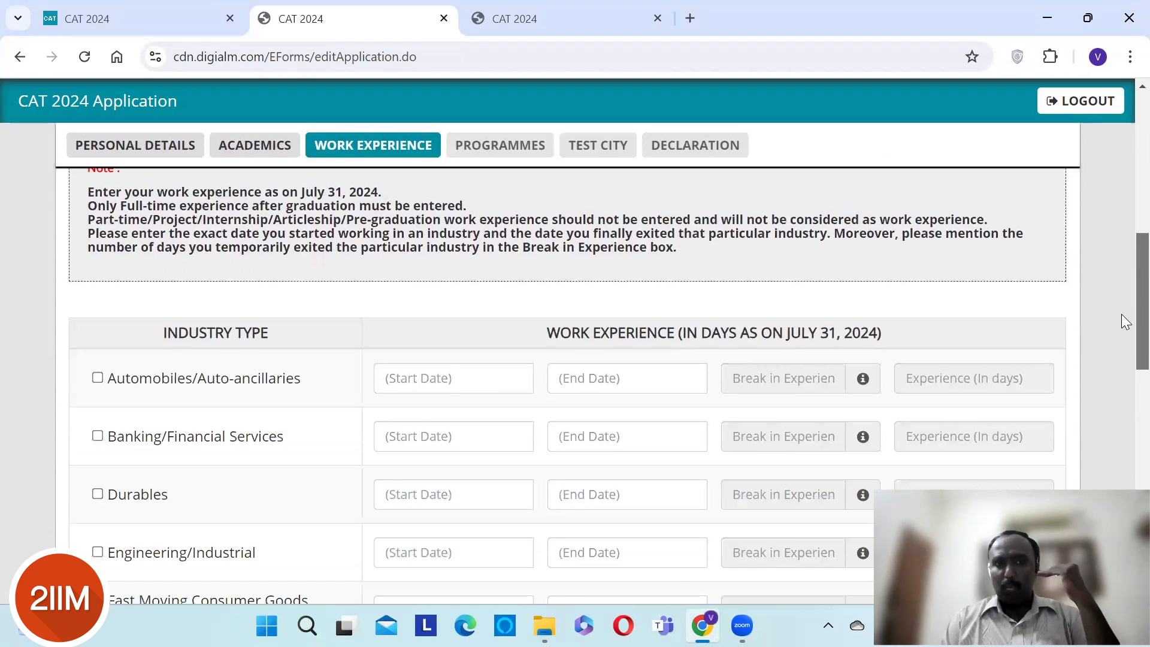
{"action": "scroll", "coordinate": [1121, 315], "scroll_direction": "down", "scroll_amount": 2}
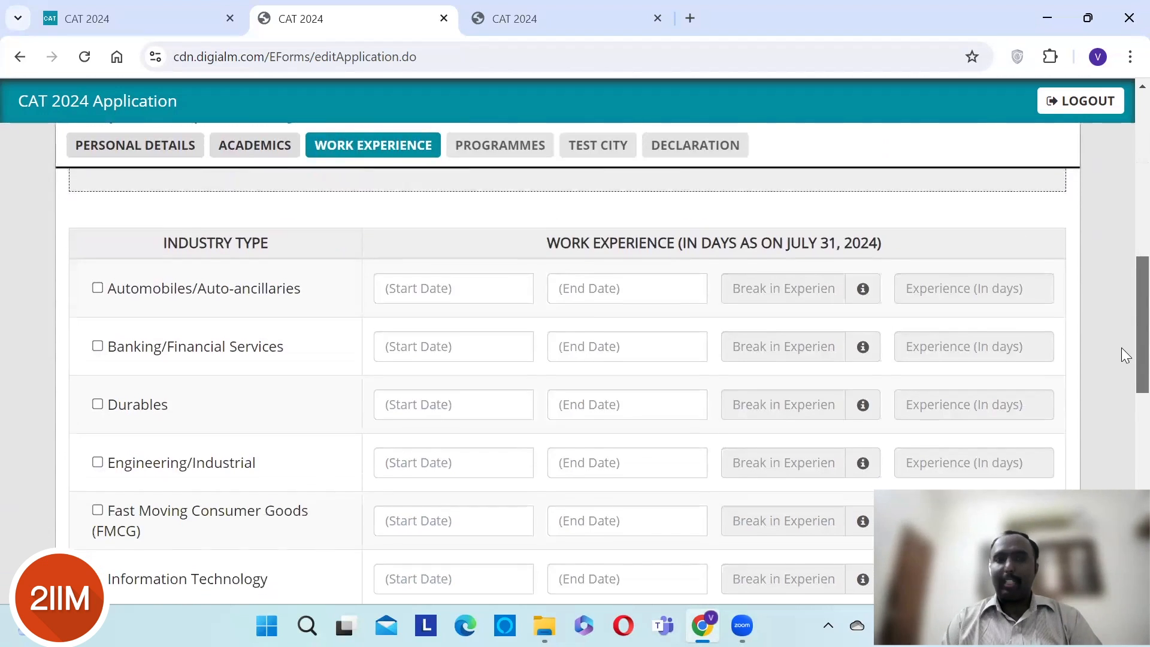
{"action": "scroll", "coordinate": [1122, 365], "scroll_direction": "down", "scroll_amount": 2}
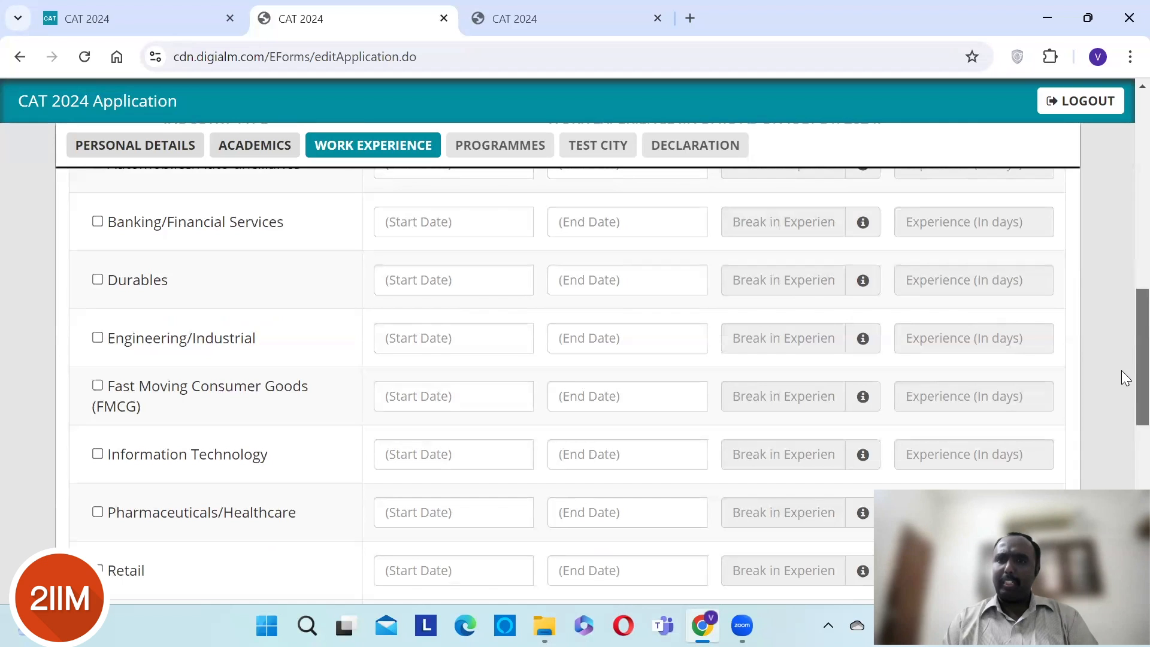
{"action": "key", "text": "XF86AudioRaiseVolume"}
{"action": "key", "text": "XF86AudioLowerVolume"}
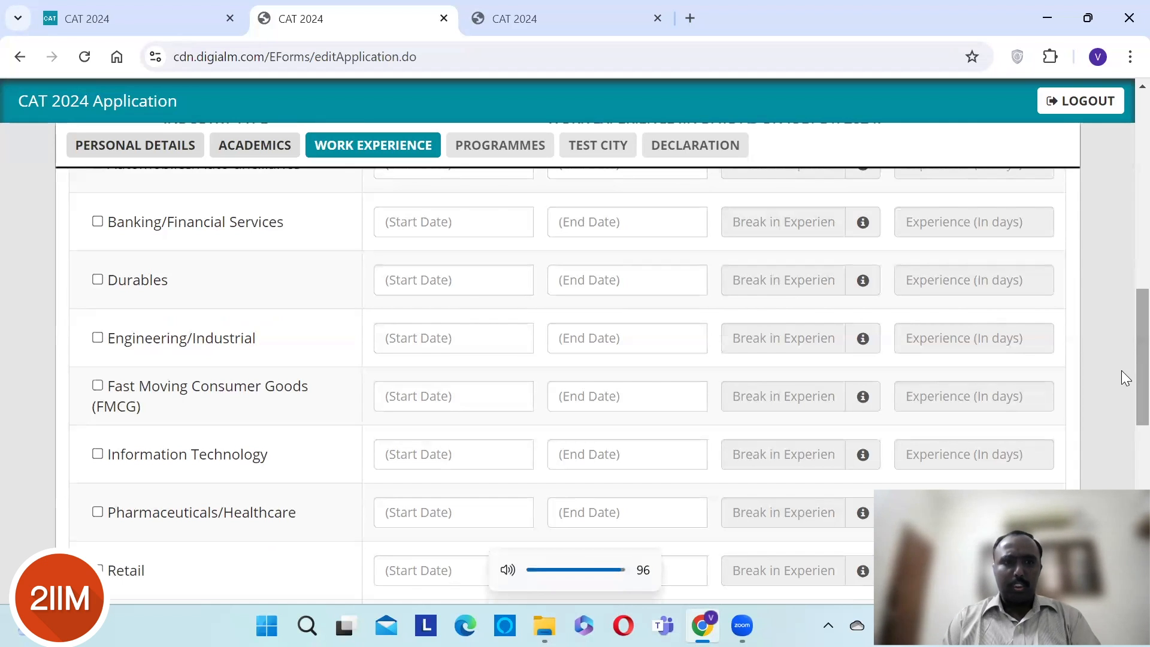
{"action": "scroll", "coordinate": [1121, 368], "scroll_direction": "down", "scroll_amount": 4}
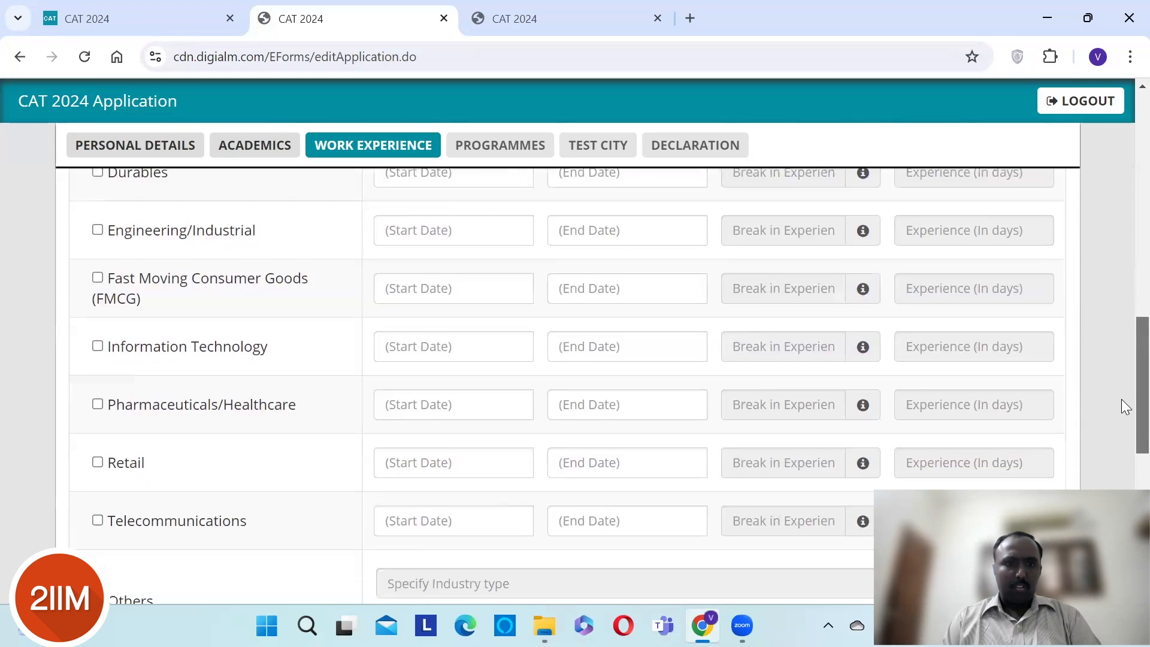
{"action": "scroll", "coordinate": [1121, 425], "scroll_direction": "down", "scroll_amount": 2}
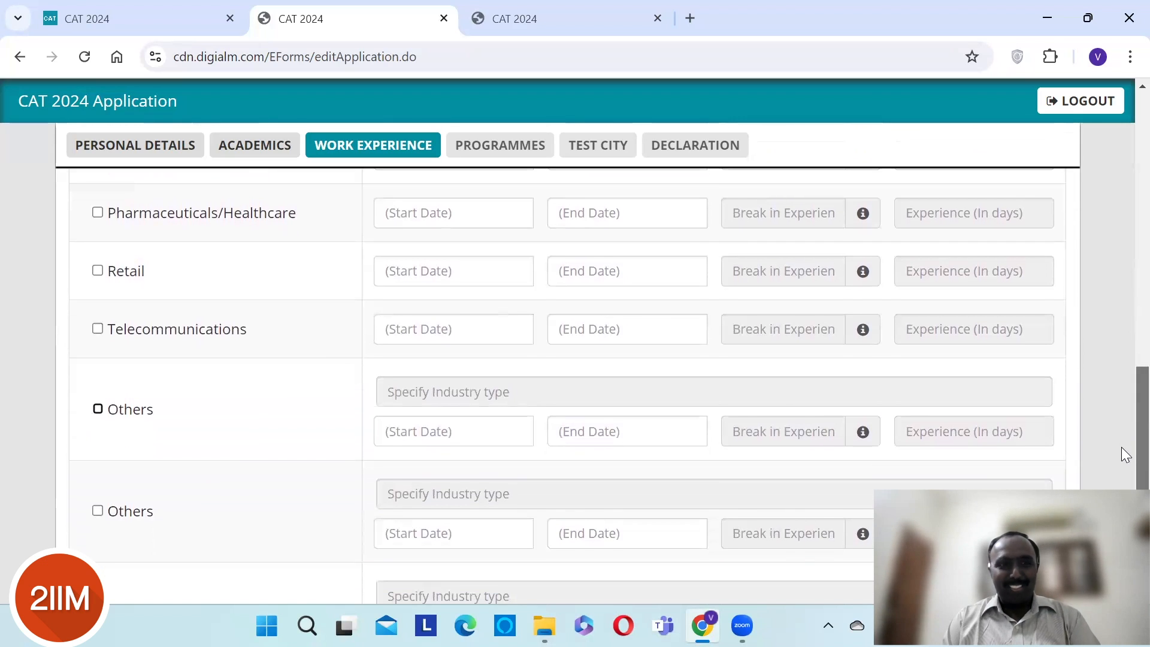
- Tick the first Others industry and enter 'Supply Chain Management and Logistics' as its type
{"action": "left_click", "coordinate": [97, 409]}
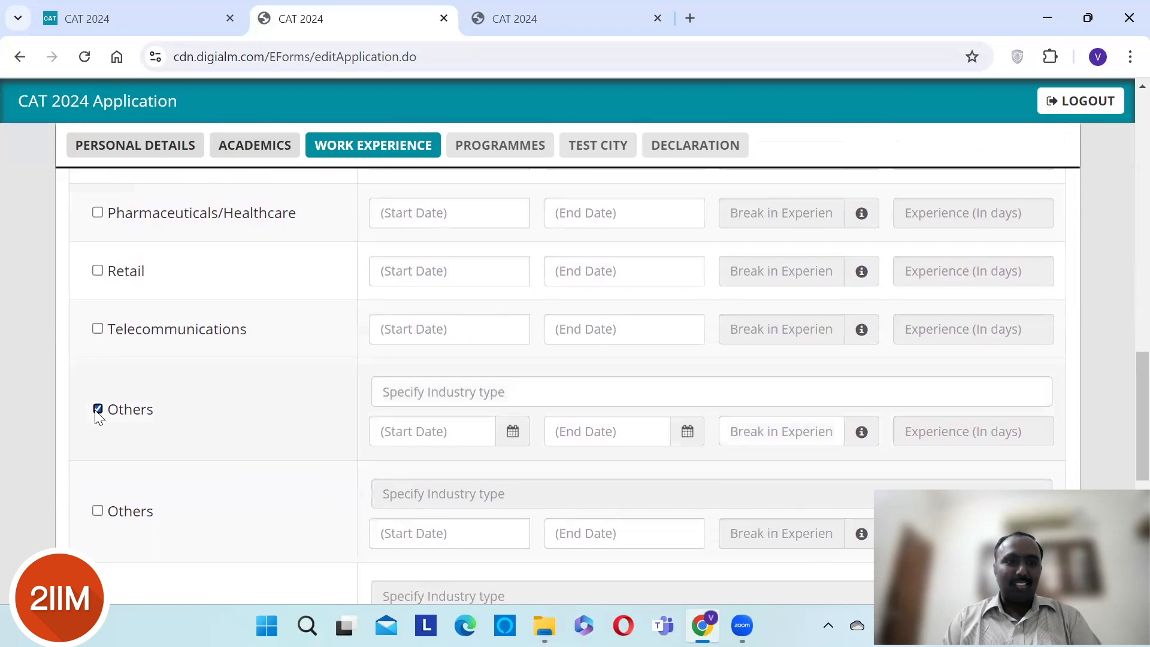
{"action": "left_click", "coordinate": [452, 395]}
{"action": "type", "text": "Su"}
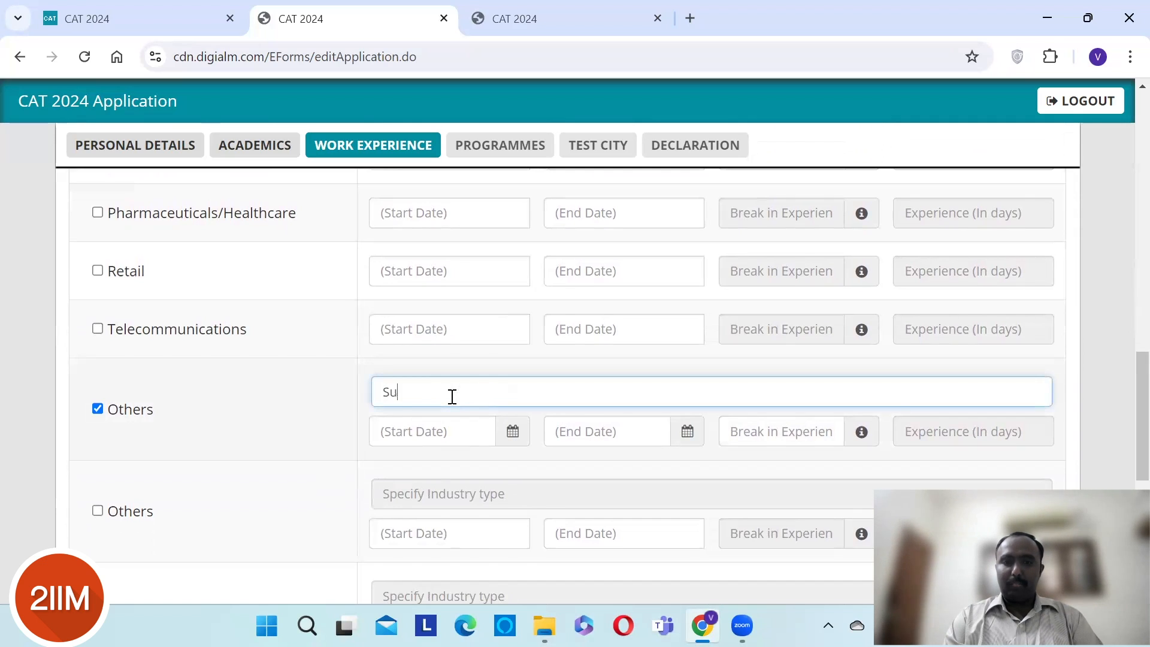
{"action": "type", "text": "pply Chain "}
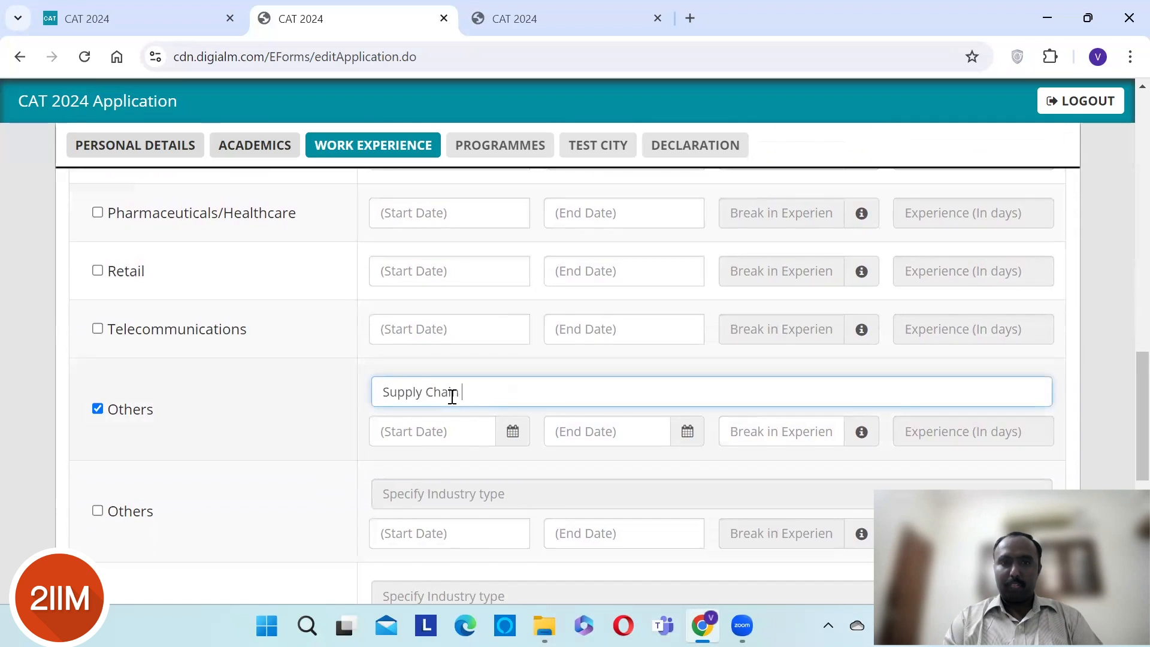
{"action": "type", "text": "Management "}
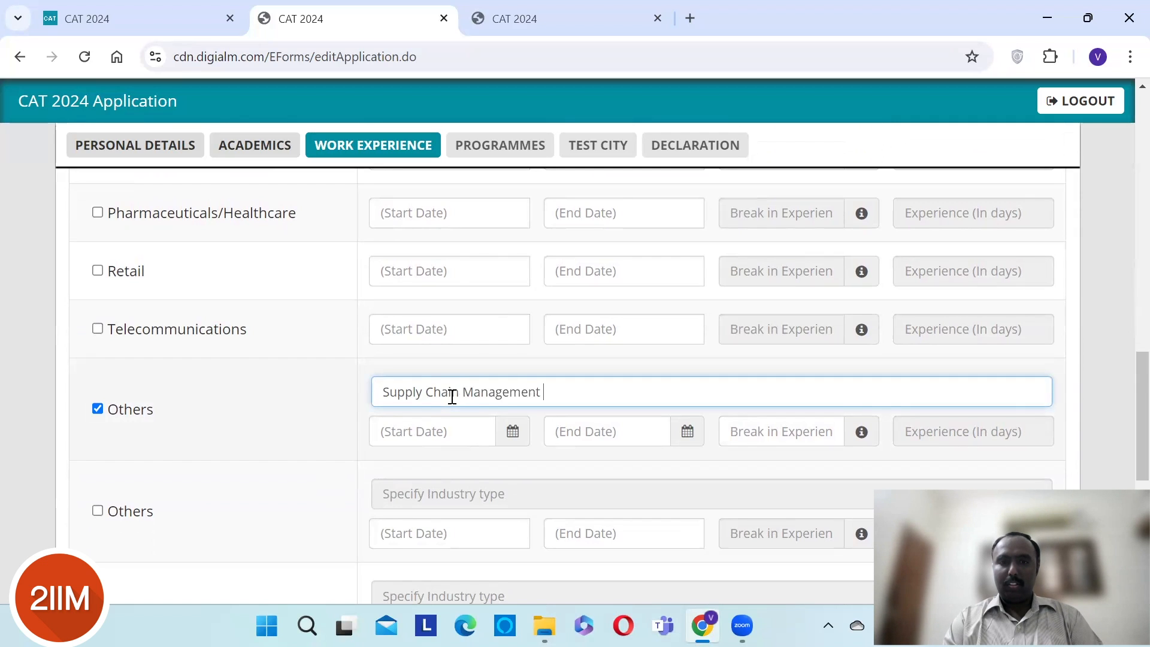
{"action": "type", "text": "and Logistics freight"}
{"action": "key", "text": "BackSpace"}
{"action": "key", "text": "BackSpace"}
{"action": "key", "text": "BackSpace"}
{"action": "key", "text": "BackSpace"}
{"action": "key", "text": "BackSpace"}
{"action": "key", "text": "BackSpace"}
{"action": "key", "text": "BackSpace"}
{"action": "key", "text": "BackSpace"}
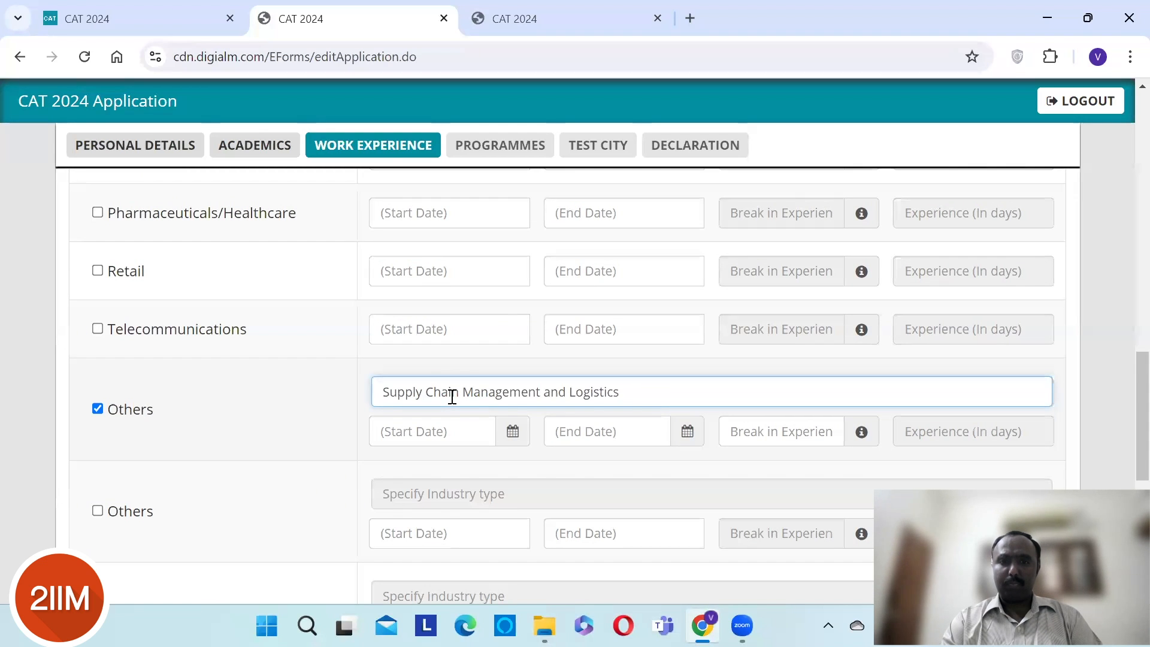
{"action": "type", "text": "an"}
{"action": "type", "text": "d Freigt"}
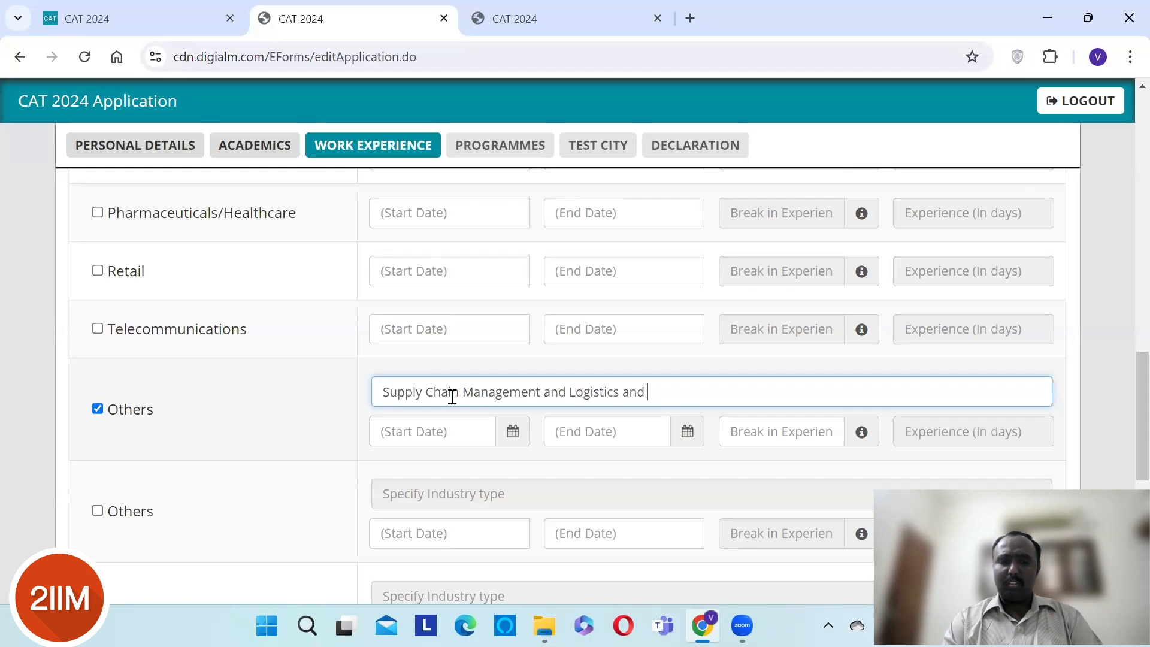
{"action": "key", "text": "BackSpace"}
{"action": "type", "text": "ht"}
{"action": "key", "text": "BackSpace"}
{"action": "key", "text": "BackSpace"}
{"action": "key", "text": "BackSpace"}
{"action": "key", "text": "BackSpace"}
{"action": "key", "text": "BackSpace"}
{"action": "key", "text": "BackSpace"}
{"action": "key", "text": "BackSpace"}
{"action": "key", "text": "BackSpace"}
{"action": "key", "text": "BackSpace"}
{"action": "key", "text": "BackSpace"}
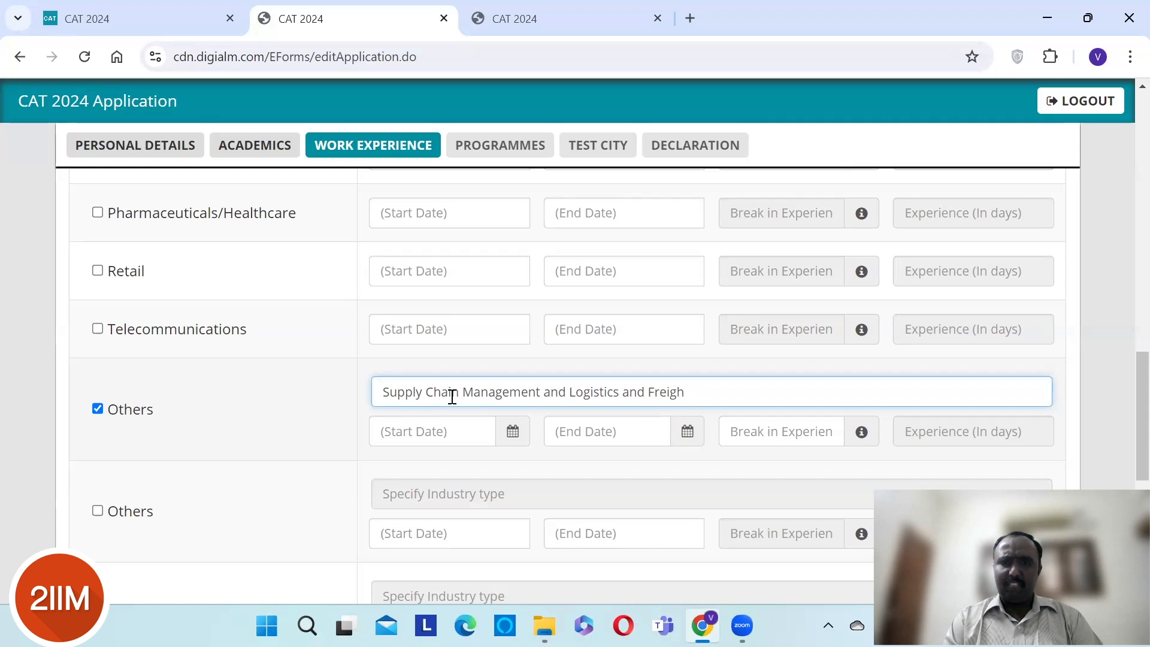
{"action": "key", "text": "BackSpace"}
{"action": "key", "text": "BackSpace"}
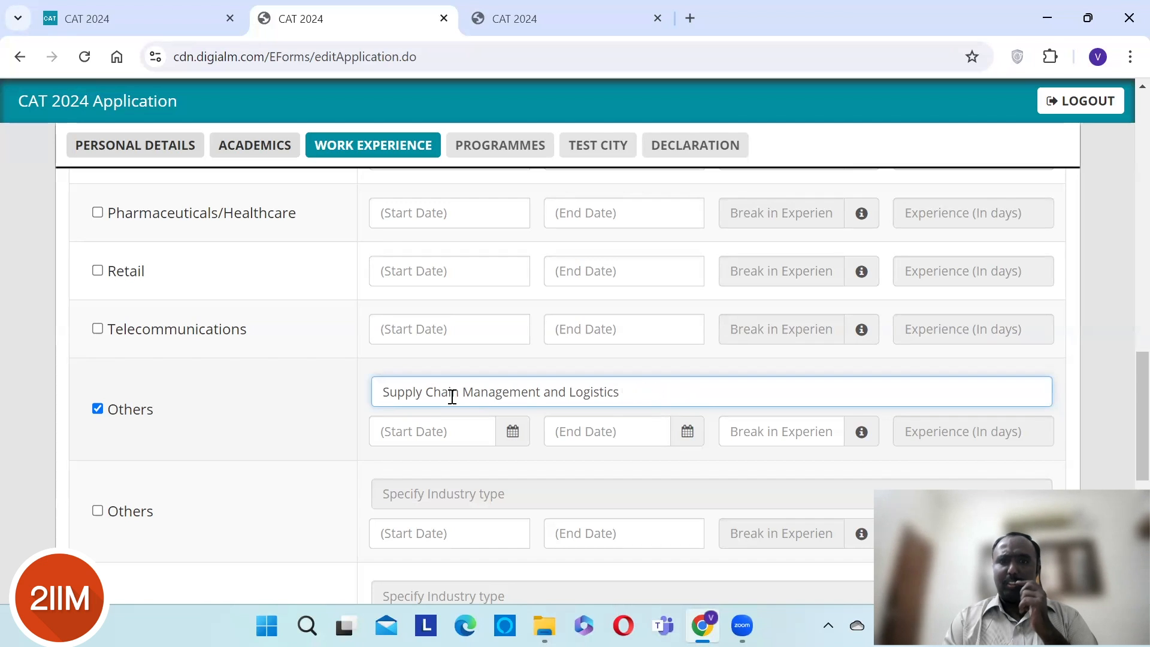
- Set the Supply Chain Management and Logistics start date to 06/05/2009
{"action": "left_click", "coordinate": [513, 431]}
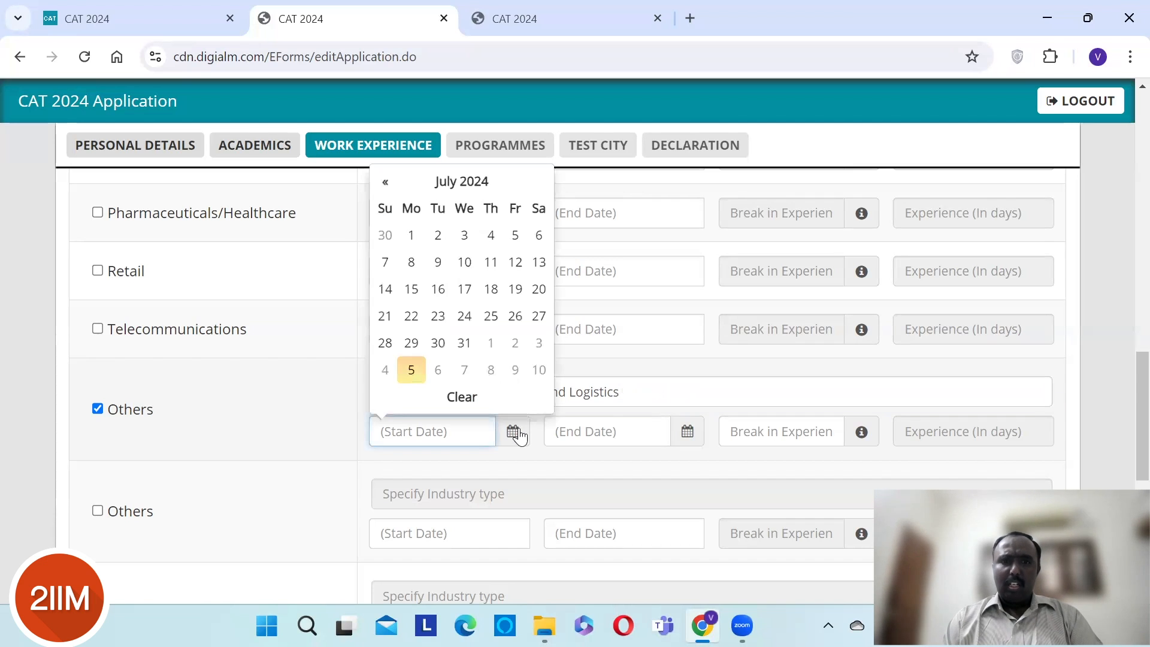
{"action": "left_click", "coordinate": [462, 183]}
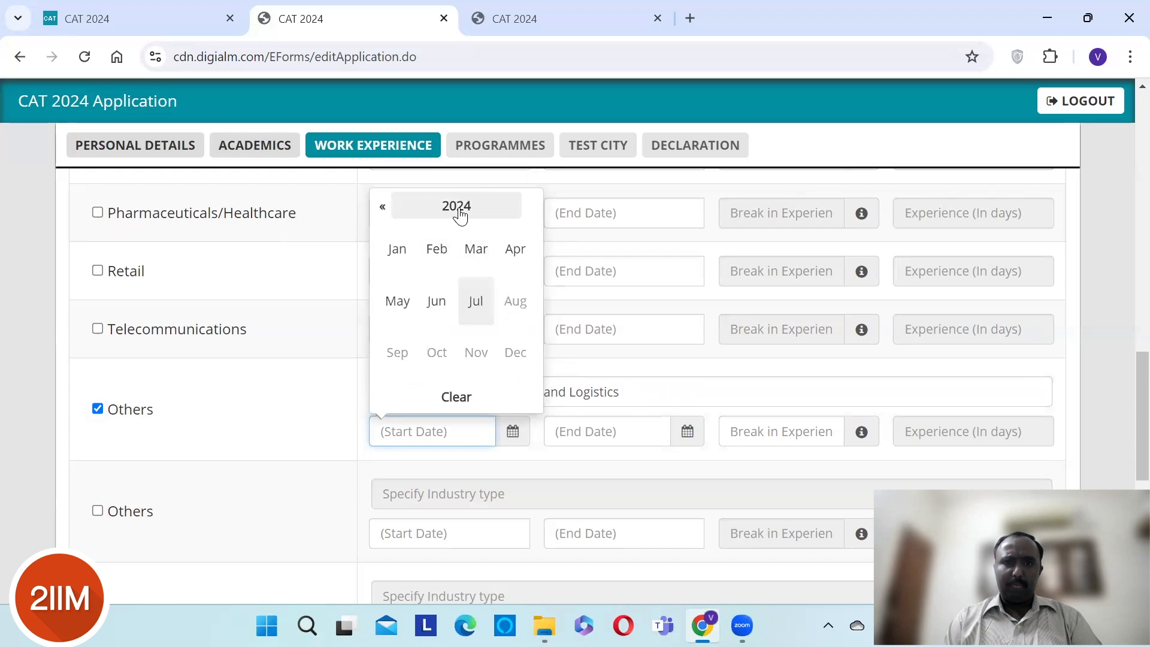
{"action": "left_click", "coordinate": [460, 210]}
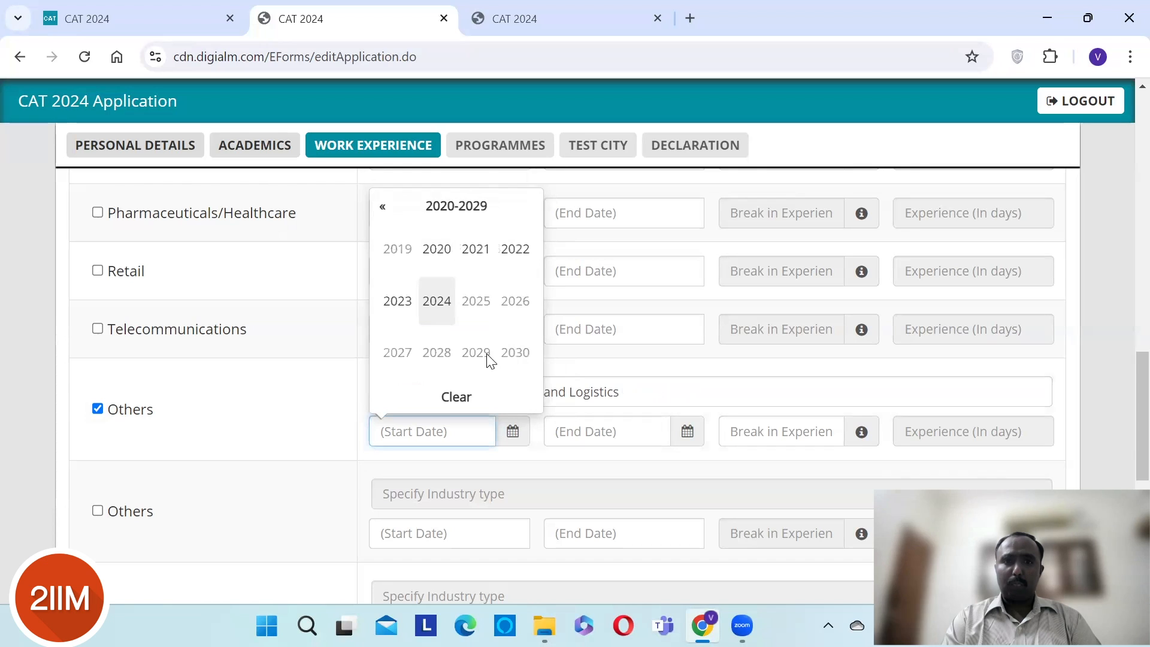
{"action": "key", "text": "Left"}
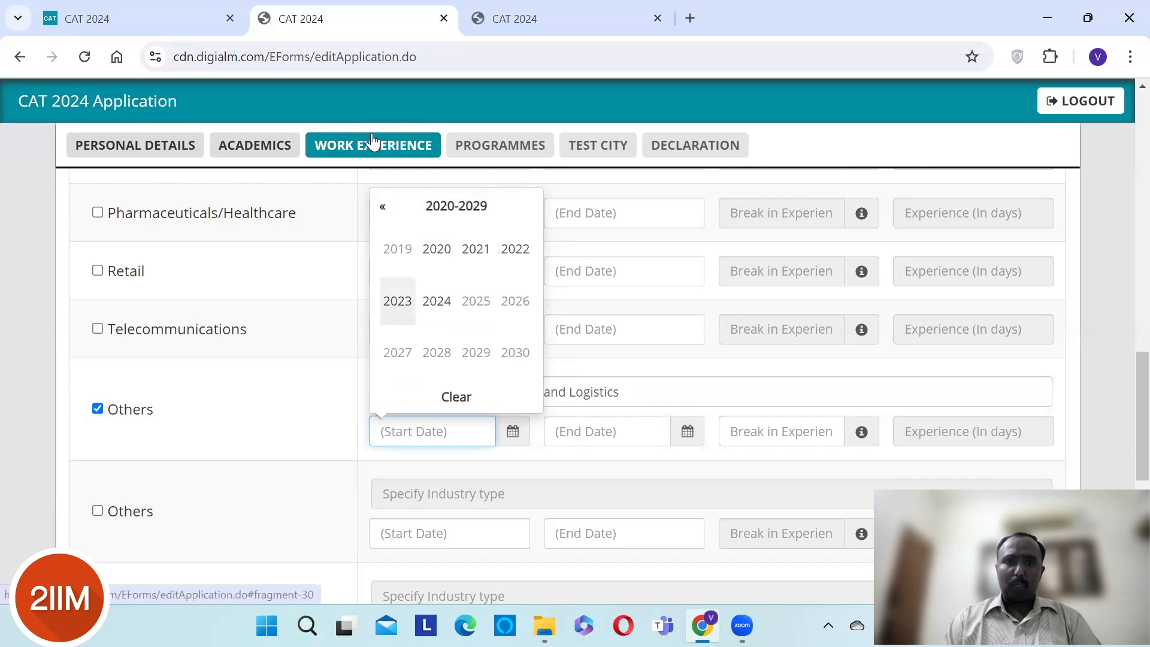
{"action": "left_click", "coordinate": [382, 206]}
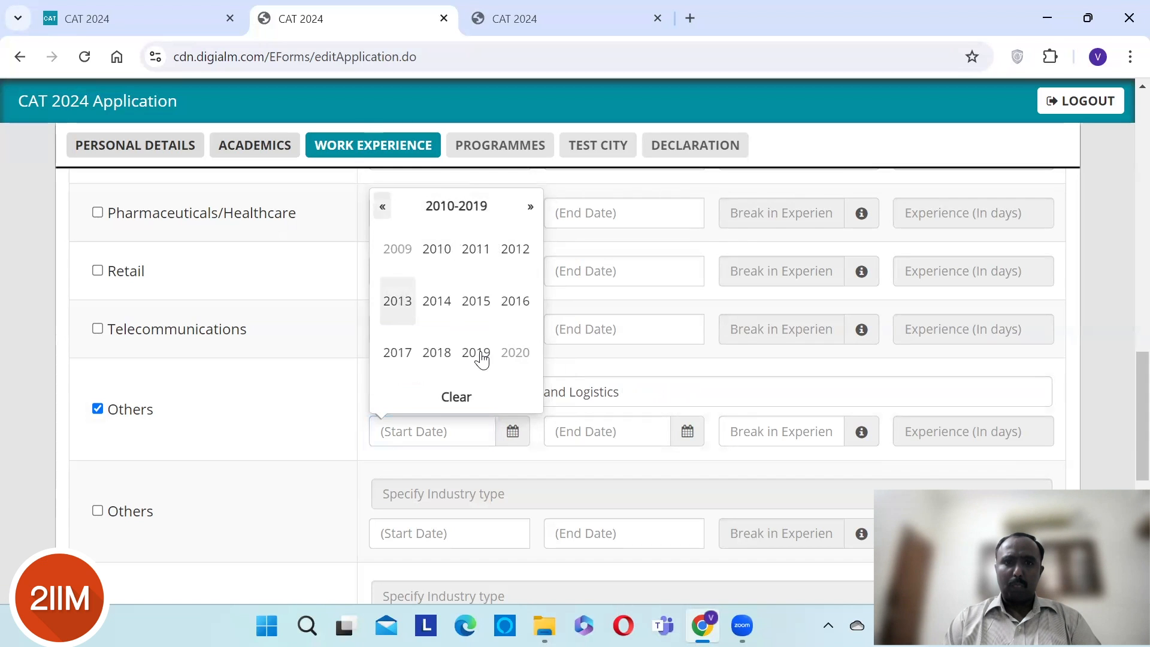
{"action": "left_click", "coordinate": [382, 206]}
{"action": "left_click", "coordinate": [480, 358]}
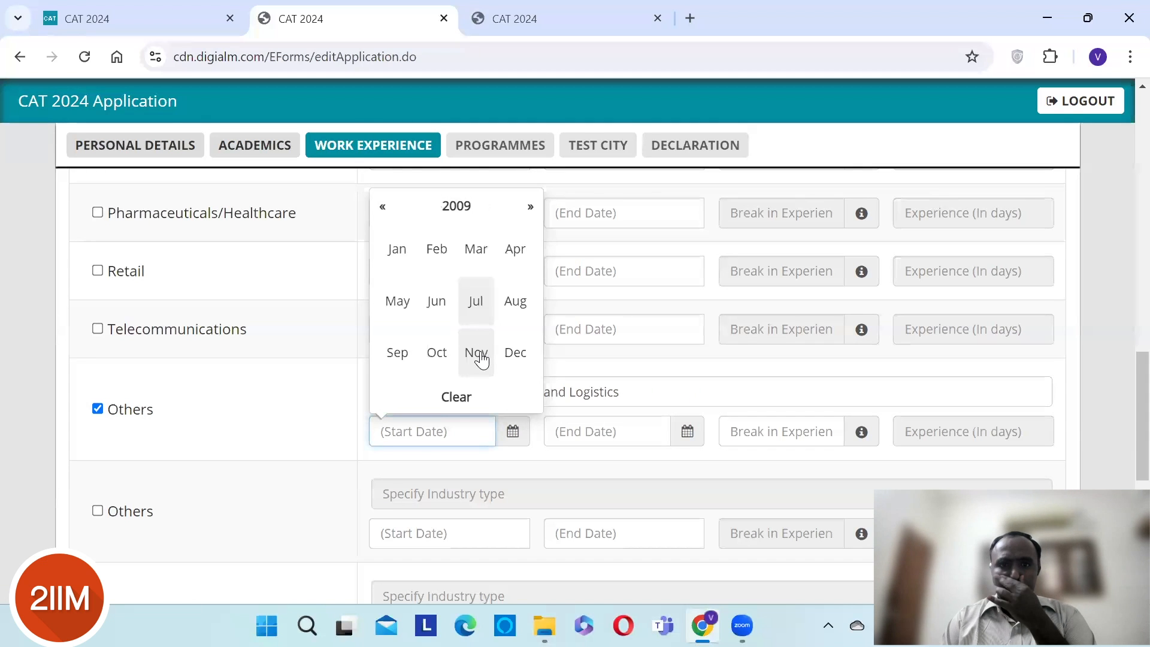
{"action": "left_click", "coordinate": [398, 307]}
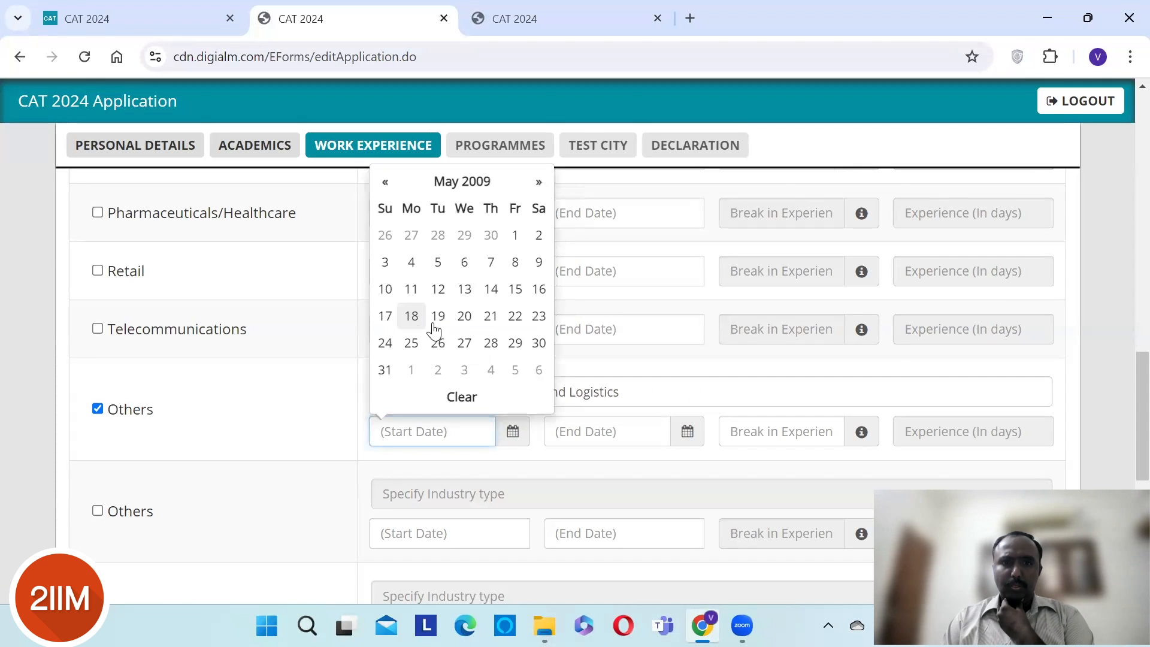
{"action": "left_click", "coordinate": [464, 262]}
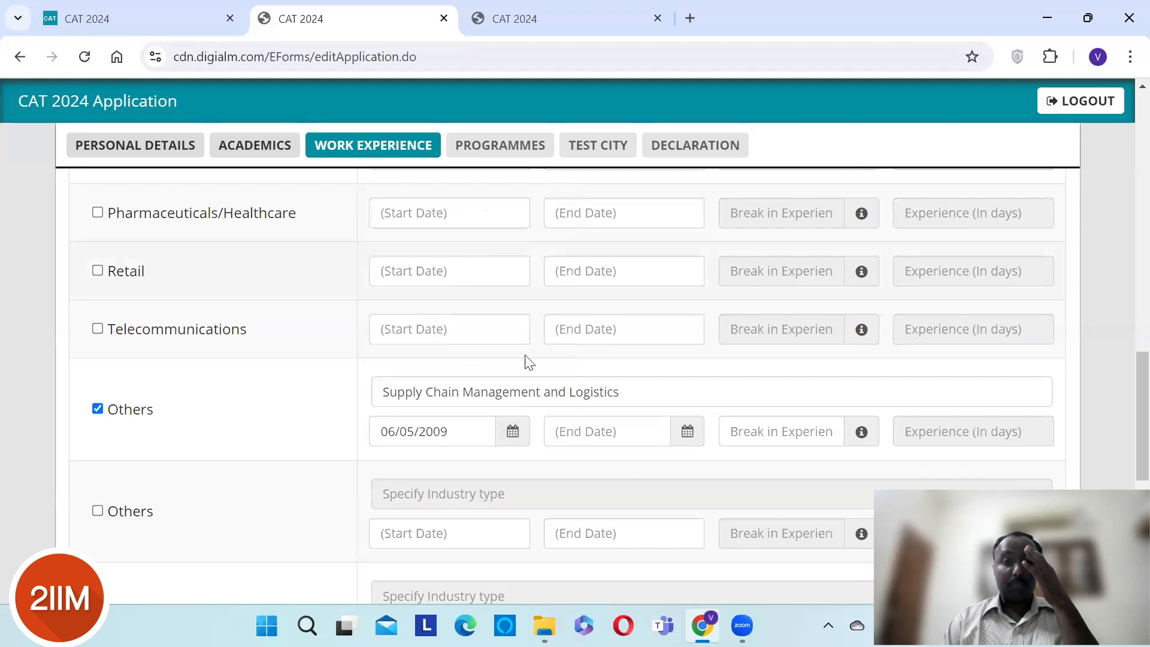
- Set the entry's end date to 10/01/2020
{"action": "left_click", "coordinate": [687, 433]}
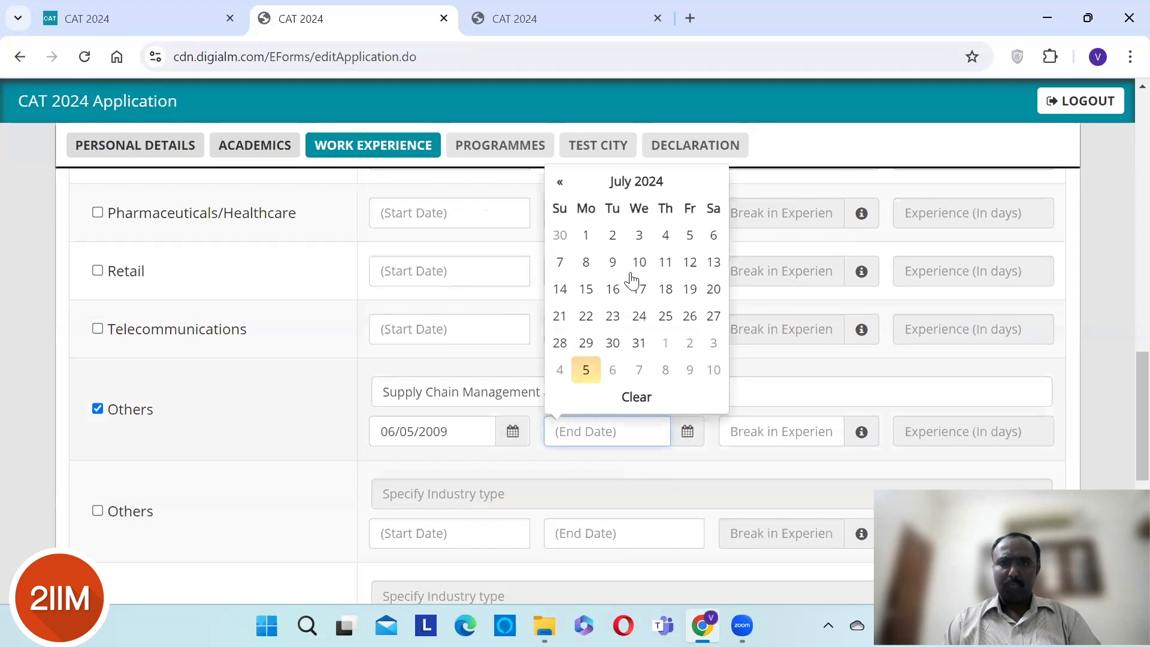
{"action": "left_click", "coordinate": [557, 184]}
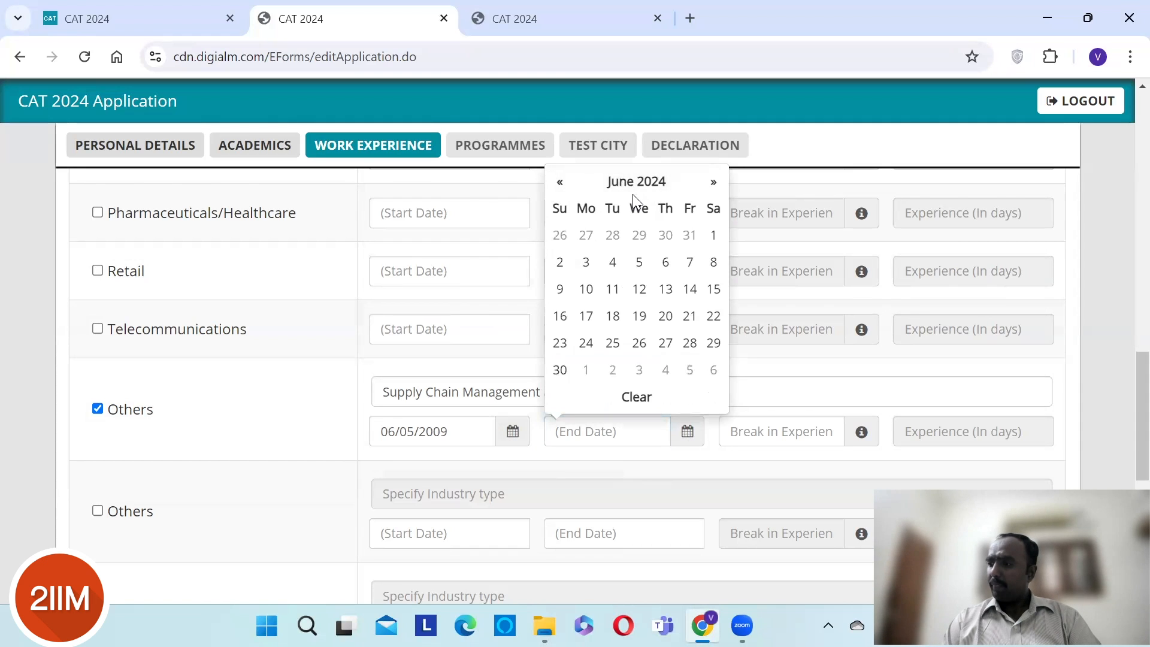
{"action": "left_click", "coordinate": [626, 185]}
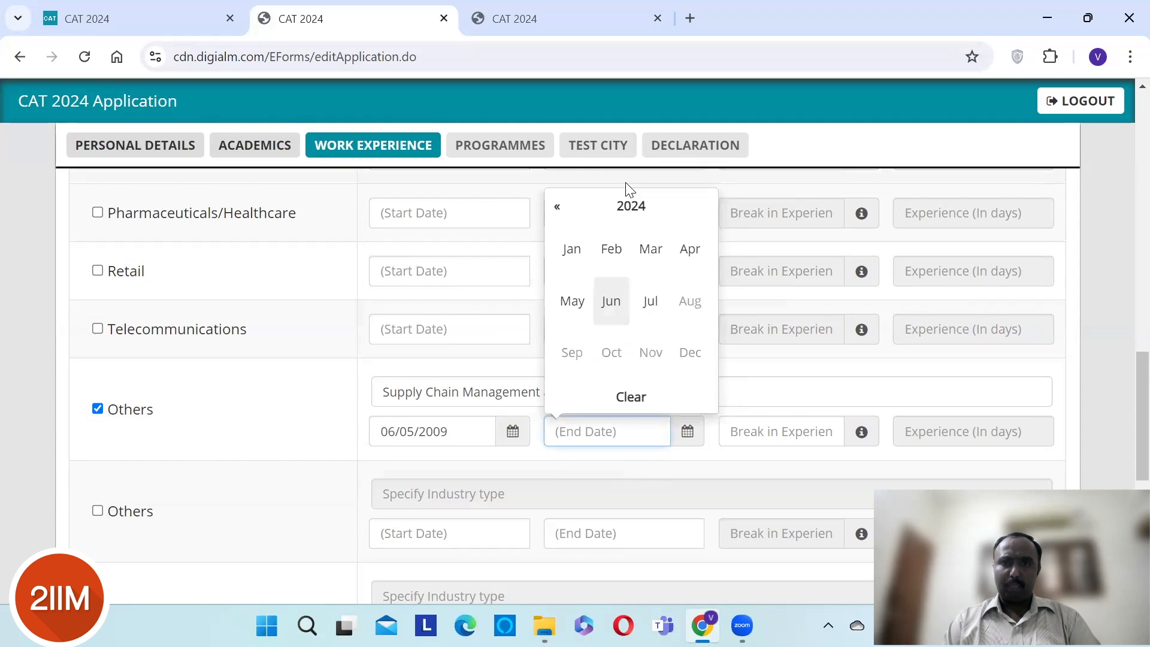
{"action": "left_click", "coordinate": [557, 208]}
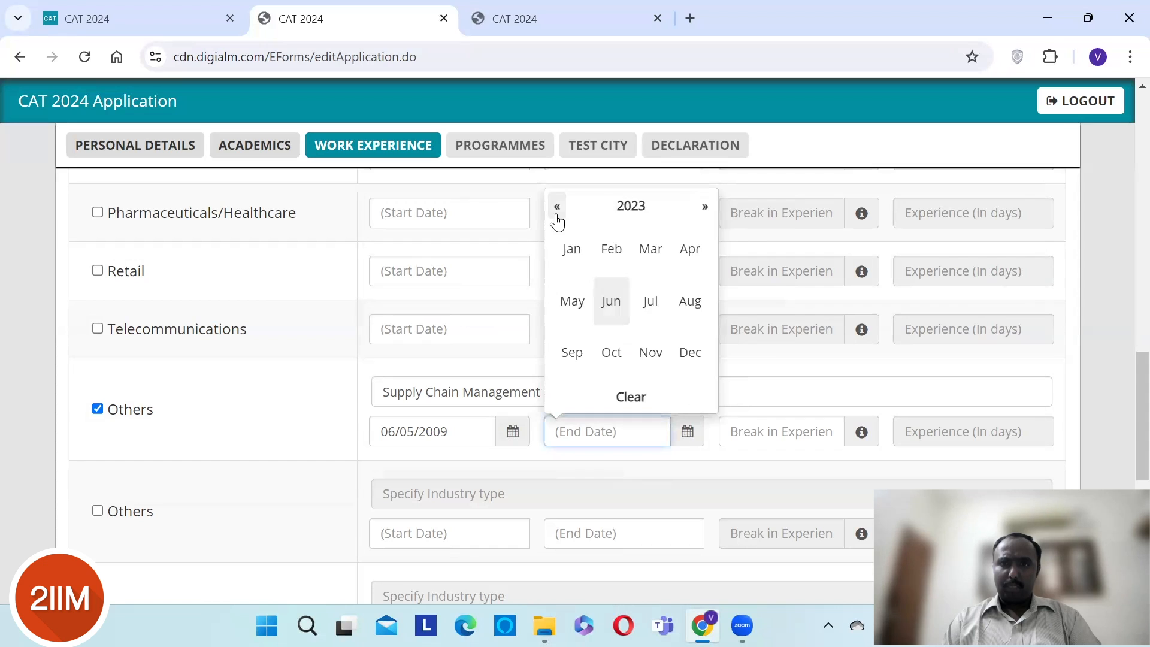
{"action": "left_click", "coordinate": [557, 217]}
{"action": "left_click", "coordinate": [557, 216]}
{"action": "left_click", "coordinate": [557, 217]}
{"action": "left_click", "coordinate": [570, 249]}
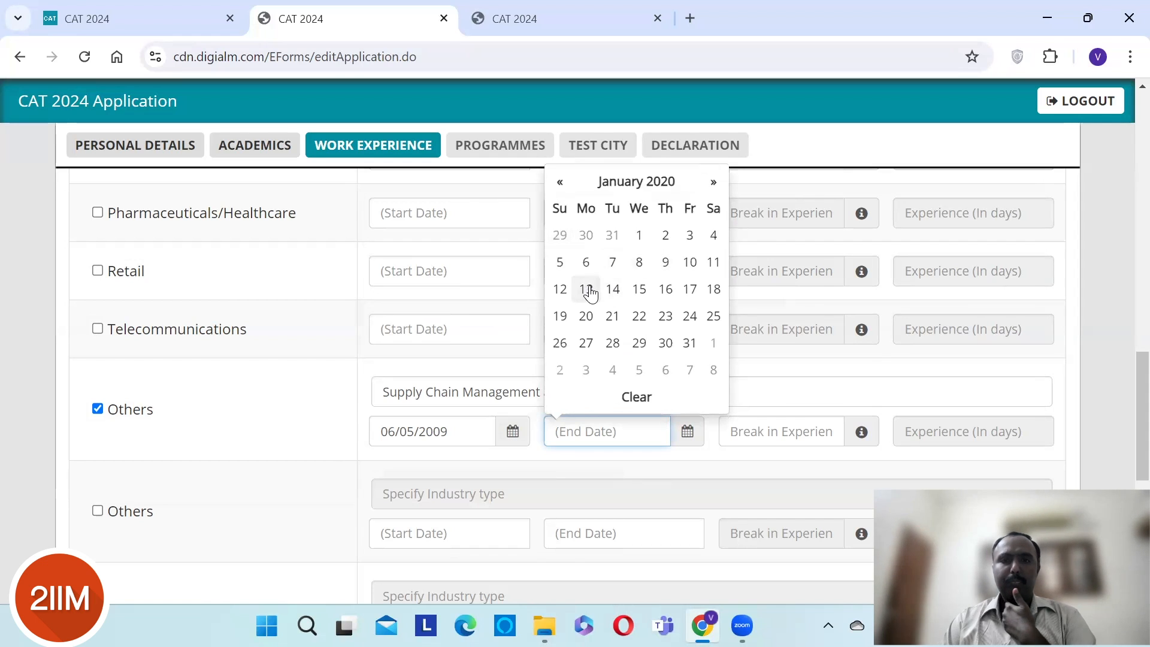
{"action": "left_click", "coordinate": [698, 259]}
- Enter 0 as the Break in Experience
{"action": "left_click", "coordinate": [795, 443]}
{"action": "type", "text": "0"}
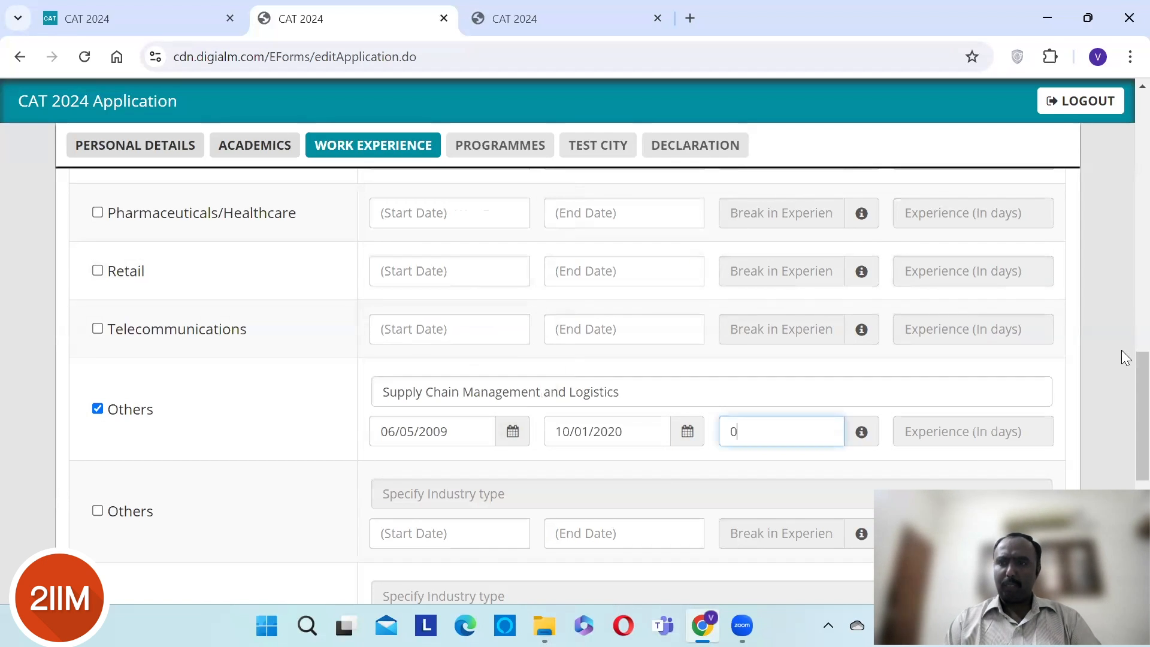
{"action": "scroll", "coordinate": [1121, 367], "scroll_direction": "down", "scroll_amount": 1}
{"action": "scroll", "coordinate": [1120, 429], "scroll_direction": "down", "scroll_amount": 2}
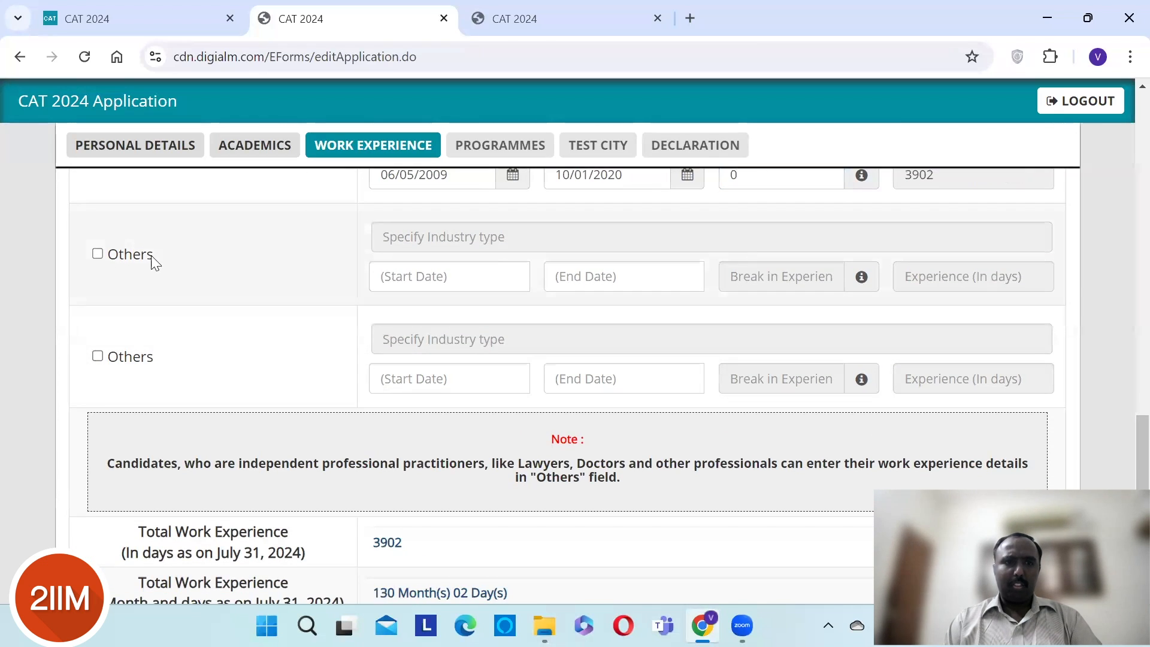
- Add a second Others entry named Service Training with start date 27/01/2020
{"action": "left_click", "coordinate": [97, 254]}
{"action": "left_click", "coordinate": [429, 231]}
{"action": "type", "text": "Service"}
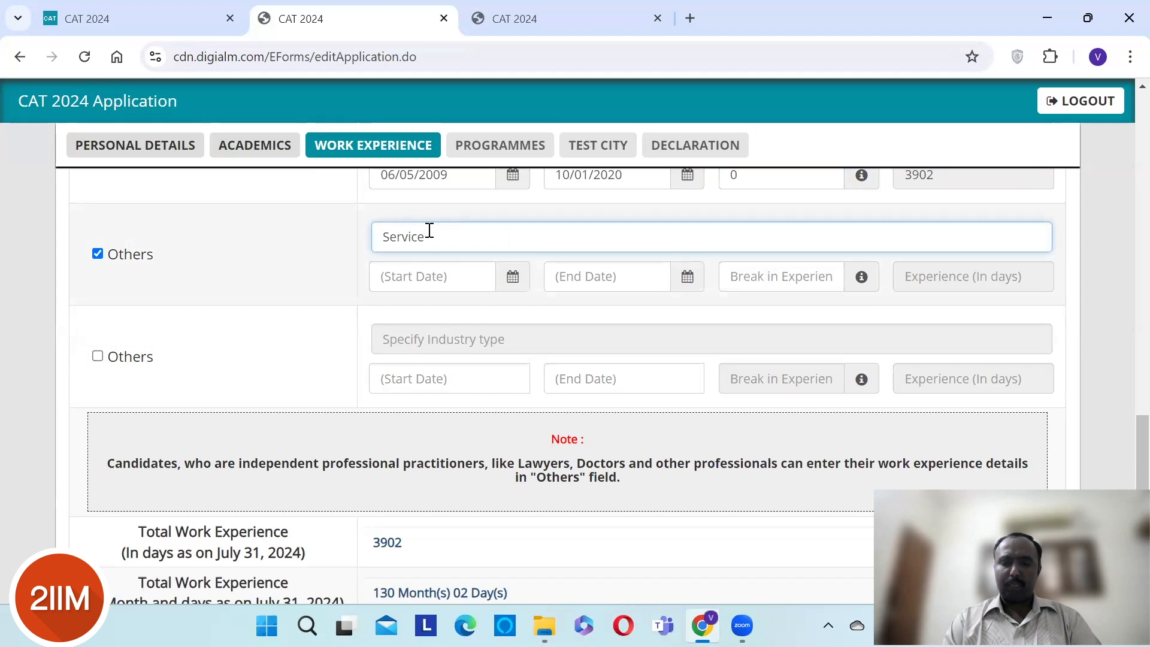
{"action": "type", "text": " Training"}
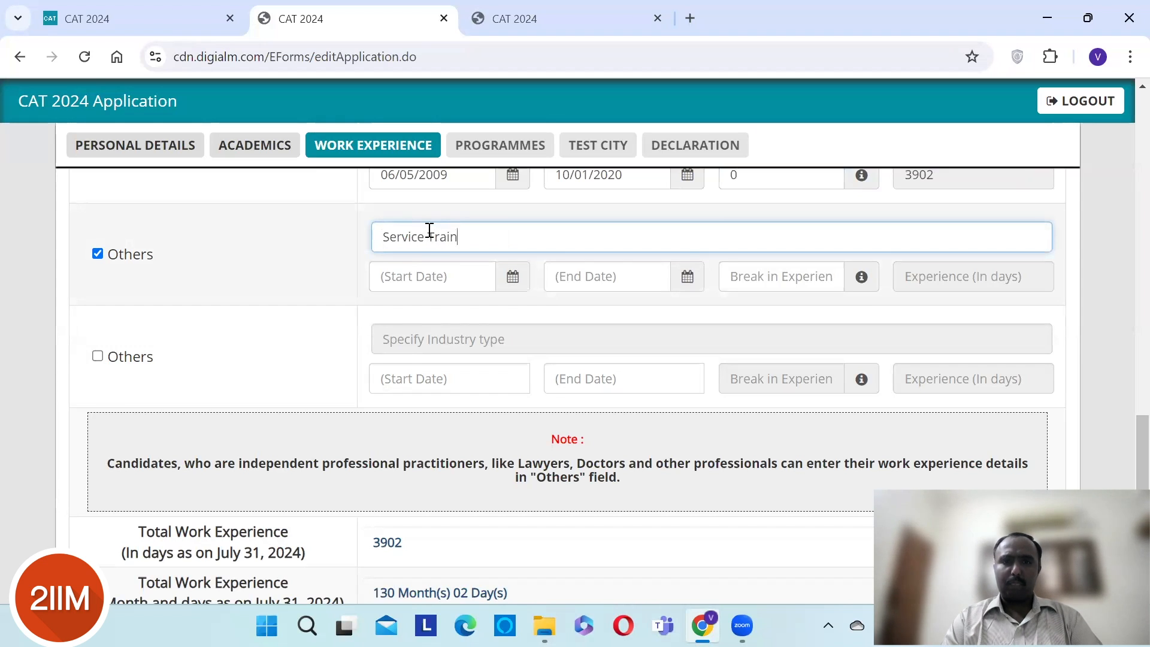
{"action": "left_click", "coordinate": [506, 283]}
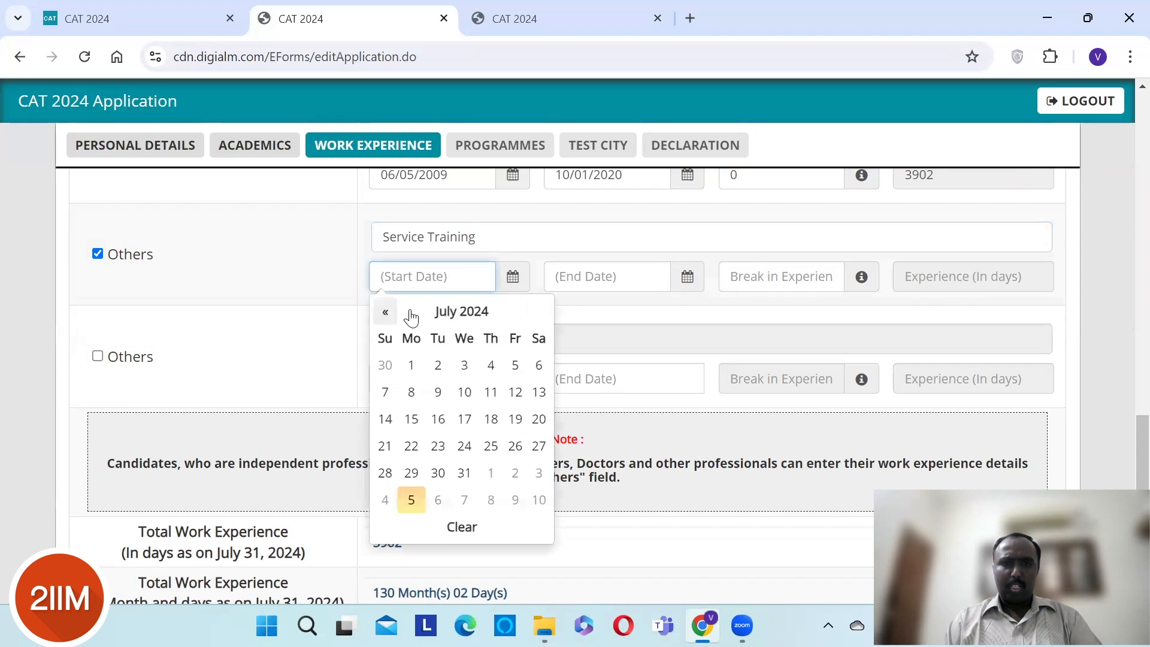
{"action": "left_click", "coordinate": [443, 311]}
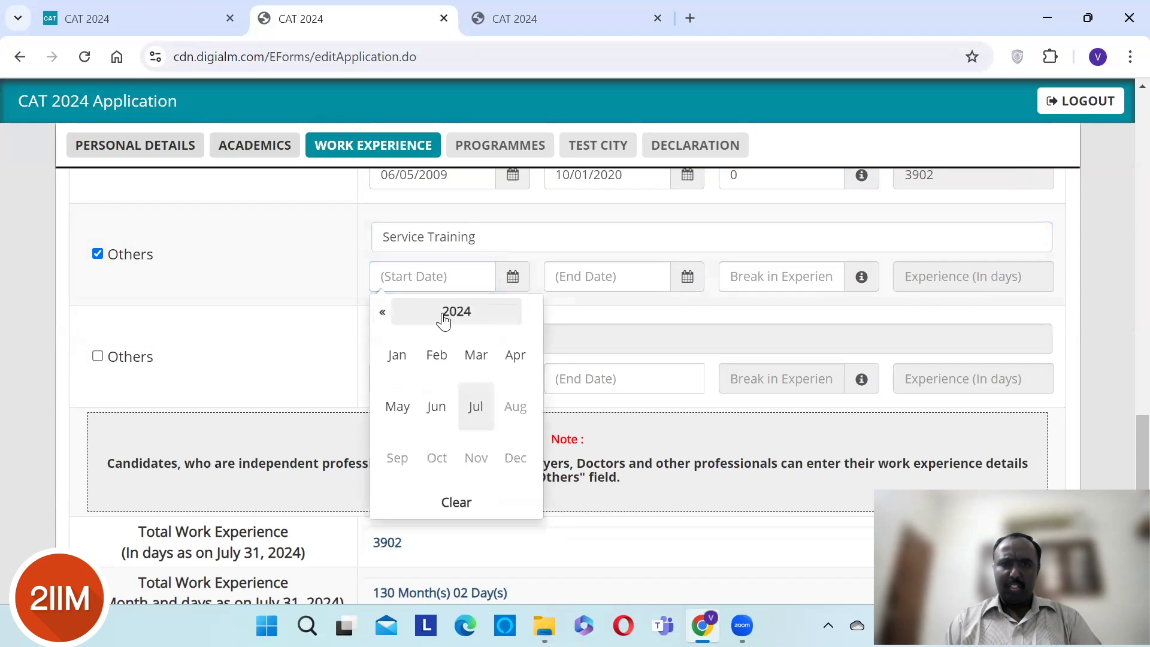
{"action": "left_click", "coordinate": [382, 313]}
{"action": "left_click", "coordinate": [383, 315]}
{"action": "left_click", "coordinate": [383, 316]}
{"action": "left_click", "coordinate": [383, 316]}
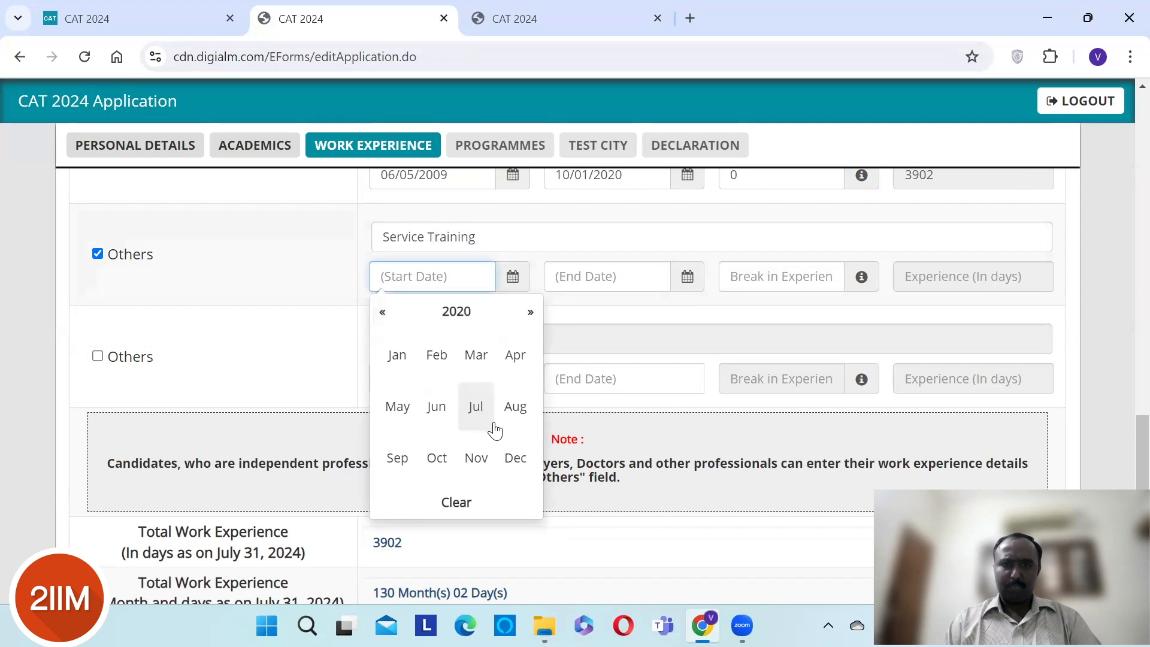
{"action": "left_click", "coordinate": [395, 361]}
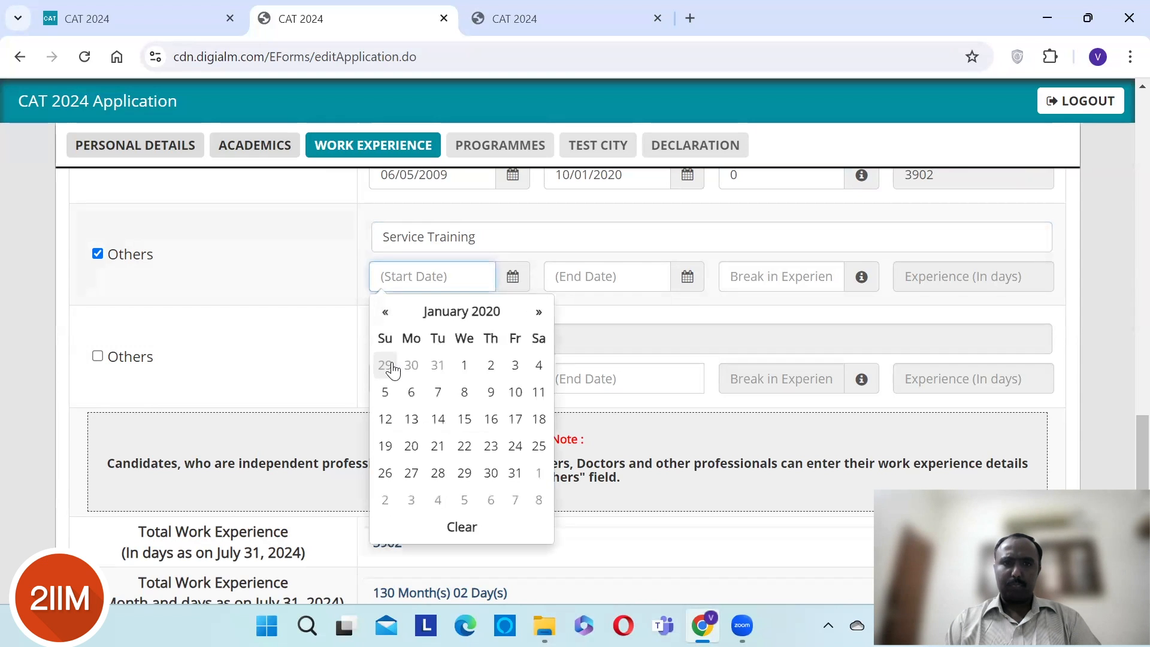
{"action": "left_click", "coordinate": [411, 473]}
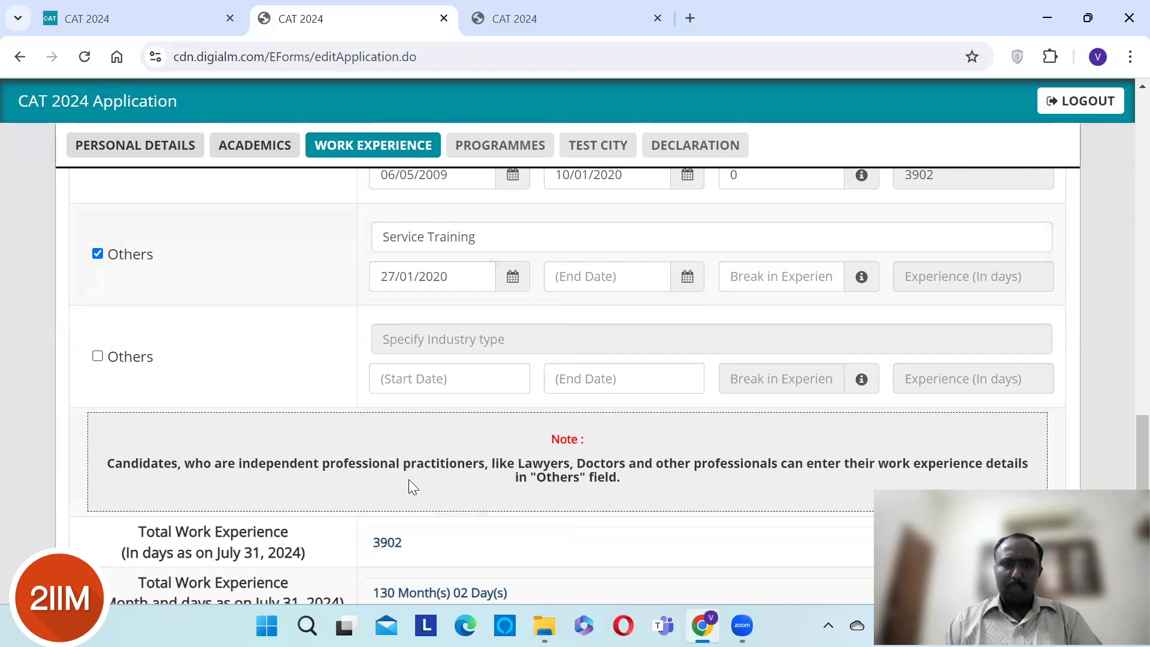
- Set the Service Training end date to 31/07/2024
{"action": "left_click", "coordinate": [635, 281]}
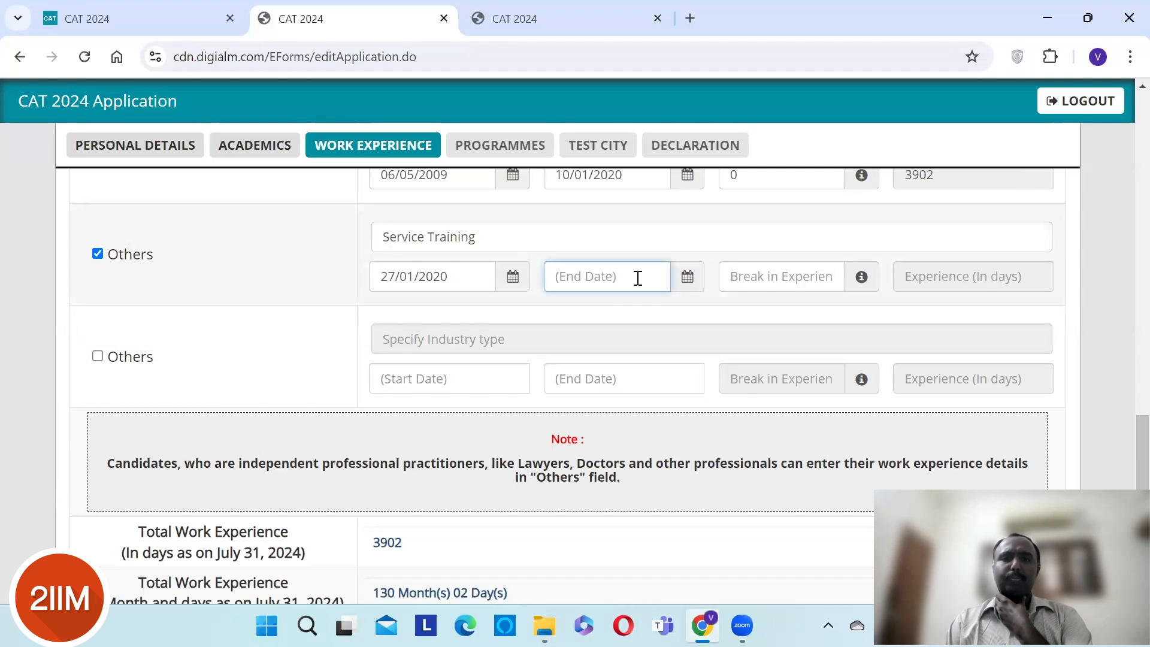
{"action": "left_click", "coordinate": [688, 284]}
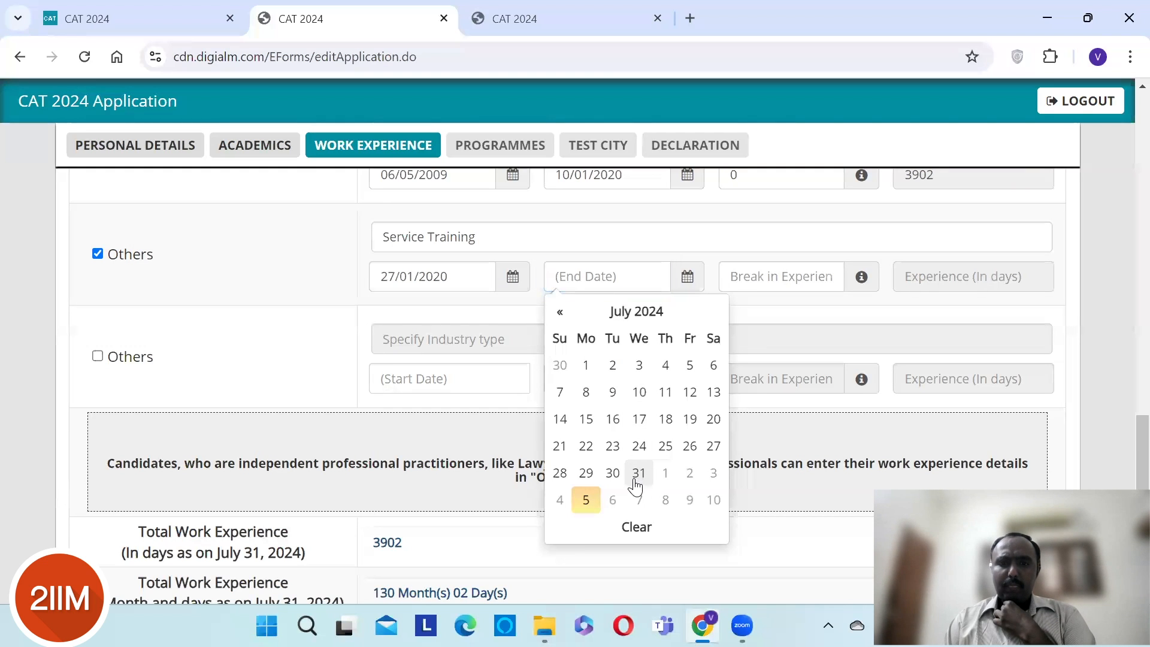
{"action": "left_click", "coordinate": [638, 473]}
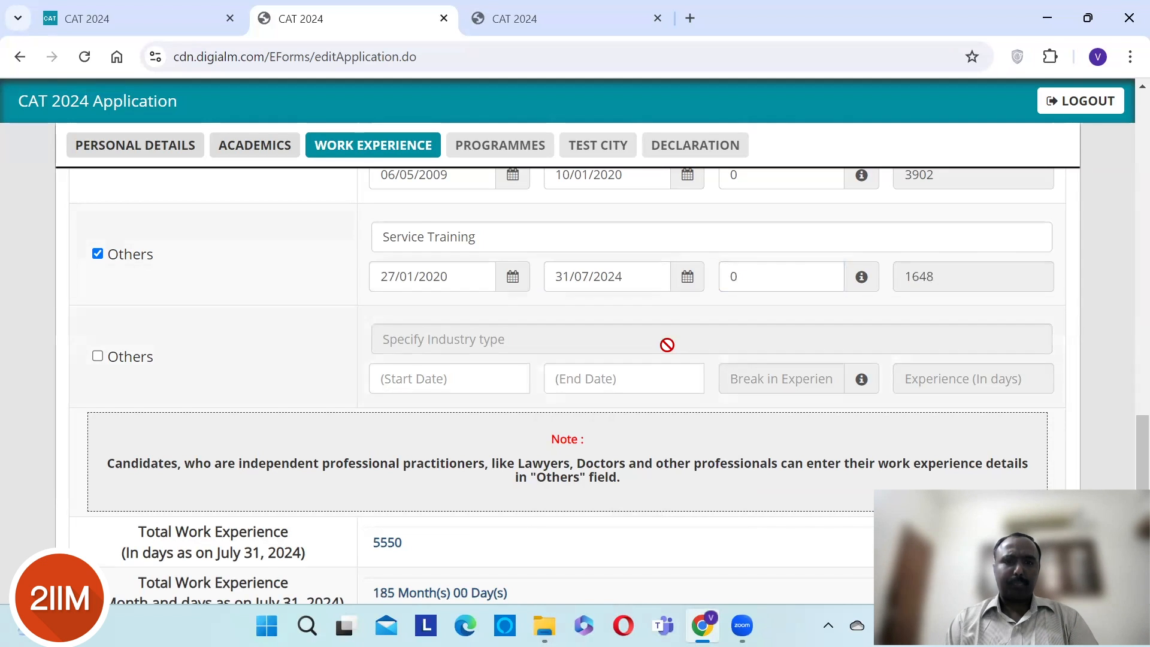
{"action": "scroll", "coordinate": [664, 341], "scroll_direction": "down", "scroll_amount": 3}
- Save the Work Experience details and acknowledge the Data Saved Successfully confirmation
{"action": "left_click", "coordinate": [591, 508]}
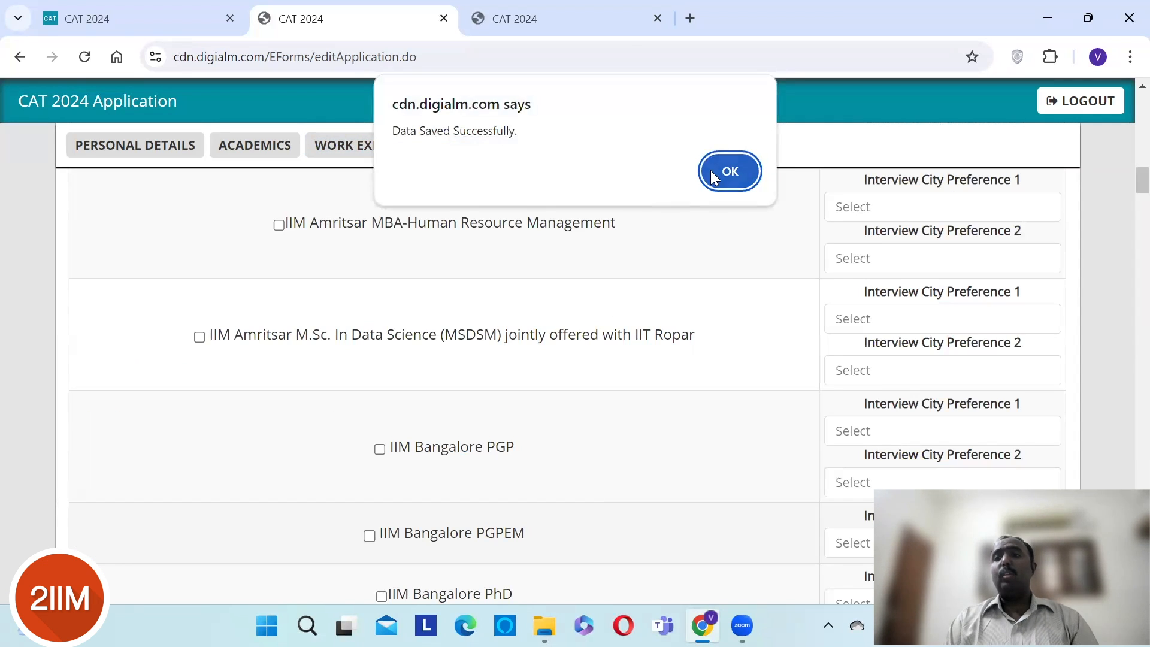
{"action": "left_click", "coordinate": [711, 171]}
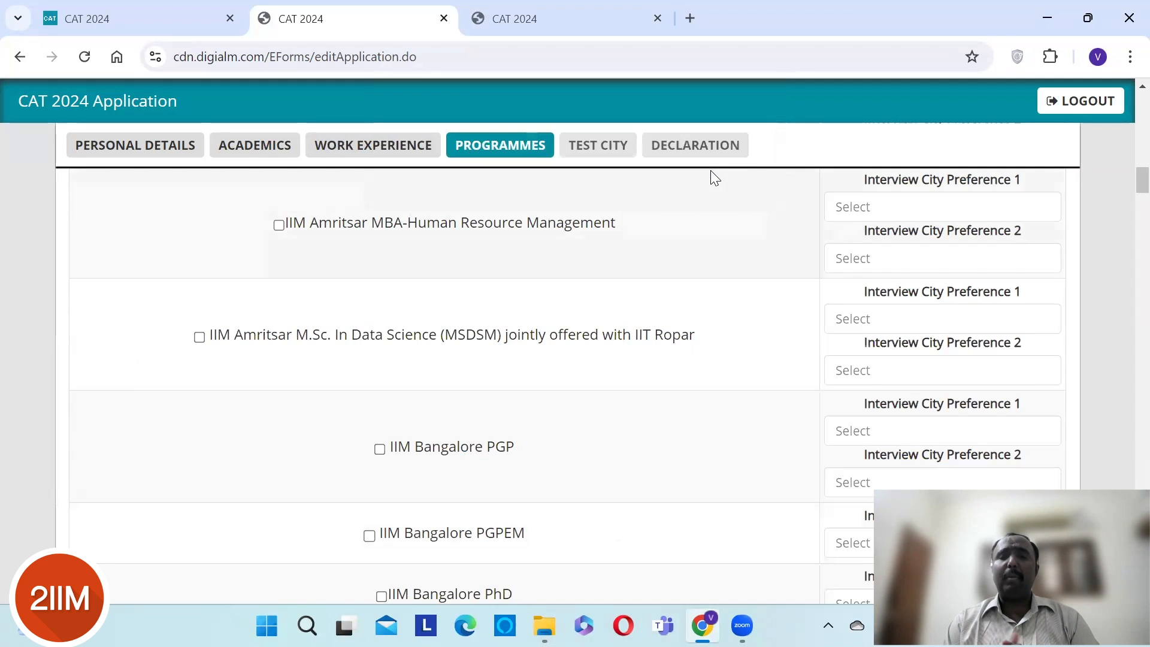
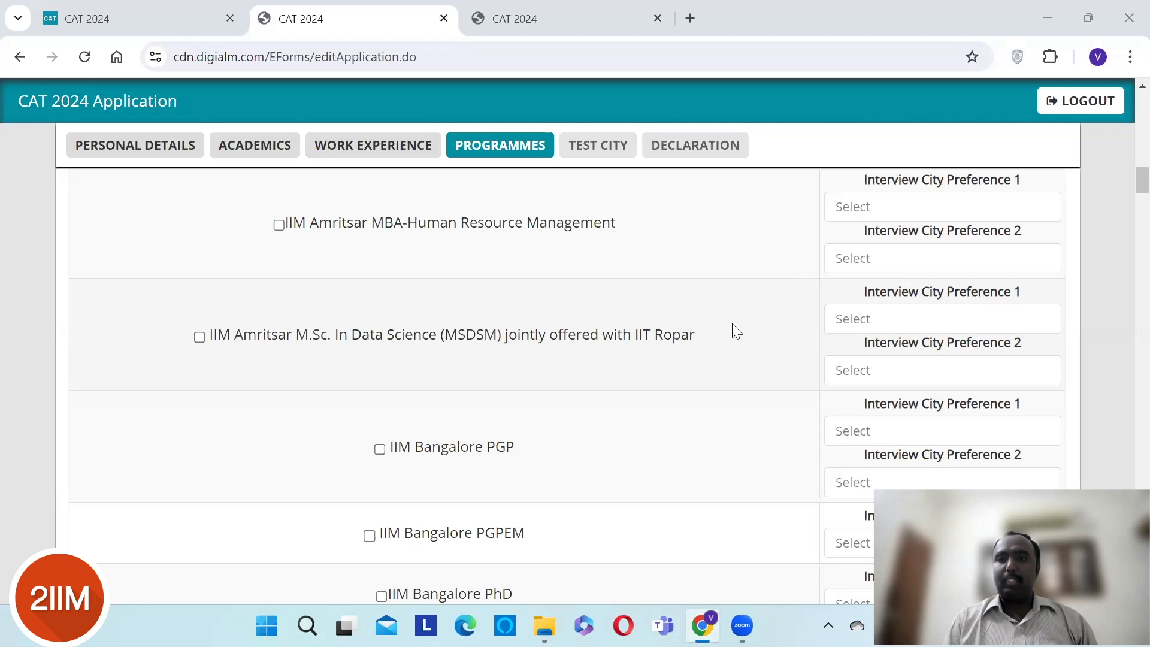
- Tick IIM Amritsar MBA-Human Resource Management with interview cities Bengaluru (1st) and Delhi (2nd)
{"action": "left_click", "coordinate": [279, 225]}
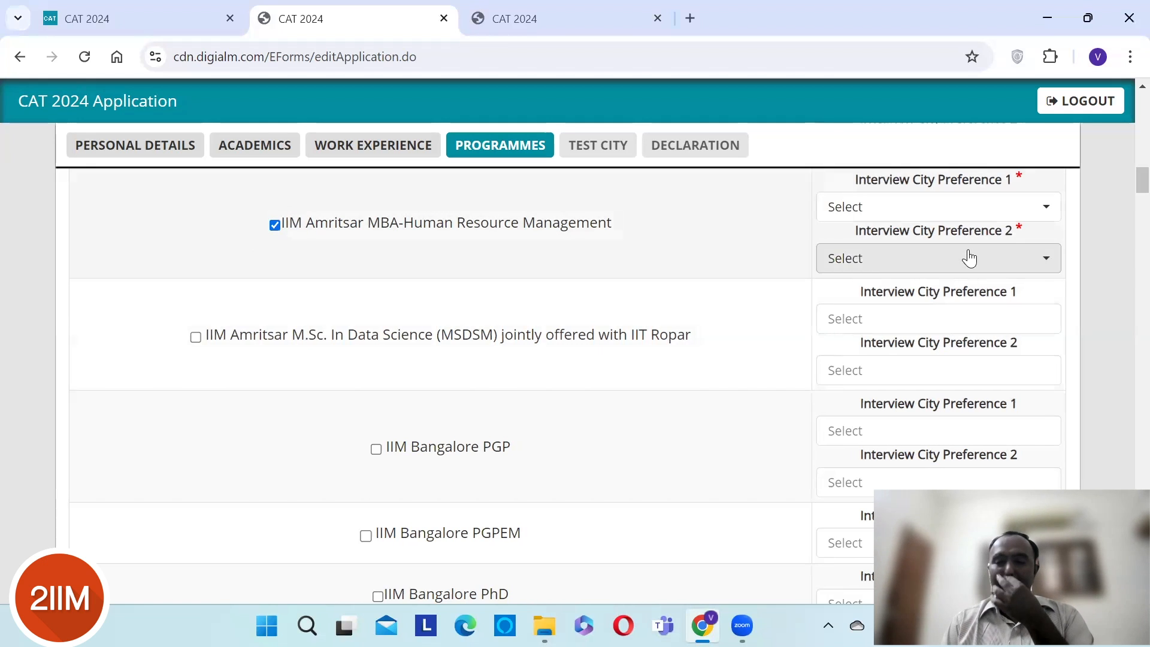
{"action": "left_click", "coordinate": [1024, 210]}
{"action": "left_click", "coordinate": [912, 305]}
{"action": "left_click", "coordinate": [1000, 262]}
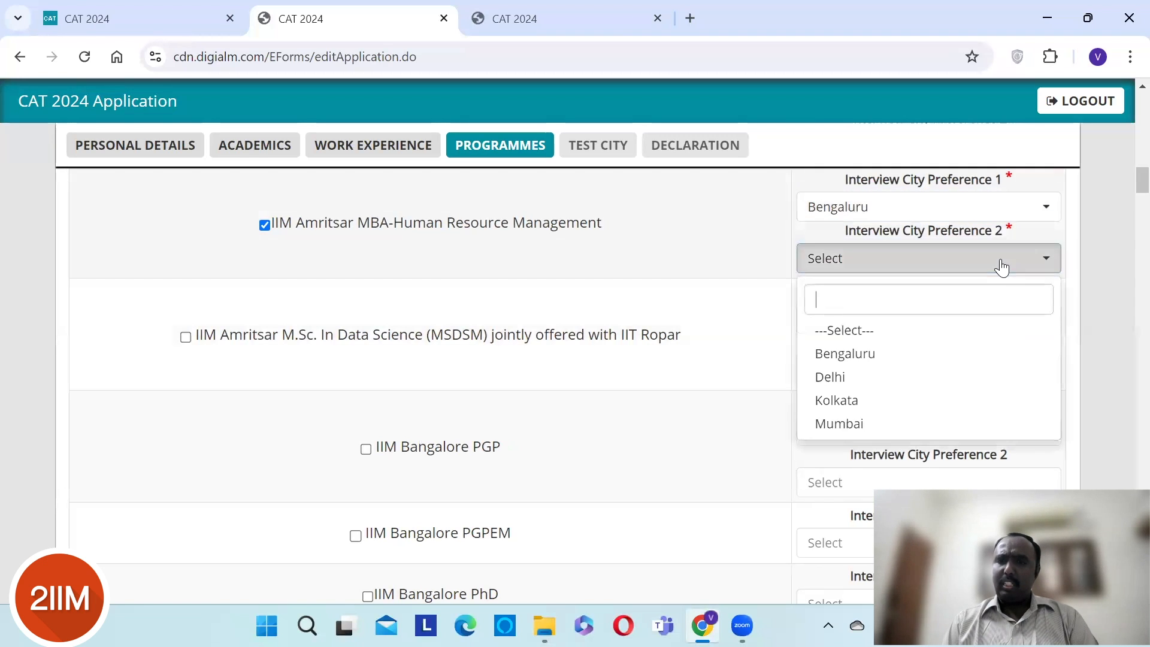
{"action": "left_click", "coordinate": [846, 377]}
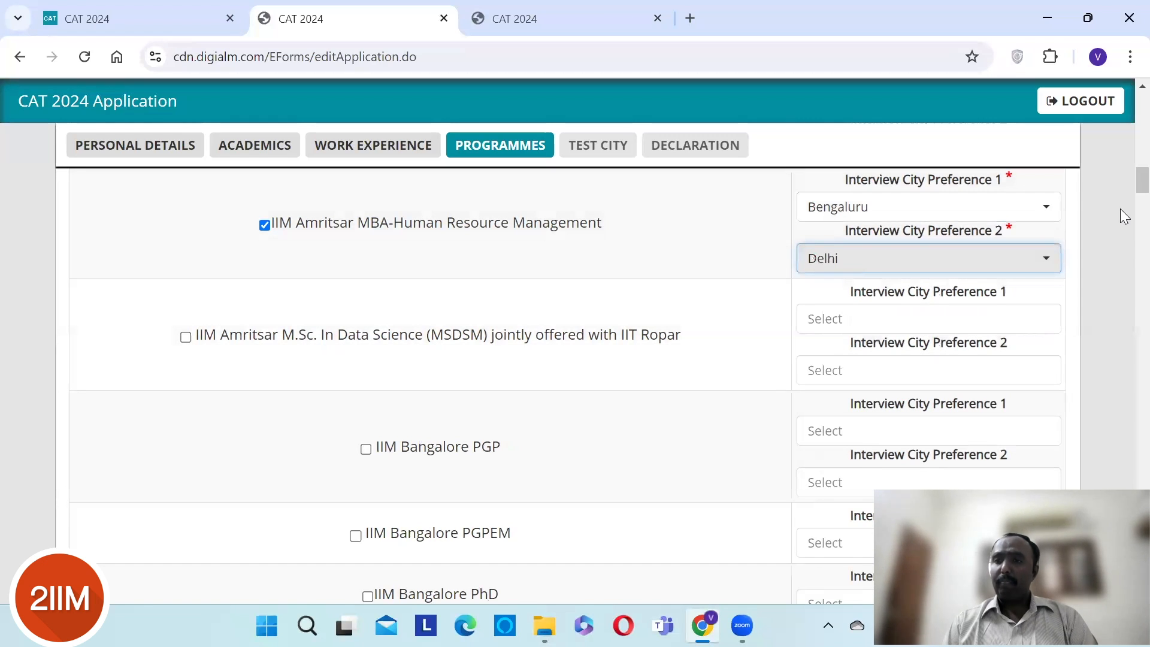
{"action": "scroll", "coordinate": [1124, 202], "scroll_direction": "down", "scroll_amount": 1}
{"action": "scroll", "coordinate": [1124, 203], "scroll_direction": "down", "scroll_amount": 2}
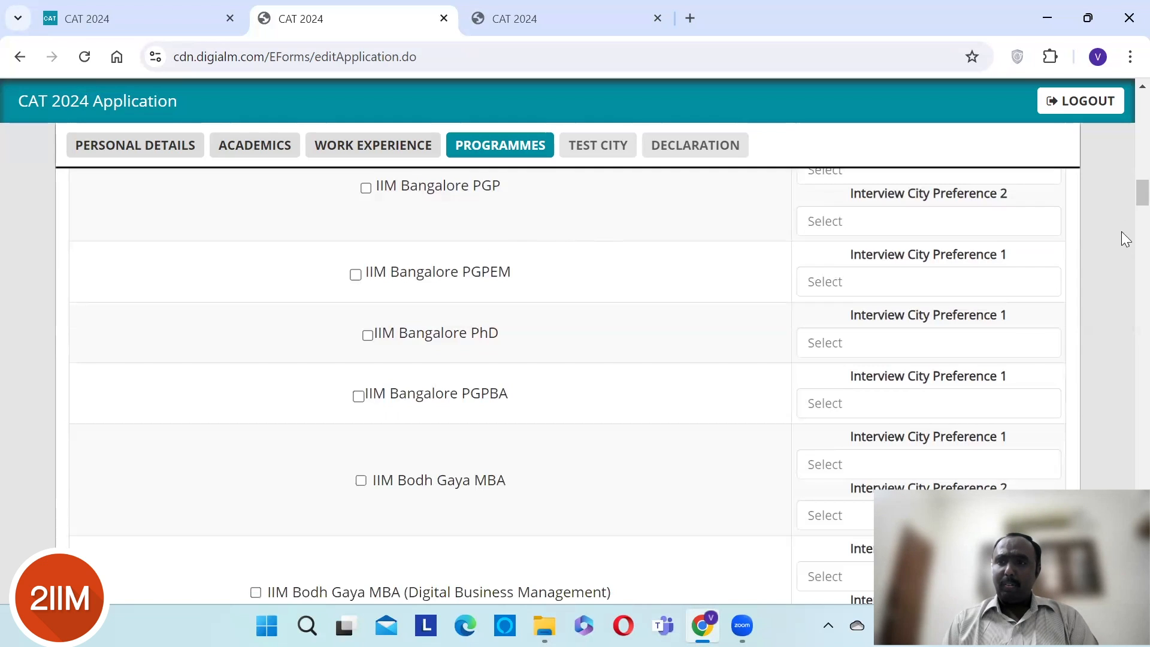
- Apply to IIM Bangalore PGP with Bengaluru and Hyderabad as interview cities
{"action": "scroll", "coordinate": [1124, 195], "scroll_direction": "up", "scroll_amount": 1}
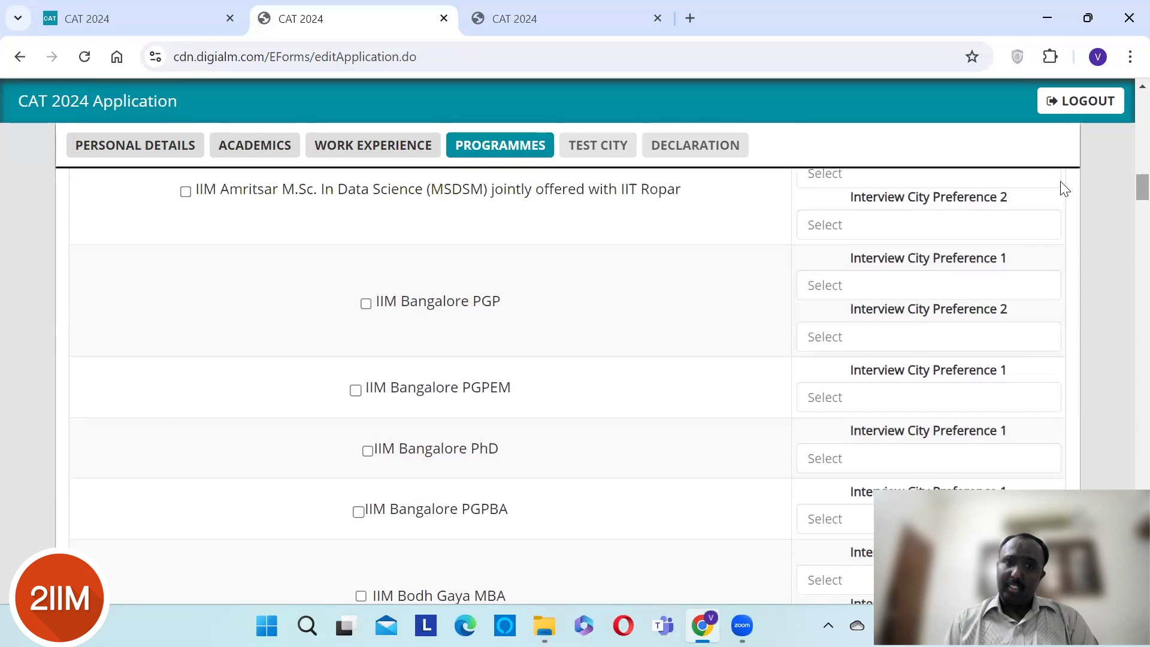
{"action": "left_click", "coordinate": [365, 304]}
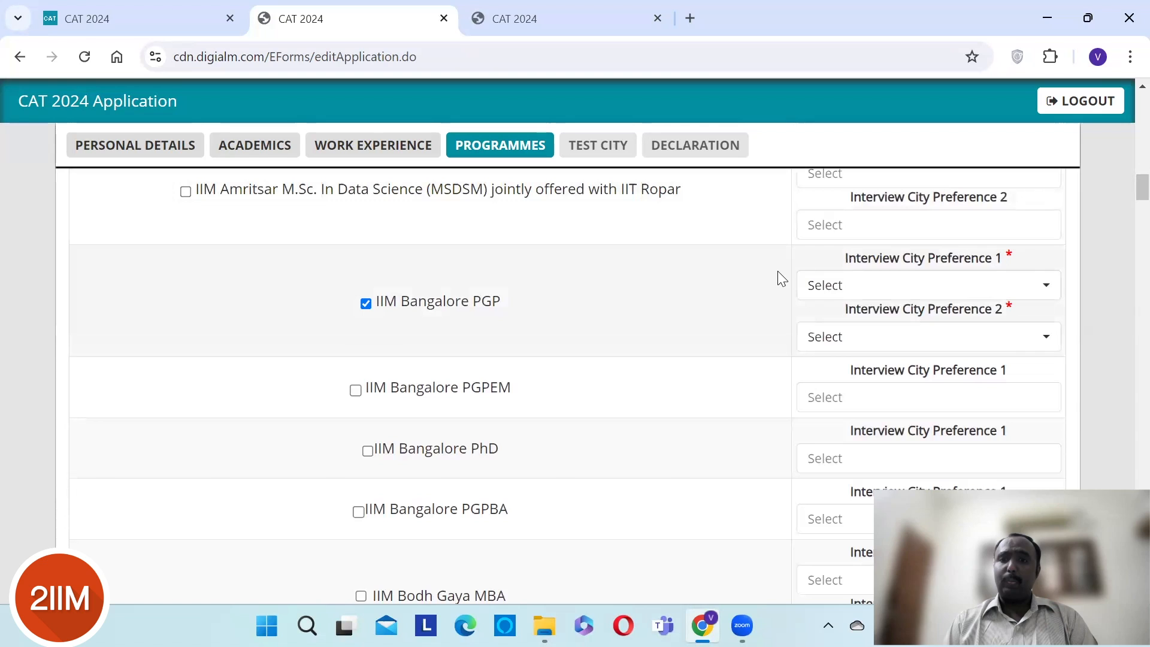
{"action": "left_click", "coordinate": [851, 286]}
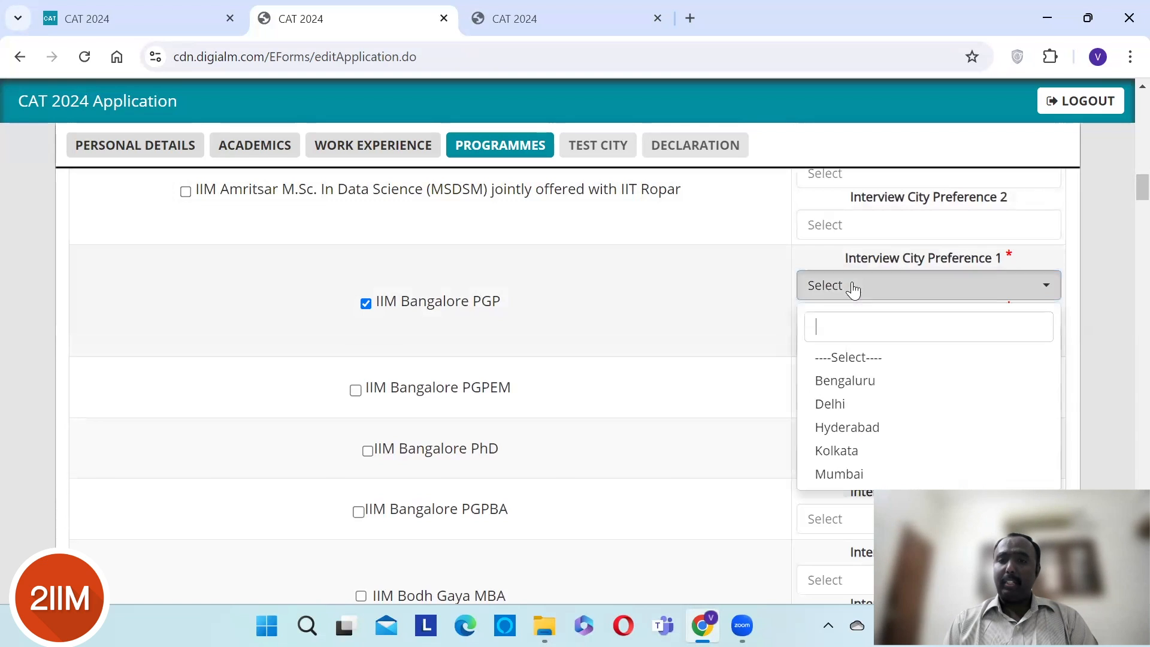
{"action": "left_click", "coordinate": [843, 393]}
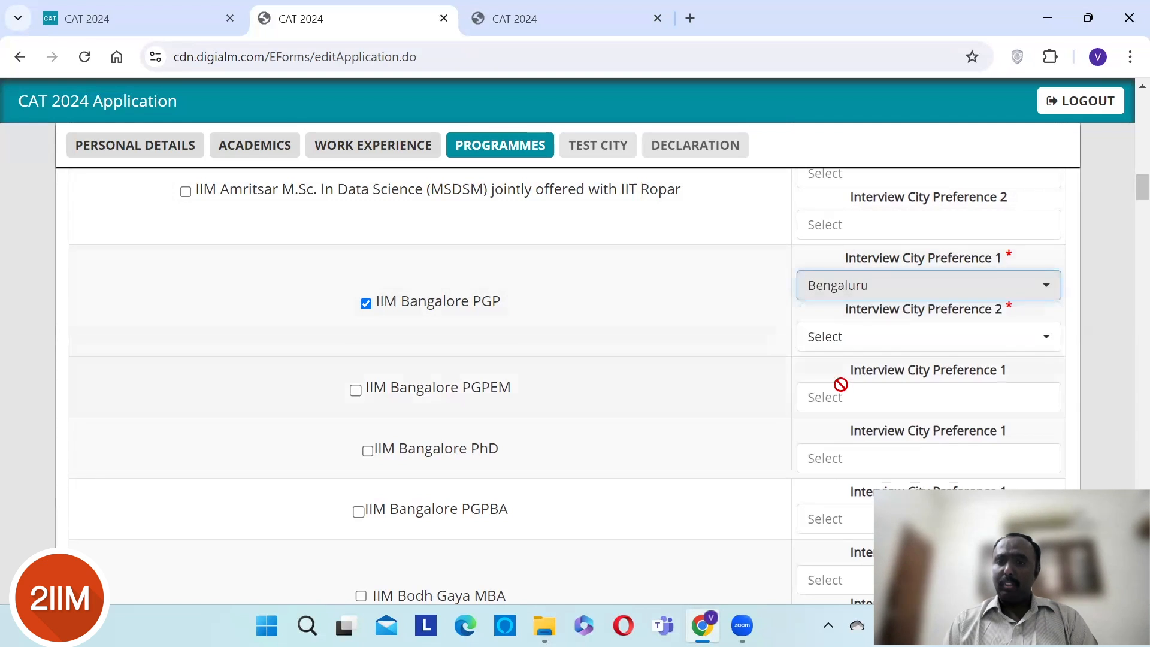
{"action": "left_click", "coordinate": [932, 339]}
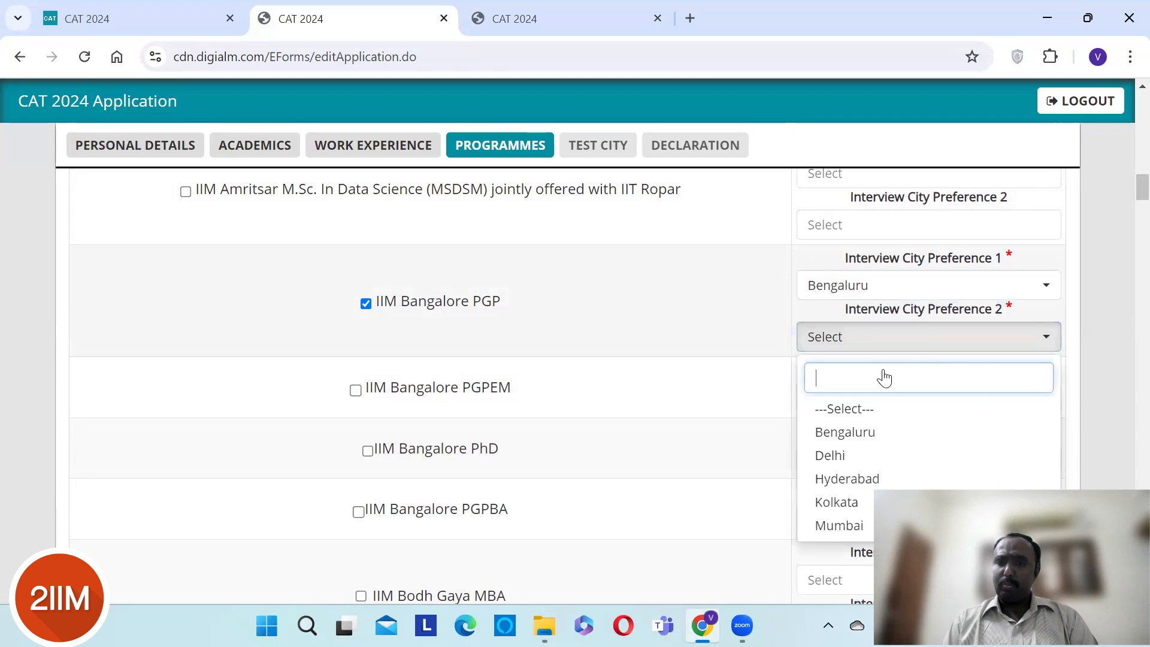
{"action": "left_click", "coordinate": [828, 478]}
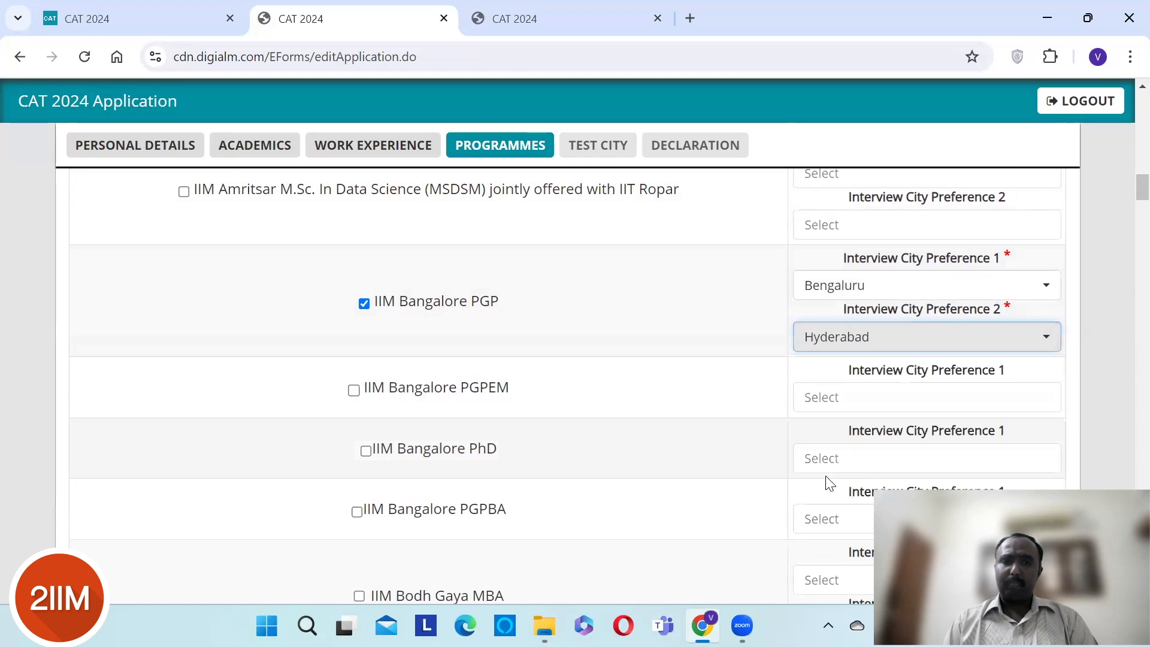
- Add IIM Bangalore PGPEM and PhD, each with Bengaluru as interview city
{"action": "left_click", "coordinate": [353, 393]}
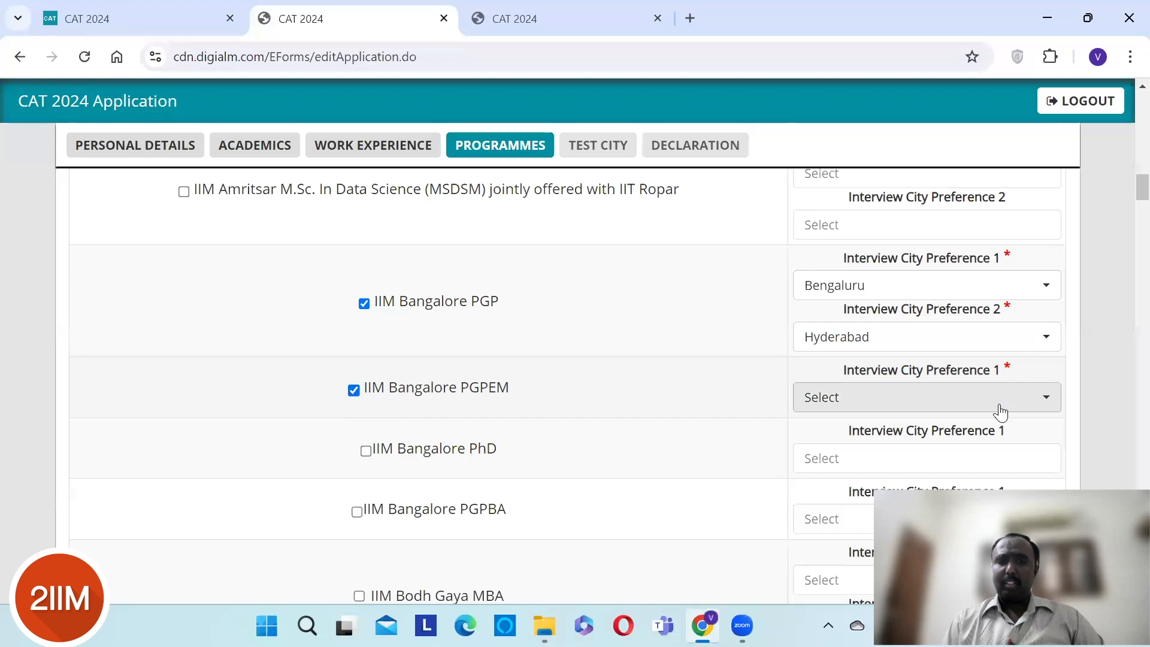
{"action": "left_click", "coordinate": [892, 406]}
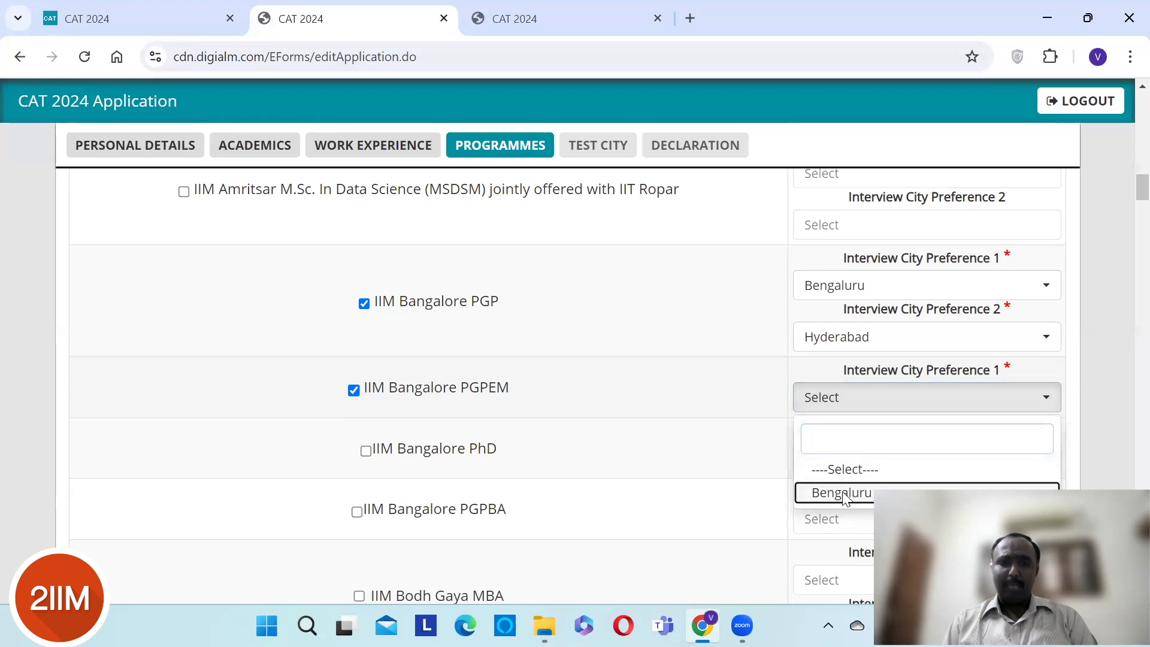
{"action": "left_click", "coordinate": [842, 495]}
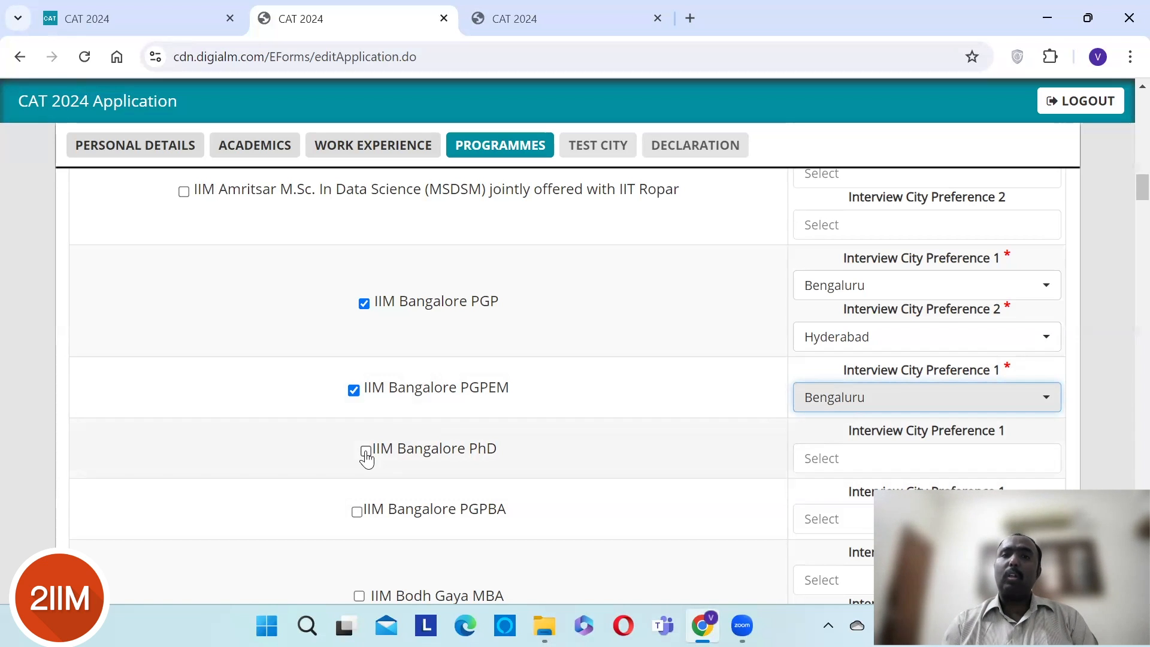
{"action": "left_click", "coordinate": [366, 452]}
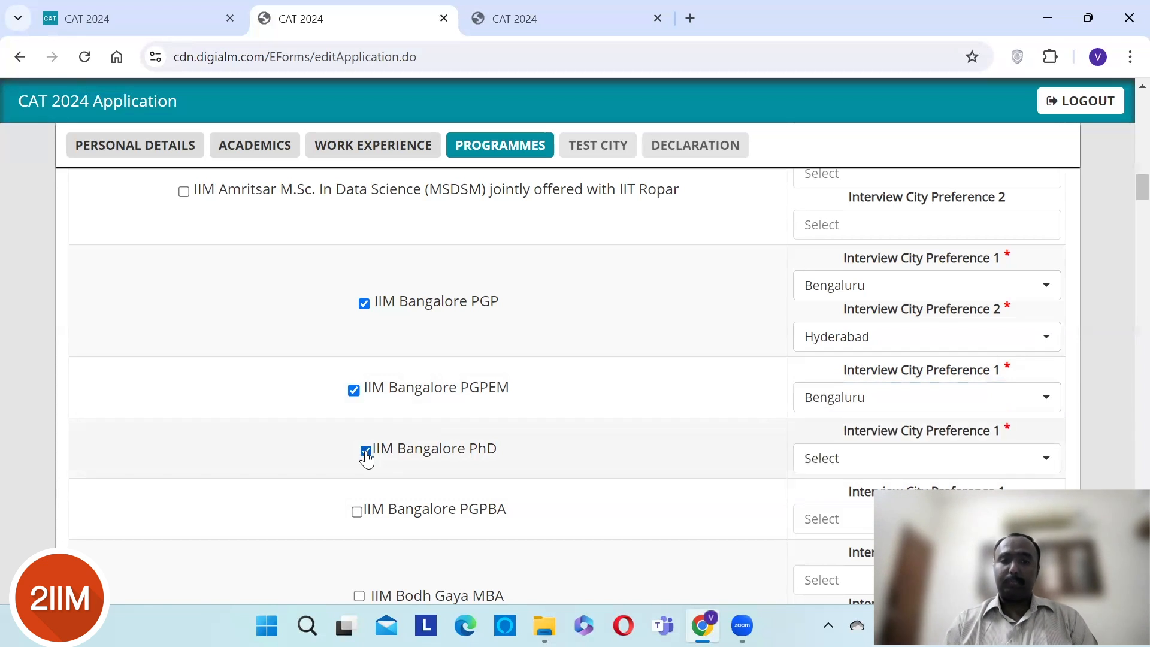
{"action": "left_click", "coordinate": [1034, 460]}
{"action": "left_click", "coordinate": [838, 552]}
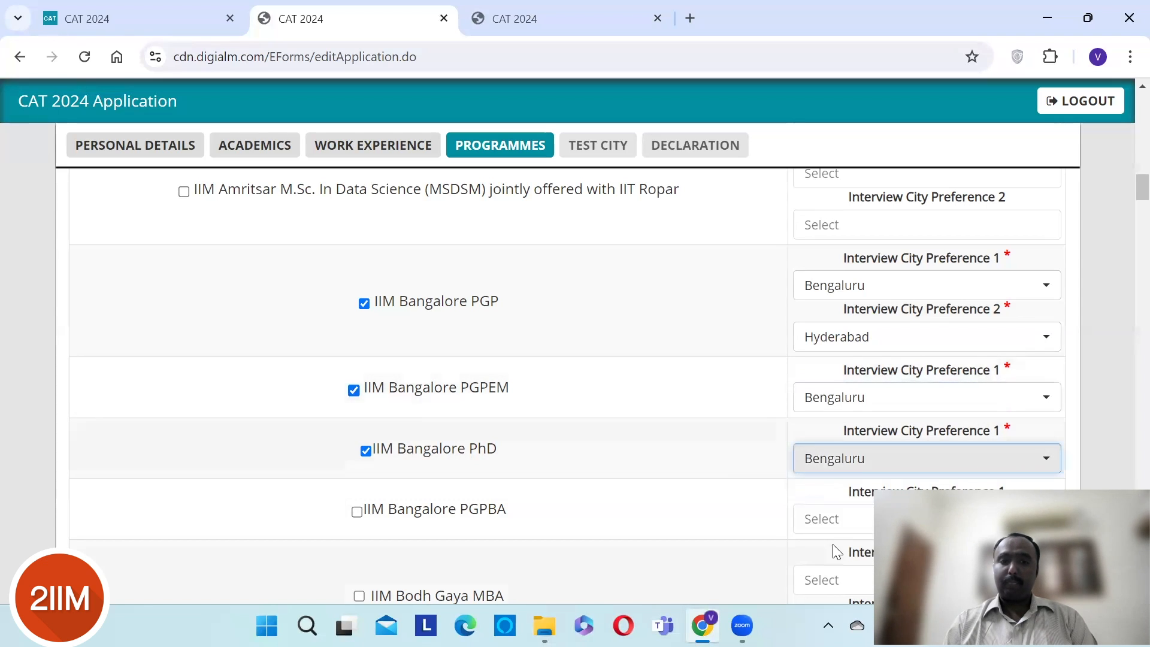
- Tick IIM Bangalore PGPBA, then untick it to leave it unselected
{"action": "left_click", "coordinate": [354, 515]}
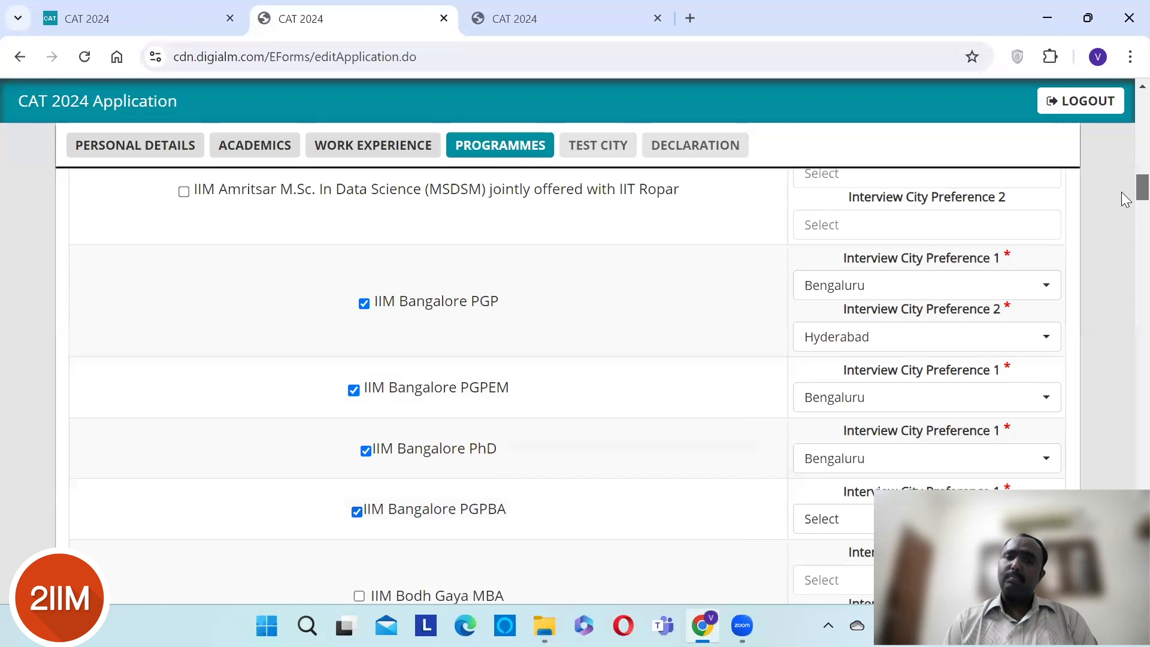
{"action": "scroll", "coordinate": [1125, 200], "scroll_direction": "down", "scroll_amount": 5}
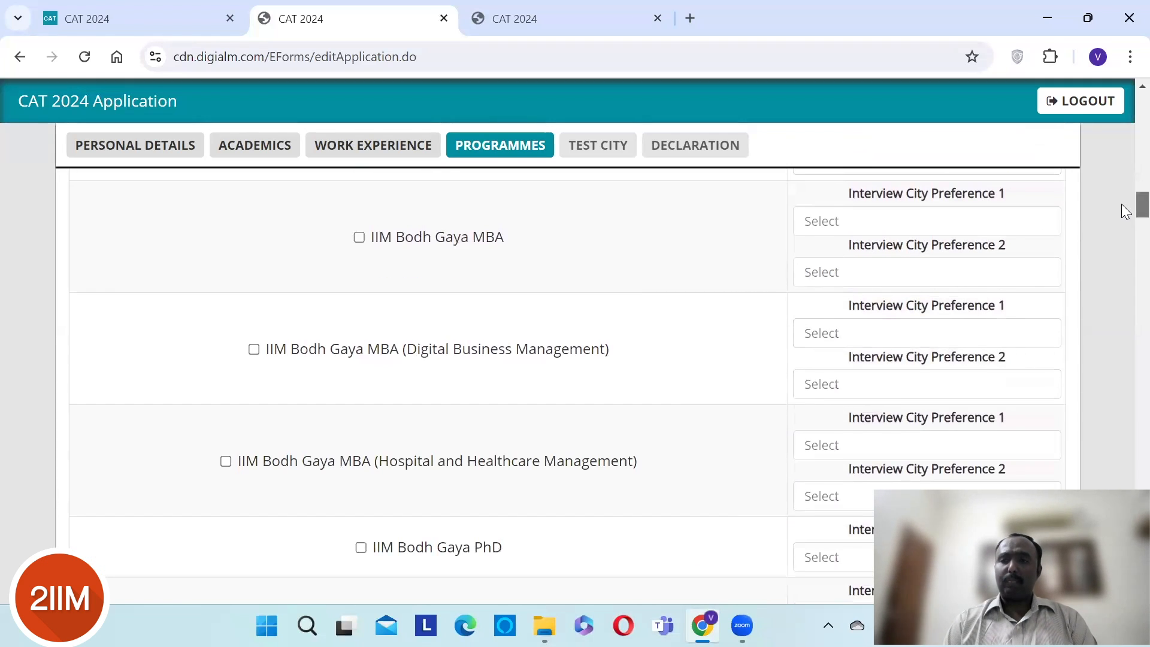
{"action": "scroll", "coordinate": [1132, 207], "scroll_direction": "up", "scroll_amount": 2}
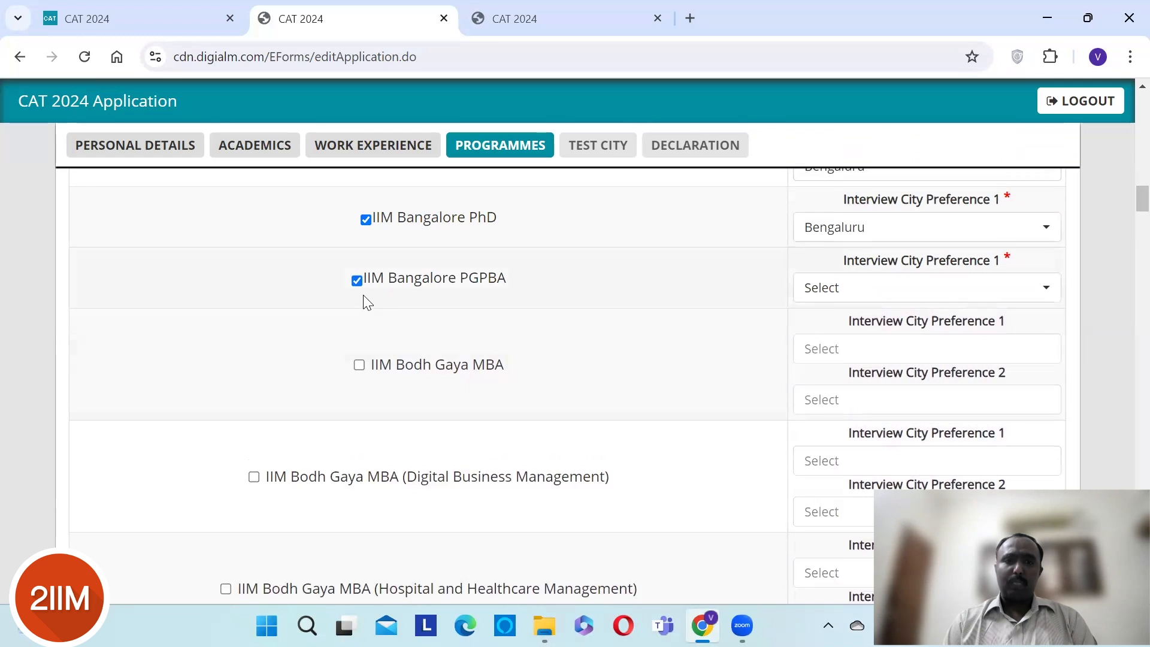
{"action": "left_click", "coordinate": [358, 281]}
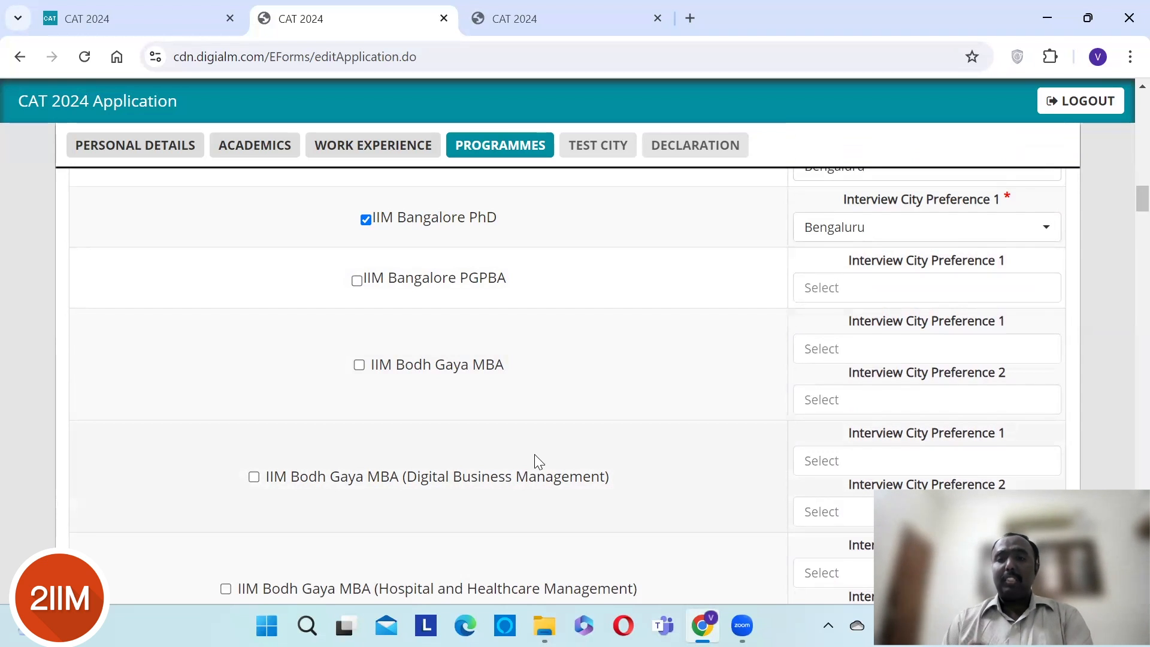
{"action": "scroll", "coordinate": [534, 454], "scroll_direction": "down", "scroll_amount": 4}
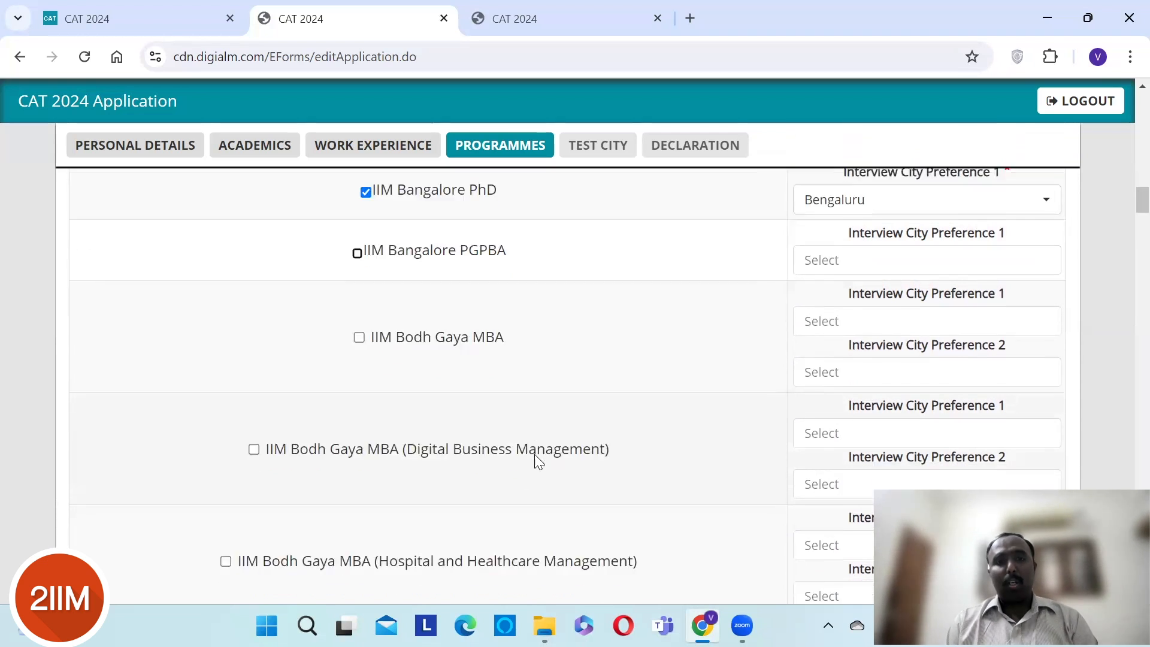
- Apply to IIM Calcutta MBA (Bengaluru, Hyderabad) and the Doctoral Programme (Kolkata)
{"action": "scroll", "coordinate": [536, 455], "scroll_direction": "down", "scroll_amount": 1}
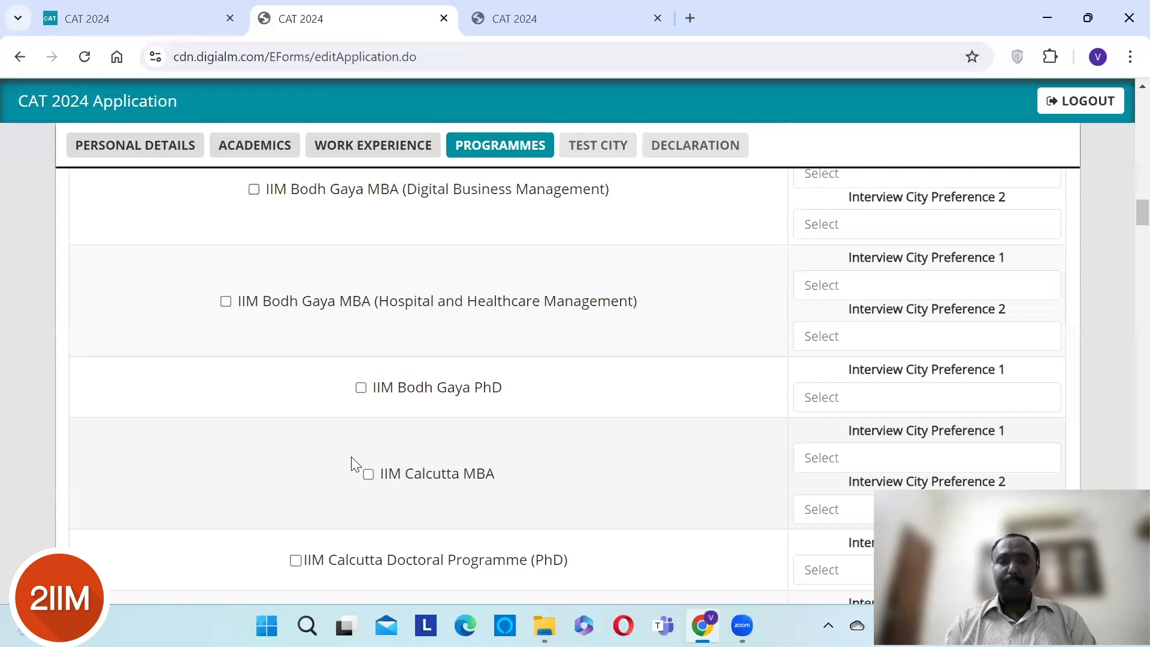
{"action": "left_click", "coordinate": [368, 476]}
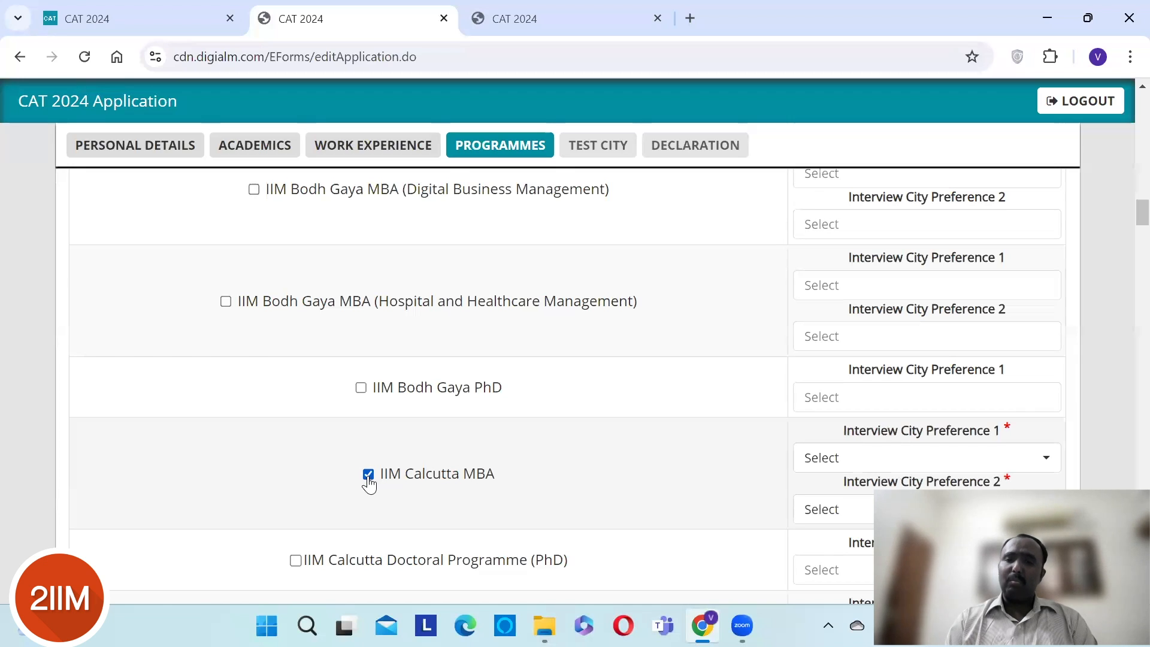
{"action": "left_click", "coordinate": [901, 458]}
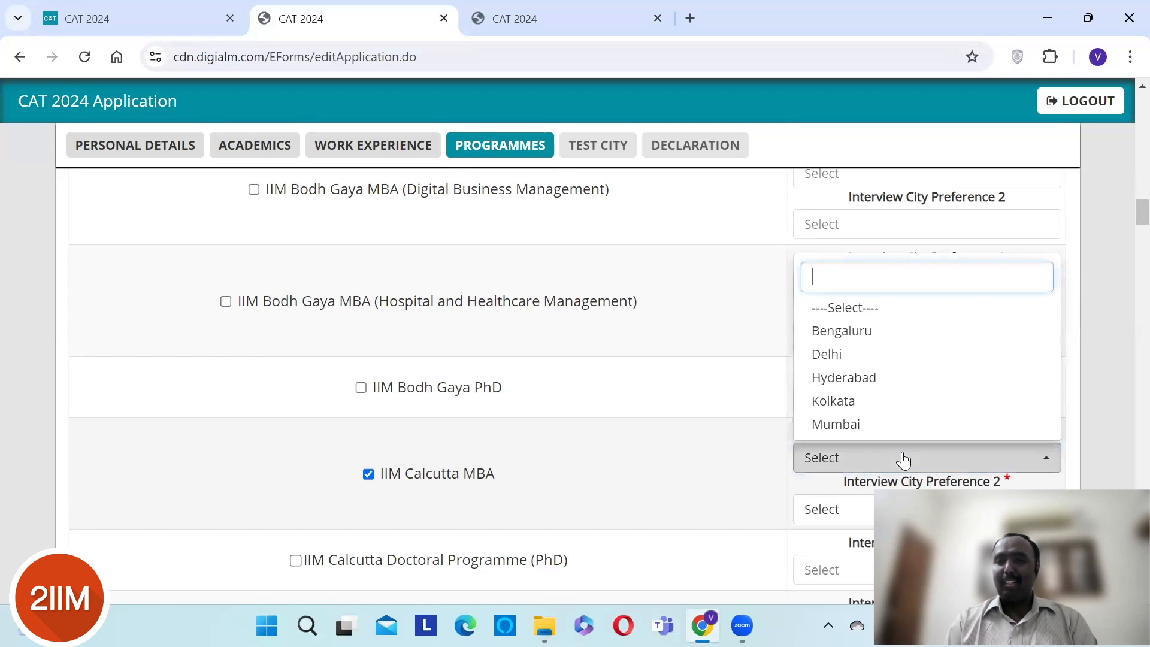
{"action": "left_click", "coordinate": [866, 339]}
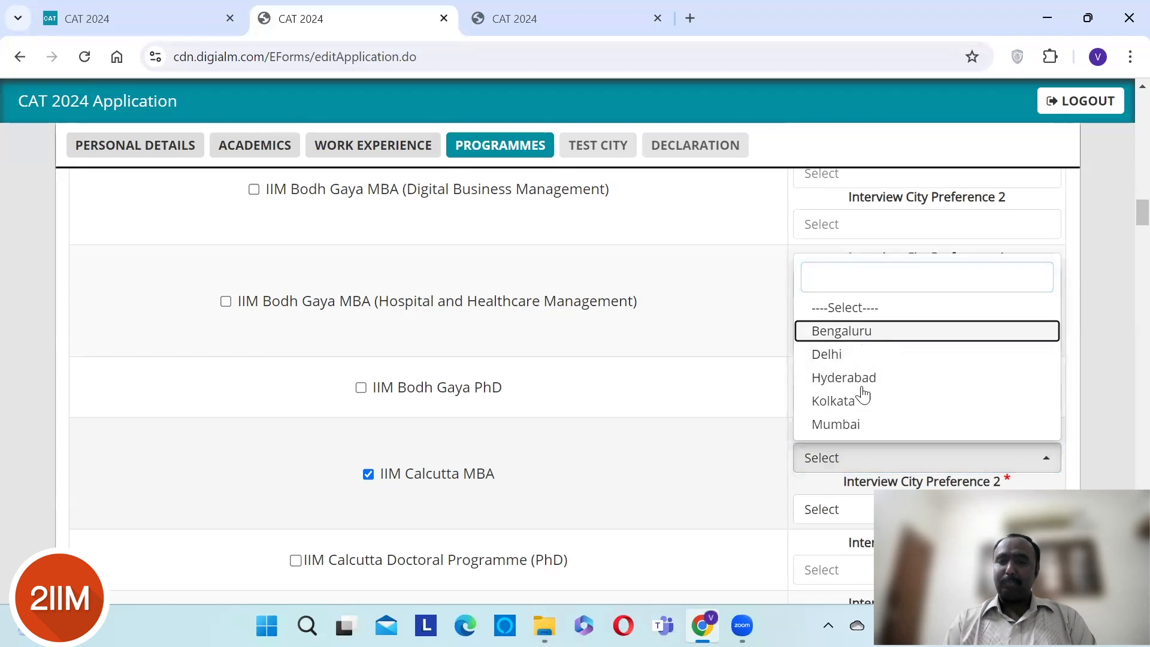
{"action": "left_click", "coordinate": [866, 510]}
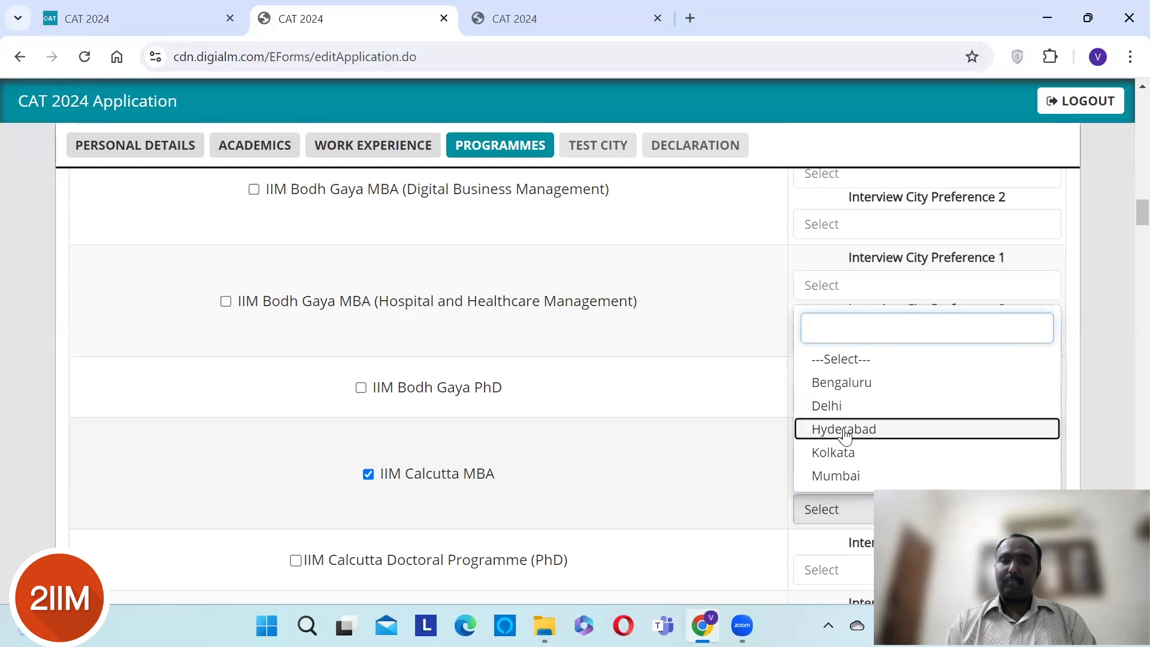
{"action": "left_click", "coordinate": [846, 430]}
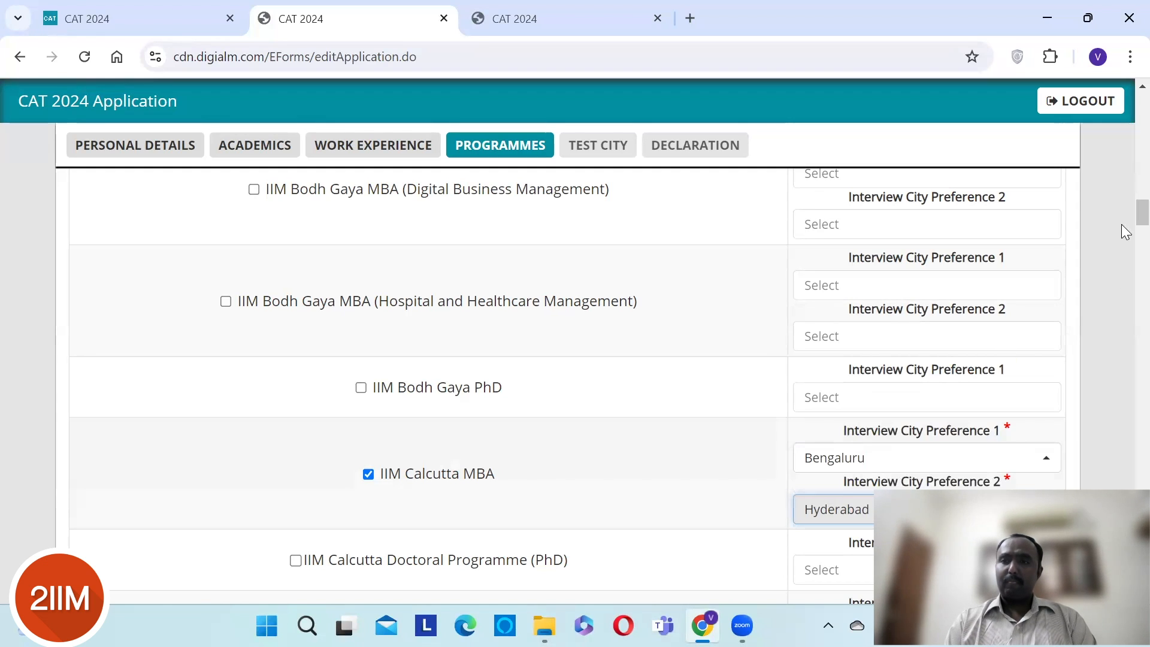
{"action": "scroll", "coordinate": [1124, 229], "scroll_direction": "down", "scroll_amount": 6}
{"action": "scroll", "coordinate": [1122, 242], "scroll_direction": "up", "scroll_amount": 3}
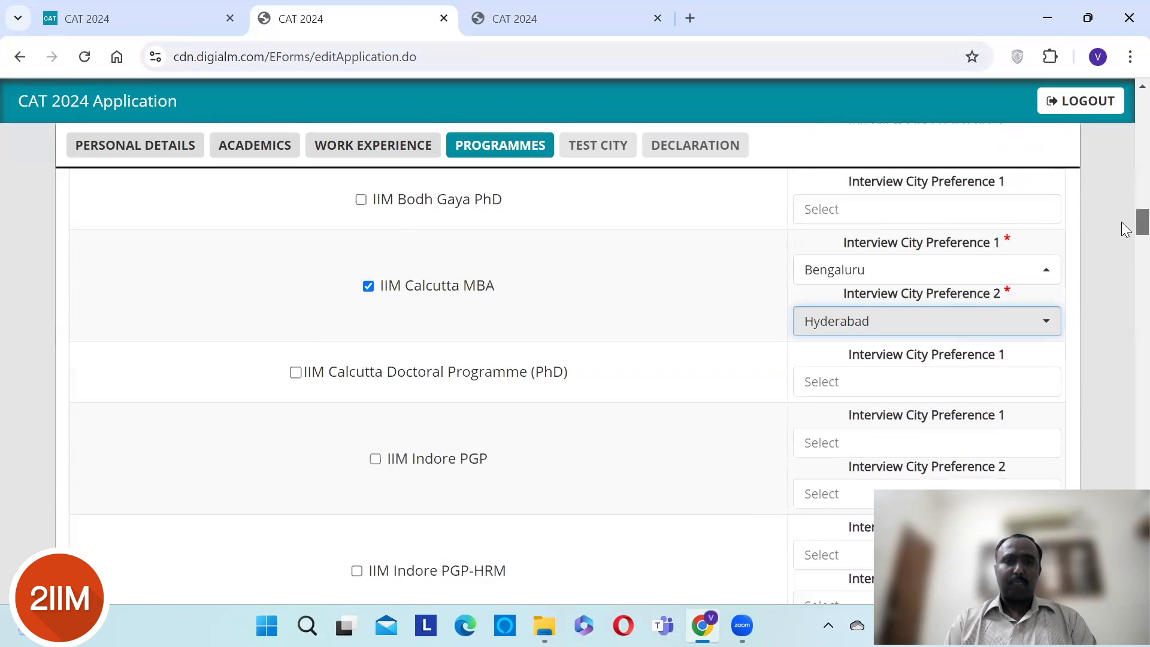
{"action": "left_click", "coordinate": [295, 385]}
{"action": "left_click", "coordinate": [891, 403]}
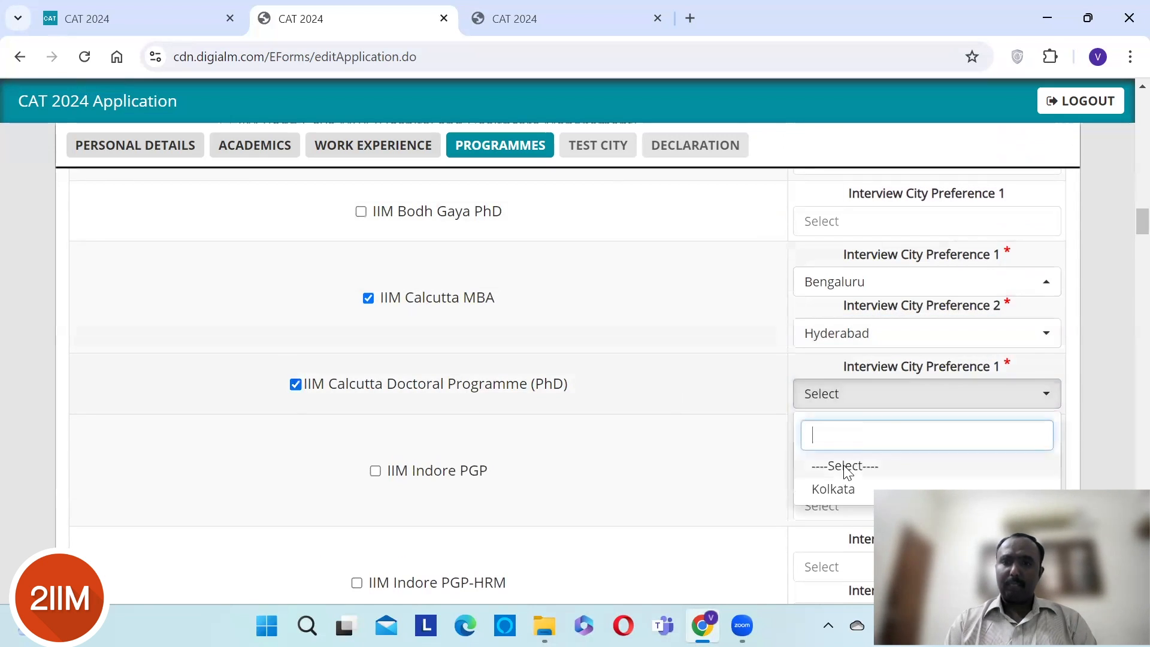
{"action": "left_click", "coordinate": [382, 449]}
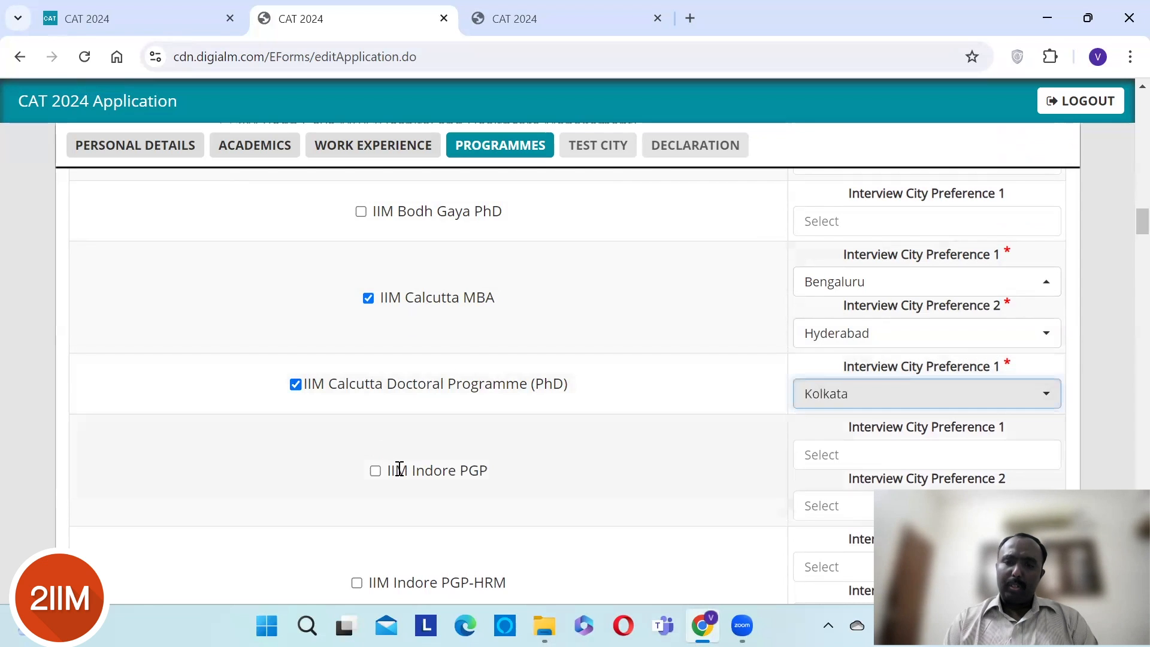
- Add IIM Indore PGP with Chennai and Bengaluru as interview cities
{"action": "left_click", "coordinate": [405, 479]}
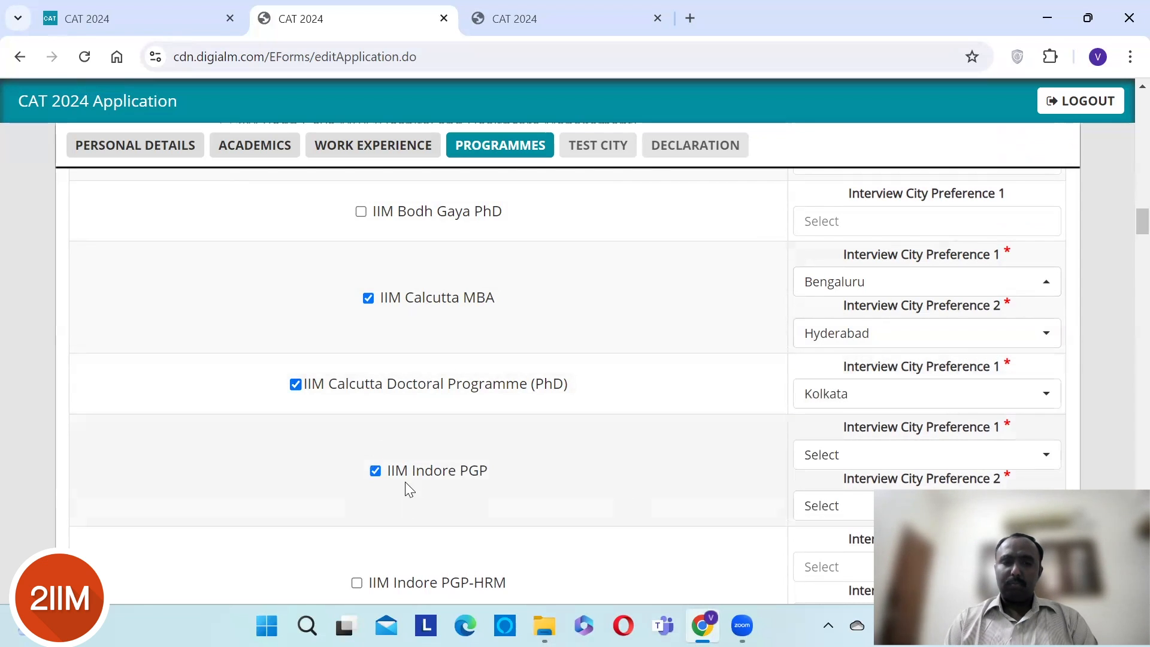
{"action": "left_click", "coordinate": [916, 459]}
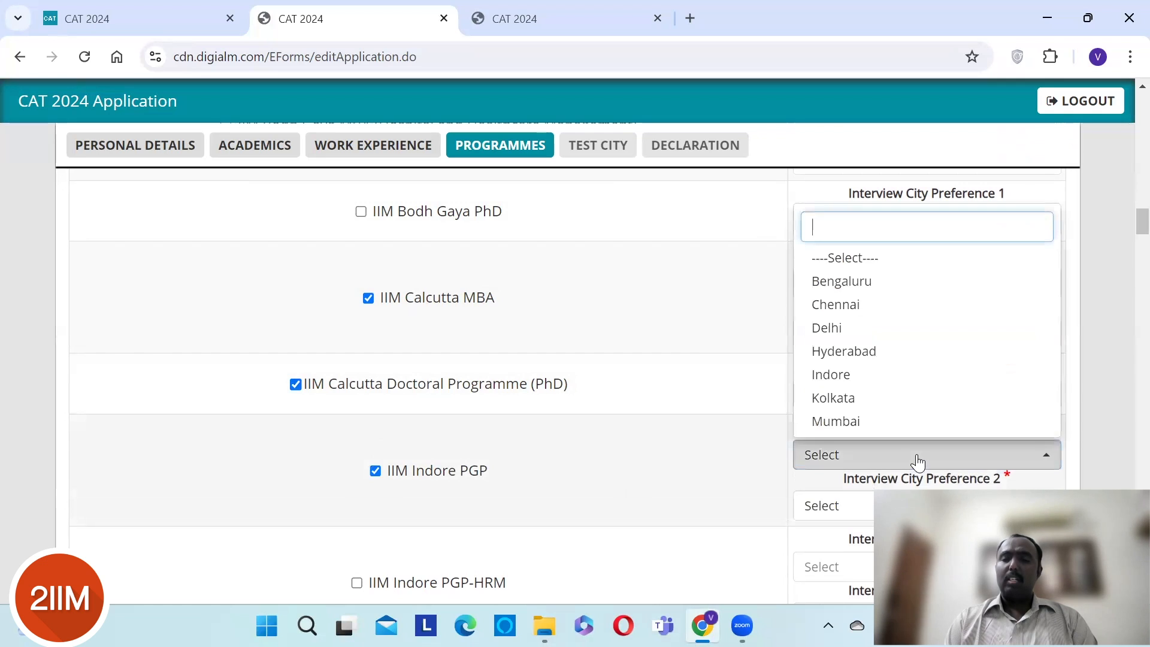
{"action": "left_click", "coordinate": [866, 315]}
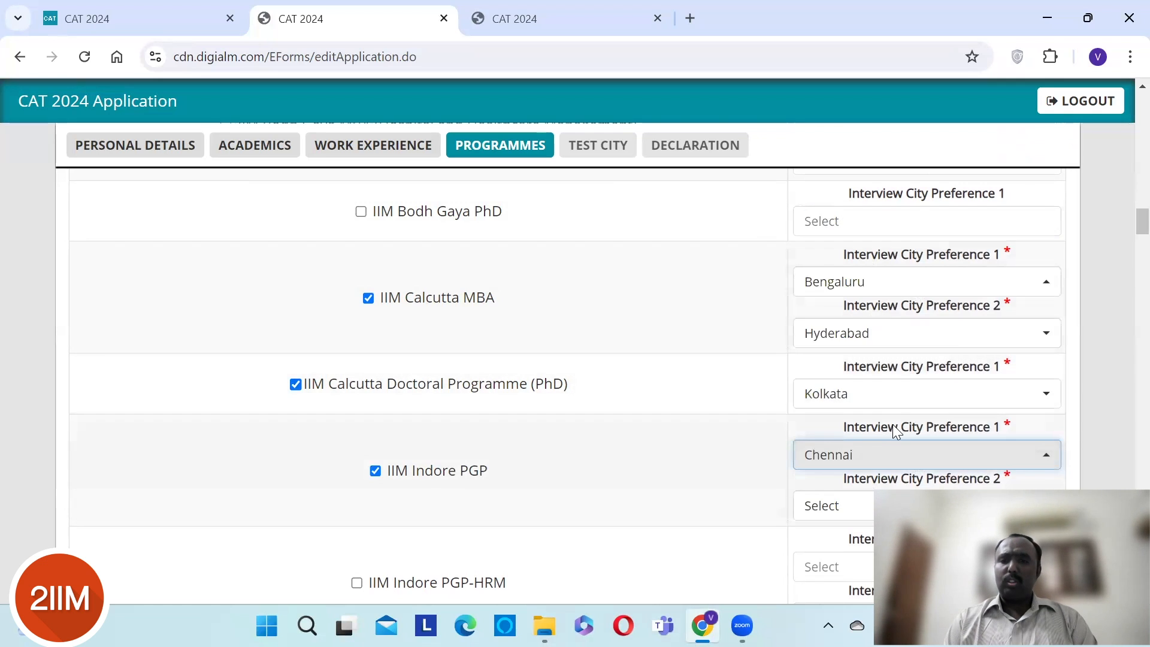
{"action": "left_click", "coordinate": [863, 504]}
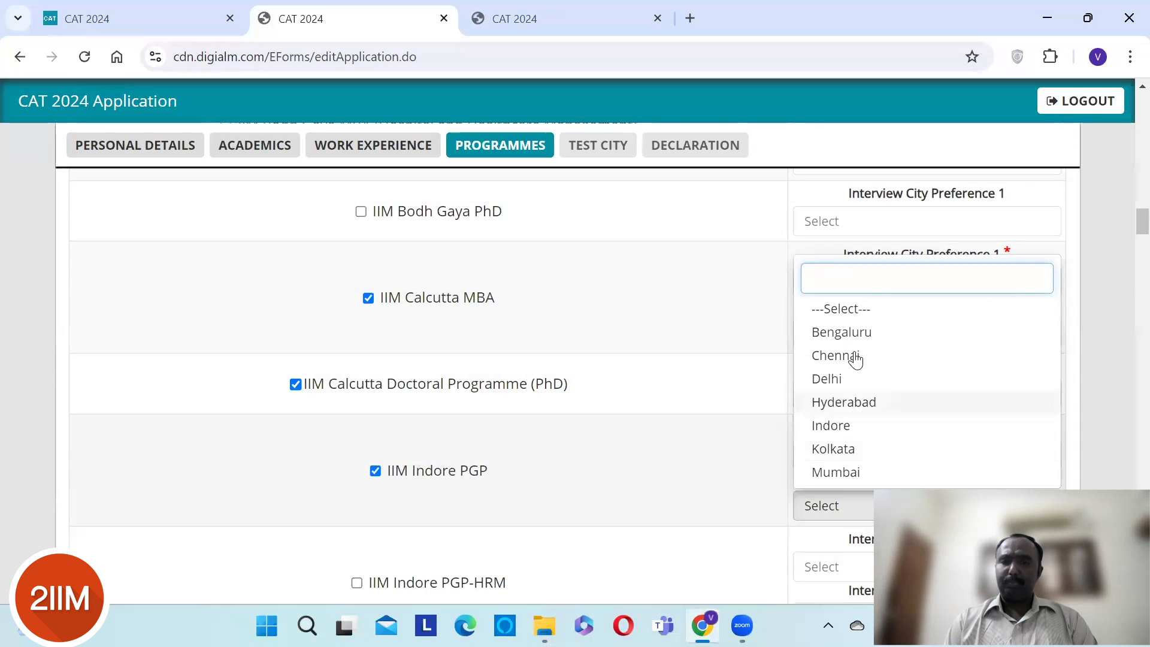
{"action": "left_click", "coordinate": [855, 332]}
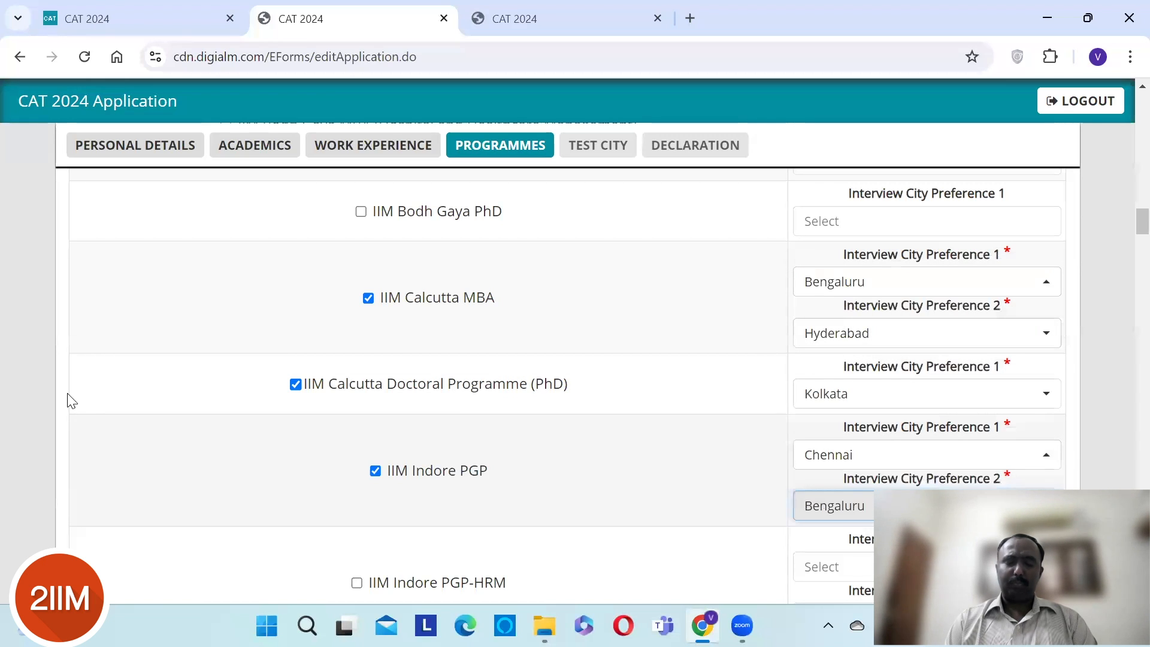
{"action": "scroll", "coordinate": [25, 376], "scroll_direction": "down", "scroll_amount": 3}
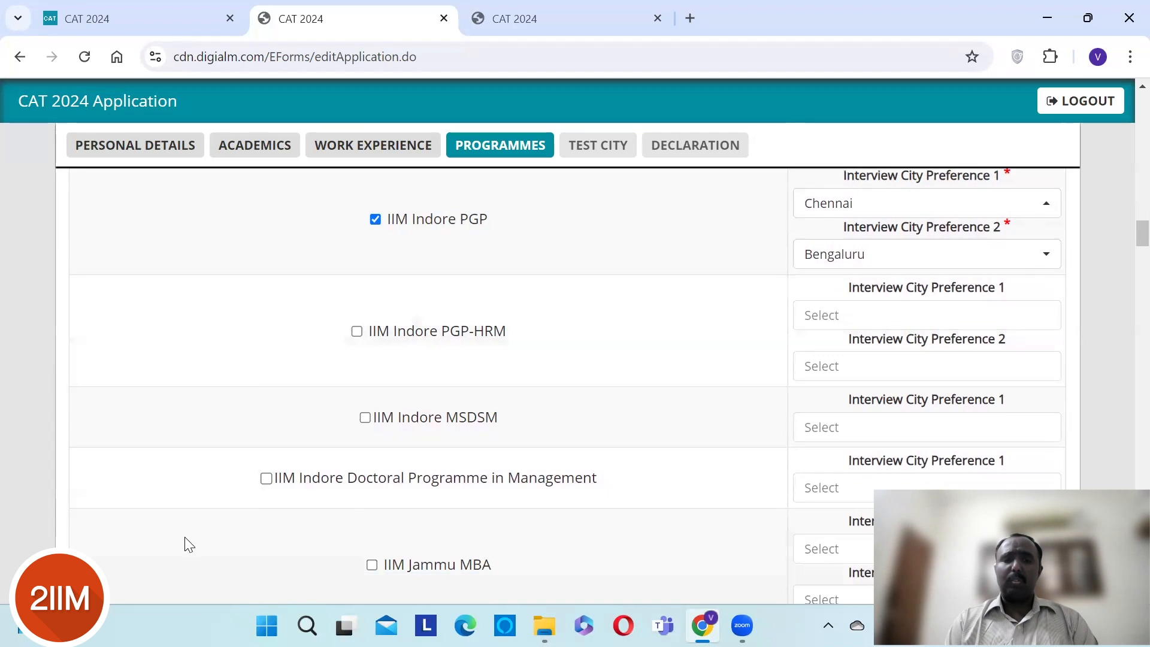
- Add IIM Indore Doctoral Programme in Management with Indore as interview city
{"action": "left_click", "coordinate": [266, 478]}
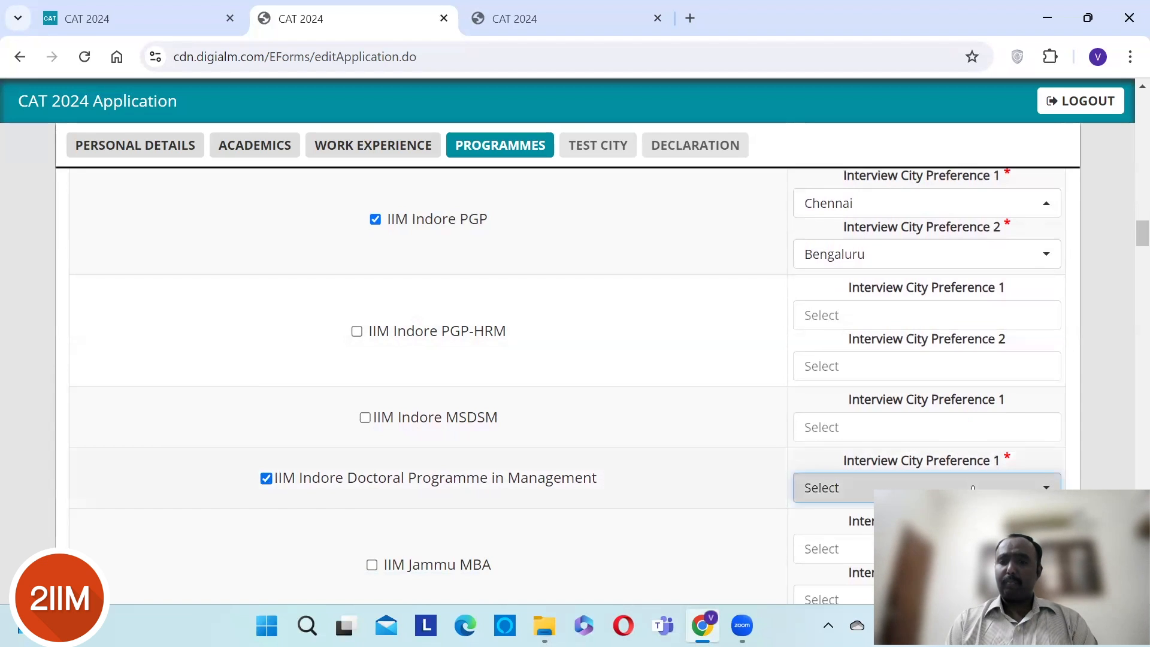
{"action": "left_click", "coordinate": [876, 487]}
{"action": "left_click", "coordinate": [879, 456]}
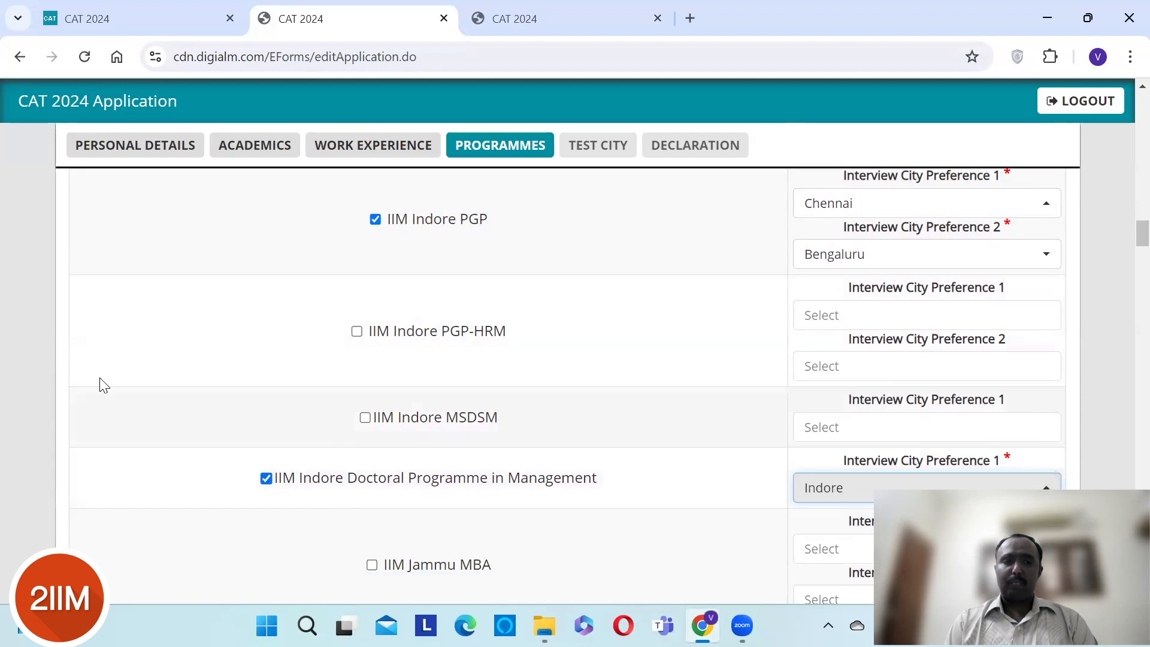
{"action": "scroll", "coordinate": [47, 367], "scroll_direction": "down", "scroll_amount": 3}
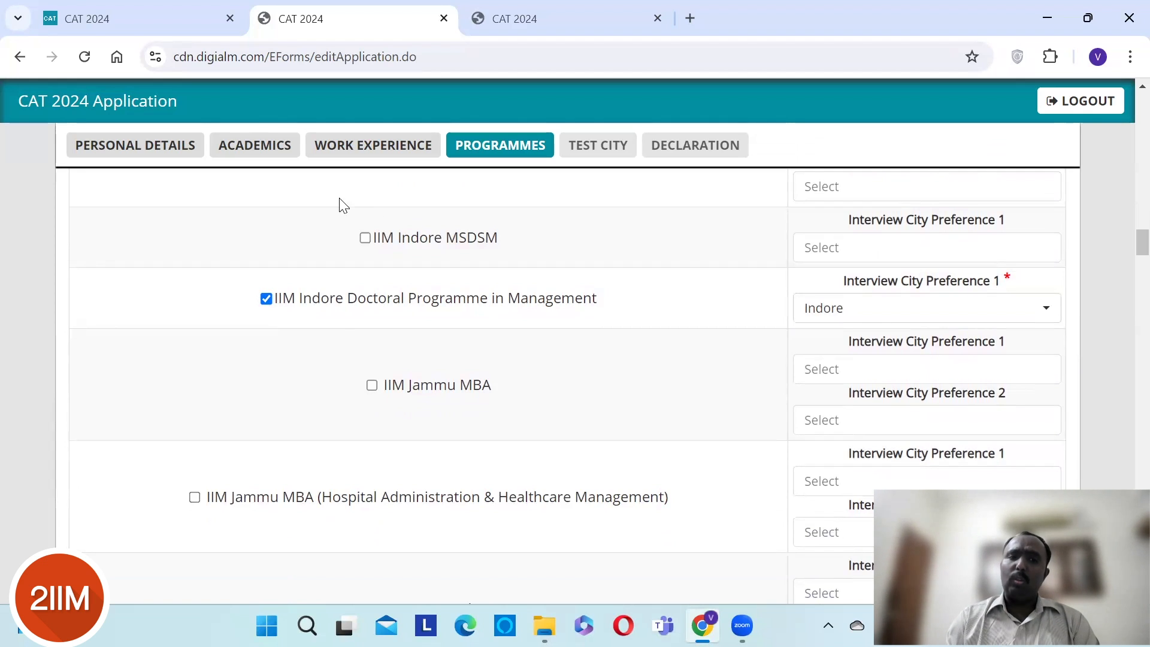
- Tick IIM Jammu MBA, then withdraw that selection
{"action": "left_click", "coordinate": [372, 385]}
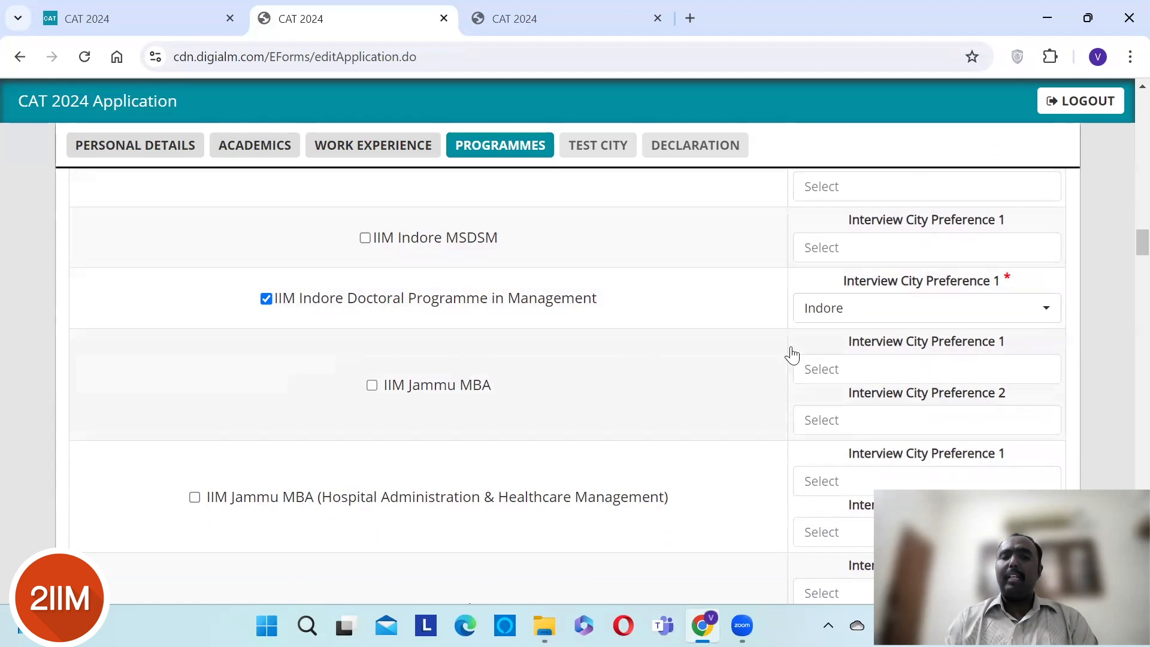
{"action": "left_click", "coordinate": [920, 373]}
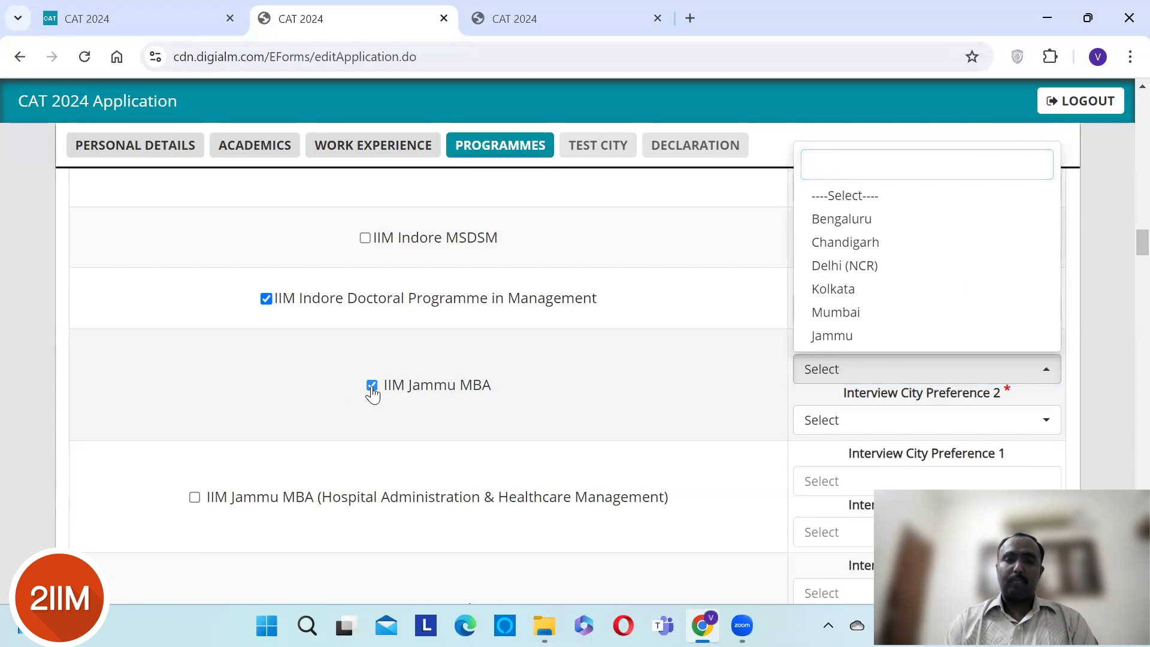
{"action": "left_click", "coordinate": [230, 379]}
{"action": "scroll", "coordinate": [230, 379], "scroll_direction": "down", "scroll_amount": 3}
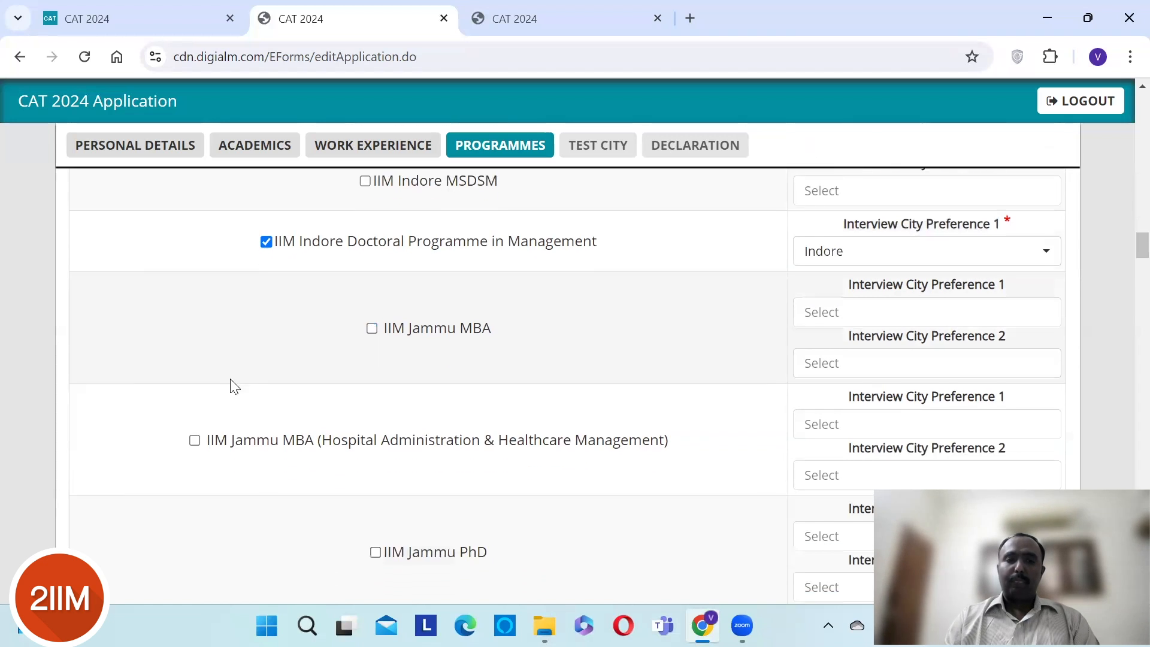
{"action": "scroll", "coordinate": [230, 379], "scroll_direction": "down", "scroll_amount": 3}
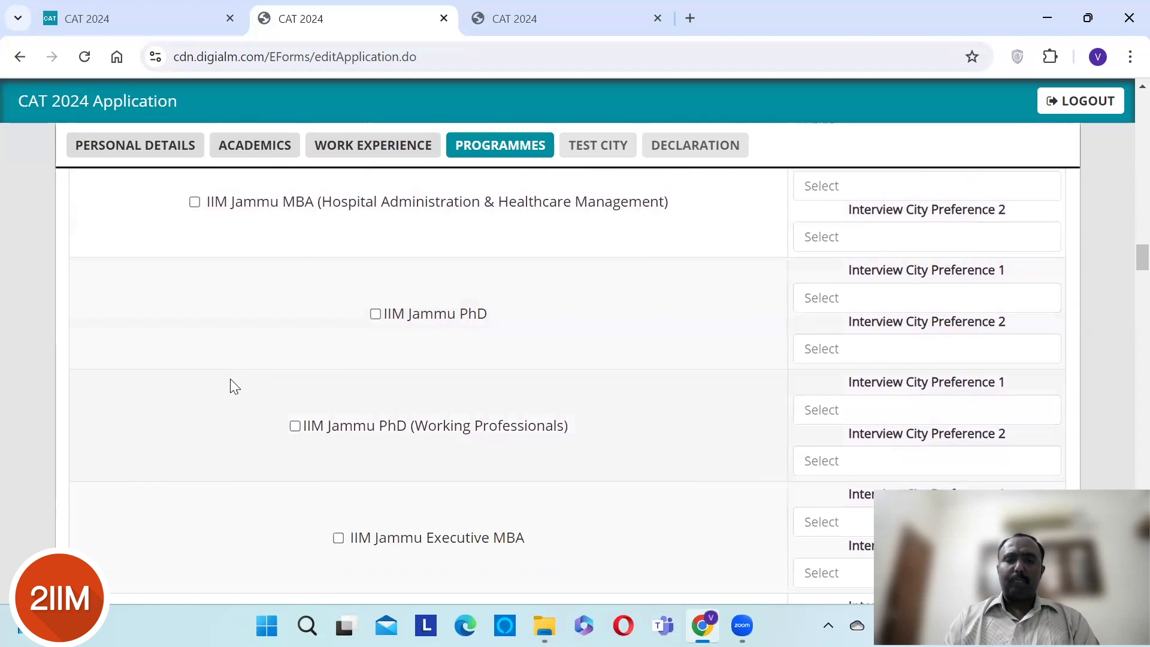
{"action": "scroll", "coordinate": [230, 379], "scroll_direction": "down", "scroll_amount": 4}
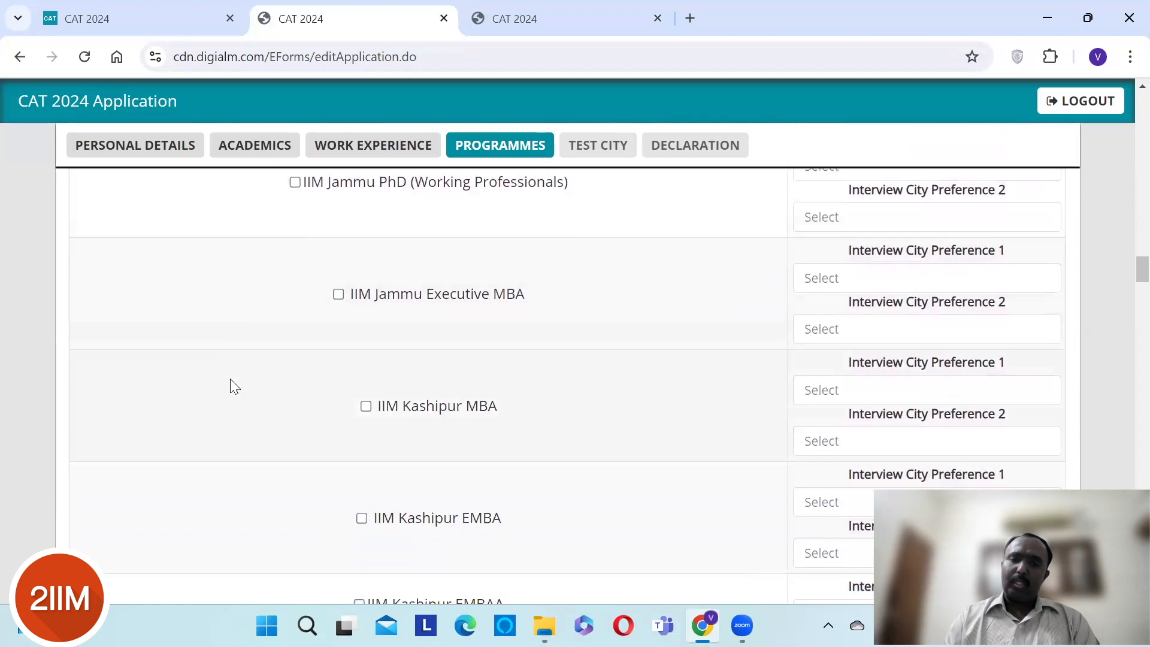
{"action": "scroll", "coordinate": [230, 379], "scroll_direction": "down", "scroll_amount": 4}
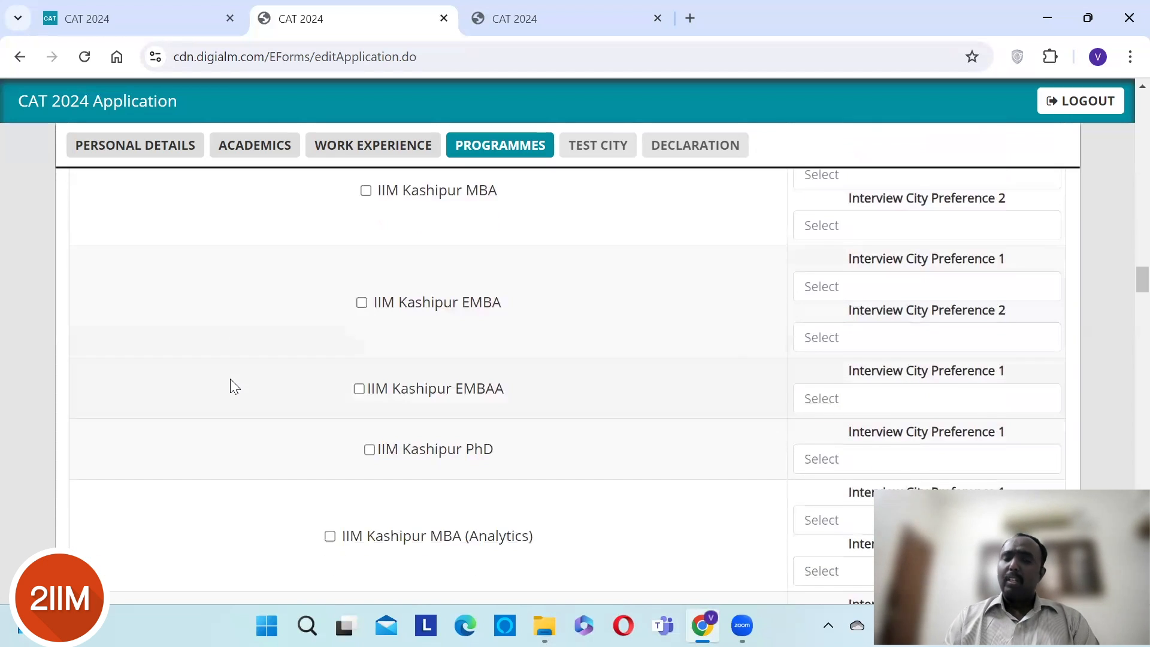
{"action": "scroll", "coordinate": [230, 379], "scroll_direction": "down", "scroll_amount": 2}
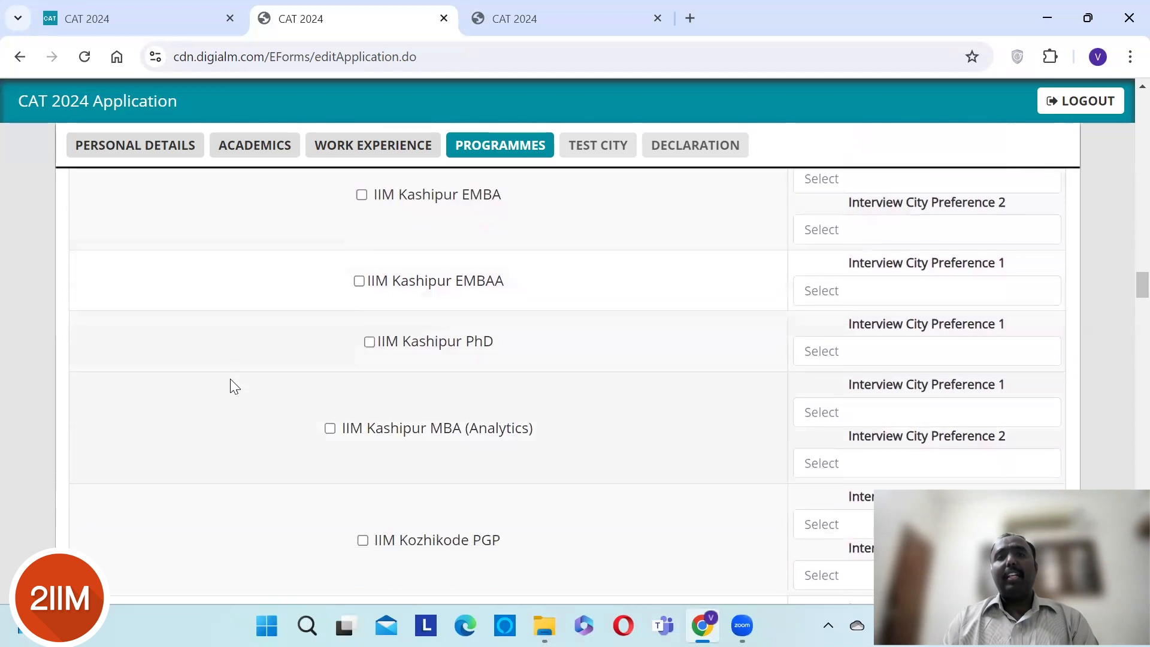
{"action": "scroll", "coordinate": [230, 378], "scroll_direction": "down", "scroll_amount": 2}
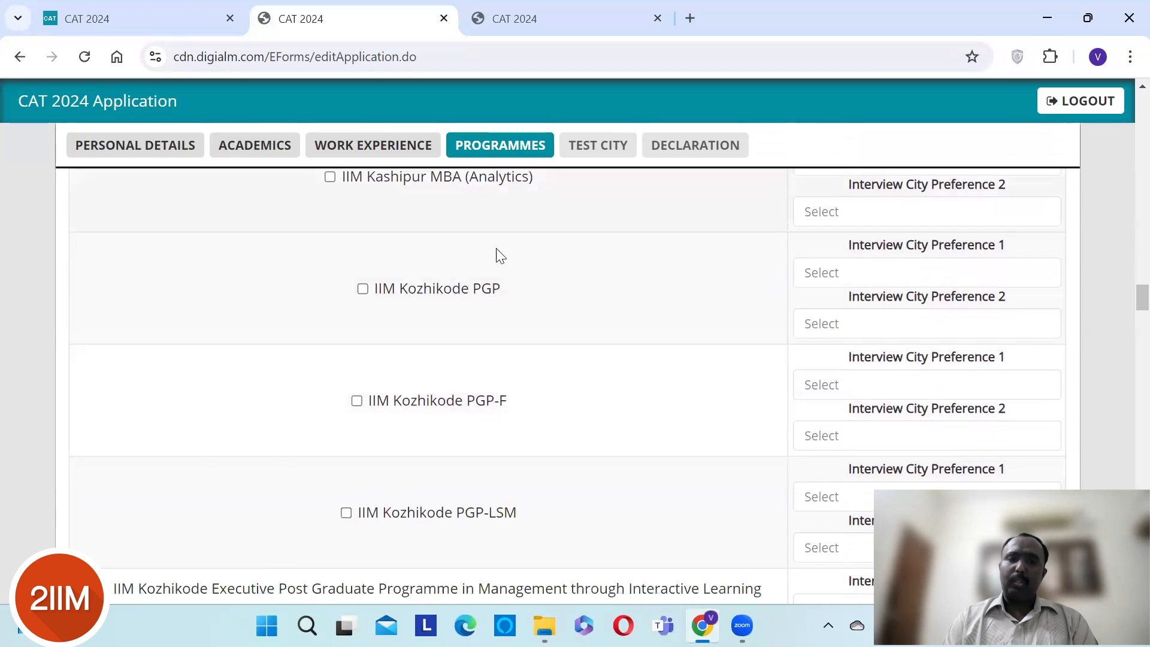
- Add IIM Kozhikode PGP with Bengaluru and Kozhikode as interview cities
{"action": "left_click", "coordinate": [363, 290]}
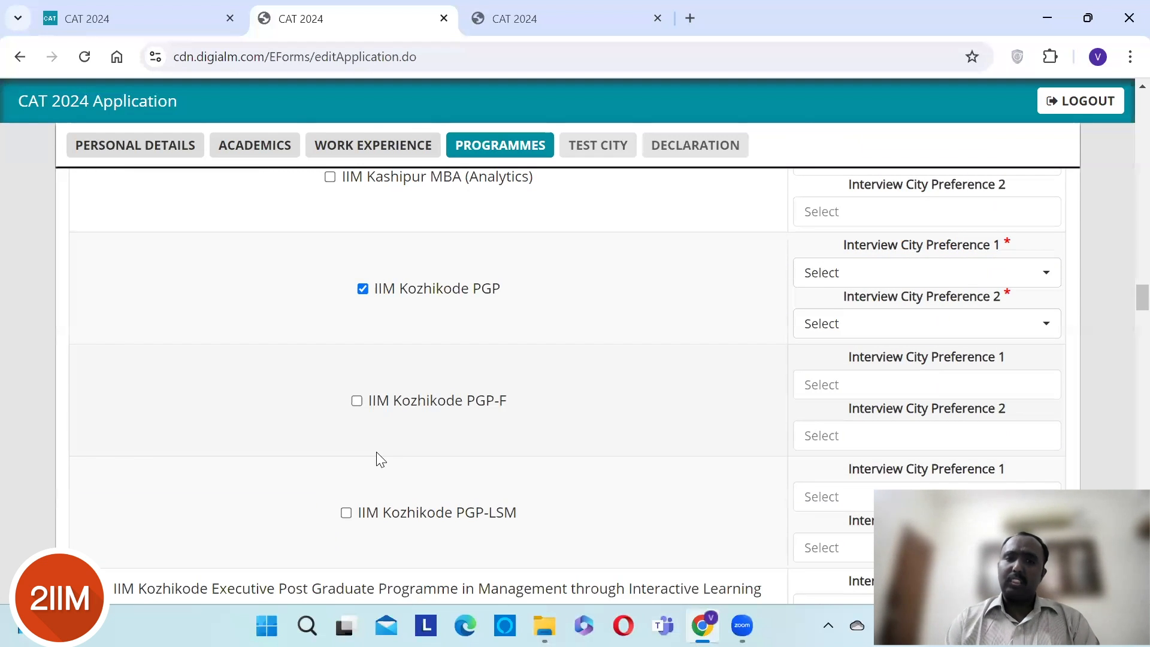
{"action": "left_click", "coordinate": [1012, 281]}
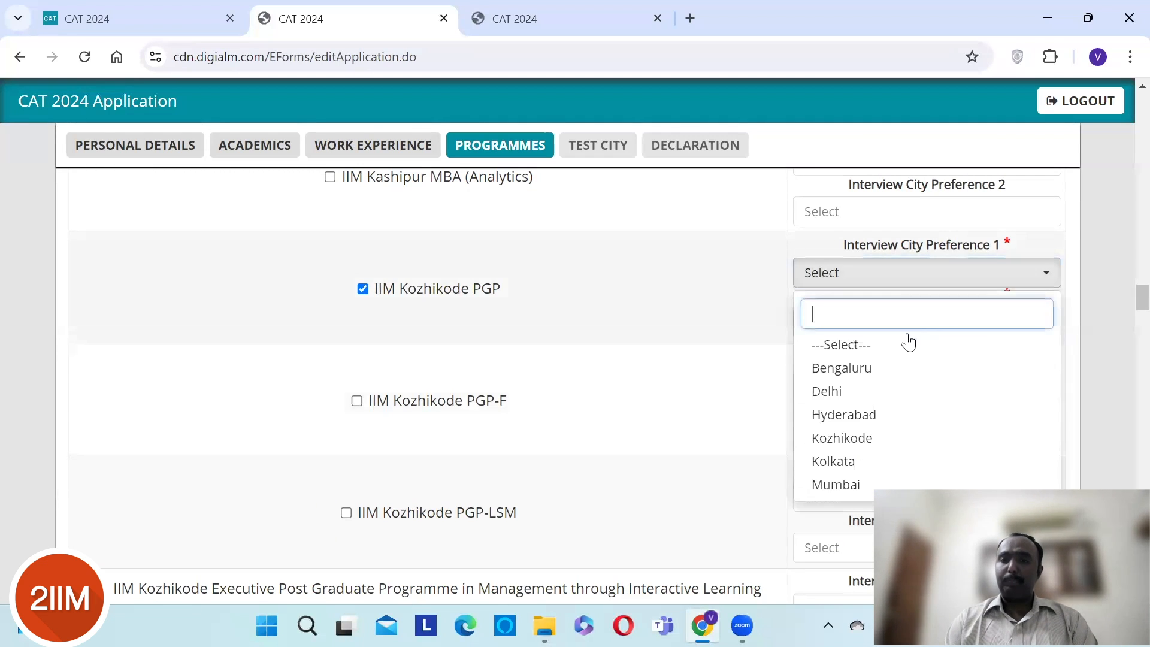
{"action": "left_click", "coordinate": [889, 367]}
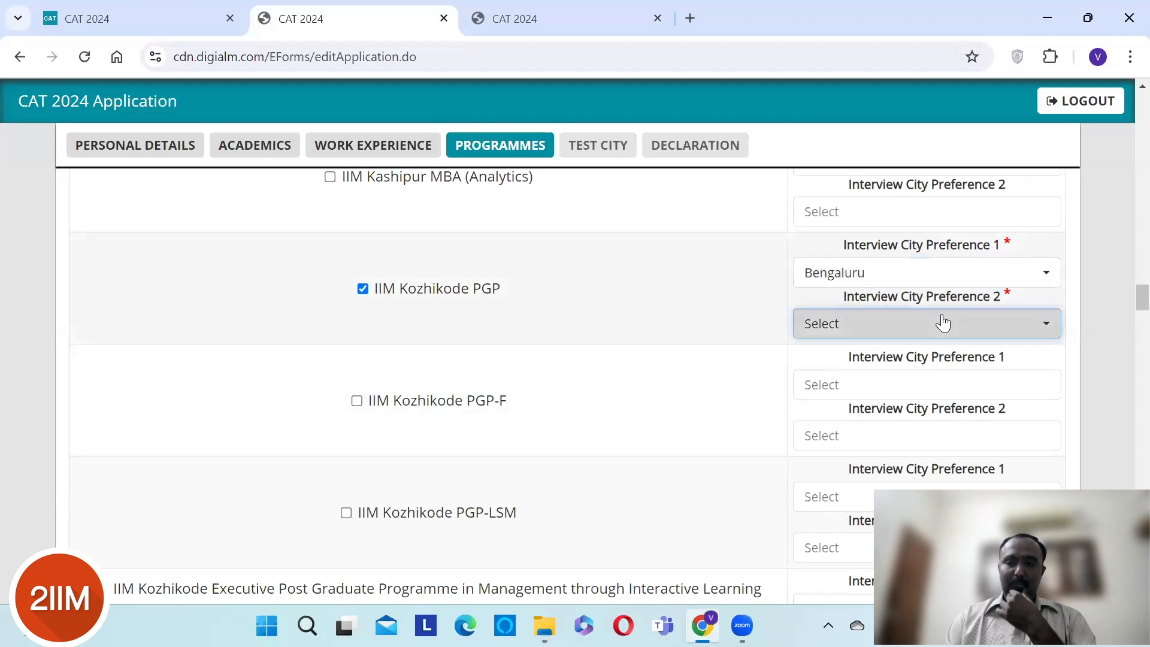
{"action": "left_click", "coordinate": [943, 323]}
{"action": "left_click", "coordinate": [832, 485]}
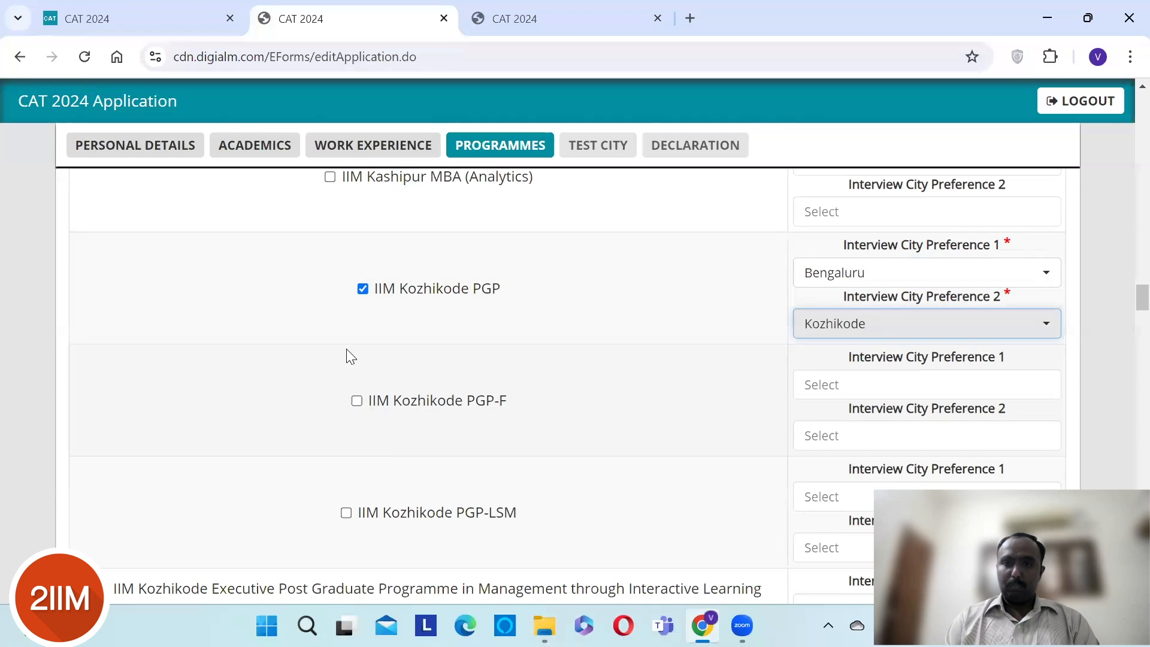
{"action": "left_click", "coordinate": [203, 336]}
- Add IIM Kozhikode PhD (Kozhikode) and its part-time Fellow Programme PhD (Online)
{"action": "scroll", "coordinate": [202, 333], "scroll_direction": "down", "scroll_amount": 4}
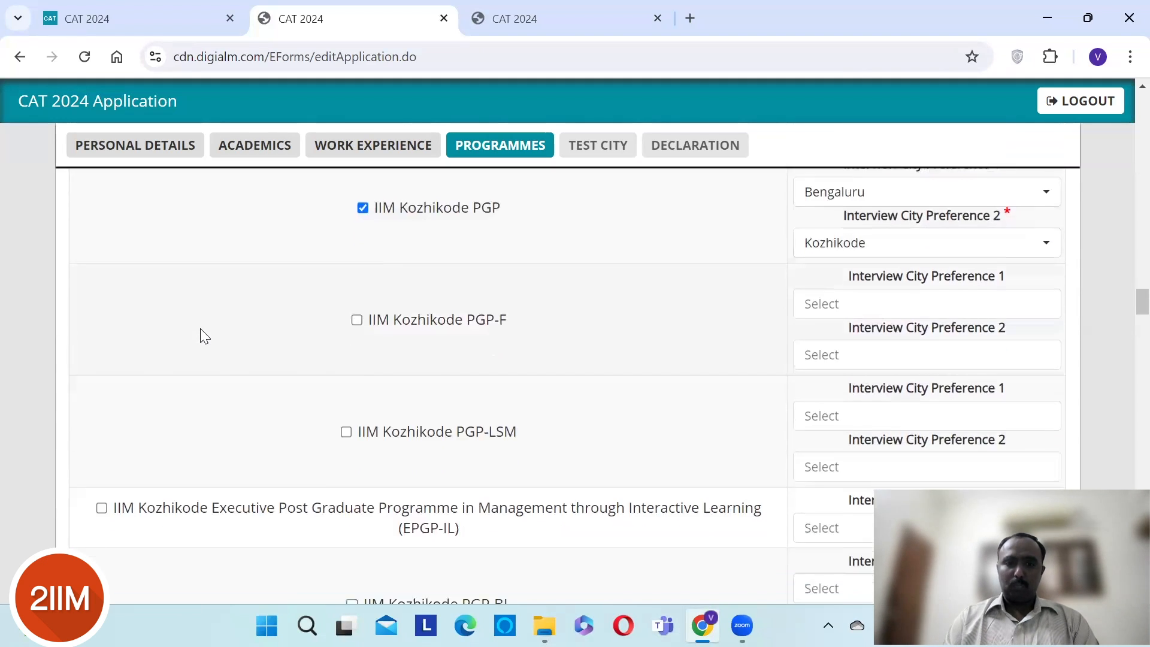
{"action": "scroll", "coordinate": [202, 330], "scroll_direction": "down", "scroll_amount": 1}
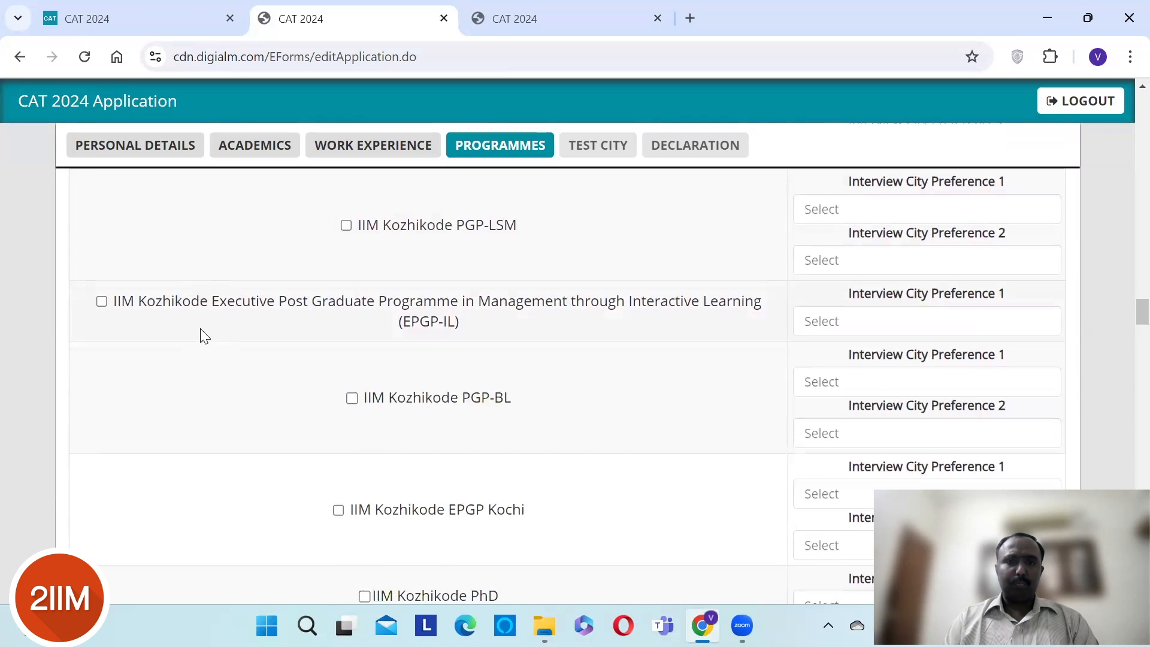
{"action": "scroll", "coordinate": [201, 330], "scroll_direction": "down", "scroll_amount": 2}
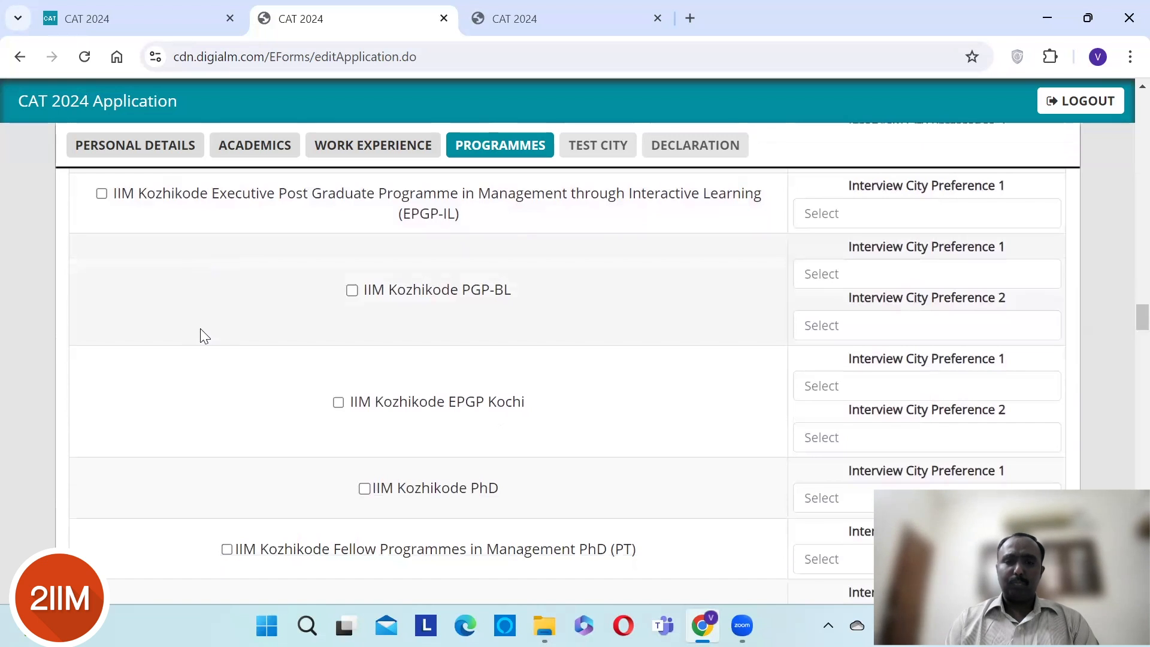
{"action": "scroll", "coordinate": [201, 329], "scroll_direction": "down", "scroll_amount": 3}
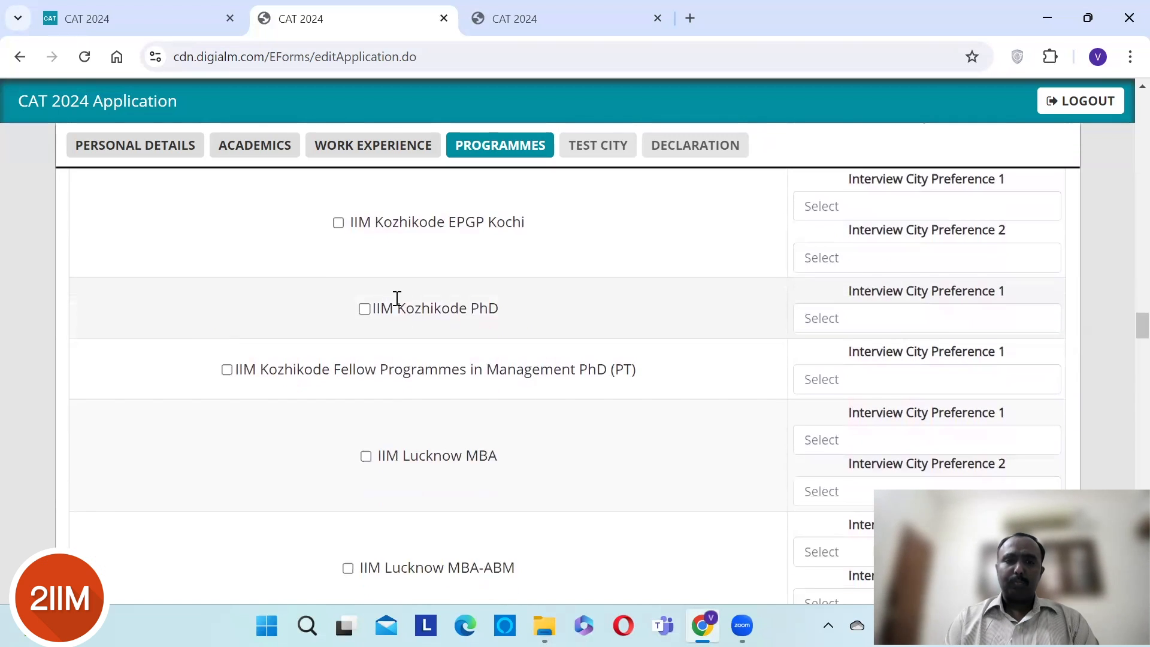
{"action": "left_click", "coordinate": [364, 309]}
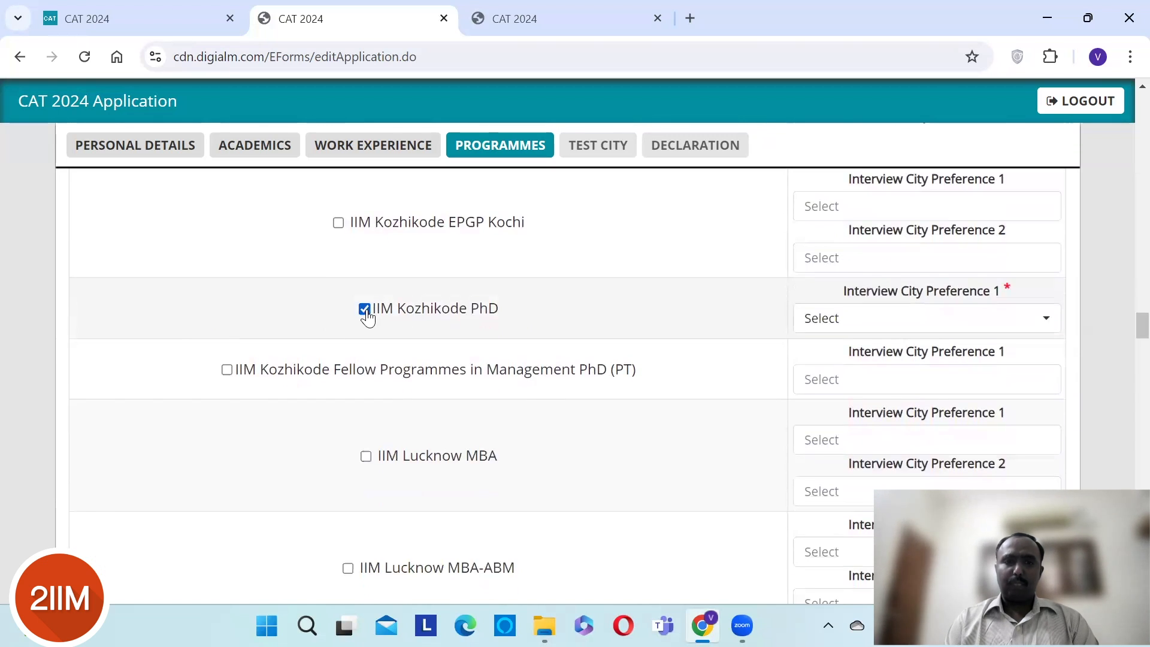
{"action": "left_click", "coordinate": [226, 370]}
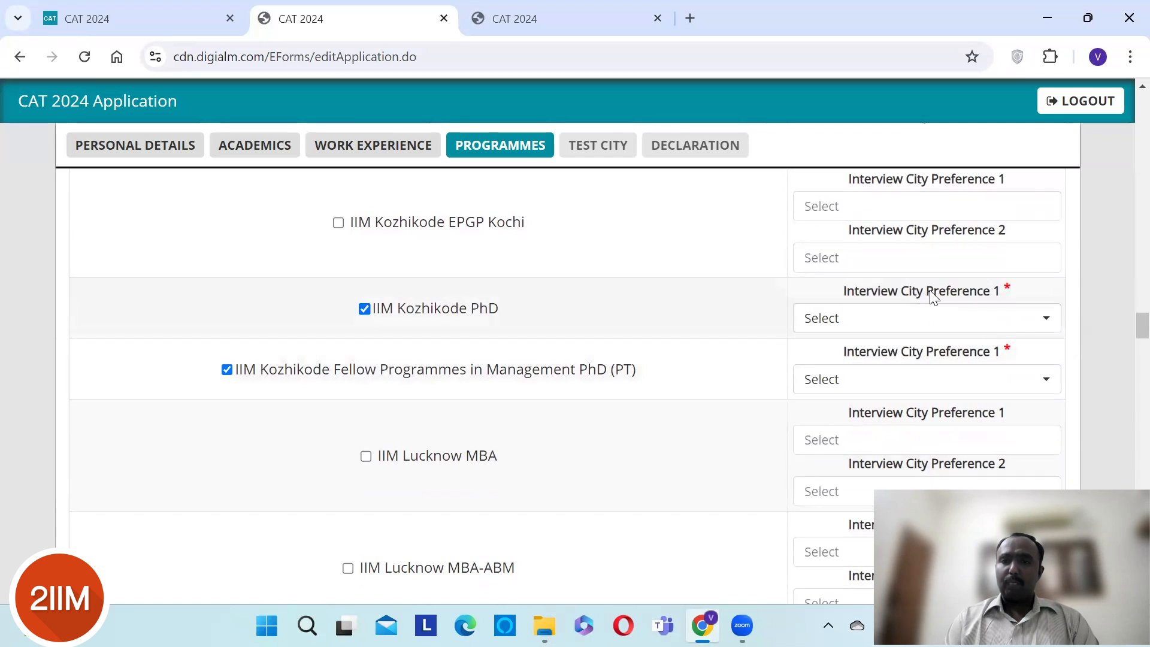
{"action": "left_click", "coordinate": [960, 318]}
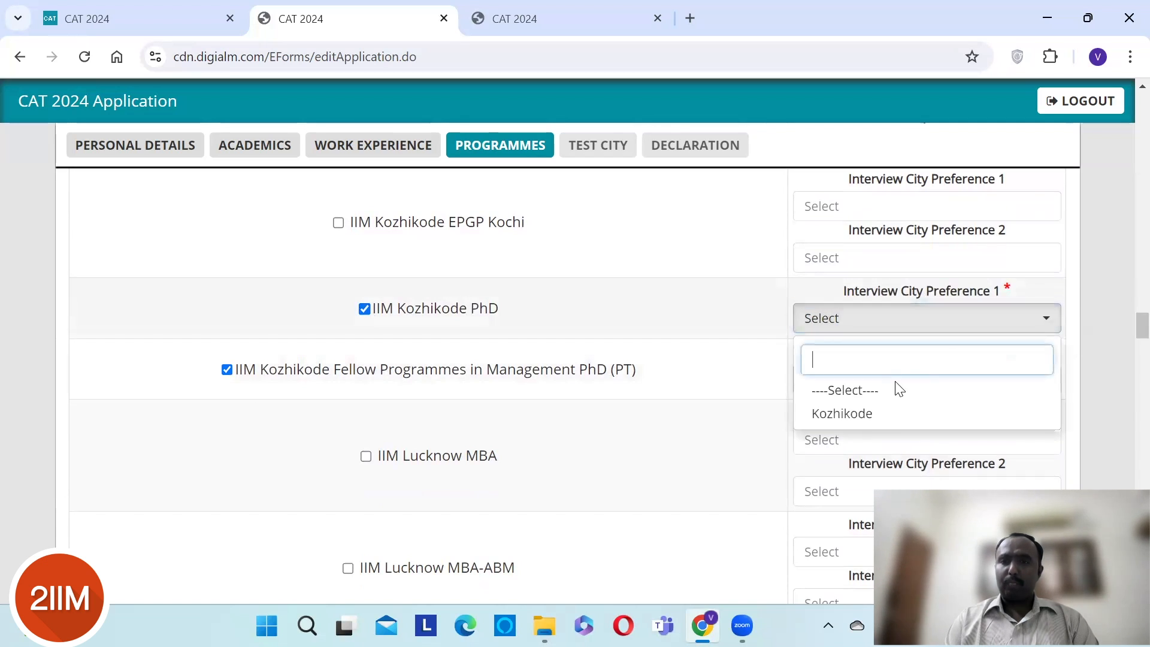
{"action": "left_click", "coordinate": [865, 422]}
{"action": "left_click", "coordinate": [826, 392]}
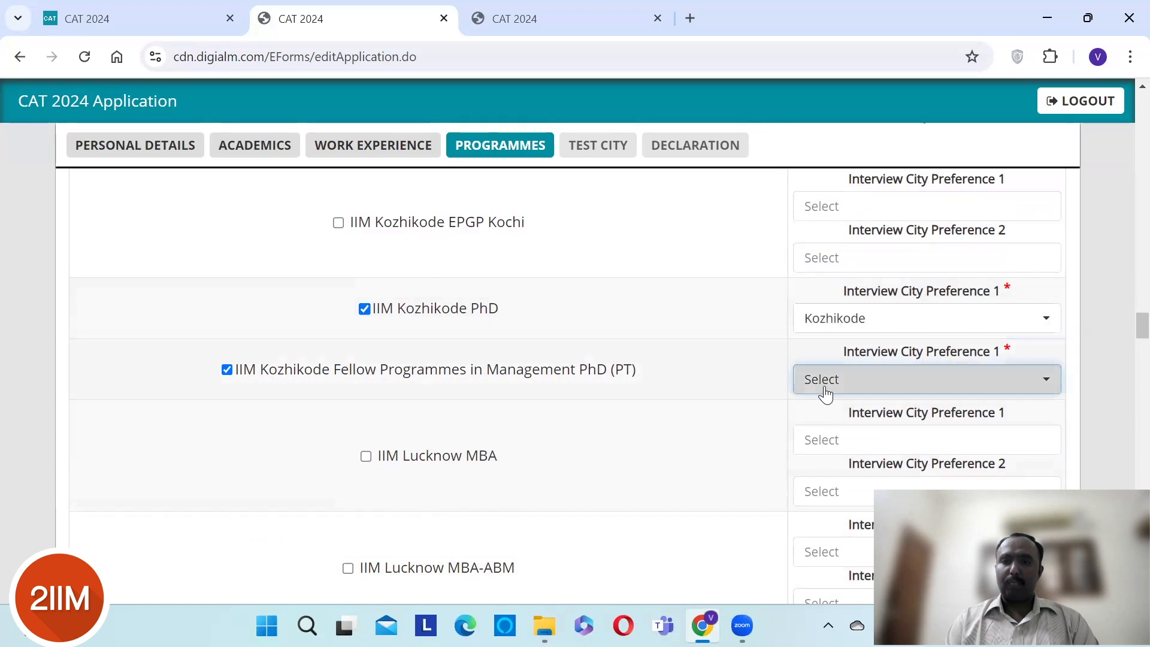
{"action": "left_click", "coordinate": [835, 473]}
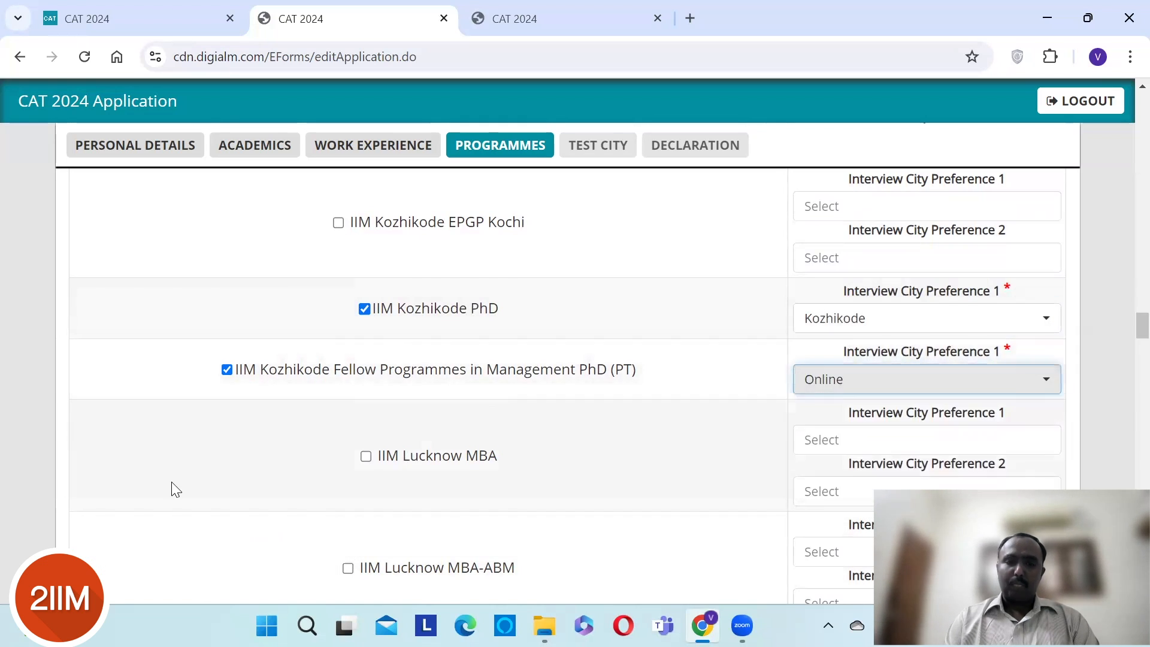
- Tick IIM Lucknow MBA with Bengaluru then Hyderabad as interview cities
{"action": "scroll", "coordinate": [172, 483], "scroll_direction": "down", "scroll_amount": 2}
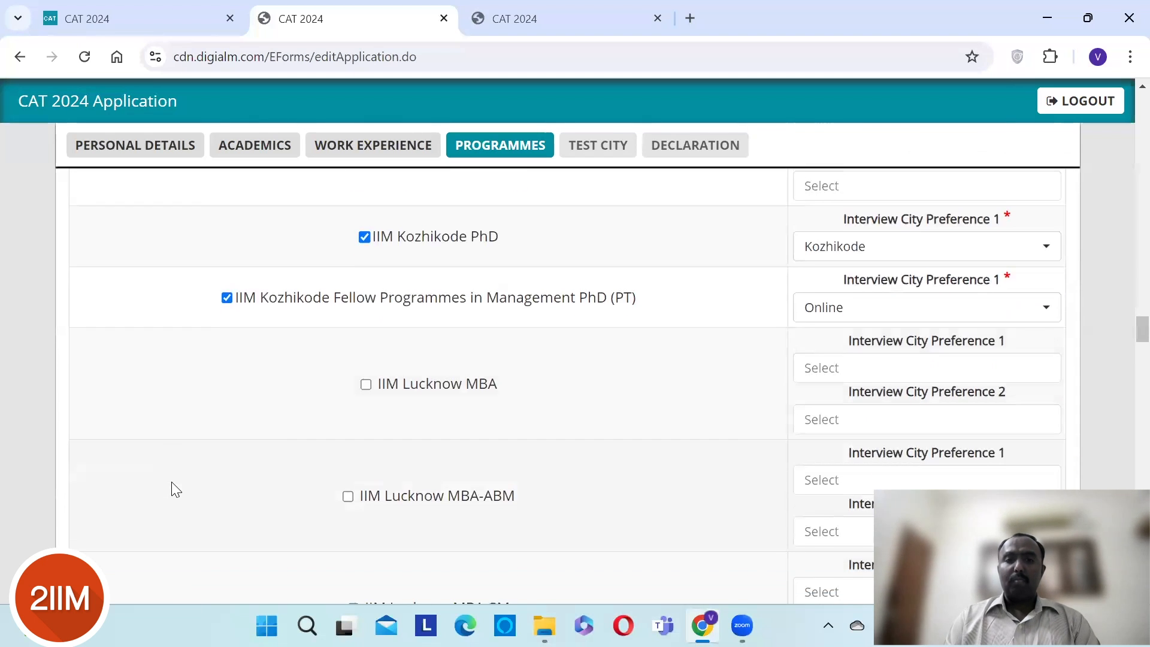
{"action": "scroll", "coordinate": [173, 486], "scroll_direction": "down", "scroll_amount": 1}
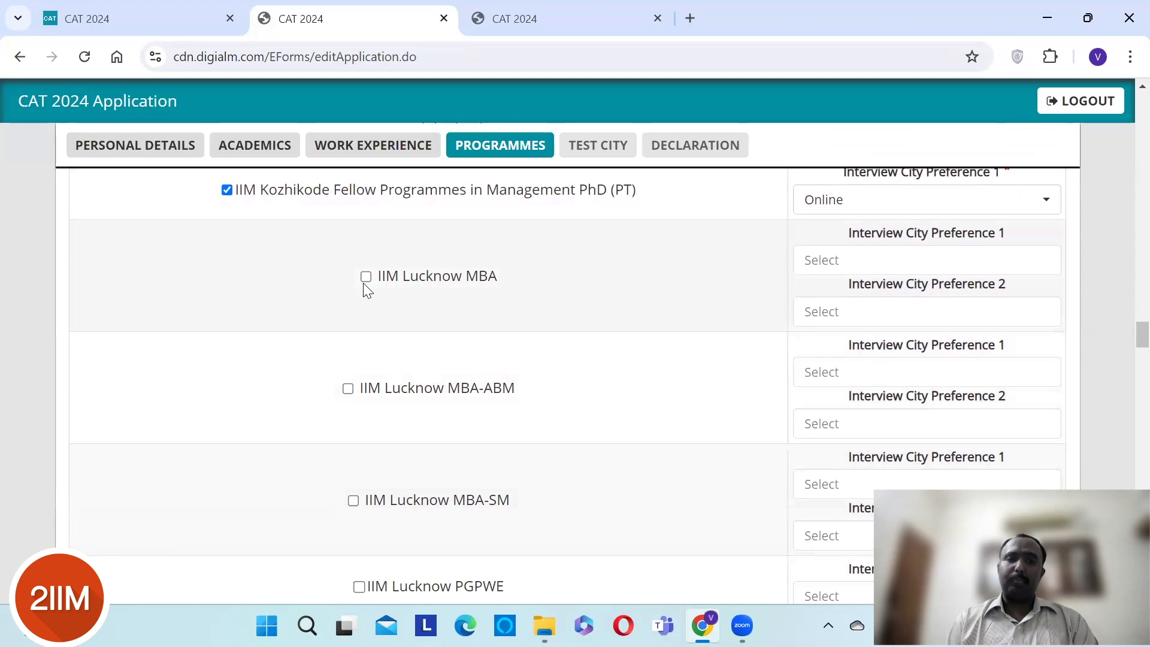
{"action": "left_click", "coordinate": [365, 278]}
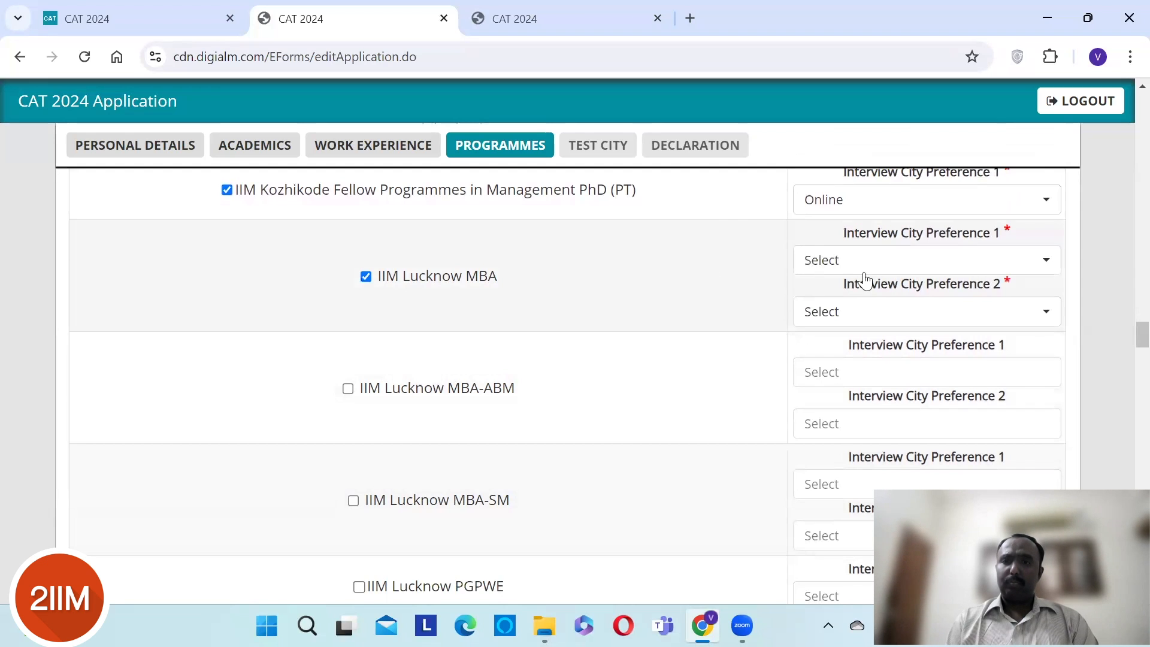
{"action": "left_click", "coordinate": [897, 262]}
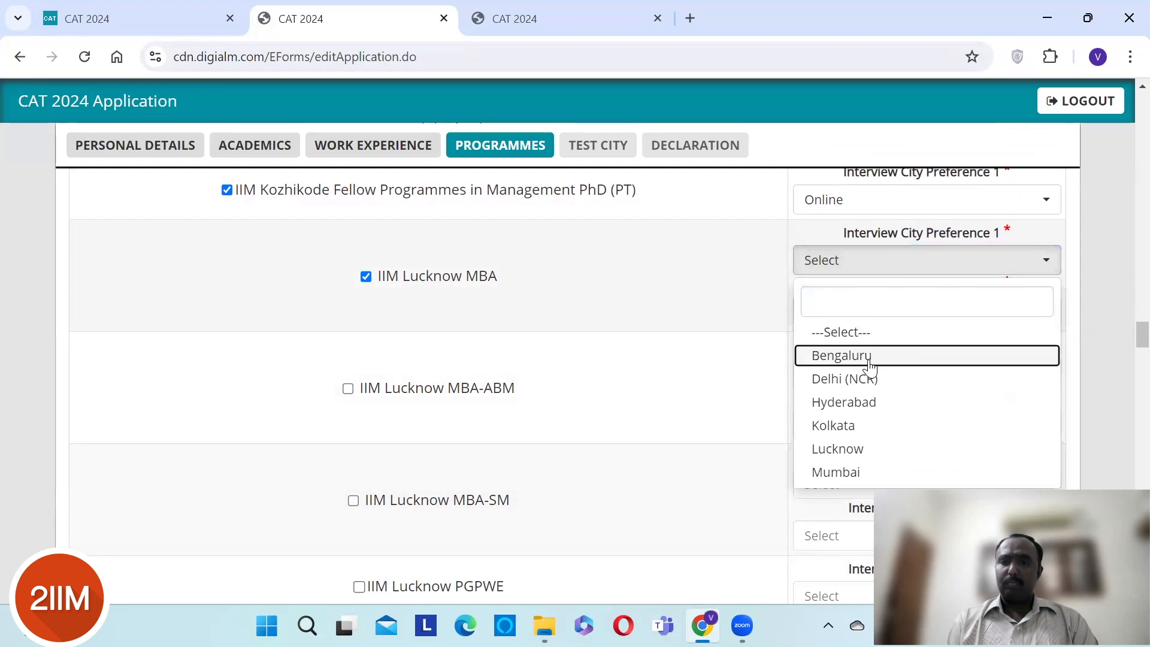
{"action": "left_click", "coordinate": [869, 357]}
{"action": "left_click", "coordinate": [868, 318]}
{"action": "left_click", "coordinate": [858, 453]}
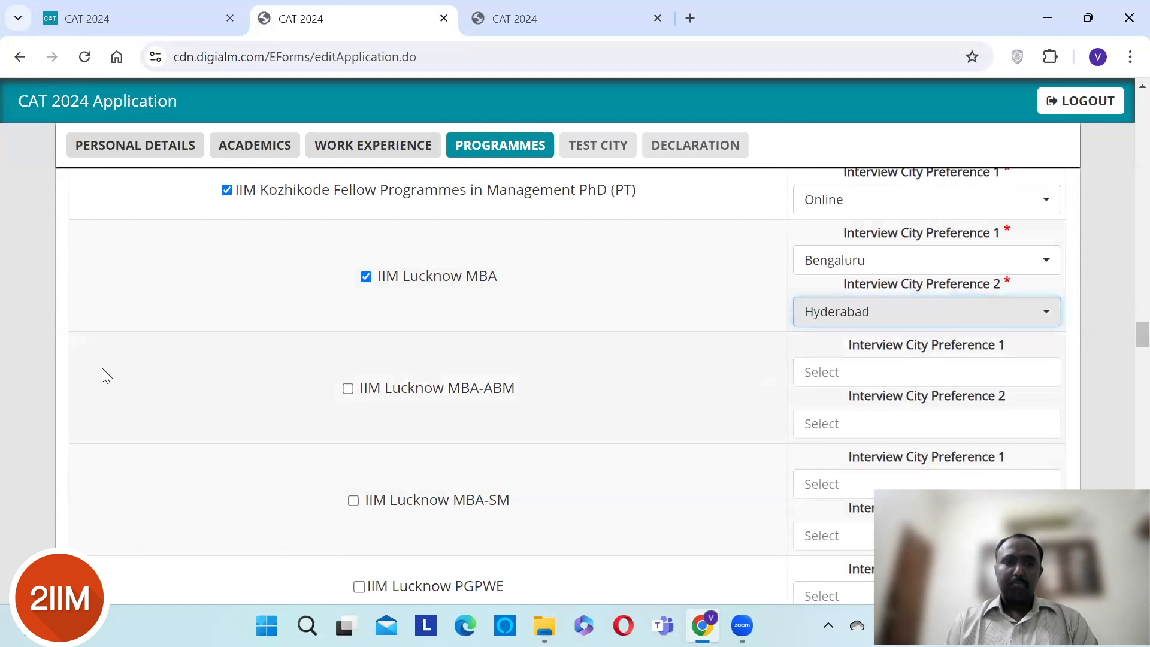
- Add IIM Lucknow PhD with Lucknow as interview city
{"action": "scroll", "coordinate": [65, 363], "scroll_direction": "down", "scroll_amount": 2}
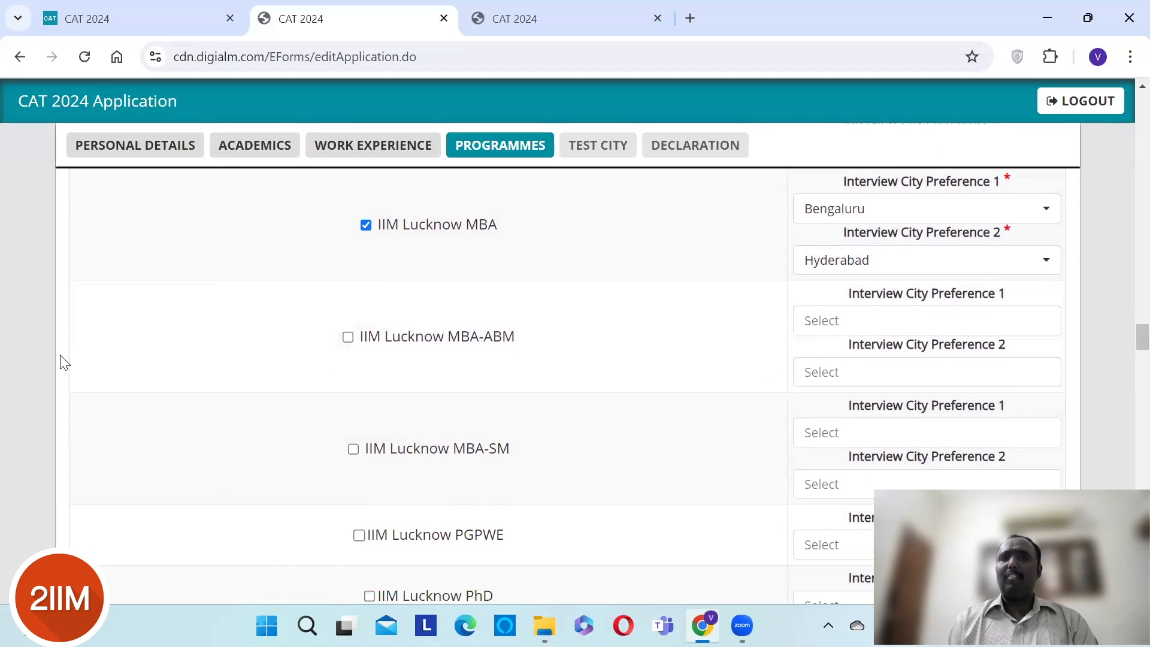
{"action": "scroll", "coordinate": [64, 364], "scroll_direction": "down", "scroll_amount": 1}
{"action": "scroll", "coordinate": [64, 364], "scroll_direction": "down", "scroll_amount": 2}
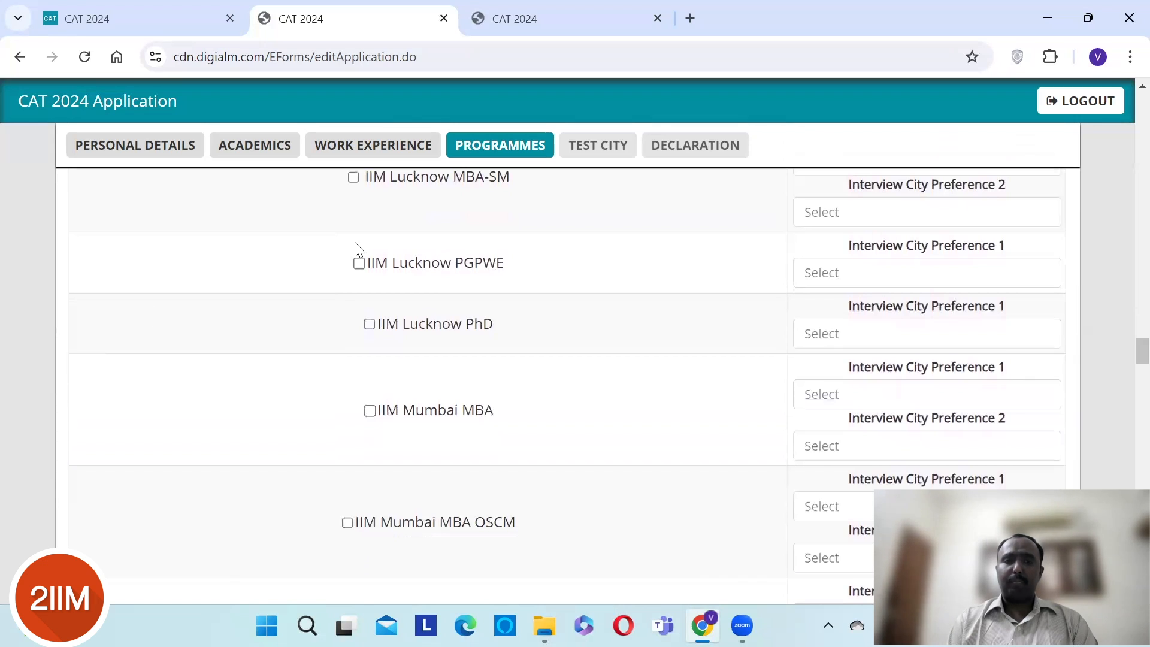
{"action": "left_click", "coordinate": [369, 325]}
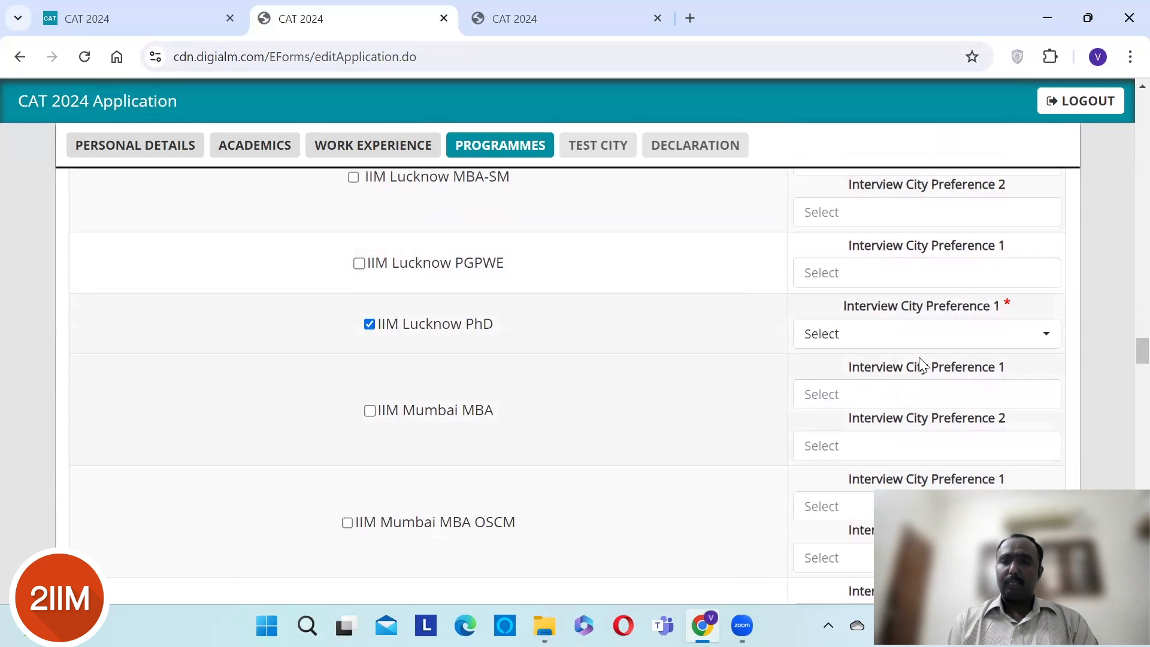
{"action": "left_click", "coordinate": [913, 339]}
{"action": "left_click", "coordinate": [867, 430]}
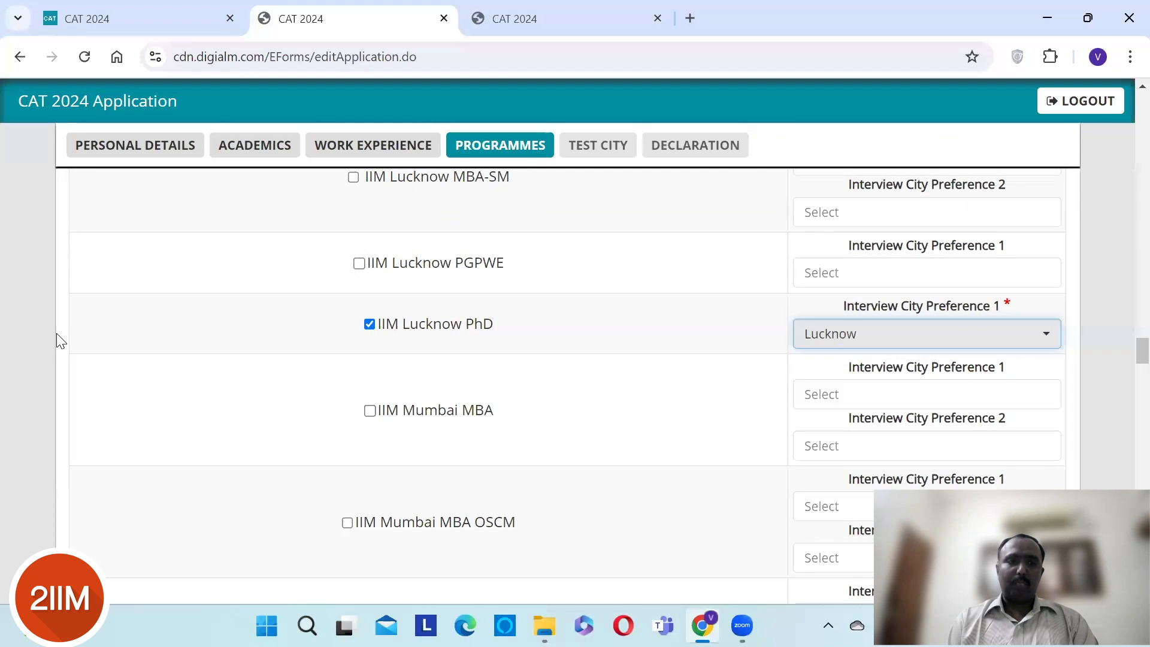
- Add IIM Mumbai MBA with Chennai and Bengaluru as interview cities
{"action": "scroll", "coordinate": [61, 341], "scroll_direction": "down", "scroll_amount": 2}
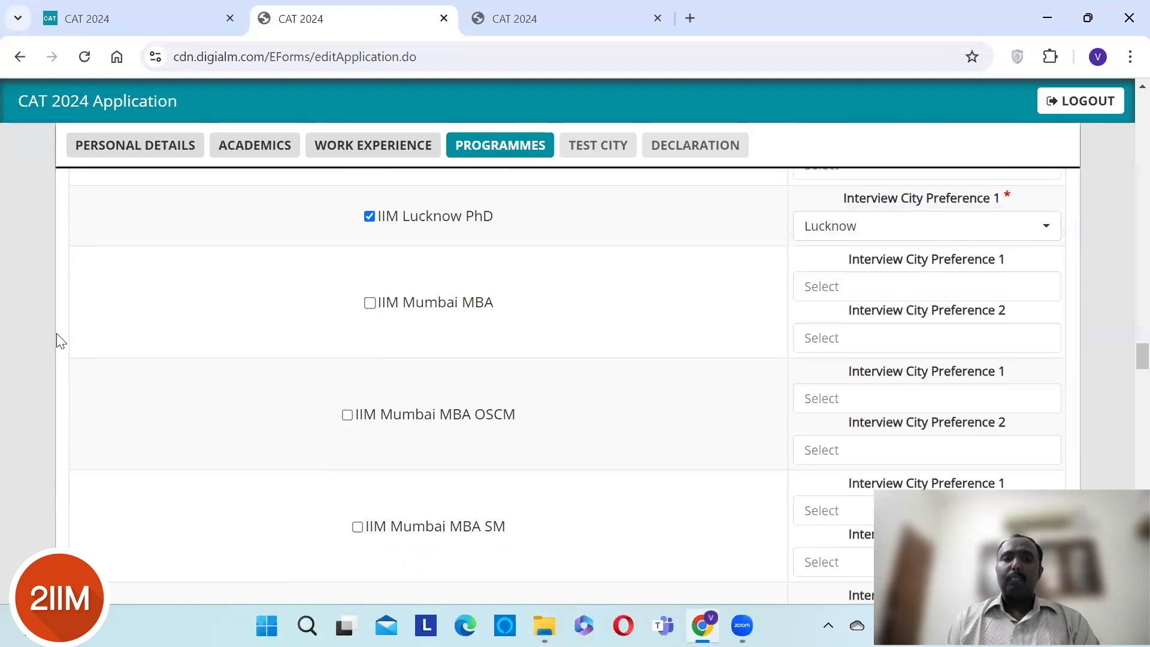
{"action": "scroll", "coordinate": [61, 341], "scroll_direction": "down", "scroll_amount": 1}
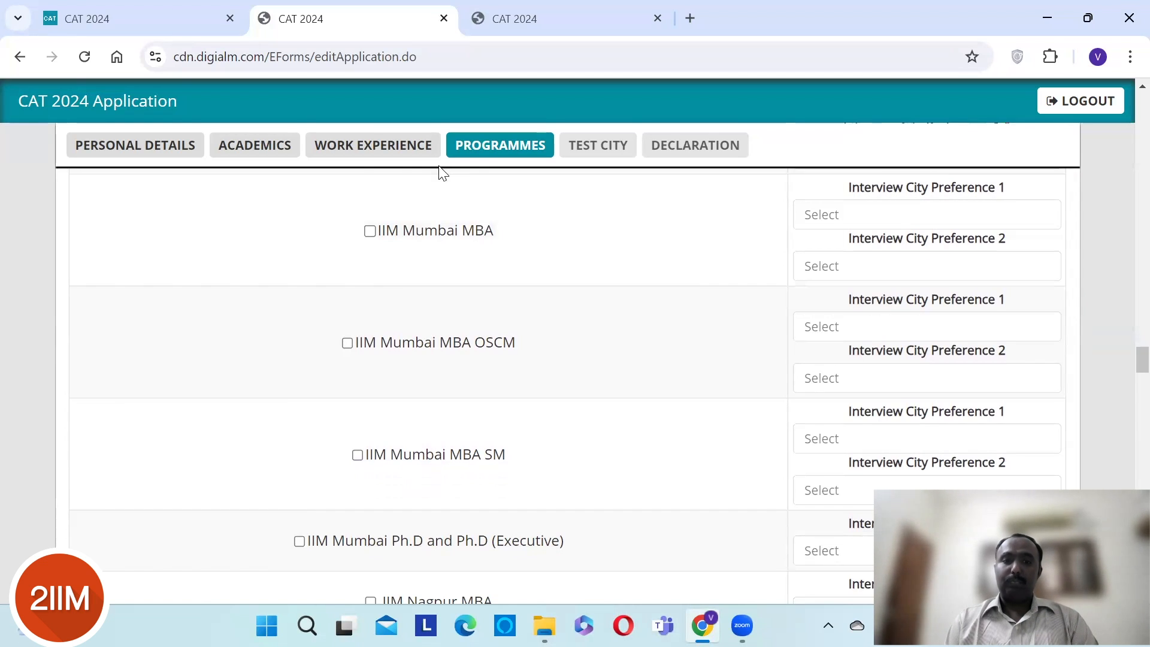
{"action": "left_click", "coordinate": [369, 231]}
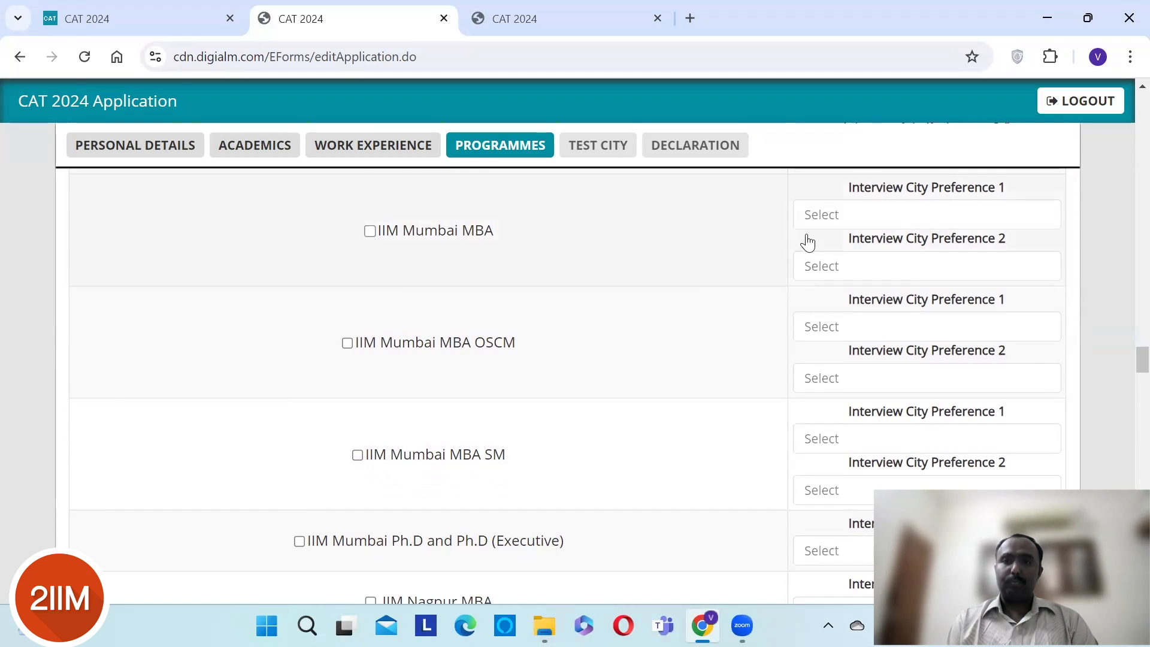
{"action": "left_click", "coordinate": [870, 225]}
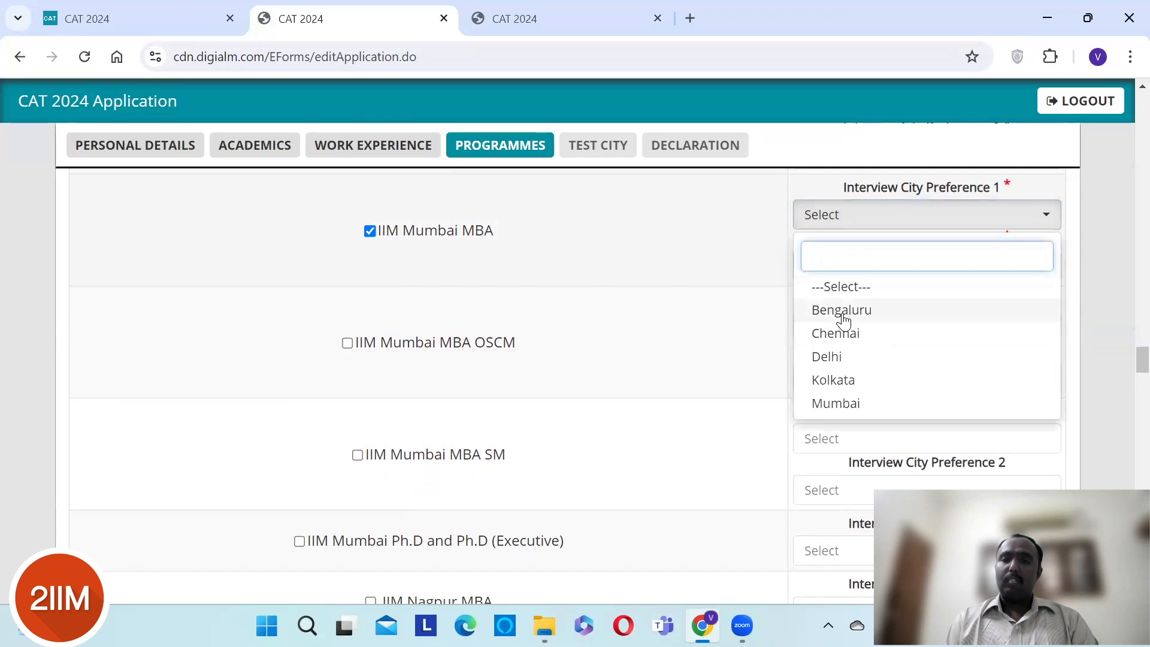
{"action": "left_click", "coordinate": [840, 337]}
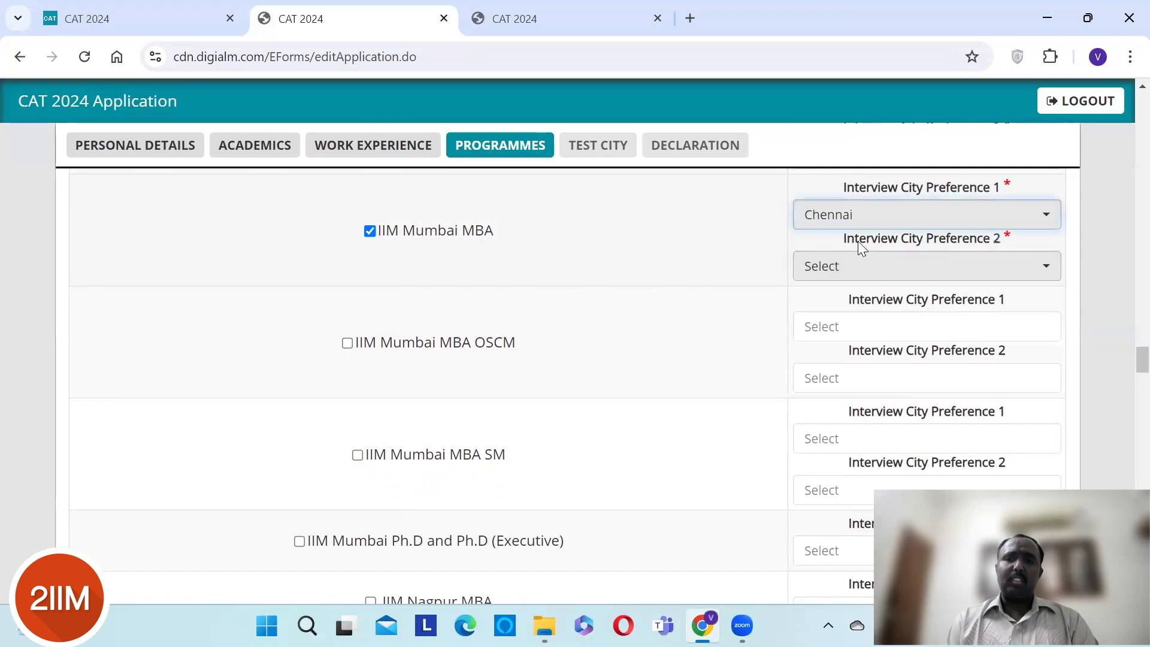
{"action": "left_click", "coordinate": [852, 278]}
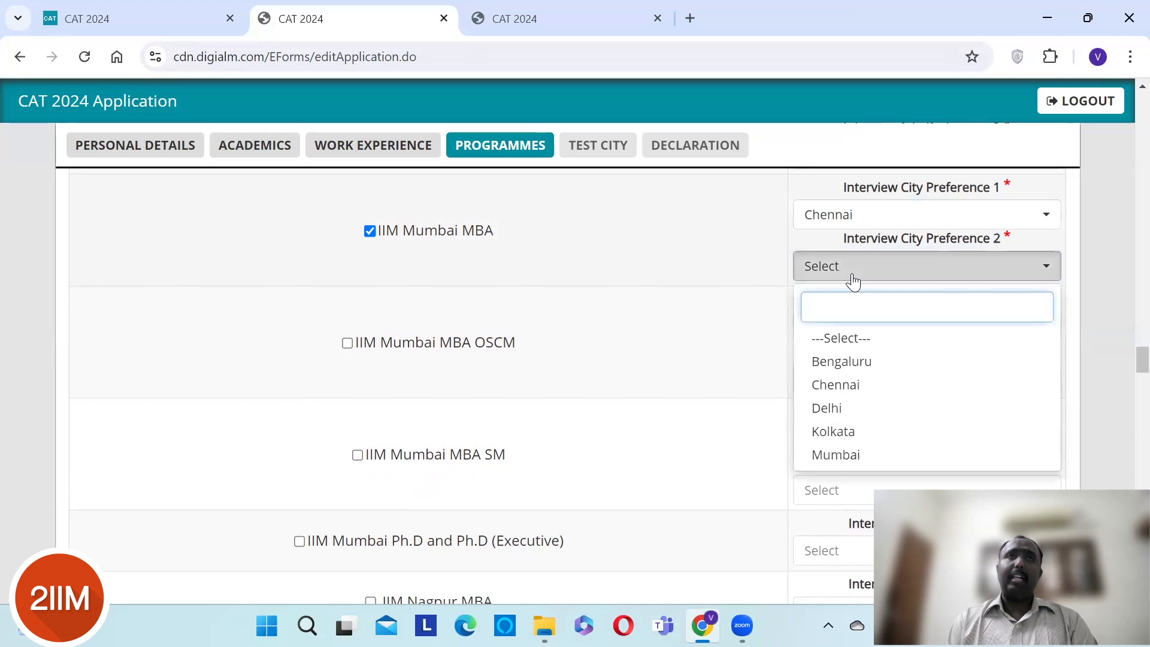
{"action": "left_click", "coordinate": [850, 371]}
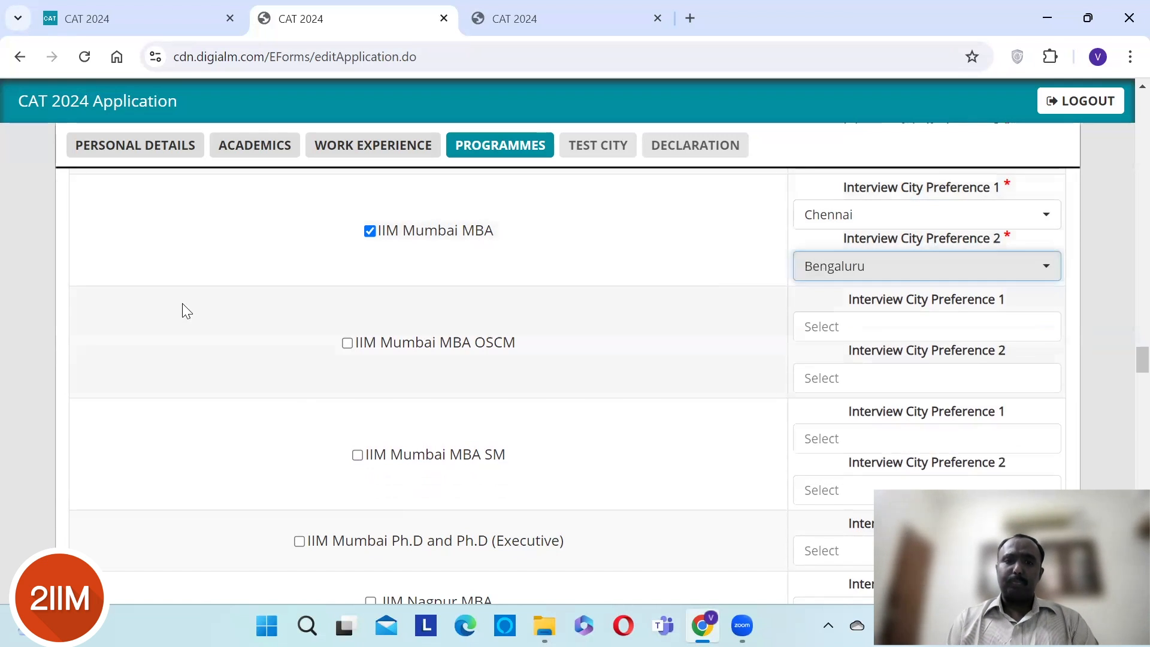
{"action": "scroll", "coordinate": [183, 306], "scroll_direction": "down", "scroll_amount": 2}
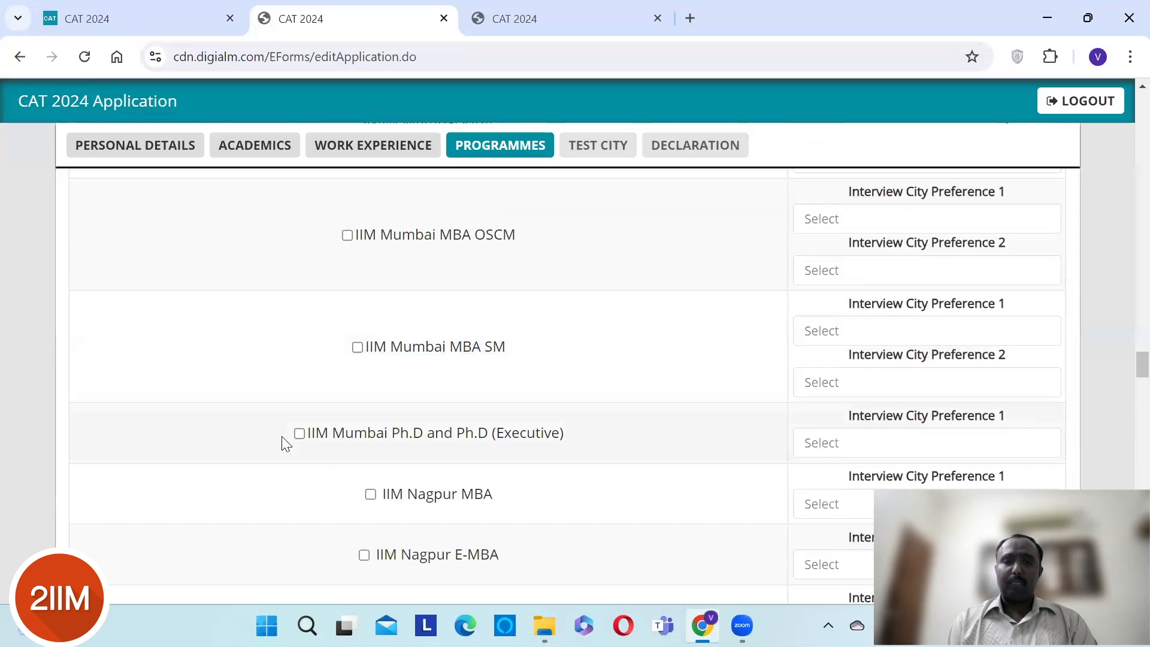
- Add IIM Mumbai Ph.D and Ph.D (Executive) with Mumbai as interview city
{"action": "left_click", "coordinate": [300, 434]}
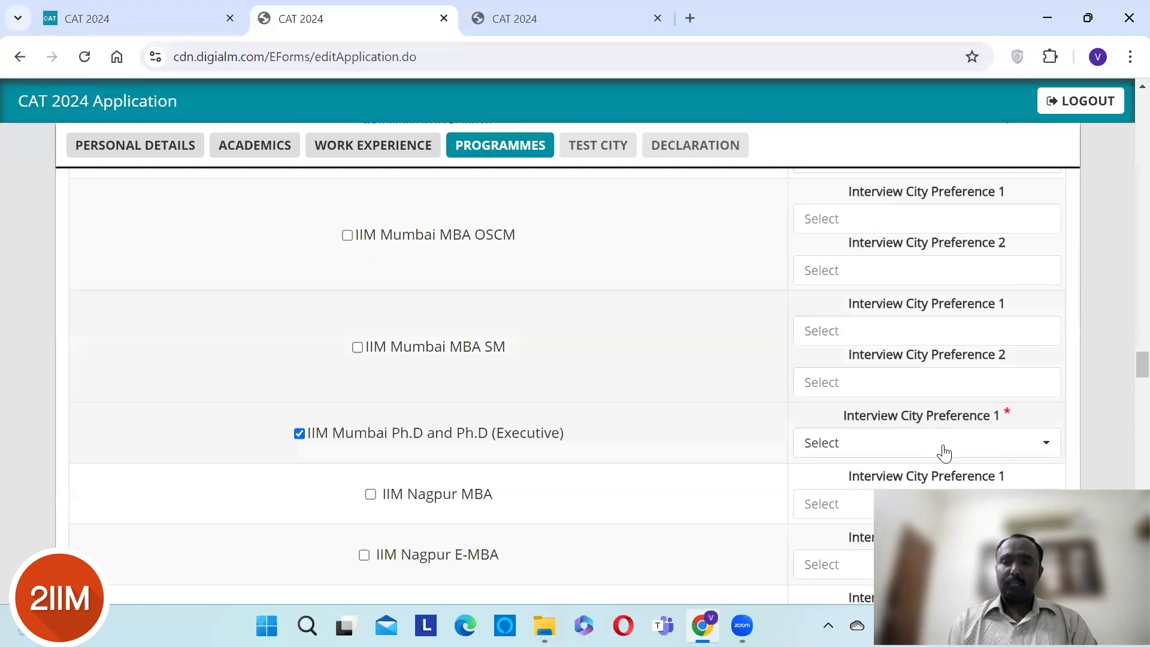
{"action": "left_click", "coordinate": [944, 452]}
{"action": "left_click", "coordinate": [836, 539]}
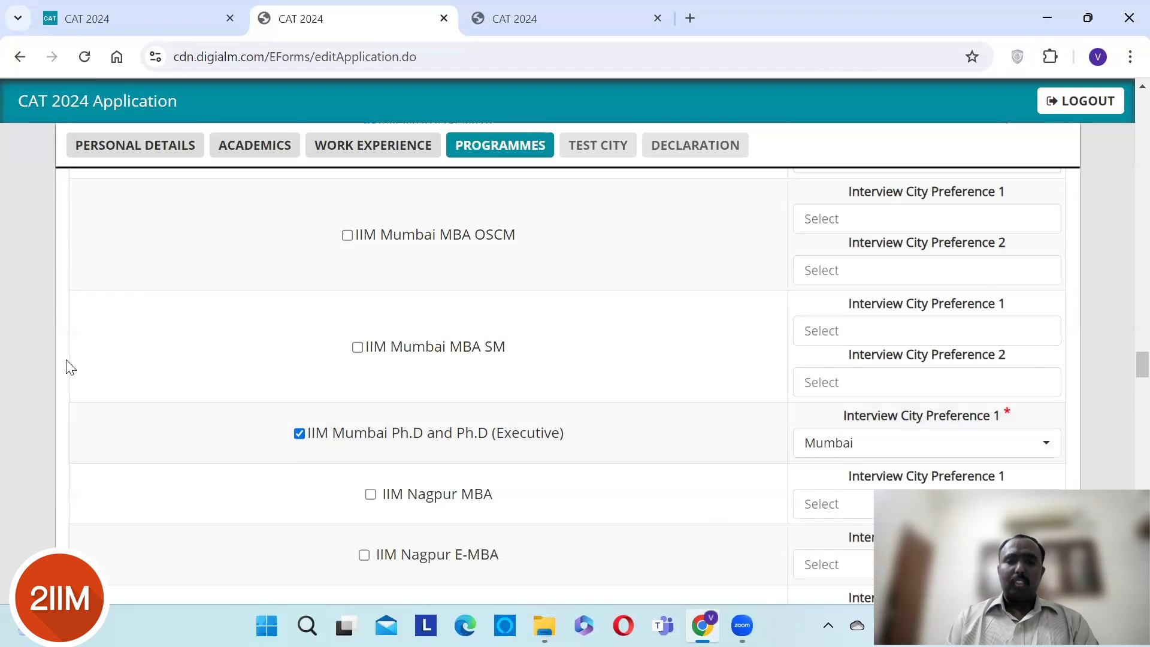
{"action": "scroll", "coordinate": [70, 367], "scroll_direction": "down", "scroll_amount": 5}
{"action": "scroll", "coordinate": [70, 367], "scroll_direction": "down", "scroll_amount": 4}
{"action": "scroll", "coordinate": [70, 367], "scroll_direction": "down", "scroll_amount": 5}
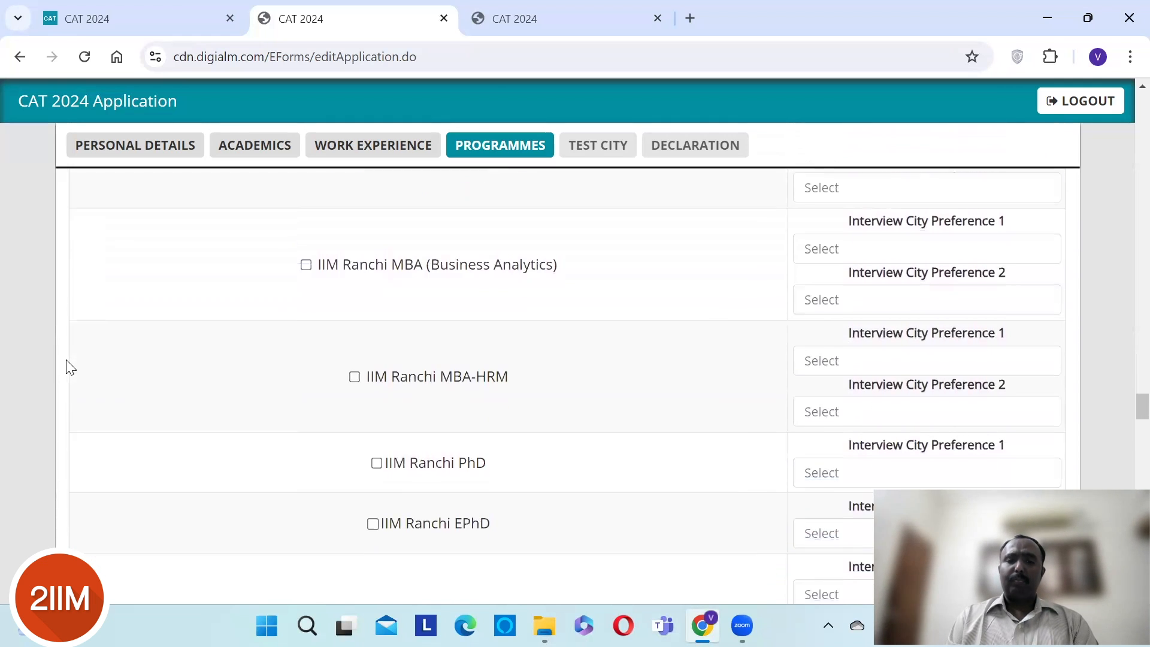
{"action": "scroll", "coordinate": [70, 367], "scroll_direction": "down", "scroll_amount": 4}
{"action": "scroll", "coordinate": [70, 367], "scroll_direction": "down", "scroll_amount": 4}
{"action": "scroll", "coordinate": [70, 367], "scroll_direction": "down", "scroll_amount": 10}
{"action": "scroll", "coordinate": [68, 367], "scroll_direction": "down", "scroll_amount": 2}
{"action": "scroll", "coordinate": [68, 367], "scroll_direction": "up", "scroll_amount": 1}
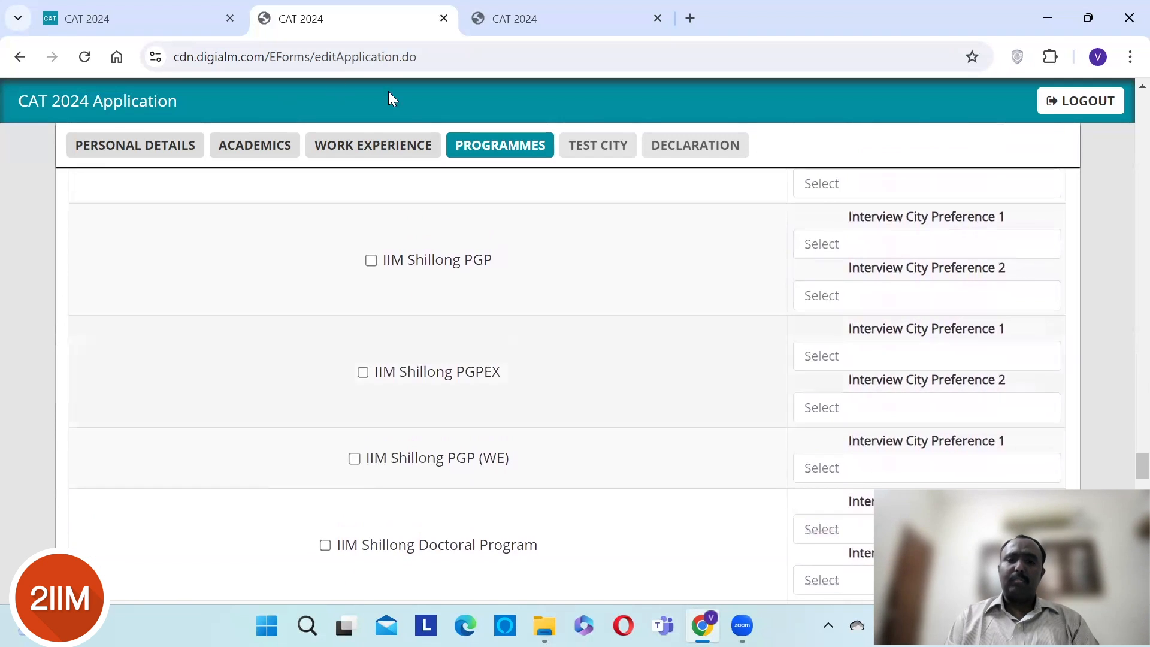
- Add IIM Shillong PGP and Doctoral Program, each with Bengaluru and Hyderabad
{"action": "left_click", "coordinate": [372, 261]}
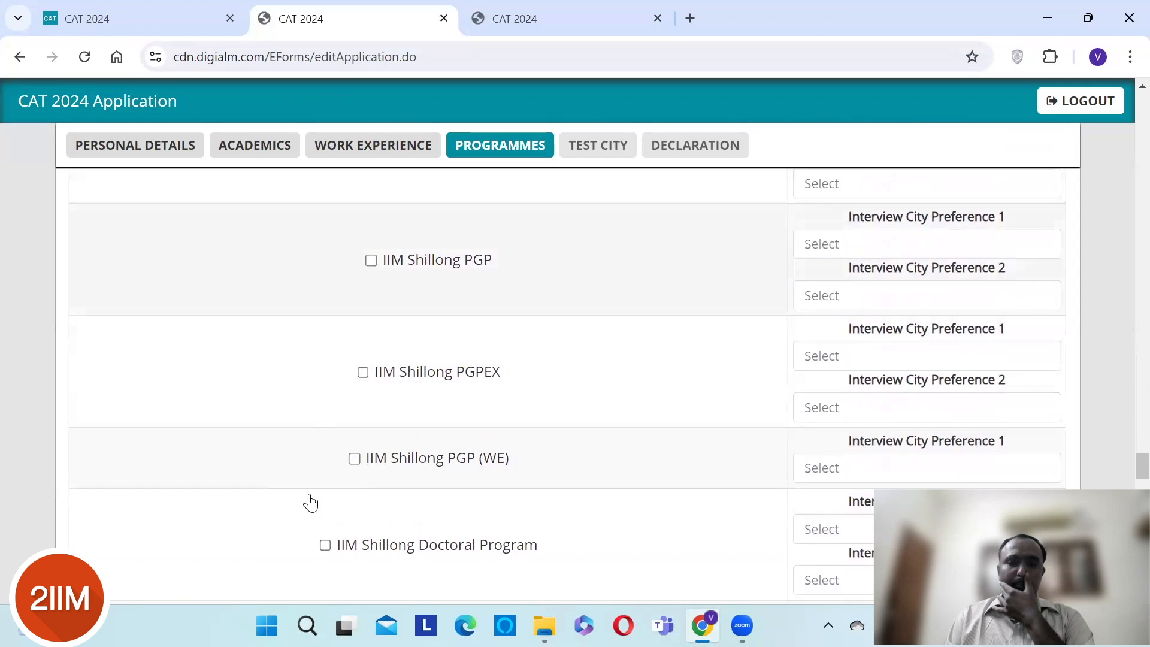
{"action": "left_click", "coordinate": [325, 545]}
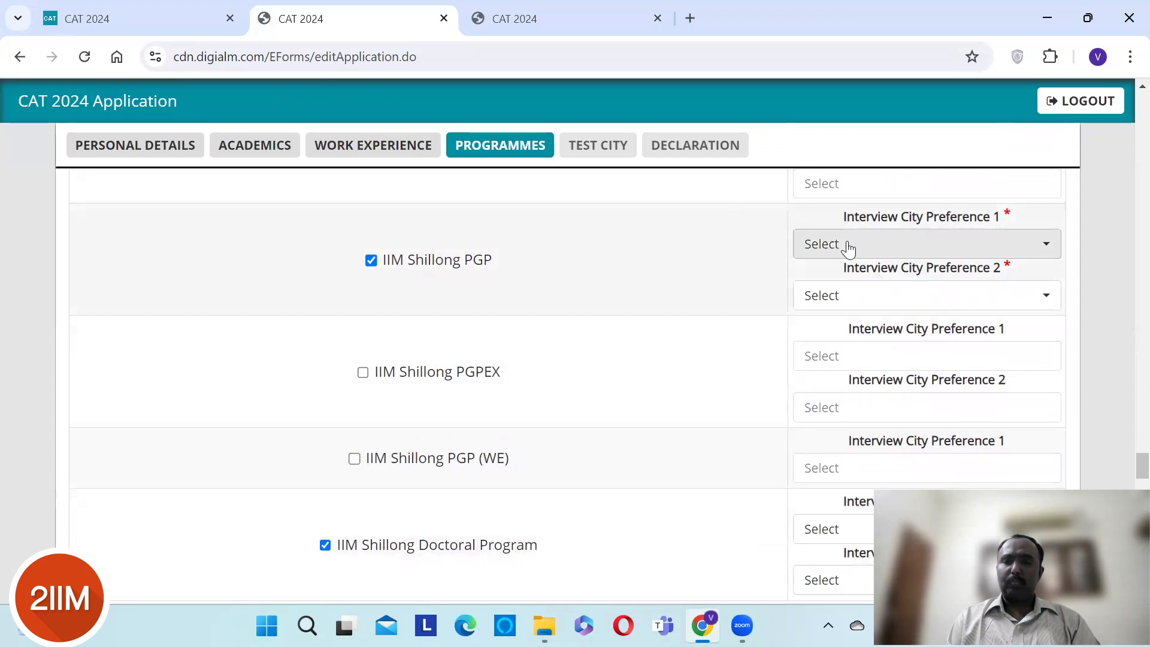
{"action": "left_click", "coordinate": [847, 244]}
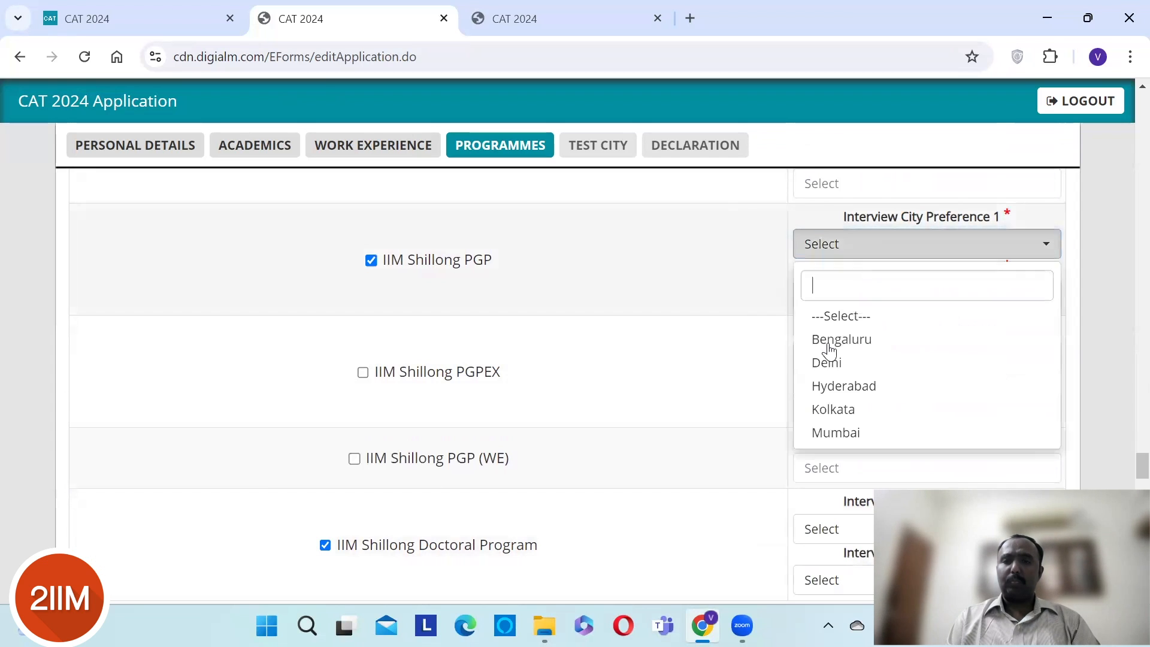
{"action": "left_click", "coordinate": [860, 339]}
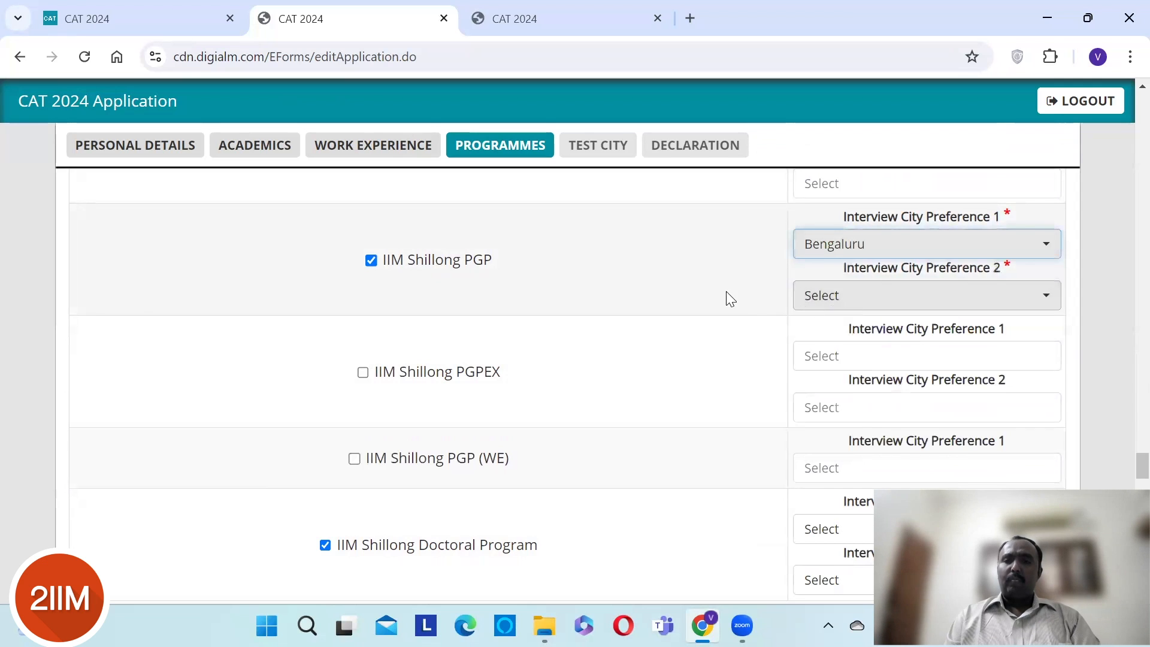
{"action": "left_click", "coordinate": [814, 303]}
{"action": "left_click", "coordinate": [840, 436]}
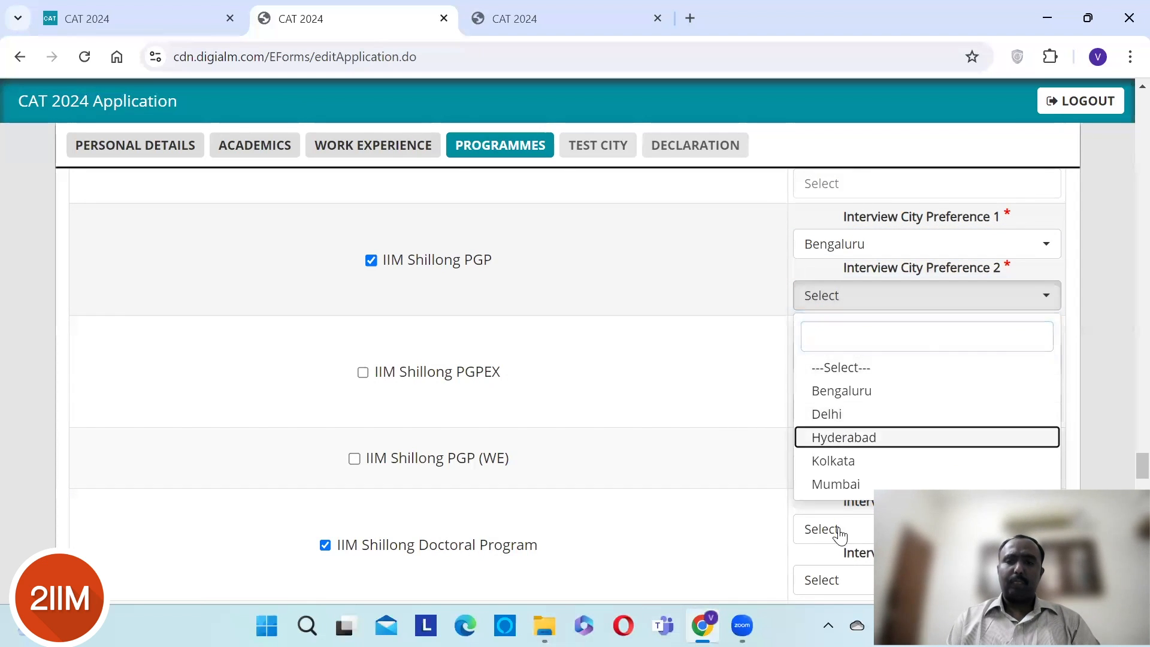
{"action": "left_click", "coordinate": [868, 529]}
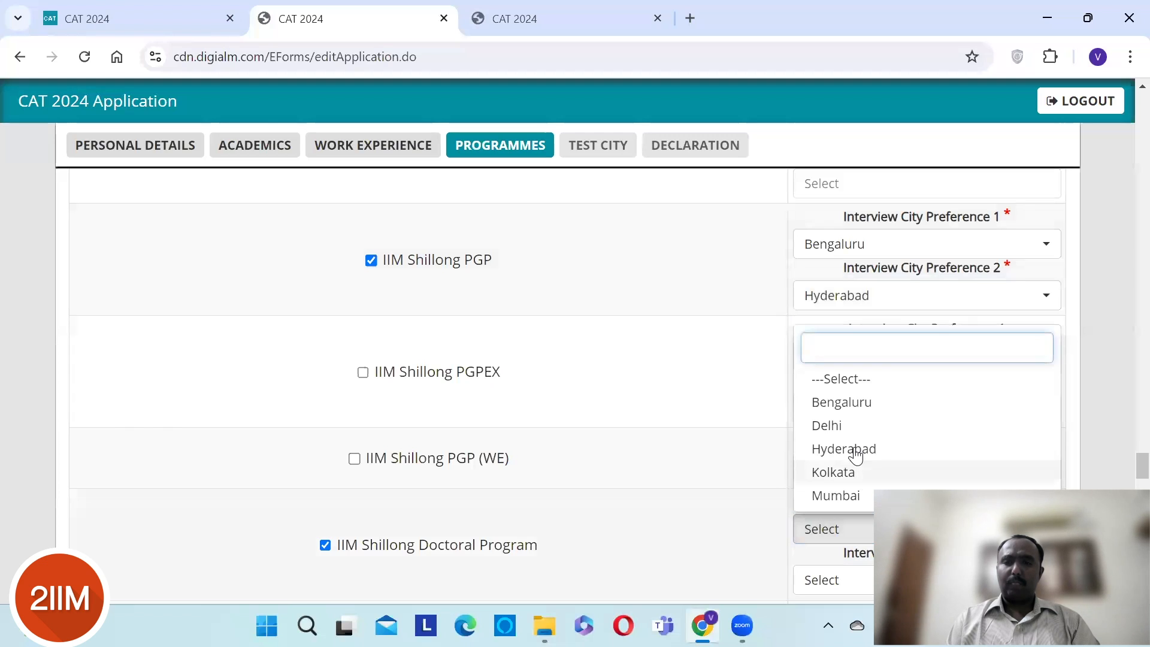
{"action": "left_click", "coordinate": [837, 586]}
{"action": "left_click", "coordinate": [833, 586]}
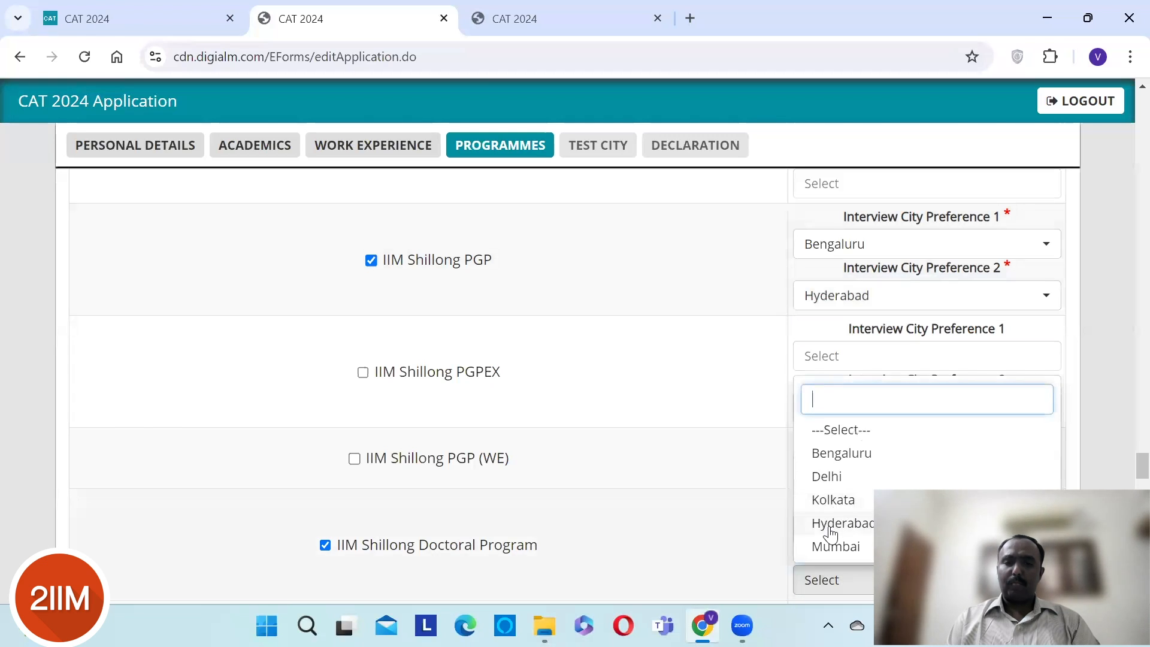
{"action": "left_click", "coordinate": [830, 527]}
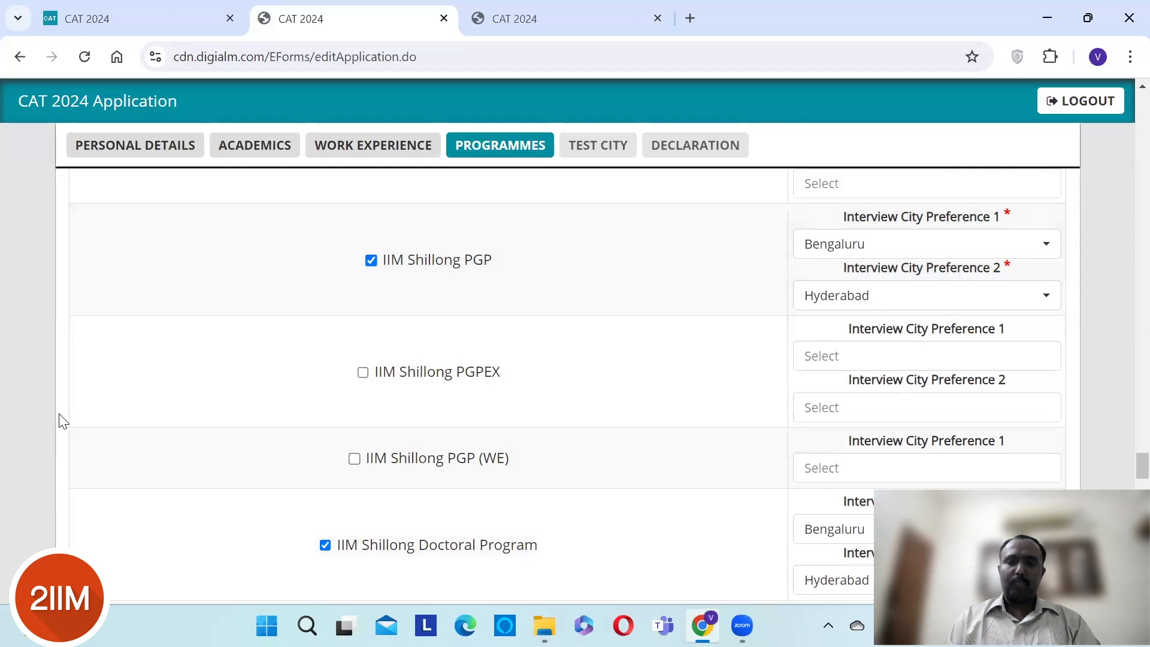
- Restore the minimized CAT 2024 application Chrome window from the taskbar
{"action": "scroll", "coordinate": [60, 421], "scroll_direction": "down", "scroll_amount": 4}
{"action": "scroll", "coordinate": [62, 421], "scroll_direction": "down", "scroll_amount": 3}
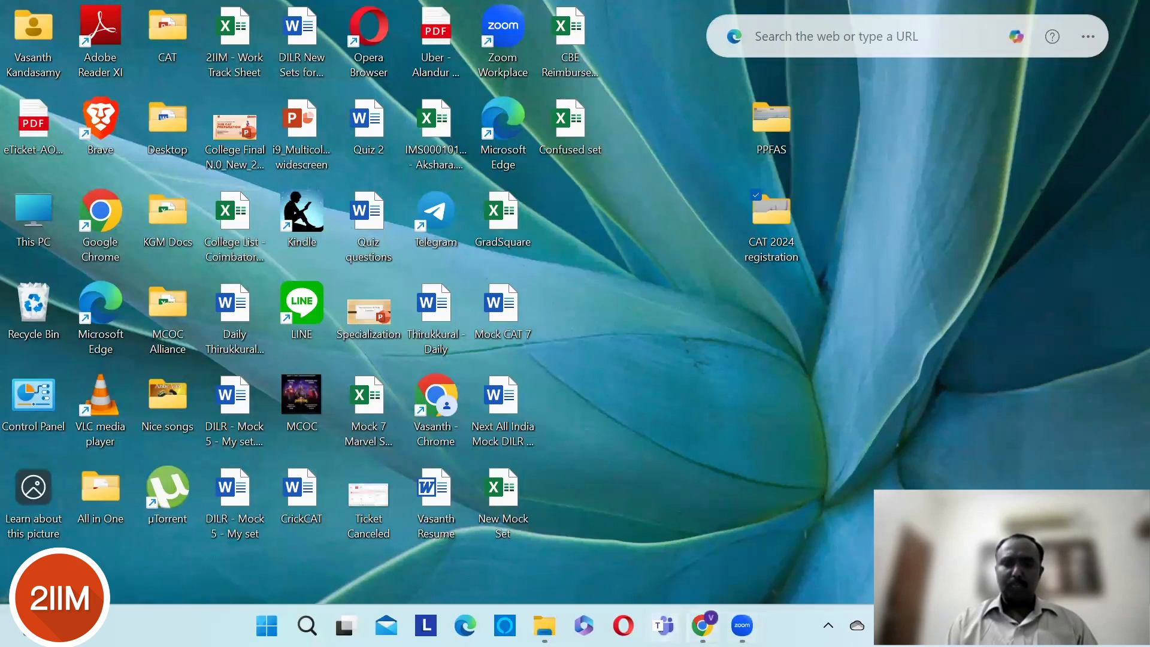
{"action": "left_click", "coordinate": [702, 625]}
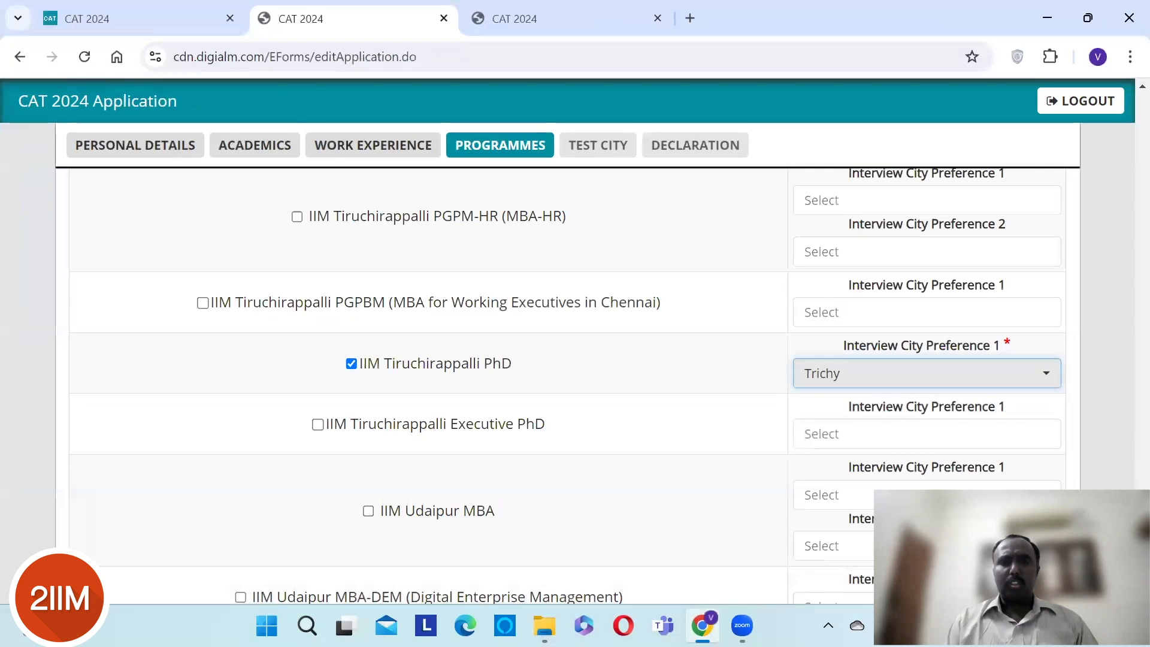
- Add IIM Udaipur MBA with Chennai and Bengaluru as interview cities
{"action": "scroll", "coordinate": [568, 385], "scroll_direction": "down", "scroll_amount": 5}
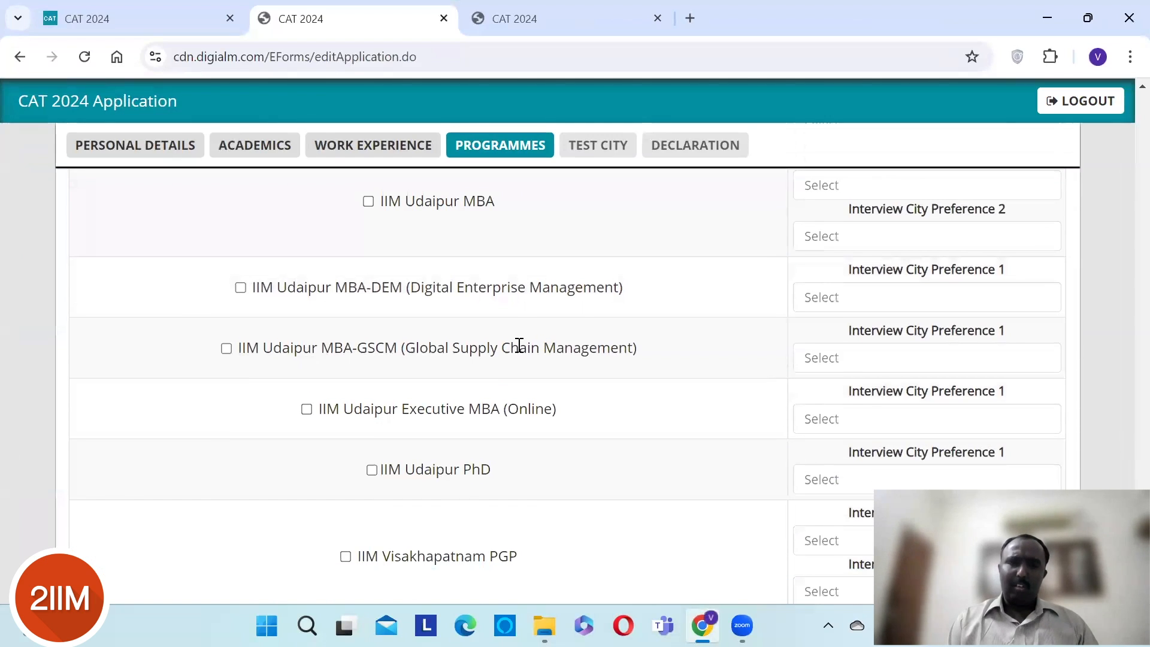
{"action": "left_click", "coordinate": [368, 202]}
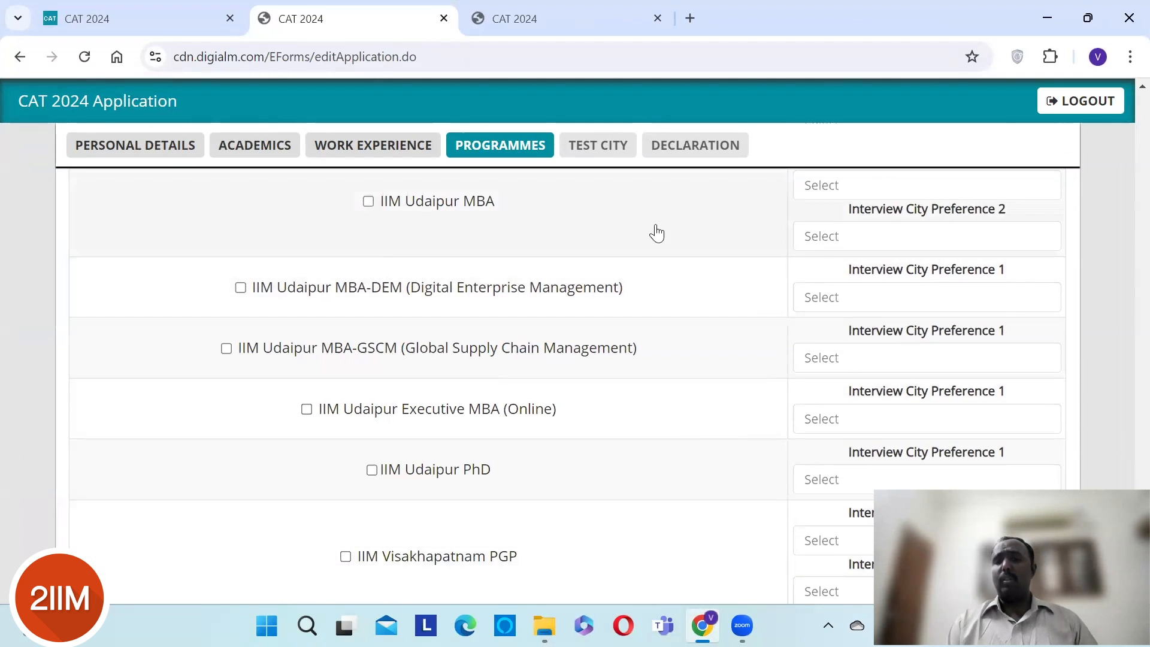
{"action": "left_click", "coordinate": [842, 190]}
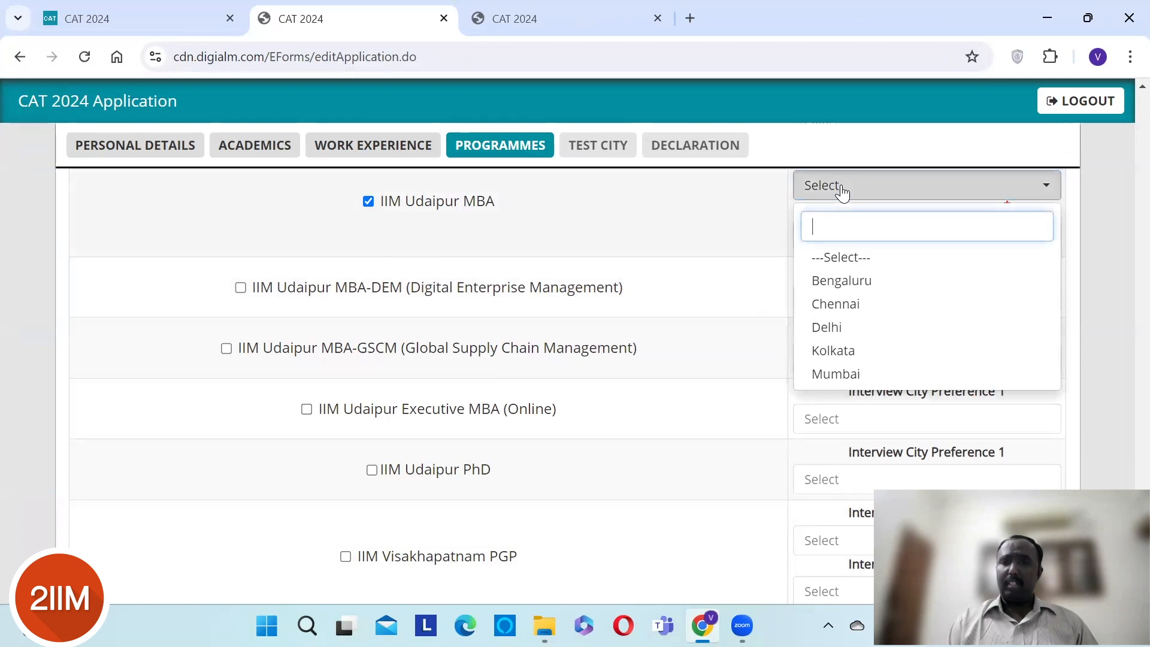
{"action": "left_click", "coordinate": [842, 303]}
{"action": "left_click", "coordinate": [821, 238]}
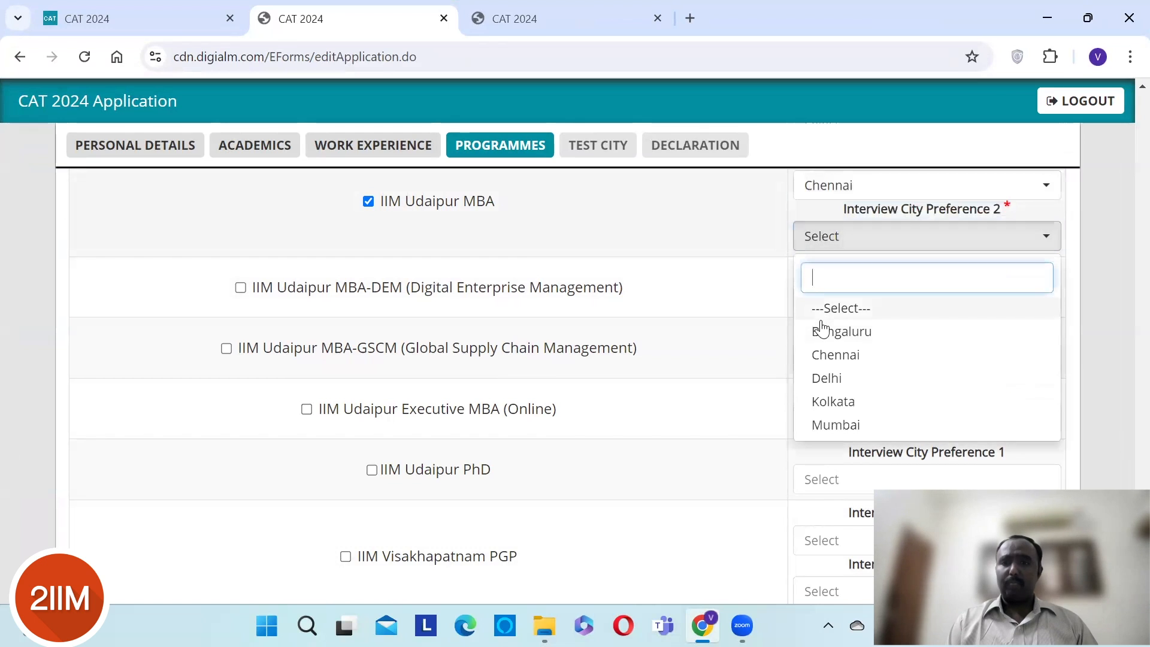
{"action": "left_click", "coordinate": [70, 231]}
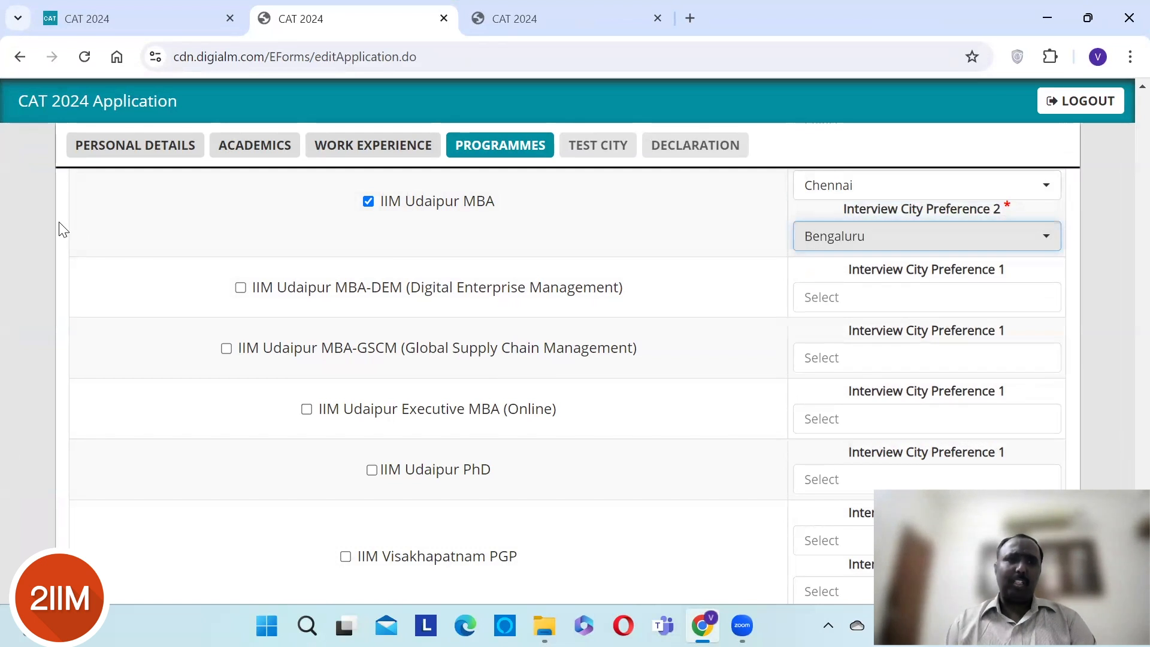
{"action": "left_click", "coordinate": [63, 229]}
{"action": "scroll", "coordinate": [62, 229], "scroll_direction": "down", "scroll_amount": 4}
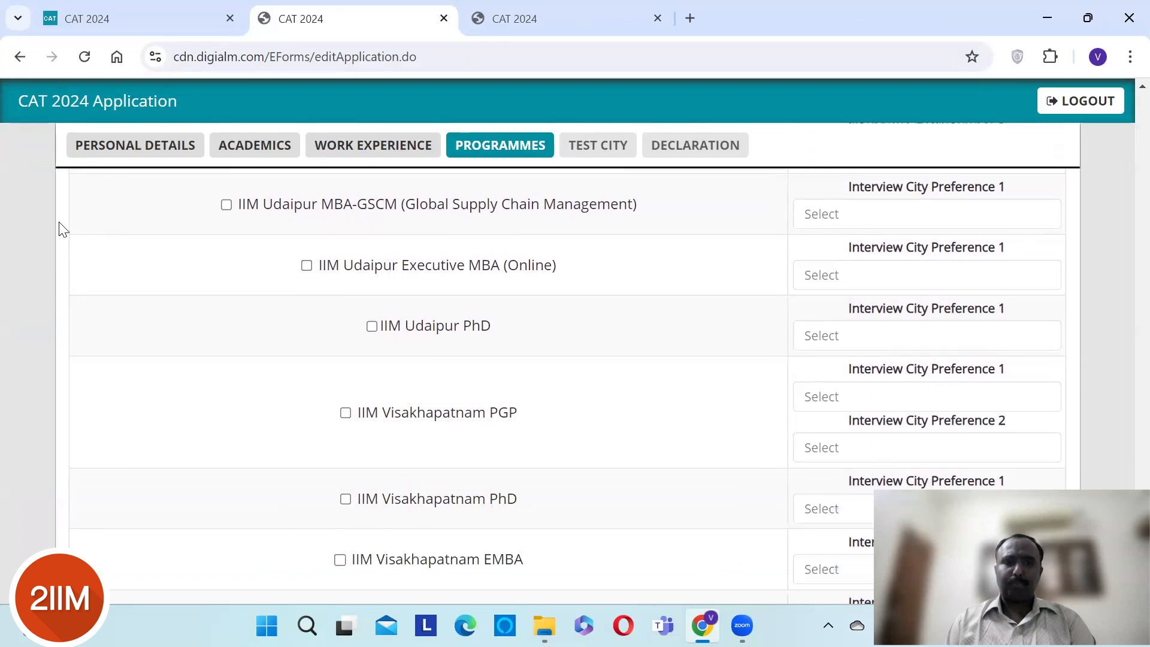
{"action": "scroll", "coordinate": [62, 229], "scroll_direction": "down", "scroll_amount": 2}
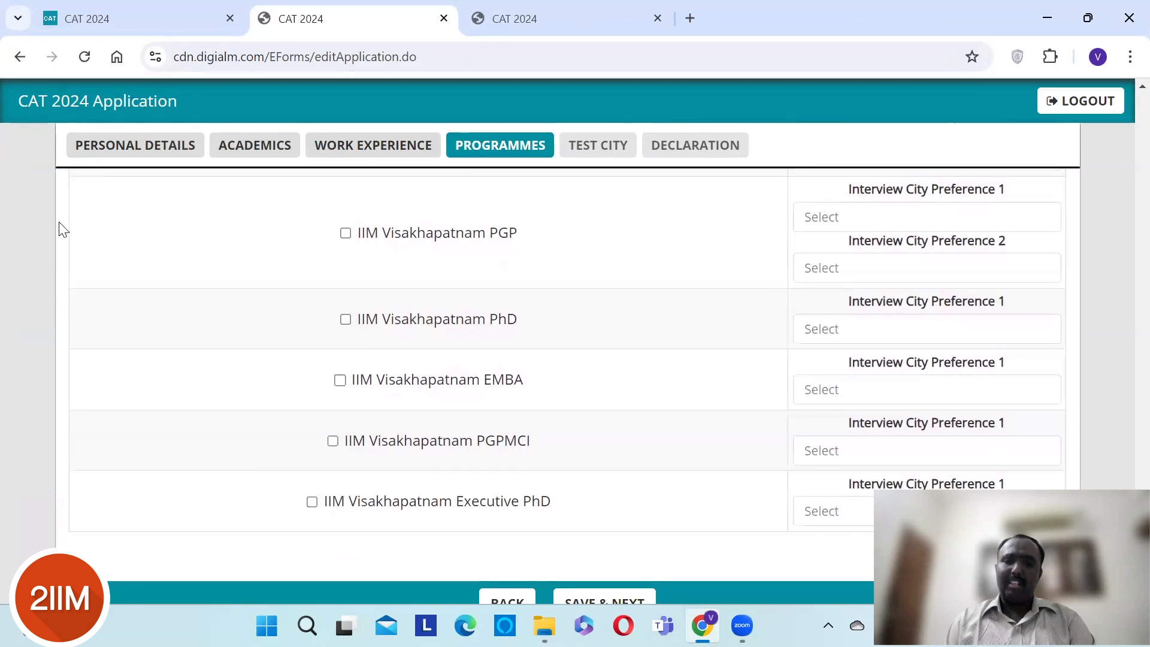
{"action": "scroll", "coordinate": [62, 229], "scroll_direction": "up", "scroll_amount": 3}
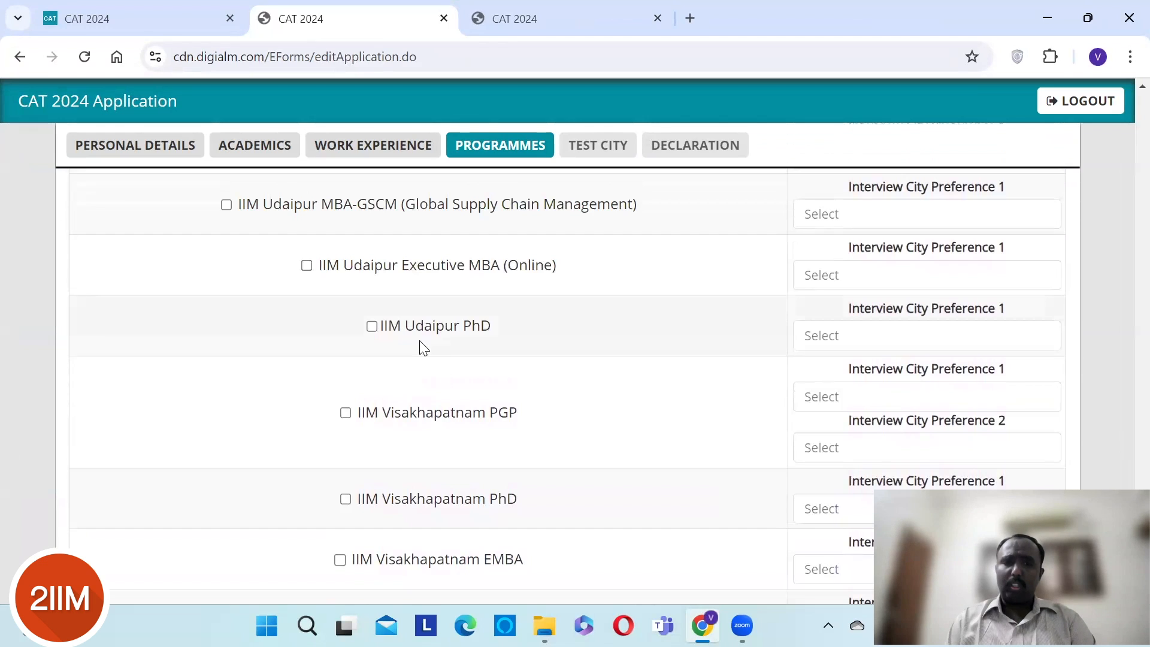
- Add IIM Udaipur PhD with Udaipur as interview city
{"action": "left_click", "coordinate": [371, 326]}
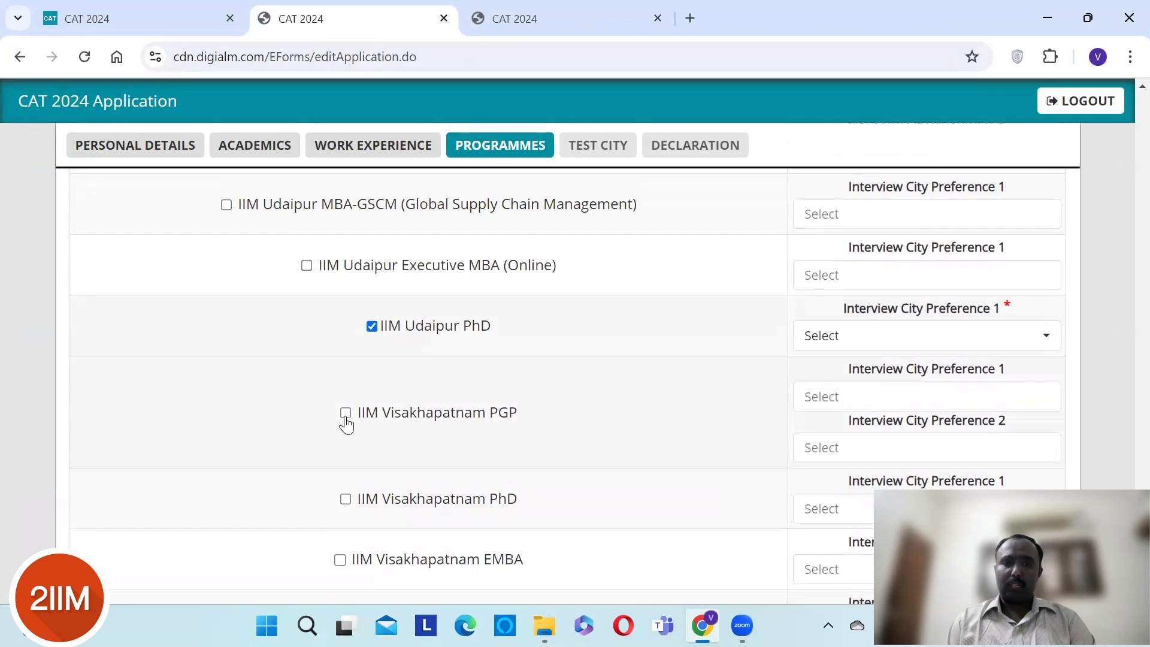
{"action": "left_click", "coordinate": [834, 343]}
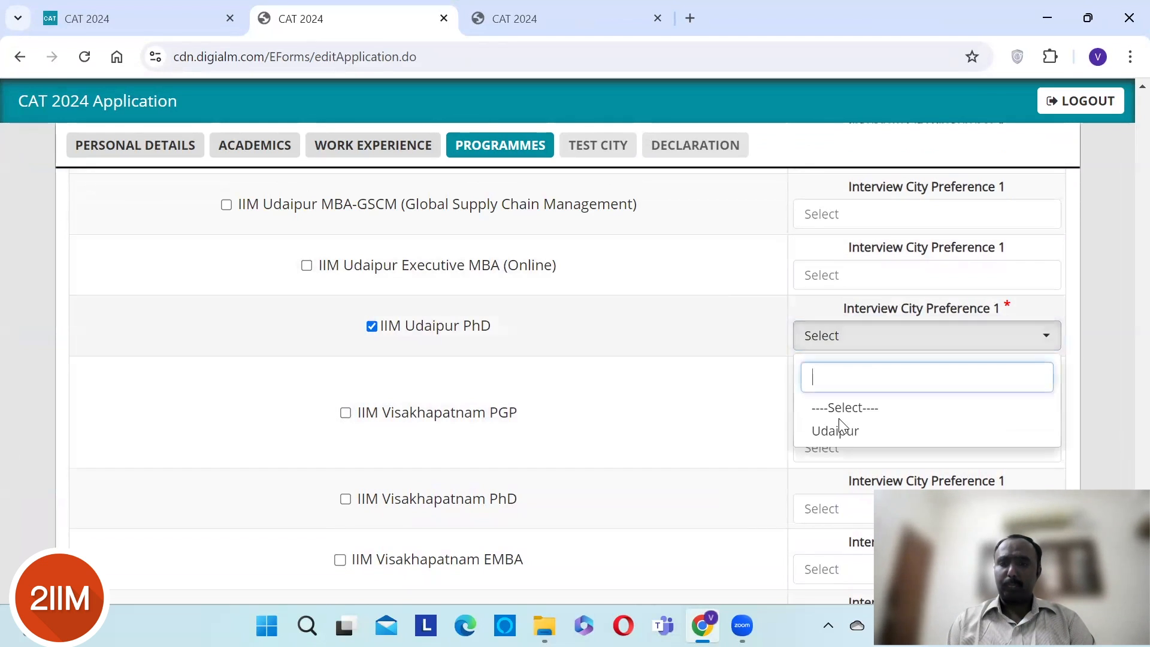
{"action": "left_click", "coordinate": [839, 428]}
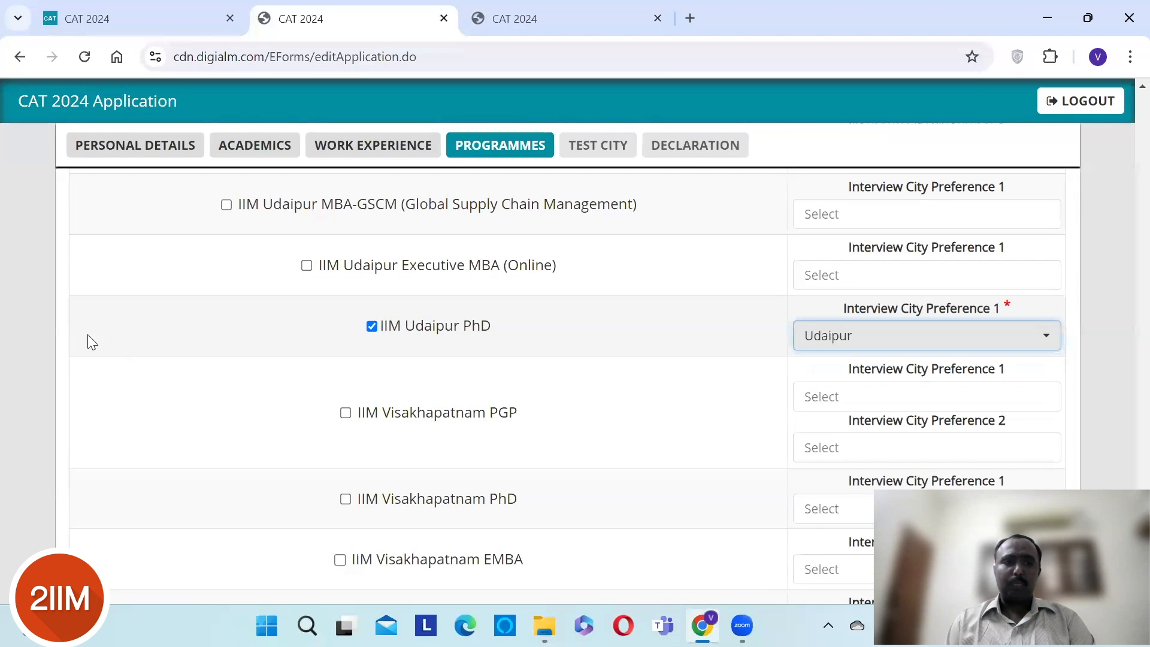
{"action": "scroll", "coordinate": [60, 332], "scroll_direction": "down", "scroll_amount": 2}
{"action": "scroll", "coordinate": [60, 332], "scroll_direction": "down", "scroll_amount": 4}
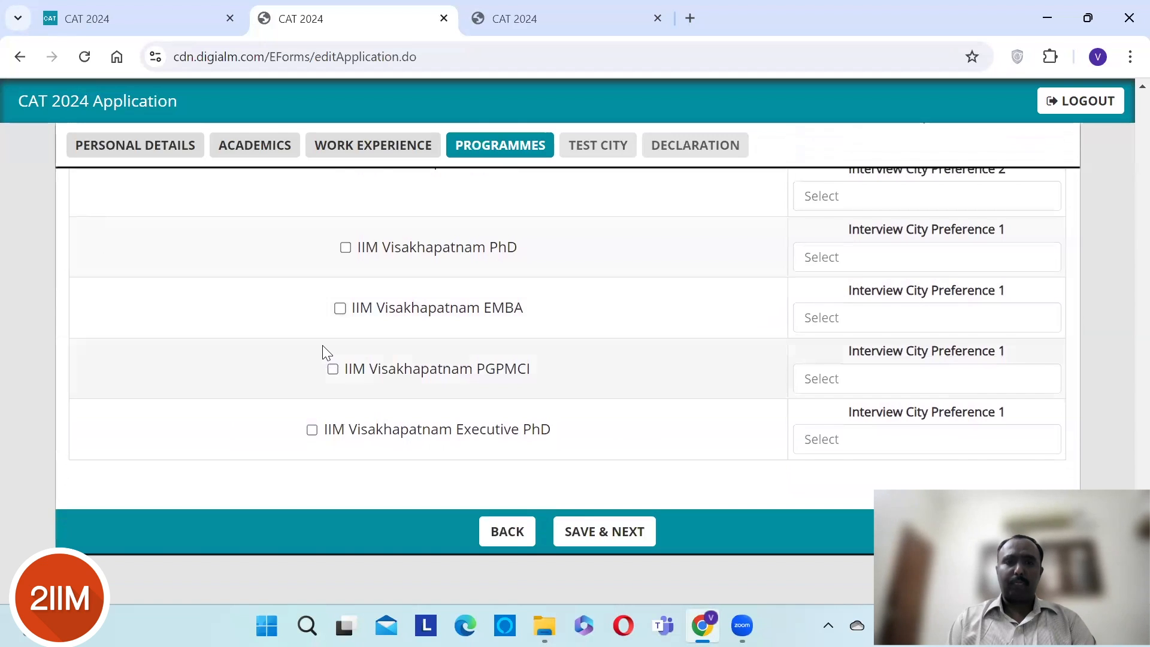
- Add IIM Visakhapatnam PhD (Visakhapatnam) and save the programme choices with SAVE & NEXT
{"action": "left_click", "coordinate": [345, 248]}
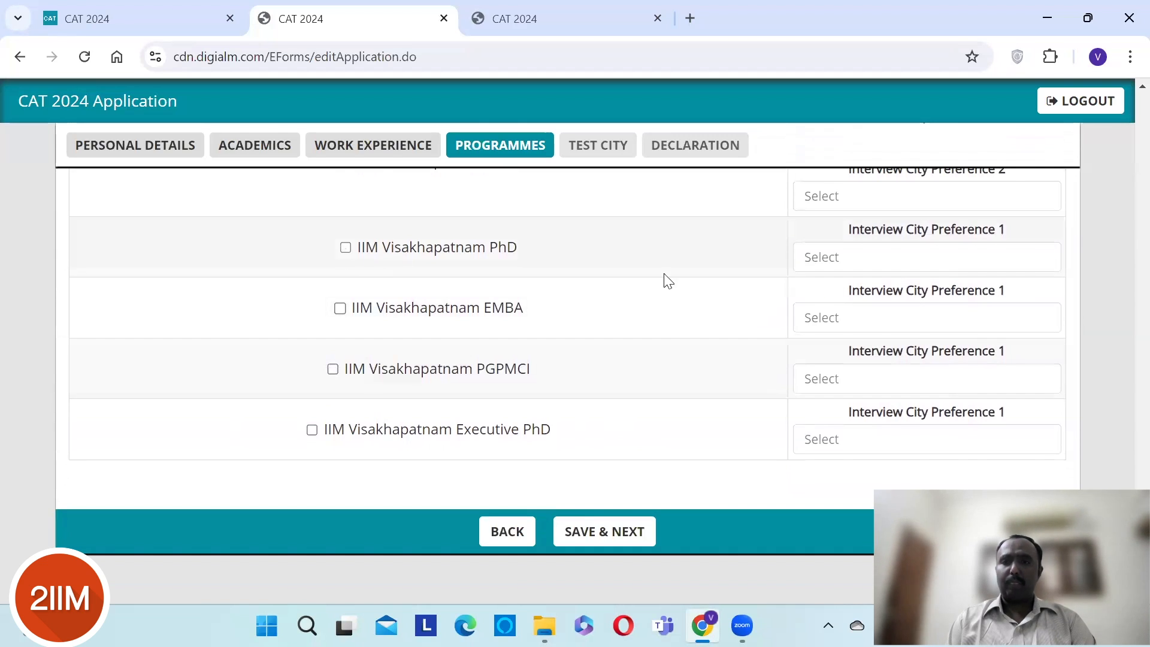
{"action": "left_click", "coordinate": [883, 265]}
{"action": "left_click", "coordinate": [849, 352]}
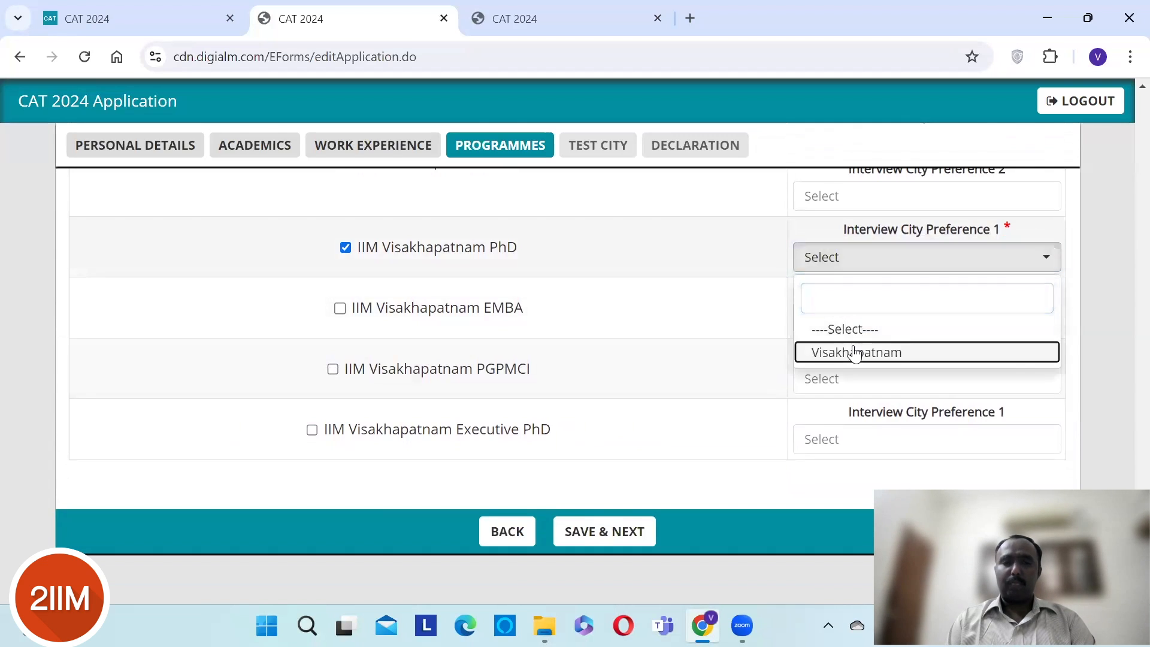
{"action": "left_click", "coordinate": [595, 543]}
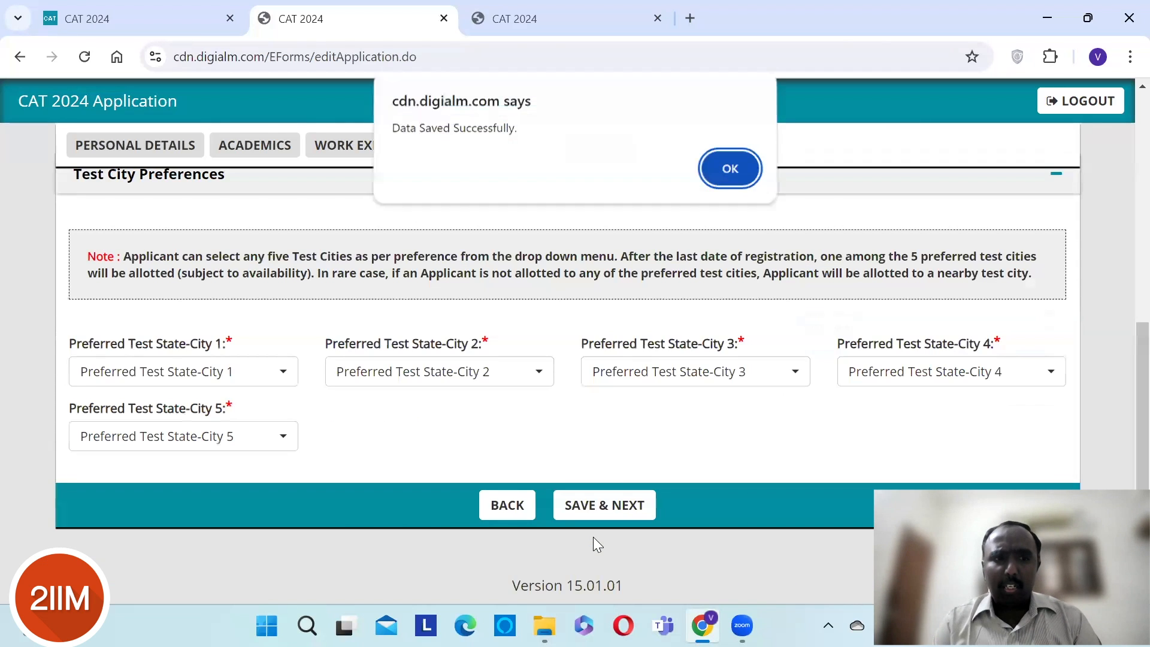
- Dismiss the save alert and set test cities 1 and 2 to Tamil Nadu - Chennai and Coimbatore
{"action": "left_click", "coordinate": [705, 177]}
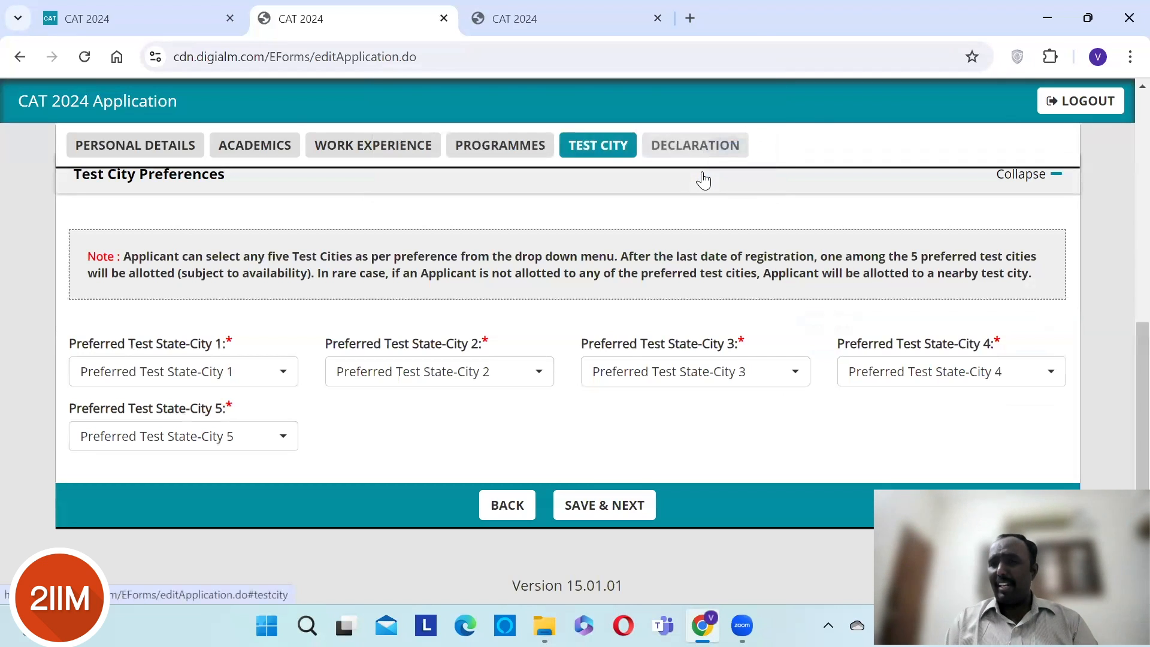
{"action": "left_click", "coordinate": [259, 379]}
{"action": "type", "text": "chen"}
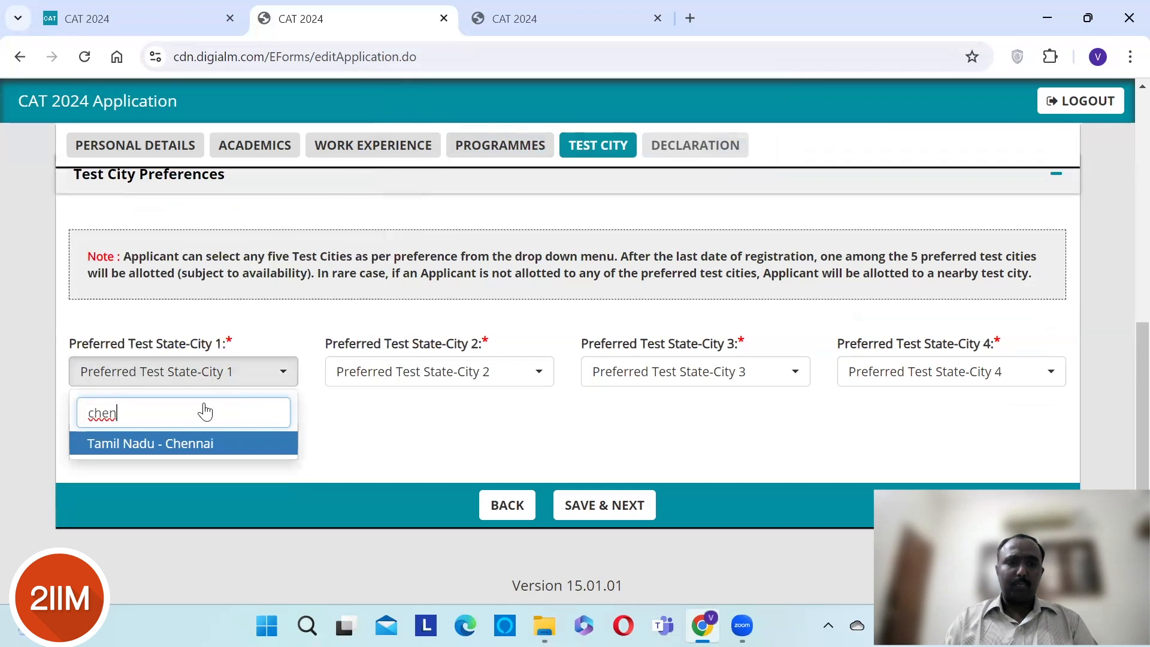
{"action": "left_click", "coordinate": [209, 446]}
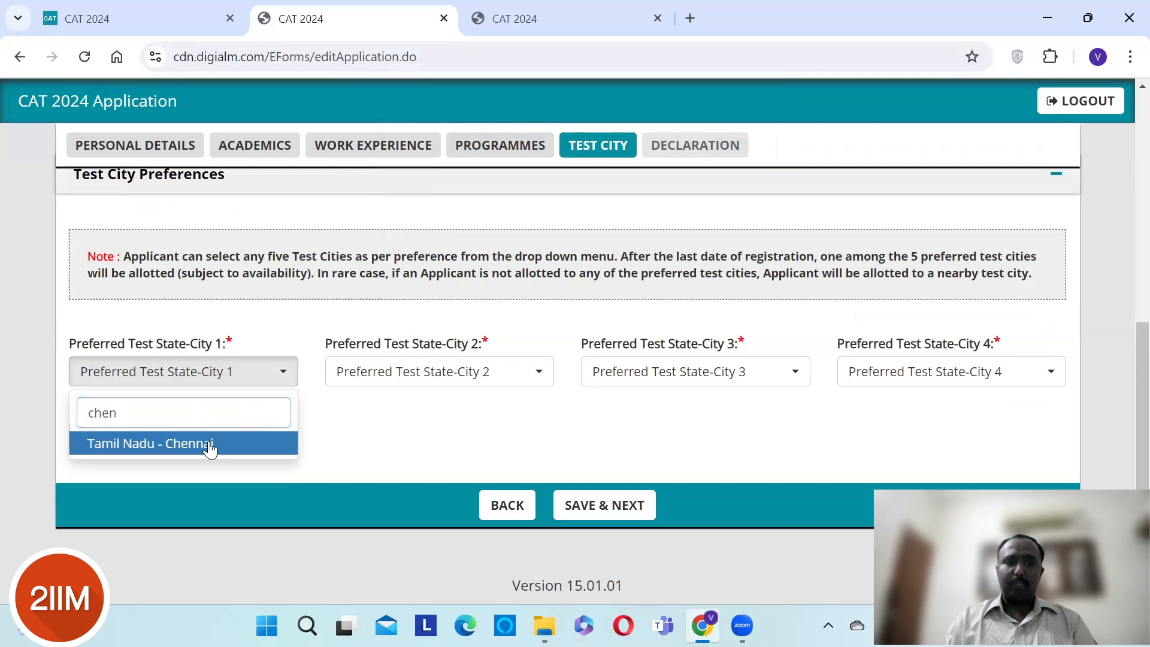
{"action": "left_click", "coordinate": [451, 364]}
{"action": "type", "text": "coim"}
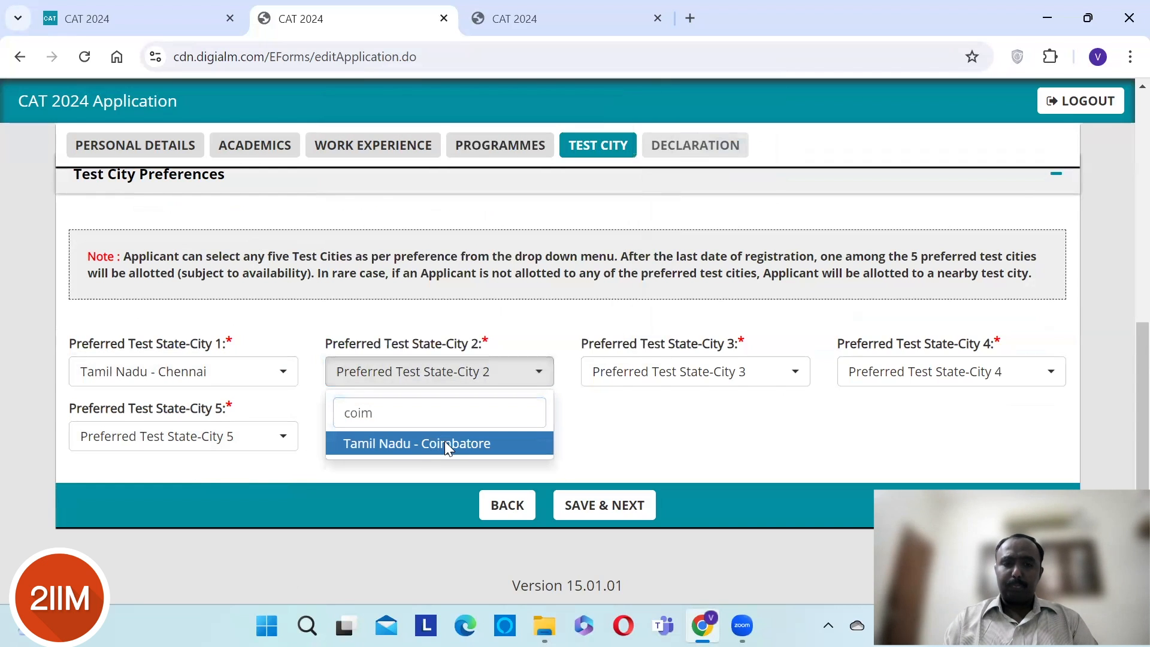
{"action": "key", "text": "Return"}
- Set test cities 3–5 to Madurai, Puducherry and Karnataka - Bengaluru
{"action": "left_click", "coordinate": [680, 383]}
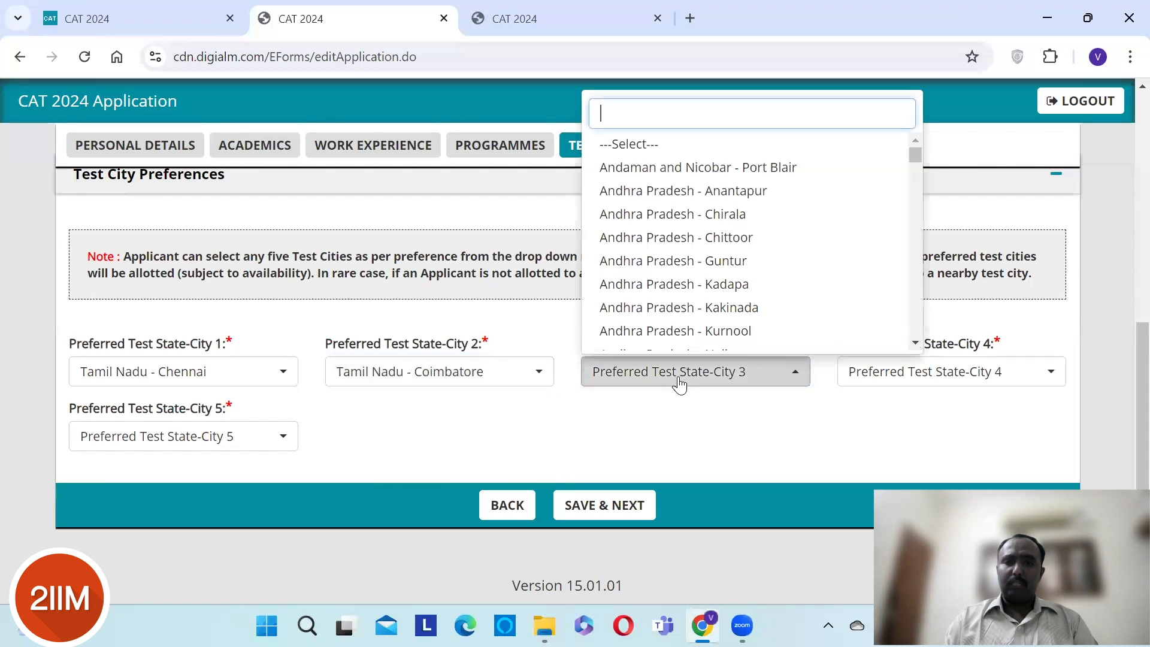
{"action": "type", "text": "madur"}
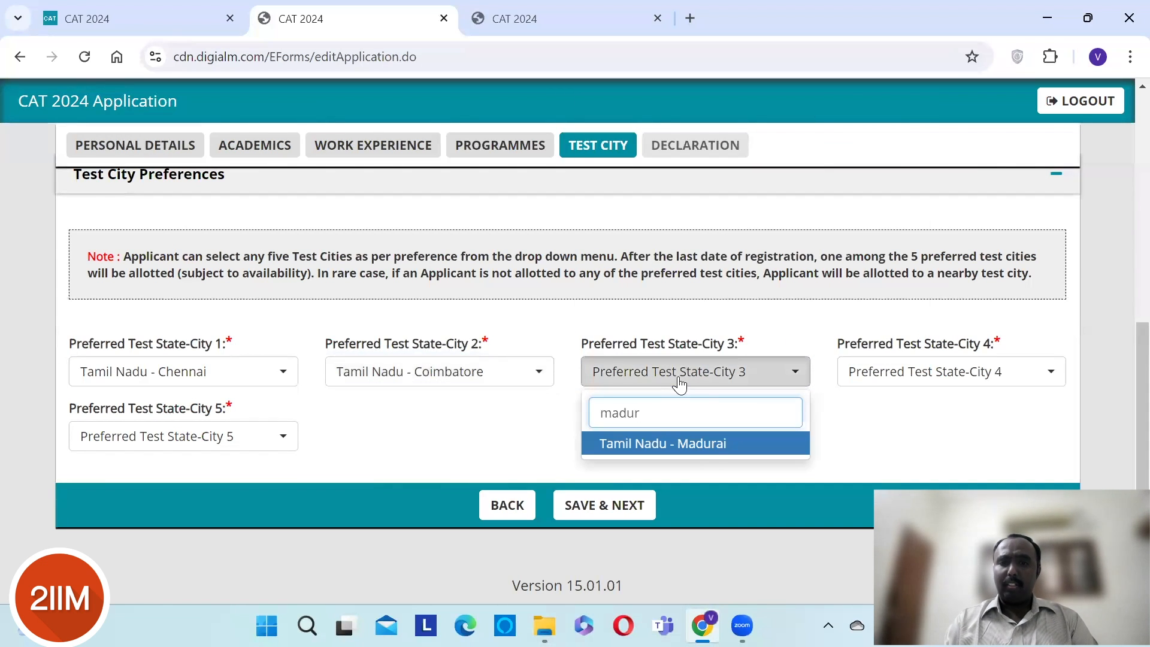
{"action": "key", "text": "Return"}
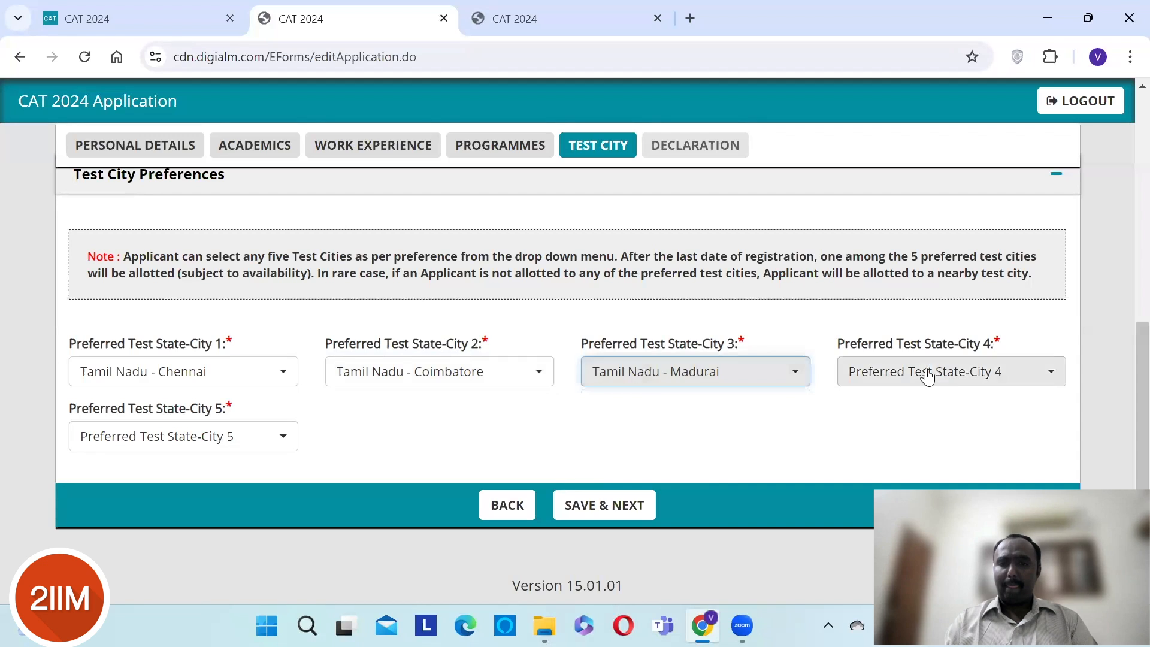
{"action": "left_click", "coordinate": [934, 374]}
{"action": "type", "text": "po"}
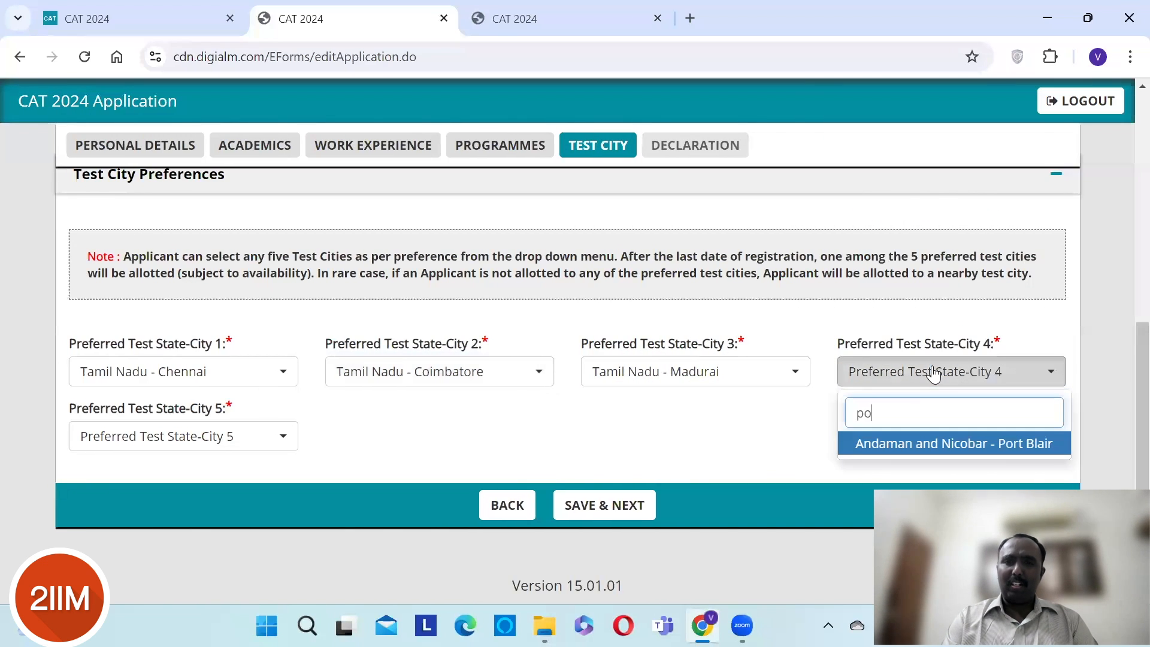
{"action": "key", "text": "BackSpace"}
{"action": "type", "text": "udu"}
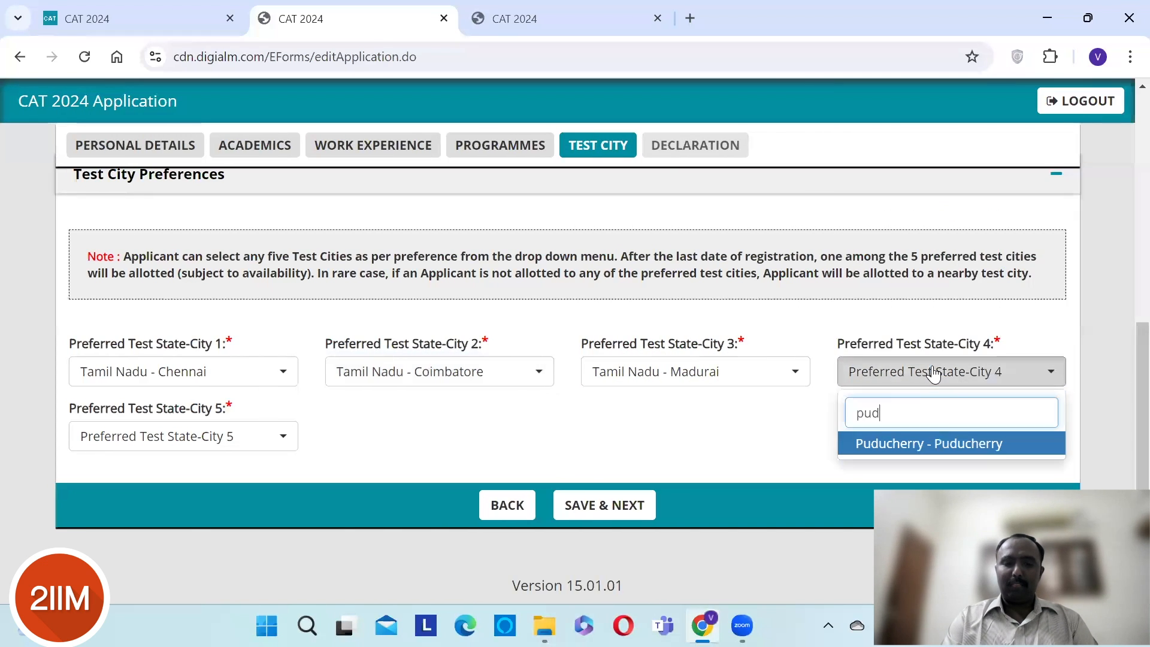
{"action": "left_click", "coordinate": [939, 446]}
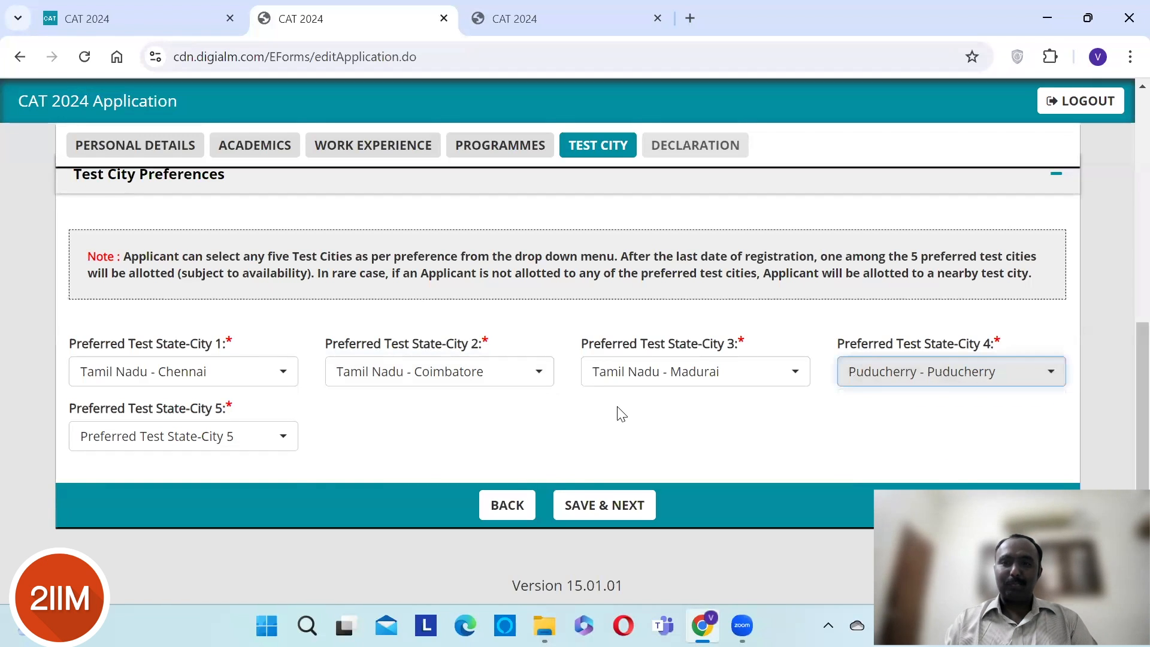
{"action": "left_click", "coordinate": [214, 446]}
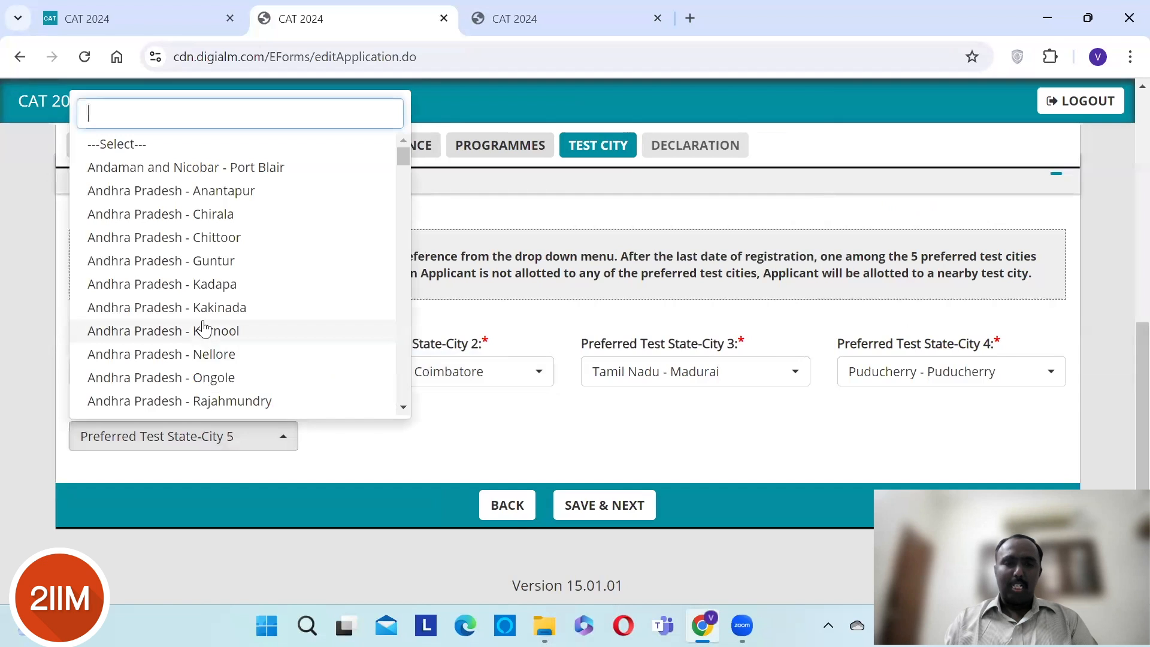
{"action": "type", "text": "be"}
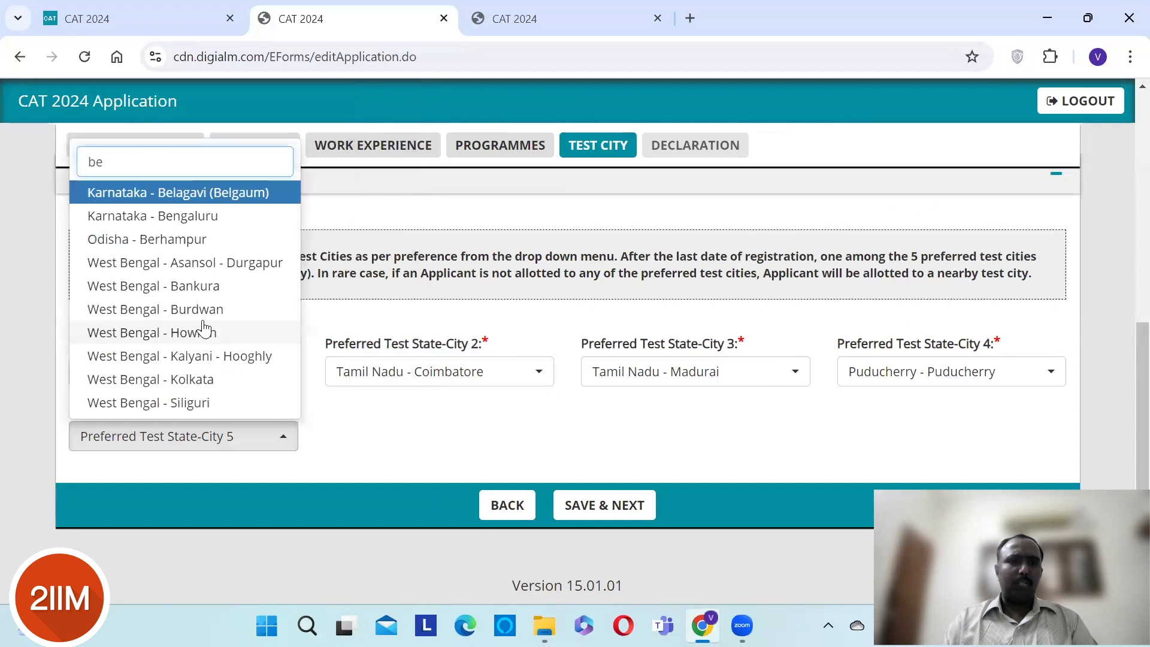
{"action": "left_click", "coordinate": [149, 219]}
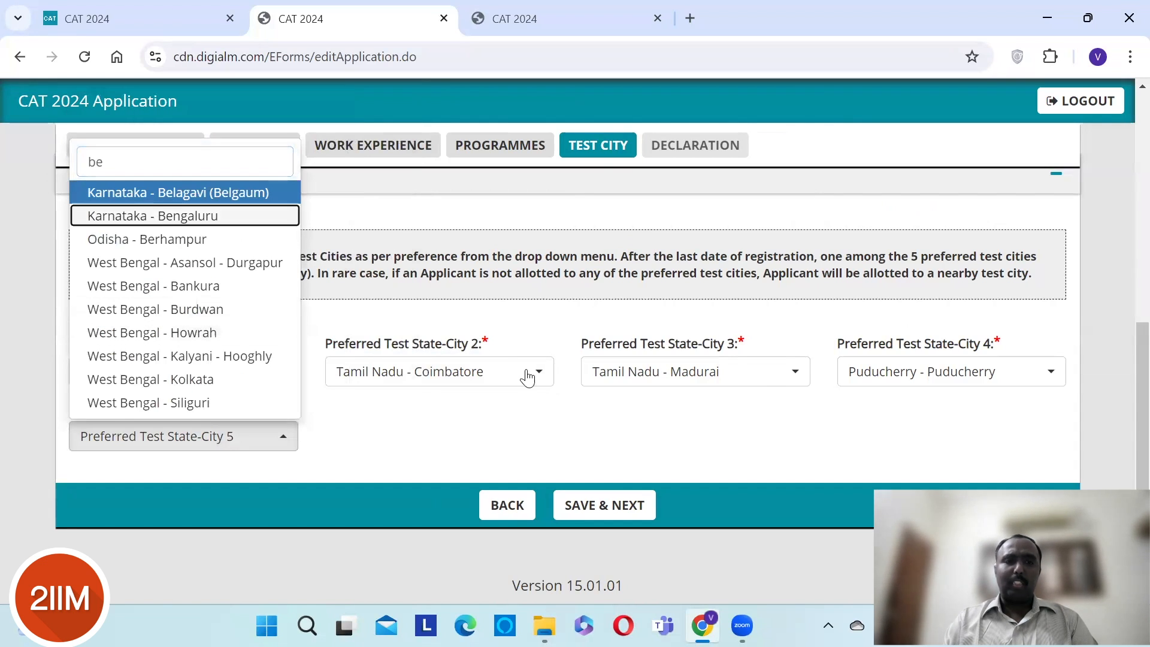
- Save the five test city choices and acknowledge the confirmation alert to proceed to payment
{"action": "left_click", "coordinate": [604, 514]}
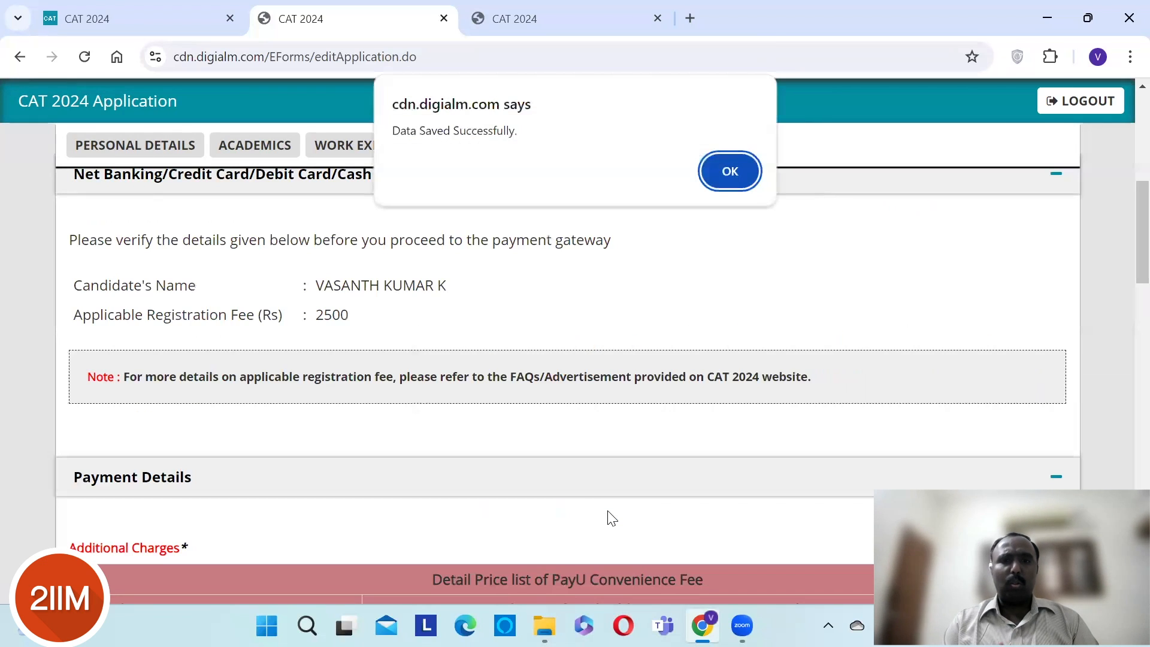
{"action": "left_click", "coordinate": [730, 173]}
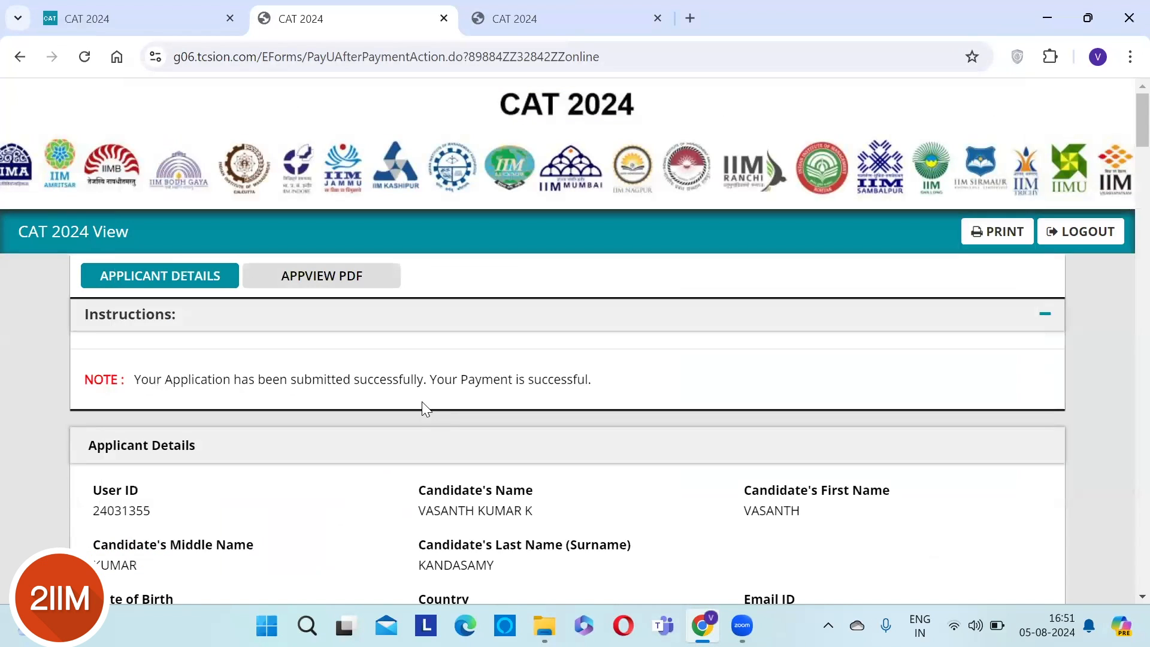